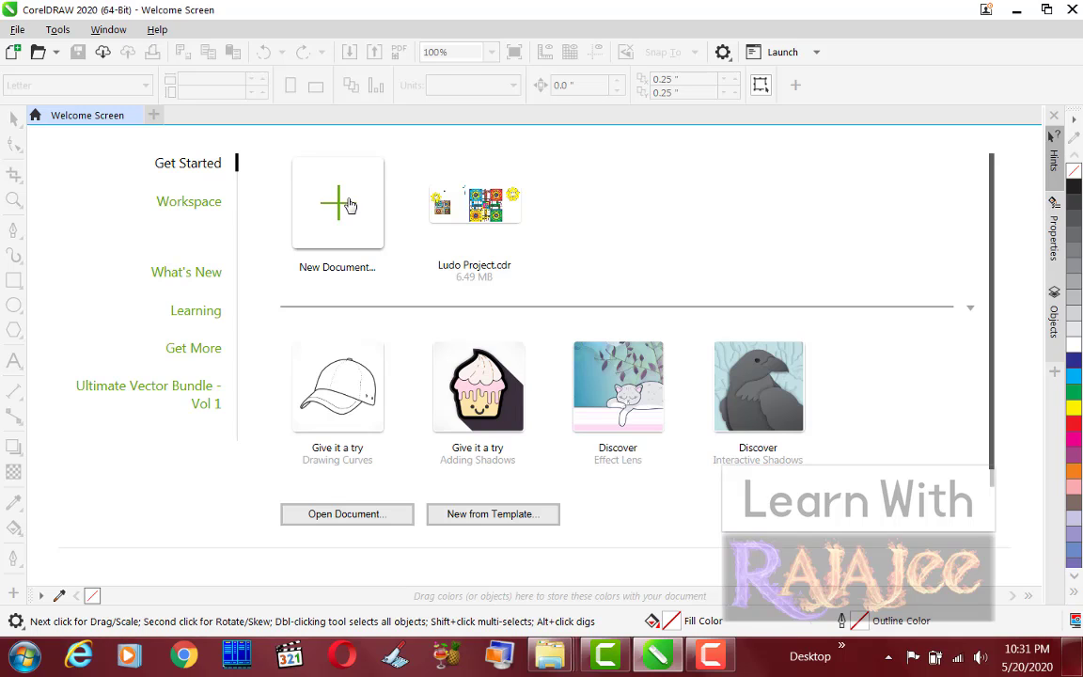
Create a new CMYK document 12 inches wide and 10 inches high at 300 dpi.
{"action": "key", "text": "ctrl+n"}
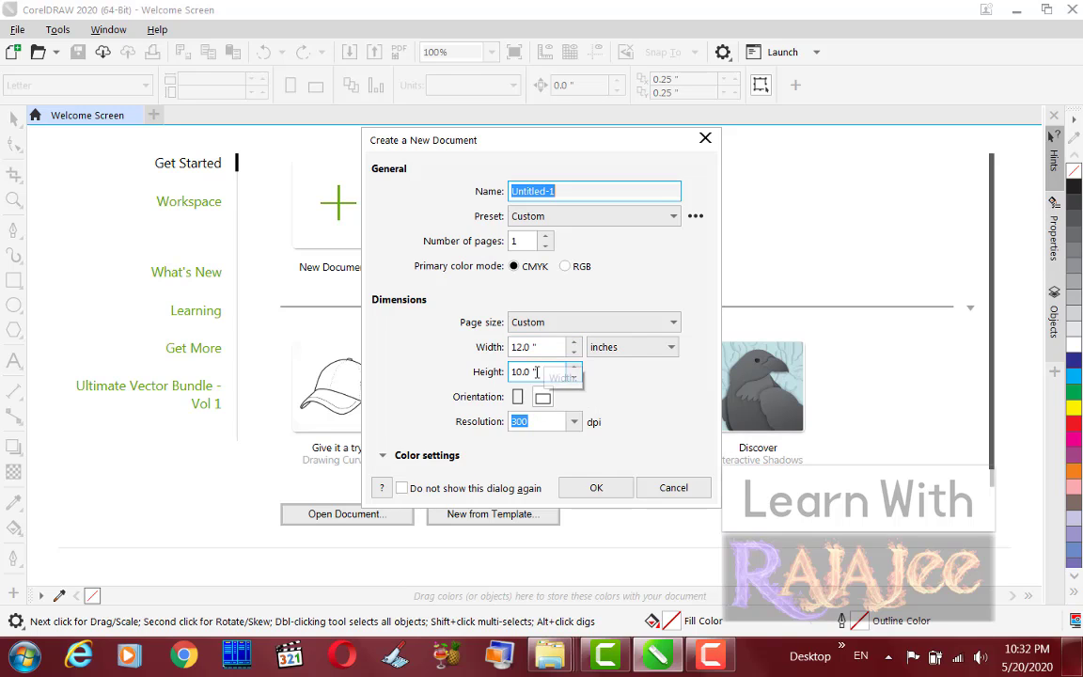
{"action": "left_click", "coordinate": [596, 487]}
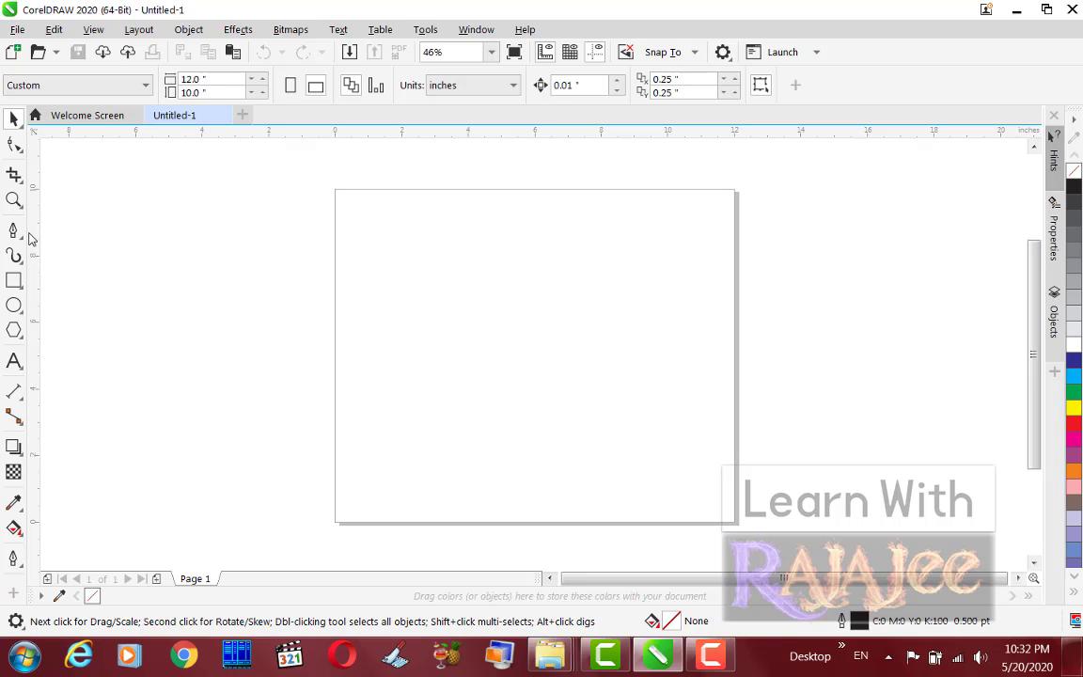
Add a vertical and a horizontal guideline and center both on the page.
{"action": "left_click_drag", "start_coordinate": [31, 238], "coordinate": [552, 311]}
{"action": "left_click_drag", "start_coordinate": [605, 132], "coordinate": [623, 336]}
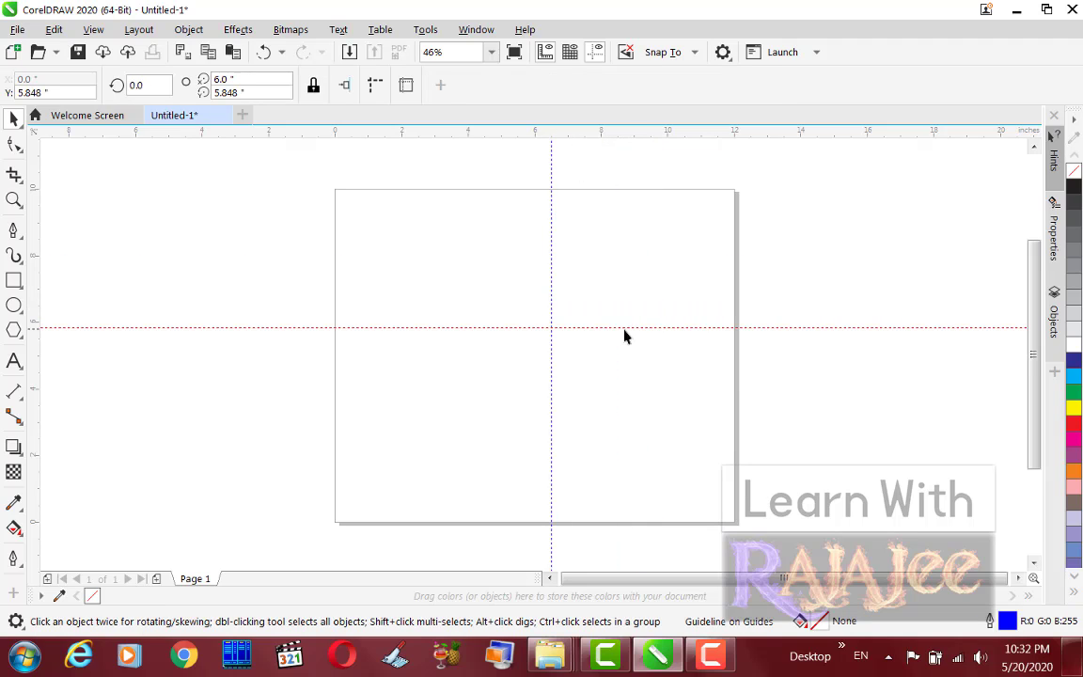
{"action": "left_click", "coordinate": [552, 280], "text": "shift"}
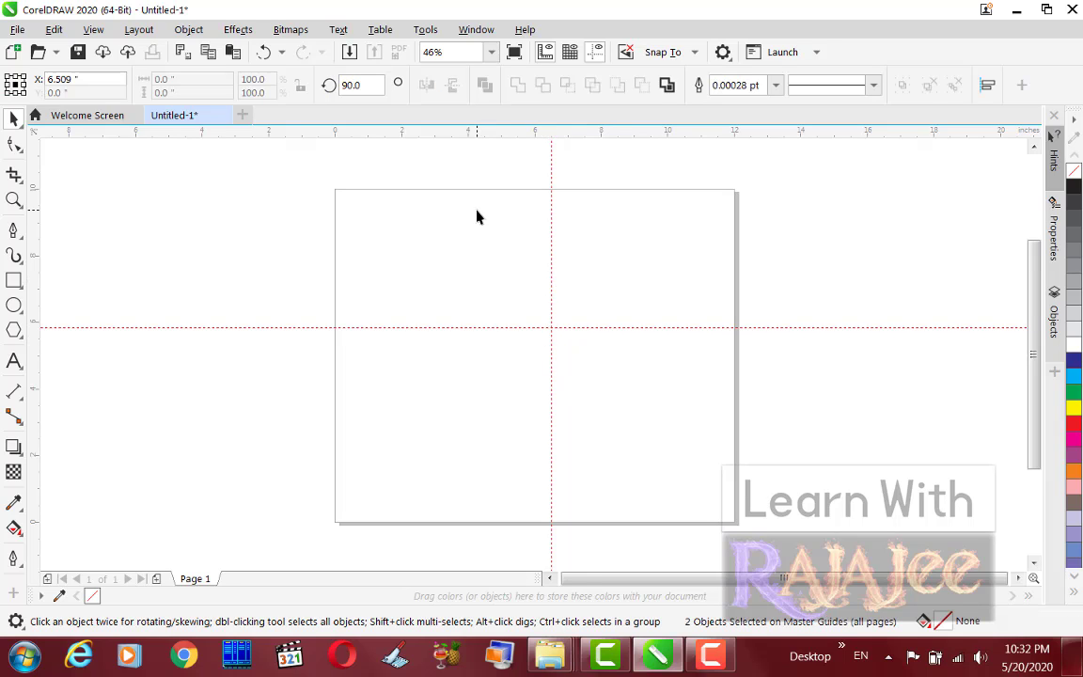
{"action": "key", "text": "p"}
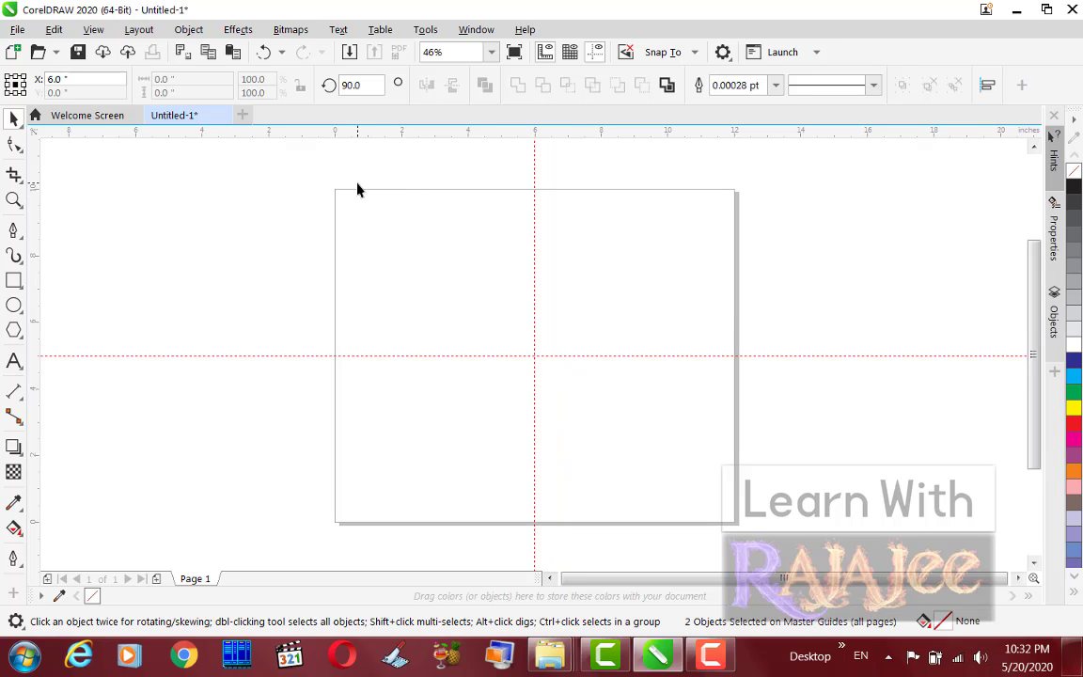
{"action": "left_click", "coordinate": [185, 33]}
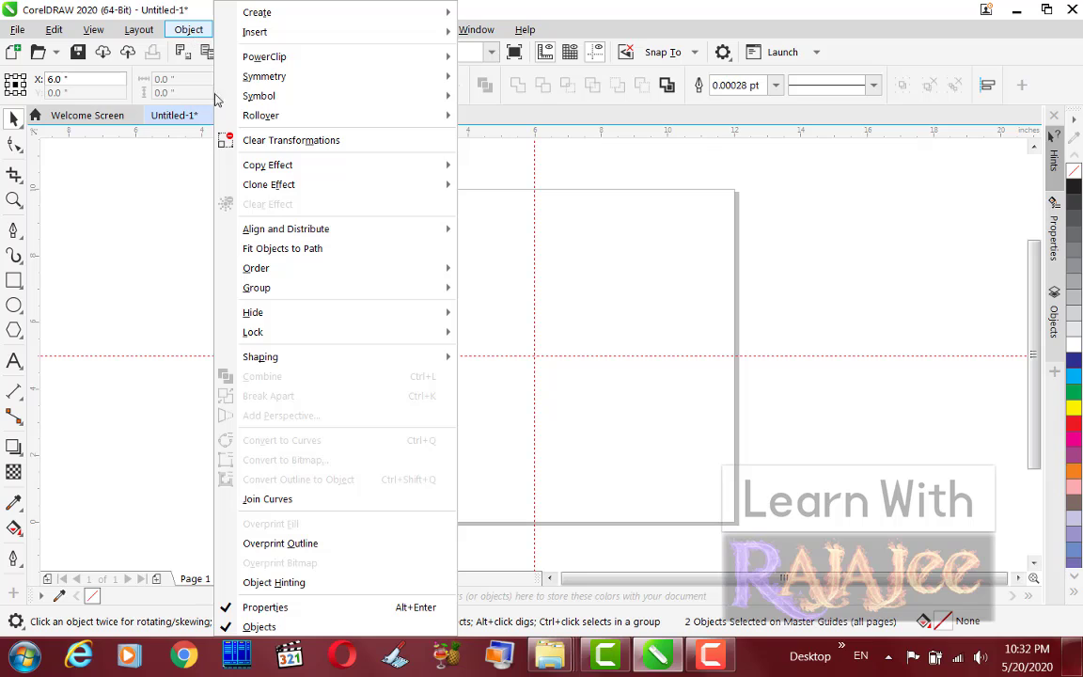
{"action": "mouse_move", "coordinate": [372, 229]}
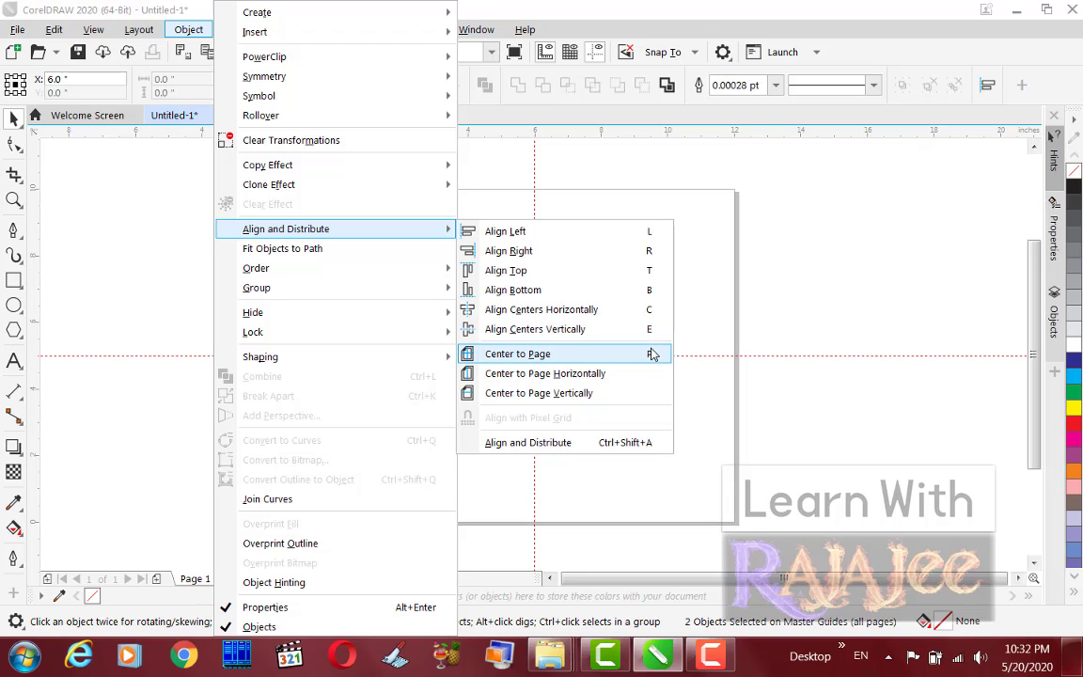
{"action": "left_click", "coordinate": [577, 6]}
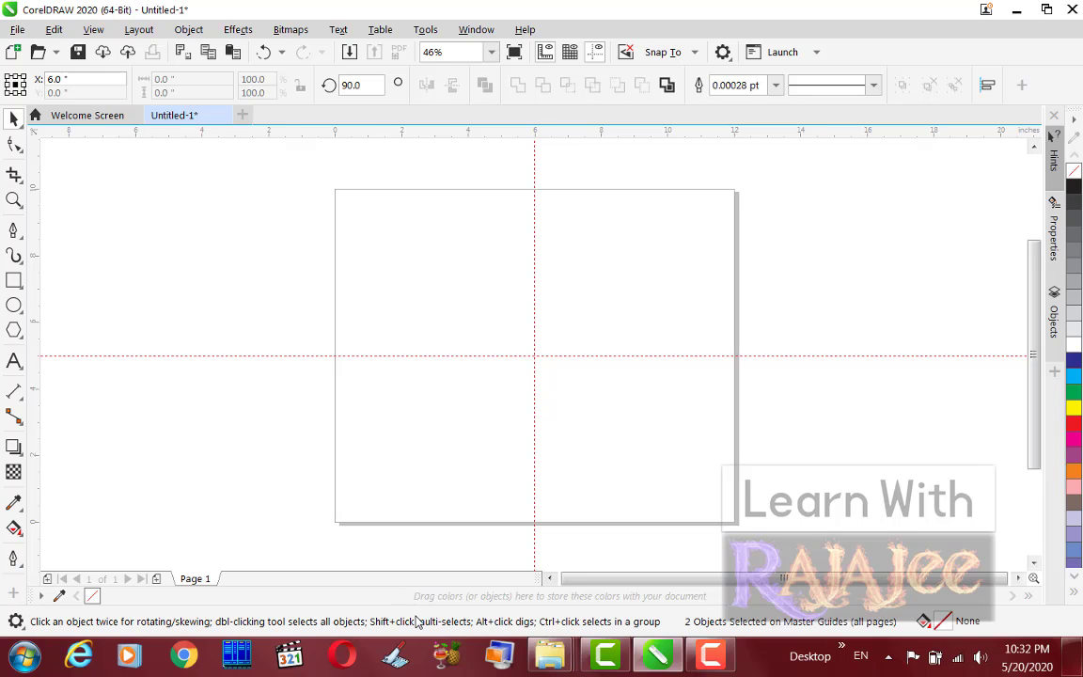
Open the reference image عید-مبارک.jpg from the Documents library in the image viewer.
{"action": "left_click", "coordinate": [26, 656]}
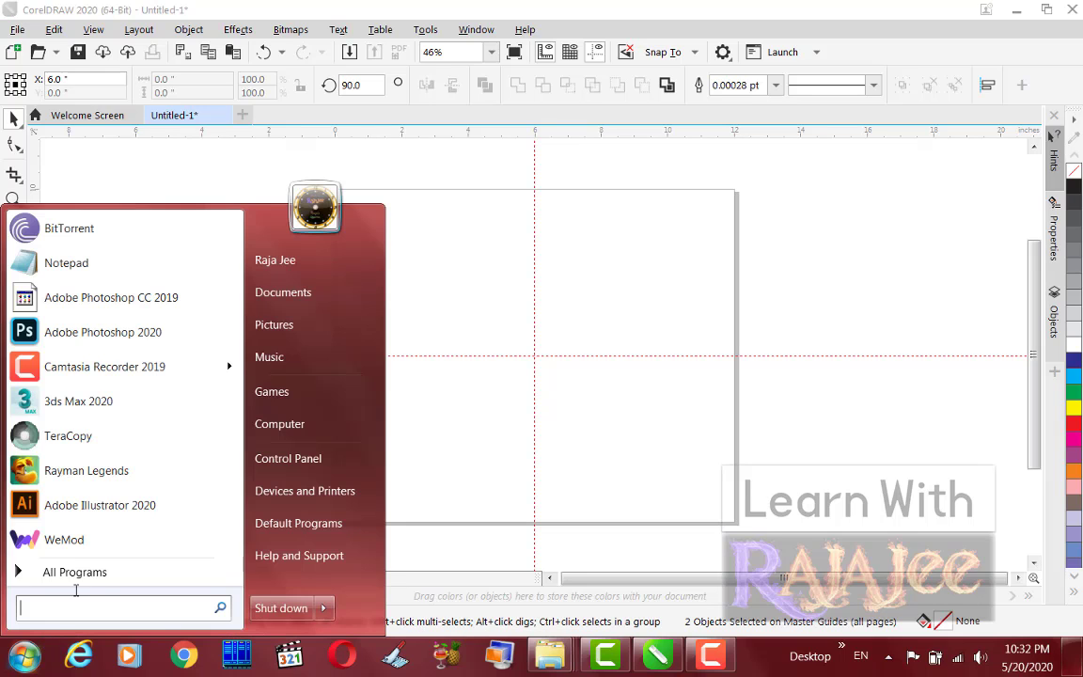
{"action": "left_click", "coordinate": [306, 294]}
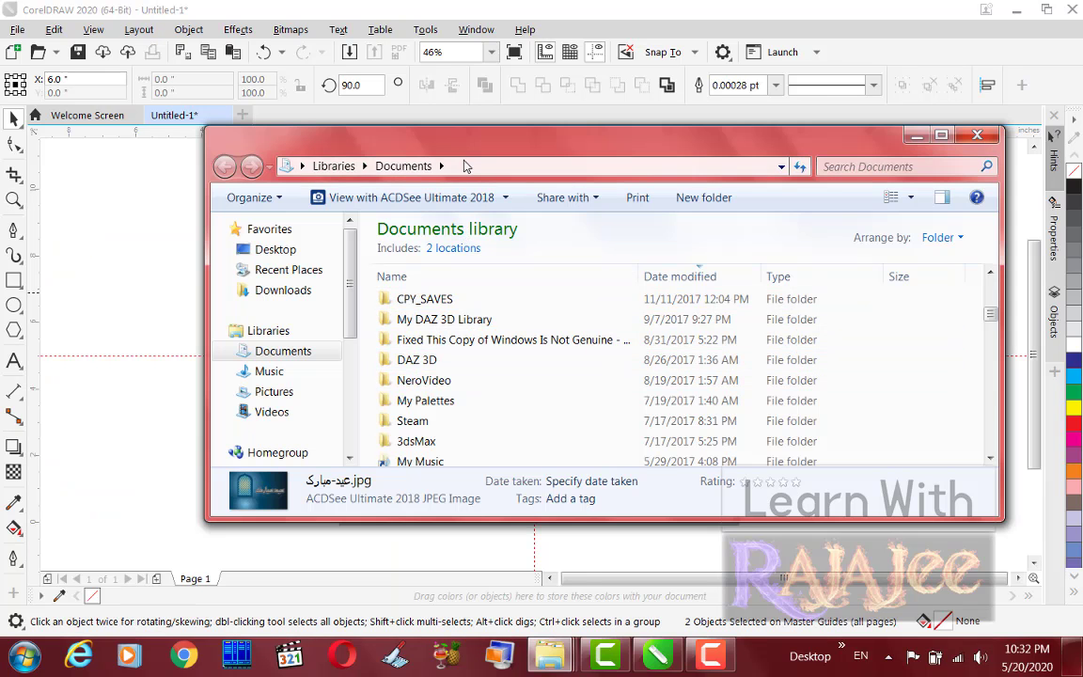
{"action": "double_click", "coordinate": [463, 150]}
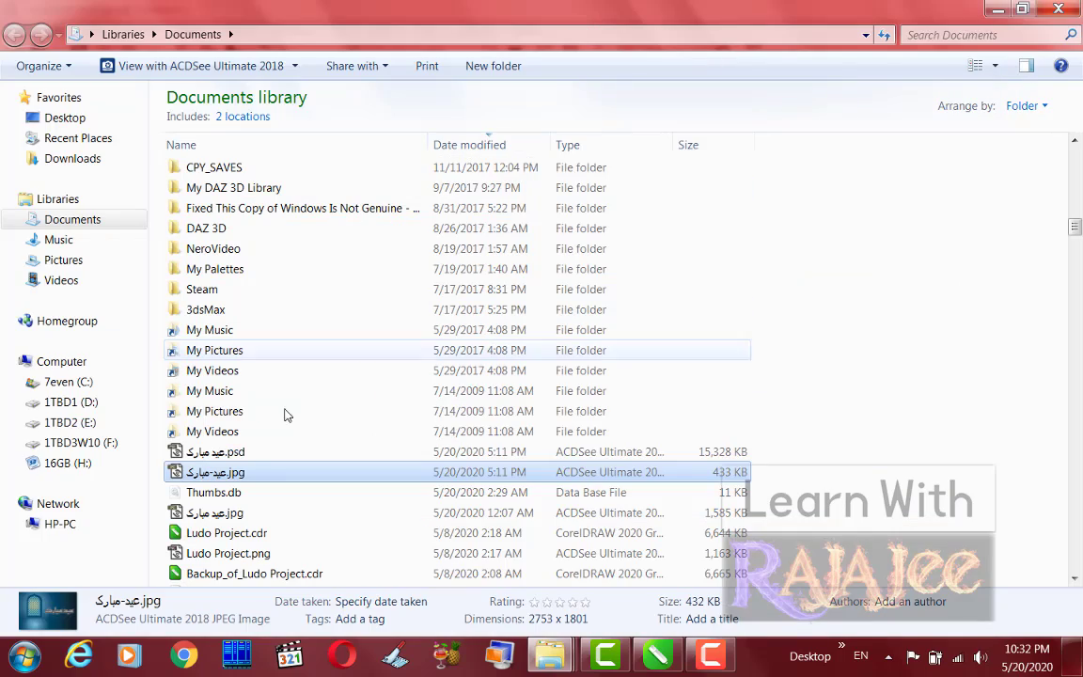
{"action": "double_click", "coordinate": [221, 476]}
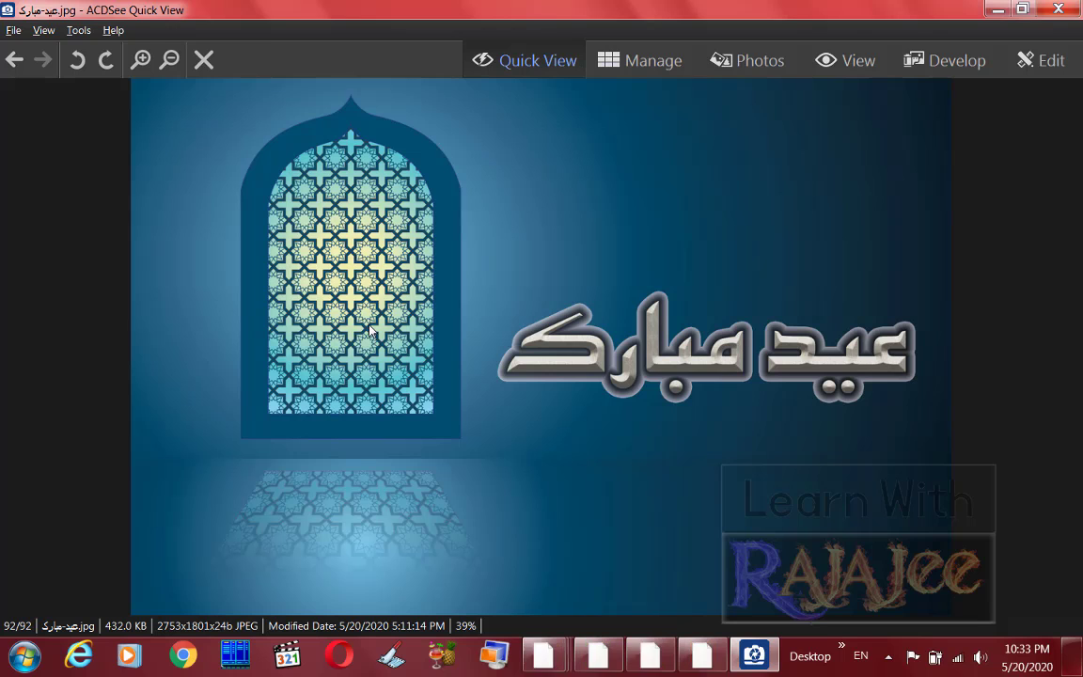
Examine the window's star-and-cross lattice and pointed arch up close in the reference image, and return to CorelDRAW.
{"action": "scroll", "coordinate": [354, 313], "scroll_direction": "up", "scroll_amount": 2}
{"action": "scroll", "coordinate": [354, 311], "scroll_direction": "down", "scroll_amount": 1}
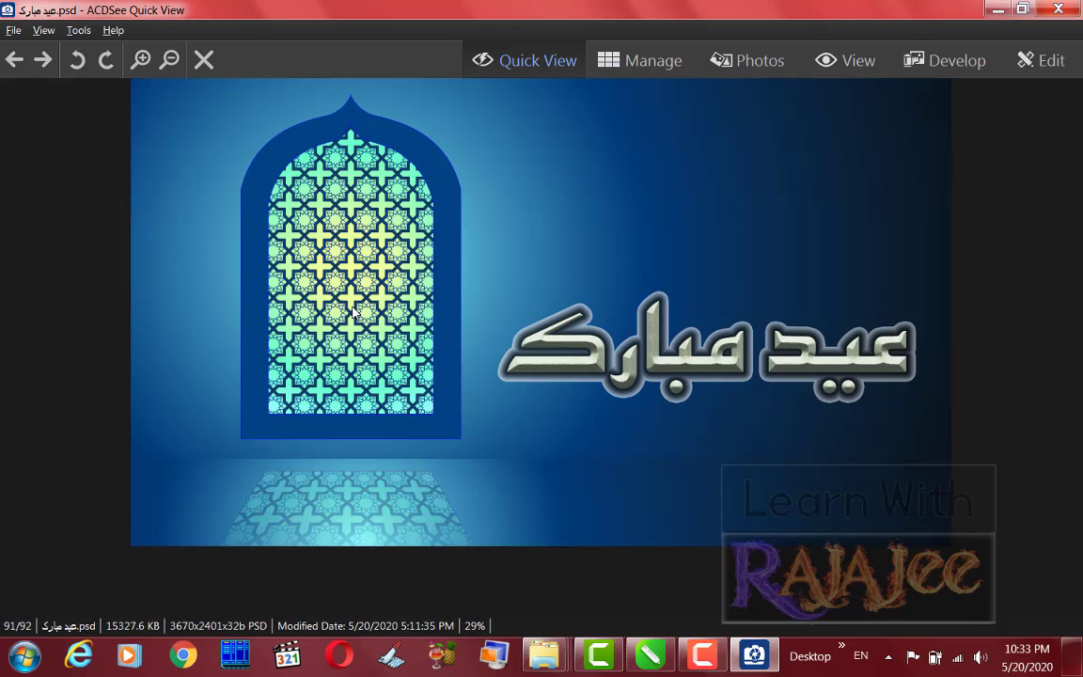
{"action": "scroll", "coordinate": [340, 333], "scroll_direction": "down", "scroll_amount": 1}
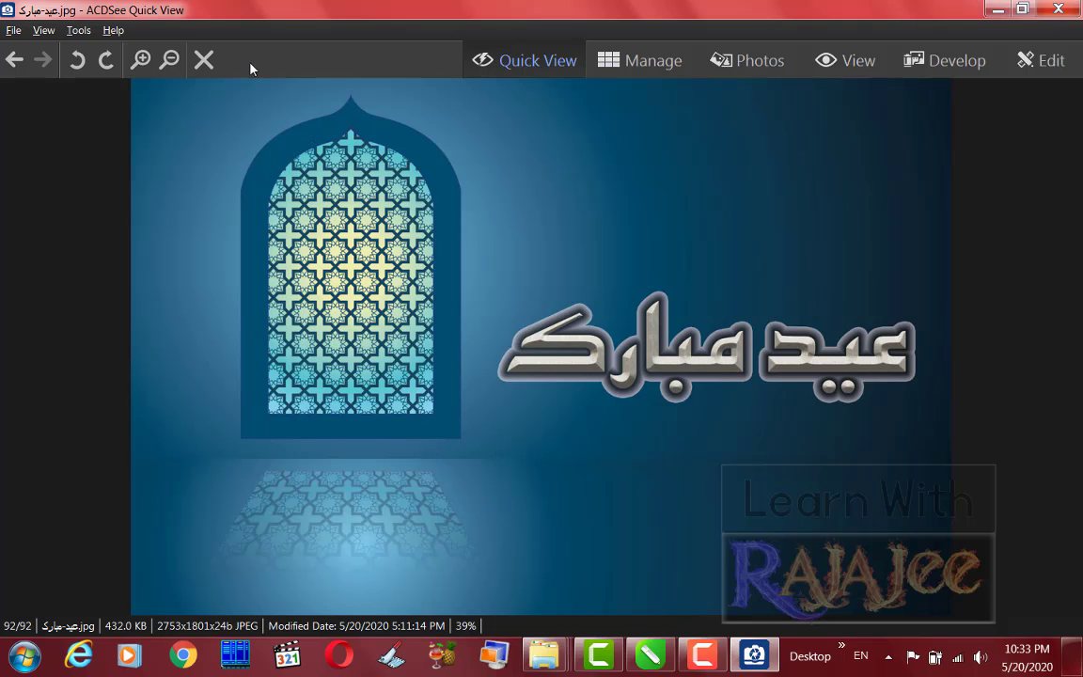
{"action": "left_click", "coordinate": [140, 59]}
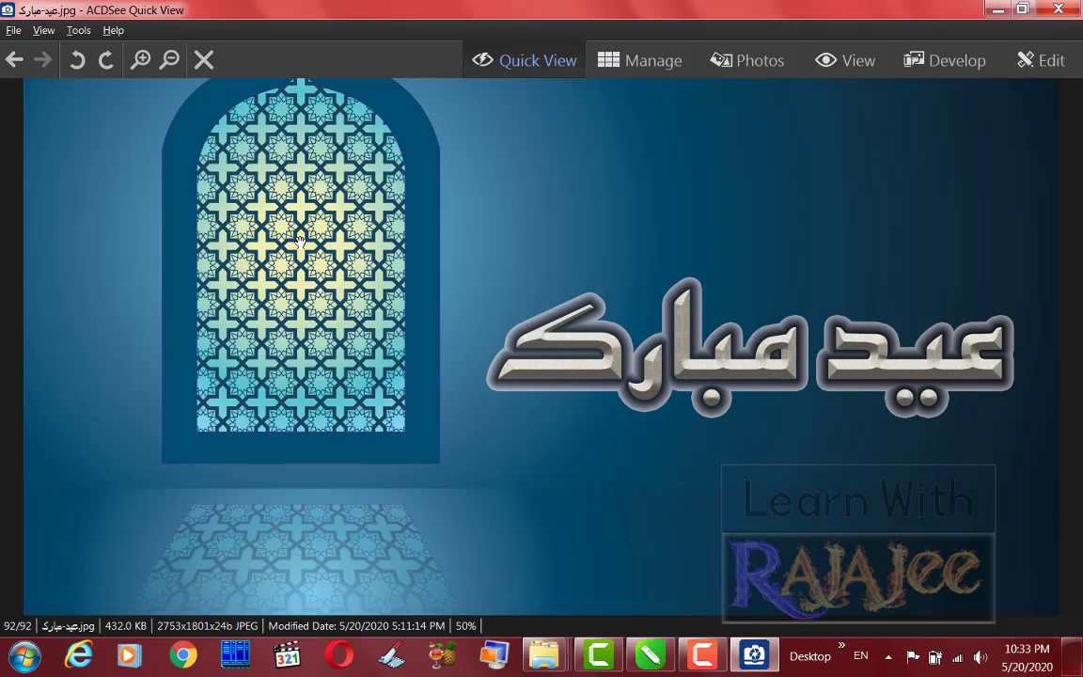
{"action": "left_click", "coordinate": [141, 59]}
{"action": "left_click", "coordinate": [141, 59]}
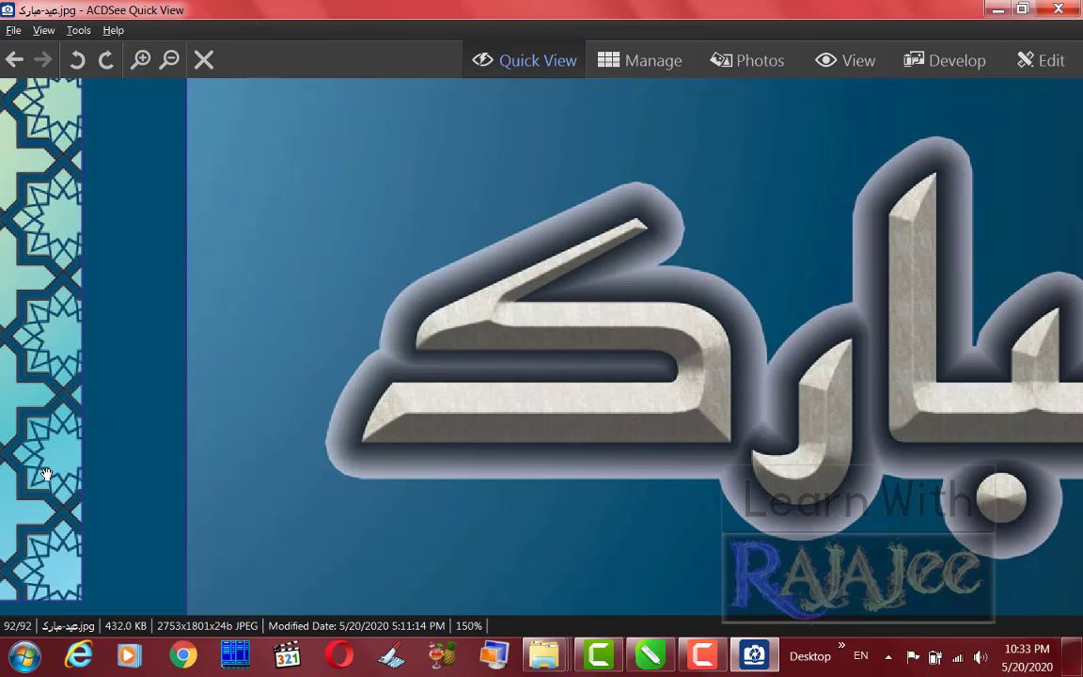
{"action": "left_click_drag", "start_coordinate": [42, 426], "coordinate": [849, 451]}
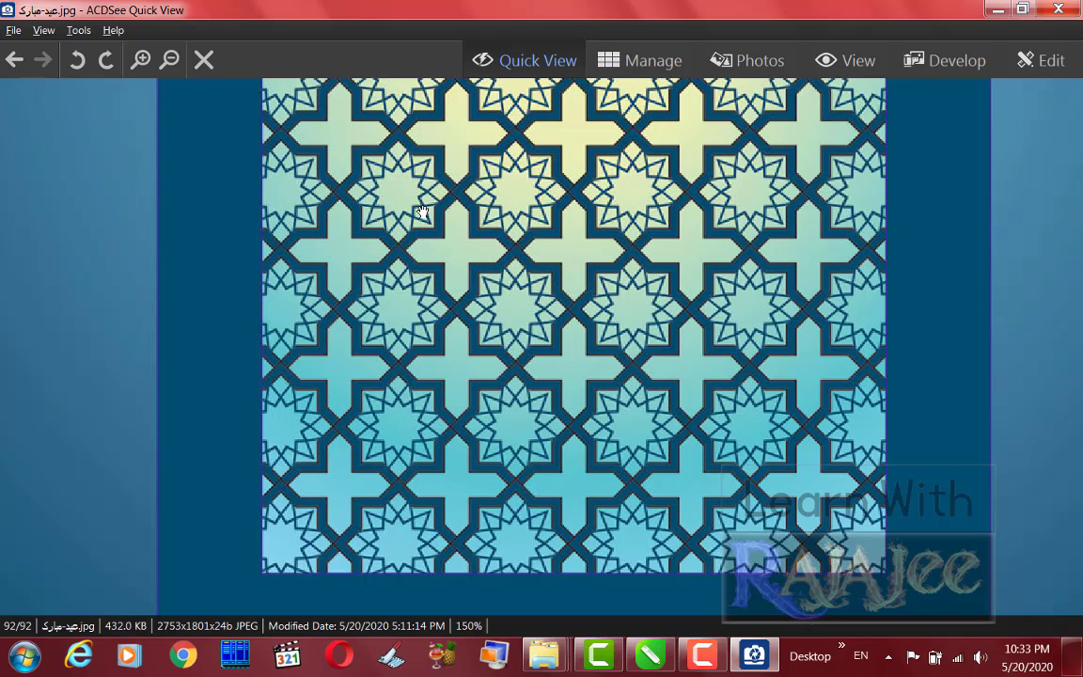
{"action": "left_click_drag", "start_coordinate": [420, 220], "coordinate": [366, 285]}
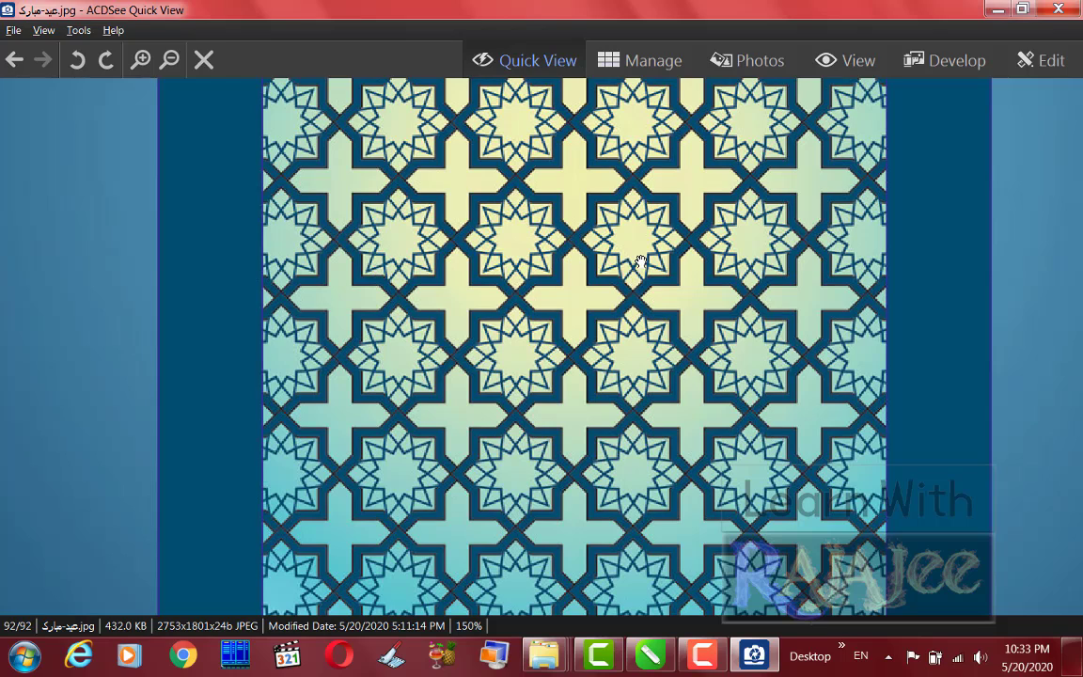
{"action": "left_click_drag", "start_coordinate": [644, 259], "coordinate": [638, 421]}
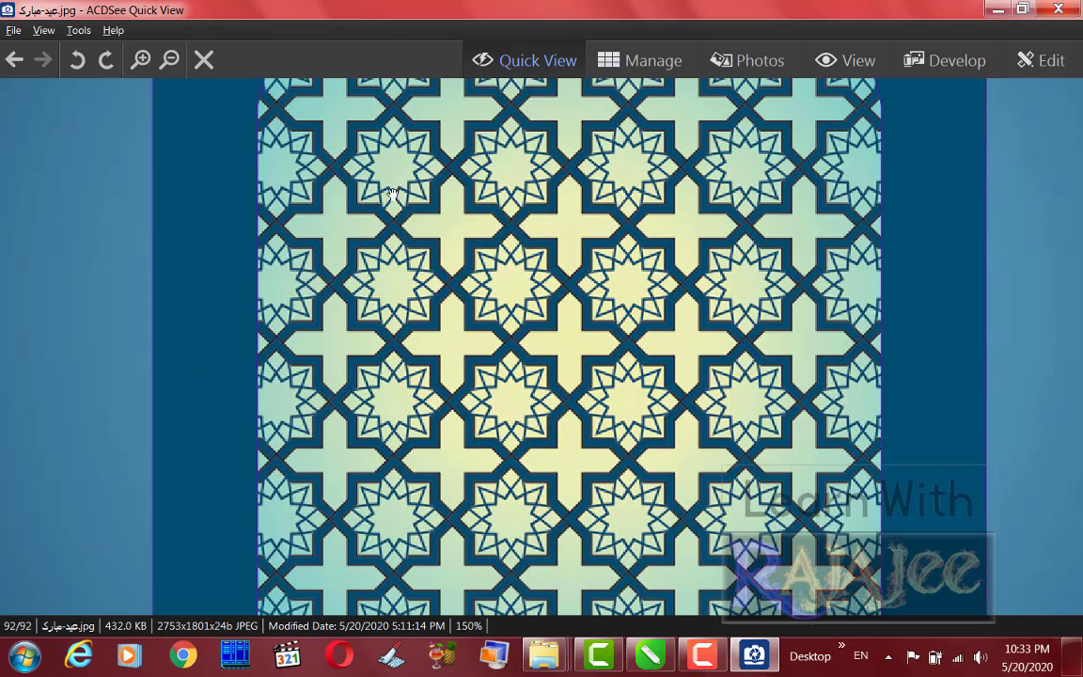
{"action": "left_click_drag", "start_coordinate": [755, 255], "coordinate": [770, 513]}
{"action": "left_click_drag", "start_coordinate": [702, 256], "coordinate": [726, 440]}
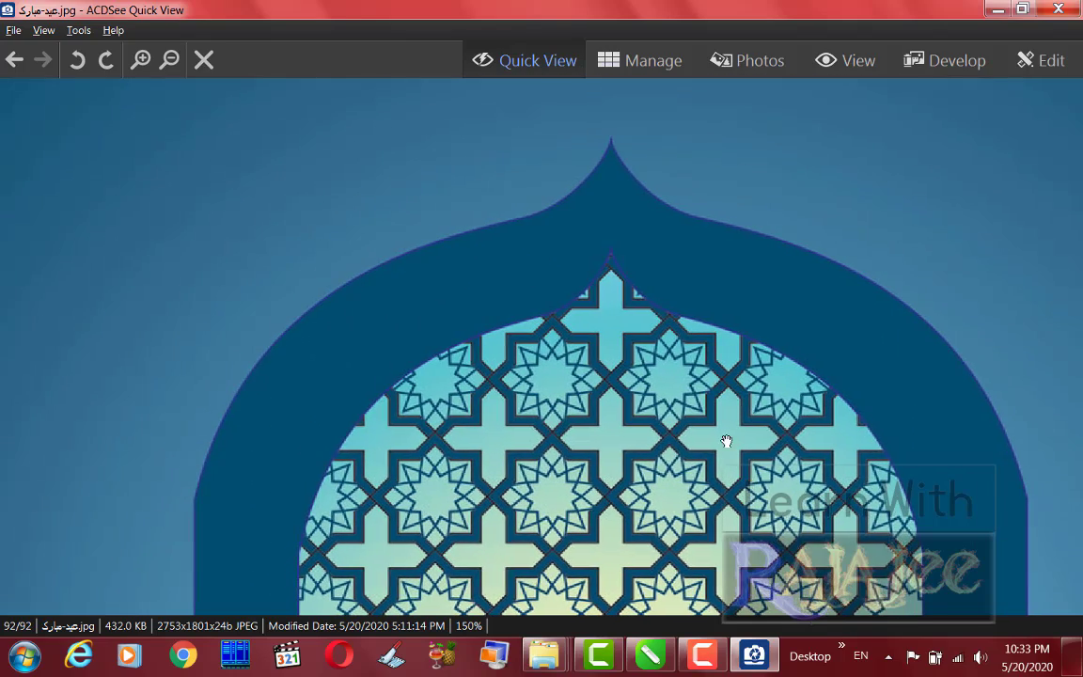
{"action": "left_click", "coordinate": [1071, 7]}
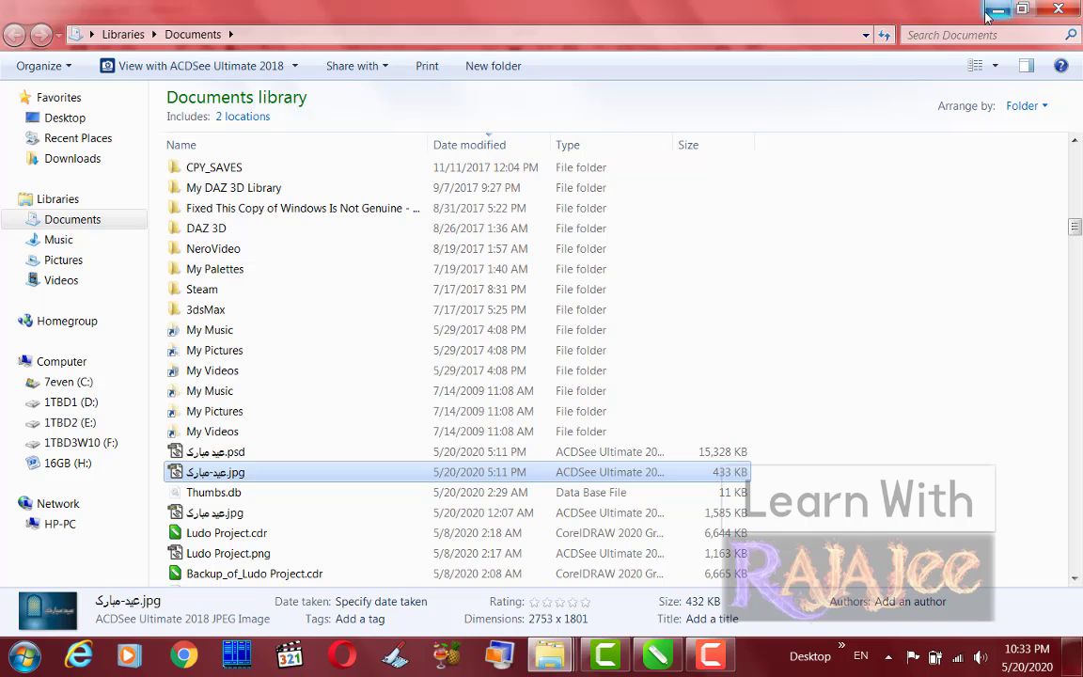
{"action": "left_click", "coordinate": [989, 13]}
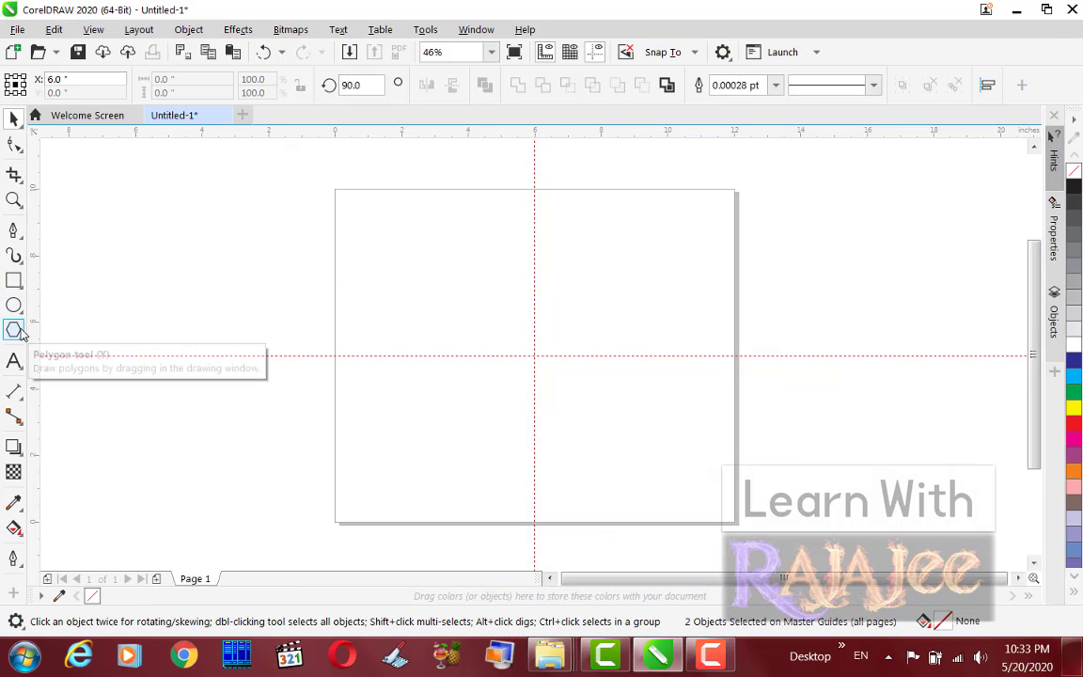
Activate the Pen tool and turn on snapping to guidelines.
{"action": "left_click", "coordinate": [15, 232]}
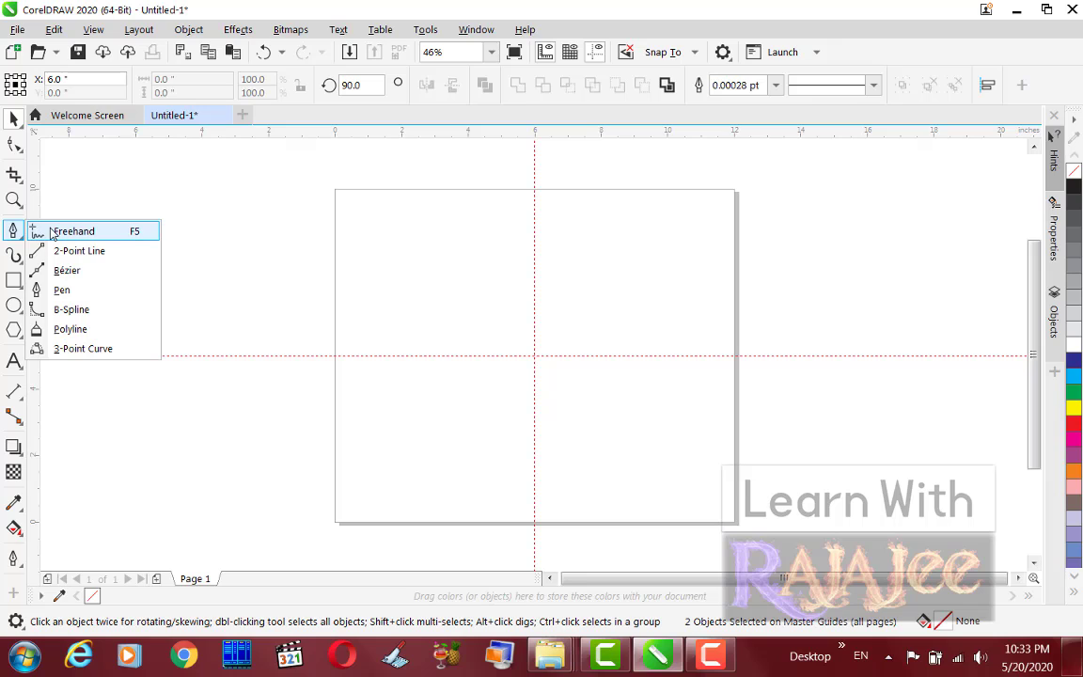
{"action": "left_click", "coordinate": [62, 291]}
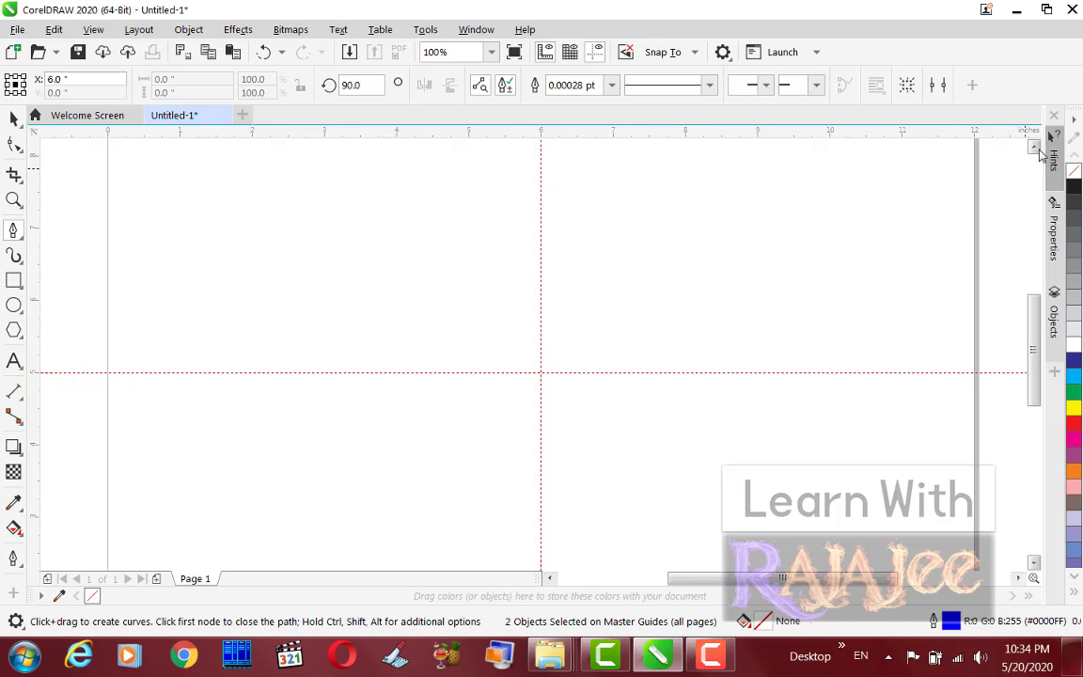
{"action": "left_click", "coordinate": [1034, 147]}
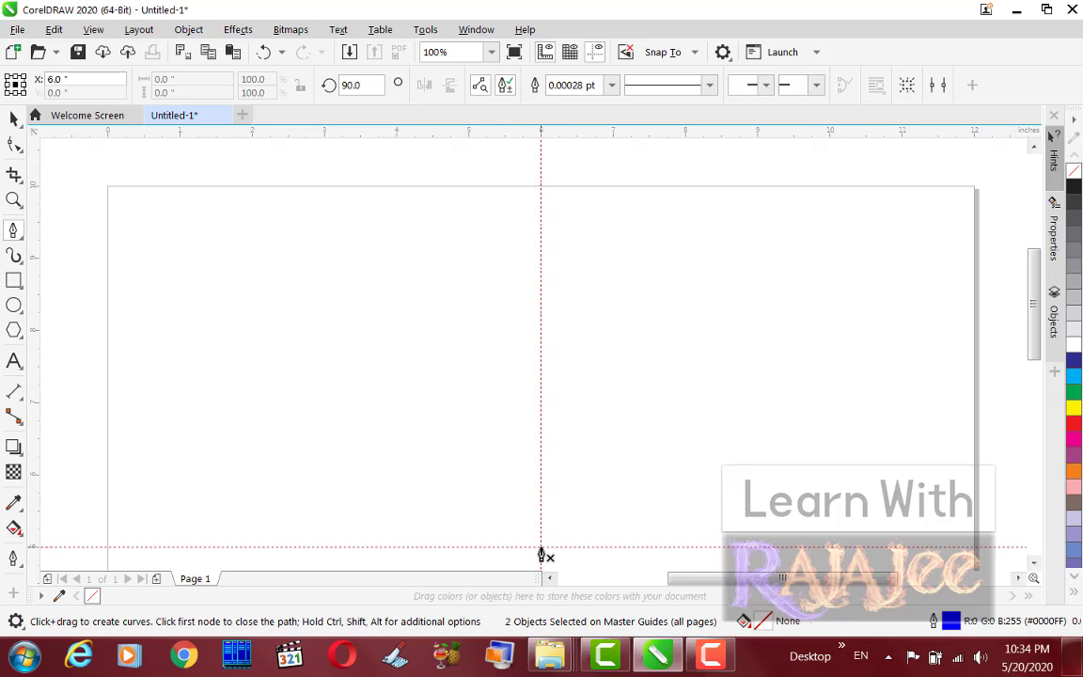
{"action": "left_click", "coordinate": [93, 29]}
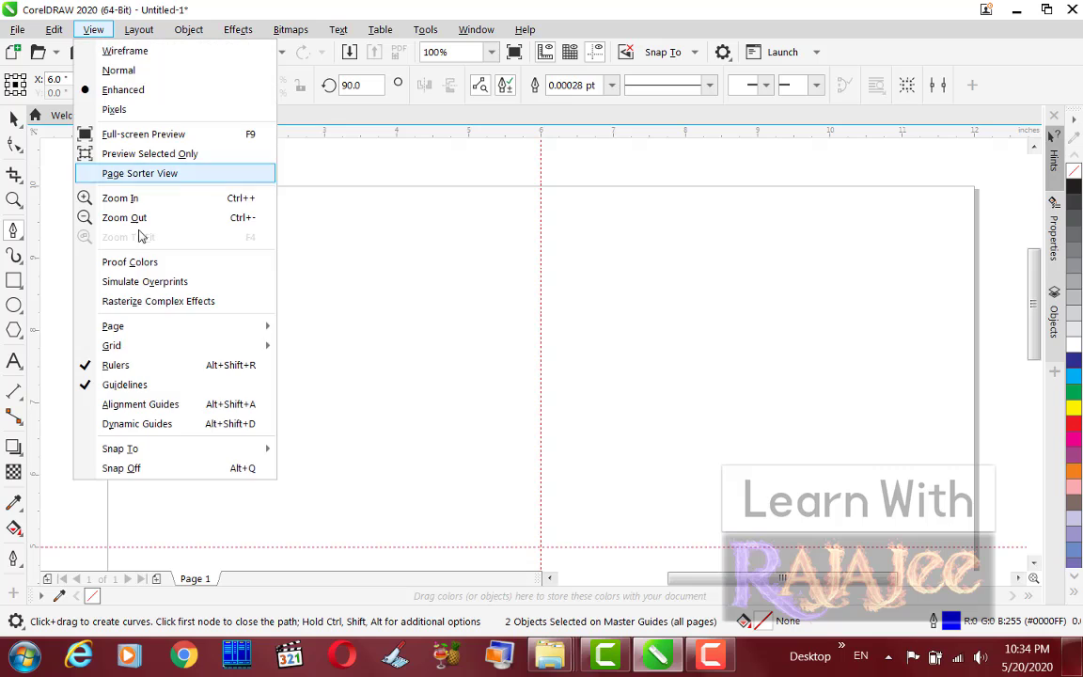
{"action": "mouse_move", "coordinate": [226, 451]}
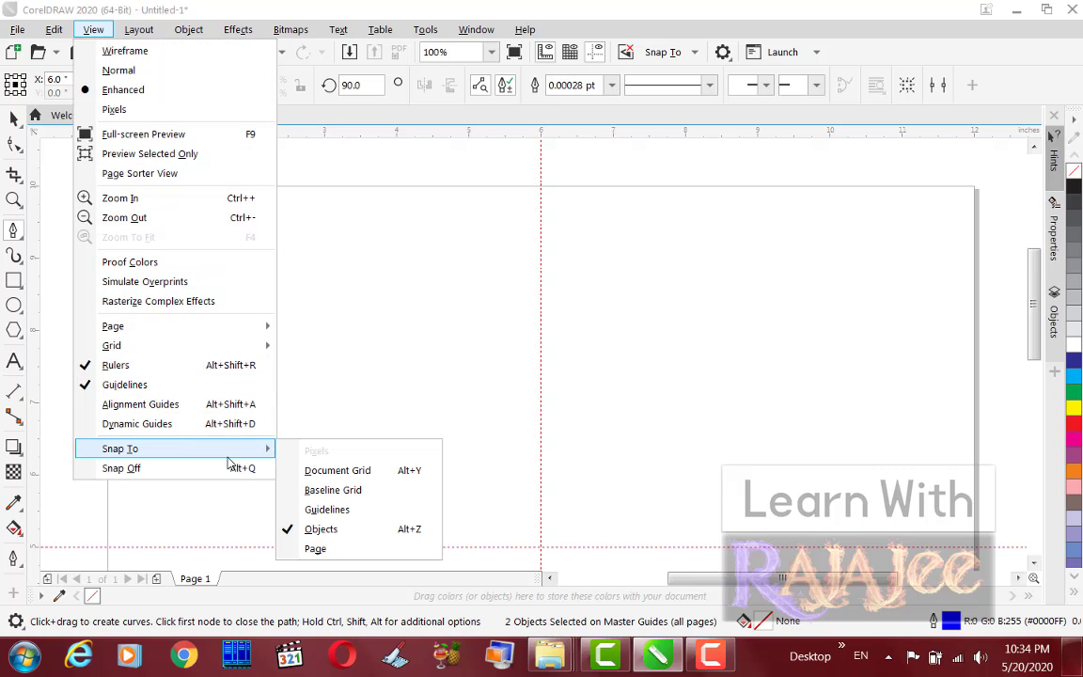
{"action": "left_click", "coordinate": [318, 514]}
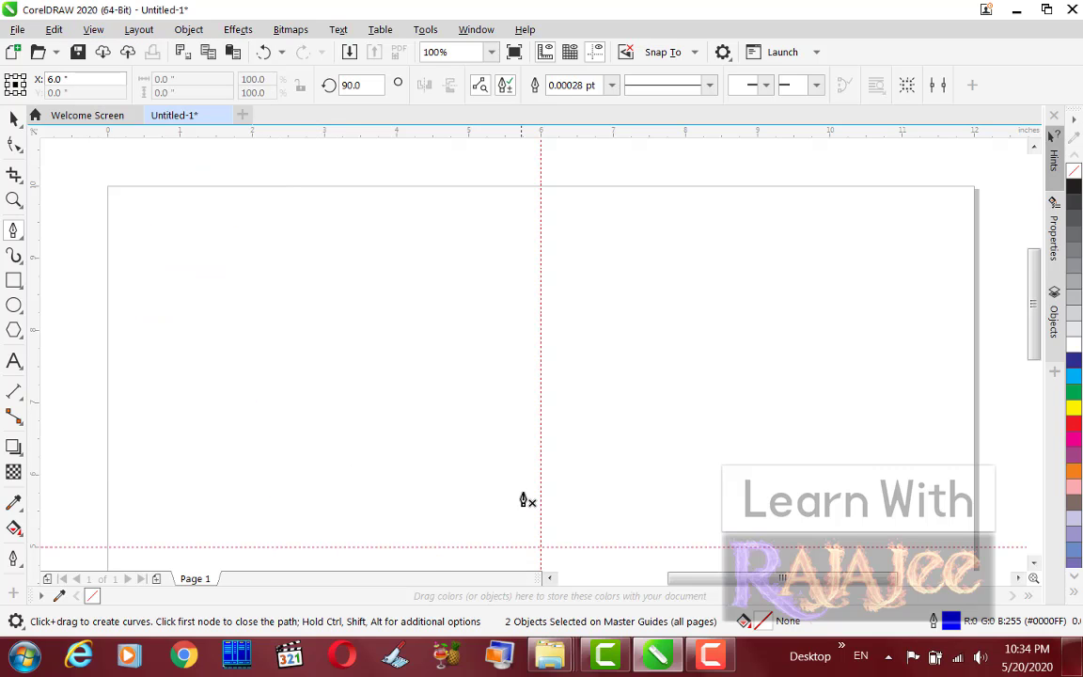
Draw a base line about 1.68 inches leftward from the guideline intersection, followed by a vertical side about 2.44 inches high.
{"action": "left_click", "coordinate": [541, 546]}
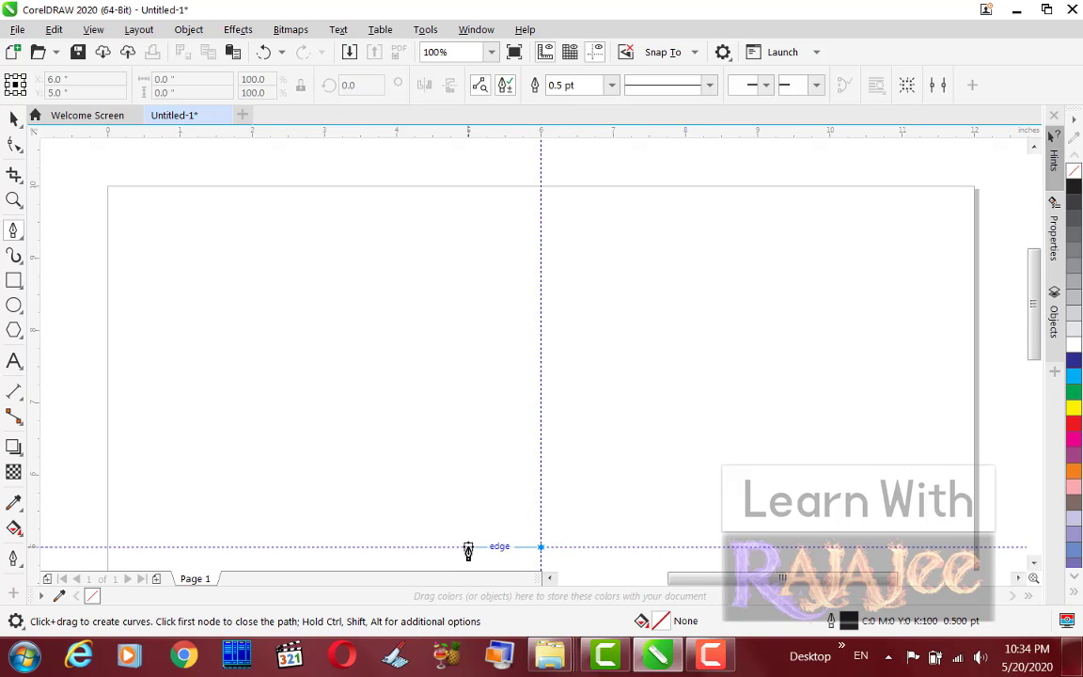
{"action": "left_click", "coordinate": [419, 546]}
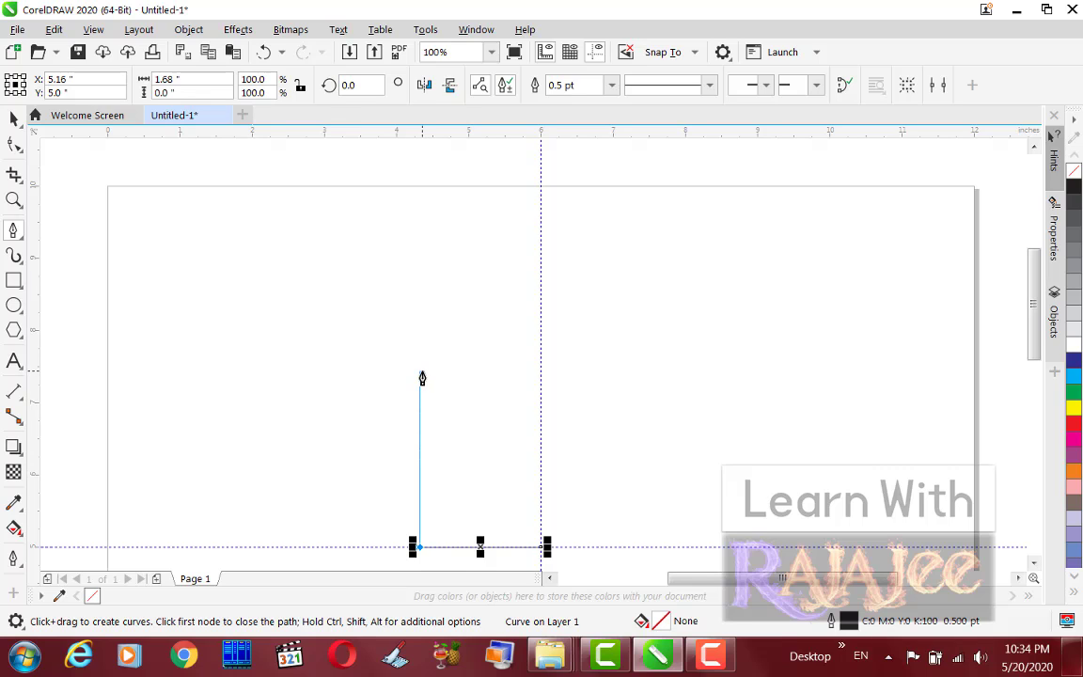
{"action": "left_click", "coordinate": [420, 372]}
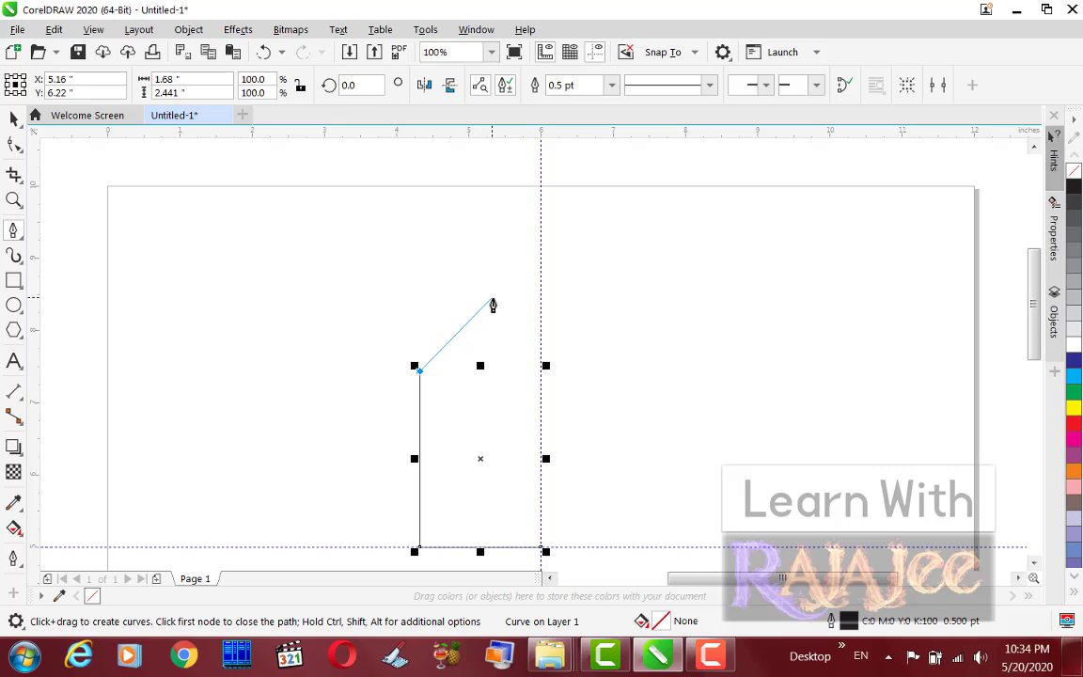
Continue the path with a rounded shoulder and an upturned tip ending on the vertical guideline, for a half arch about 3.62 inches high.
{"action": "left_click_drag", "start_coordinate": [492, 309], "coordinate": [546, 303]}
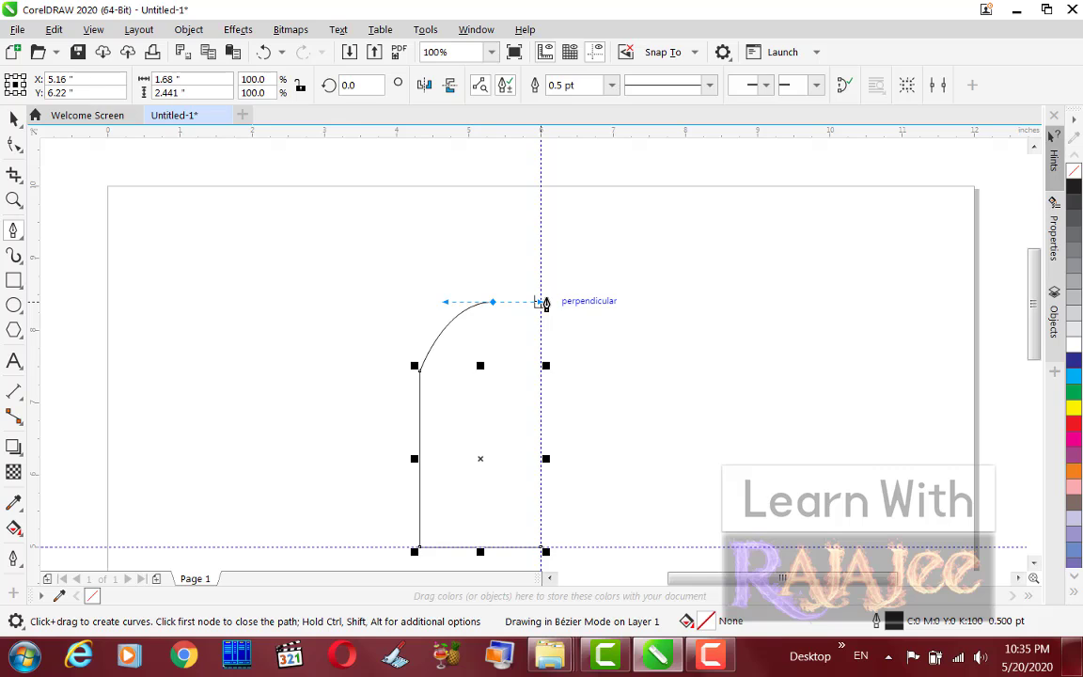
{"action": "left_click_drag", "start_coordinate": [545, 302], "coordinate": [588, 306]}
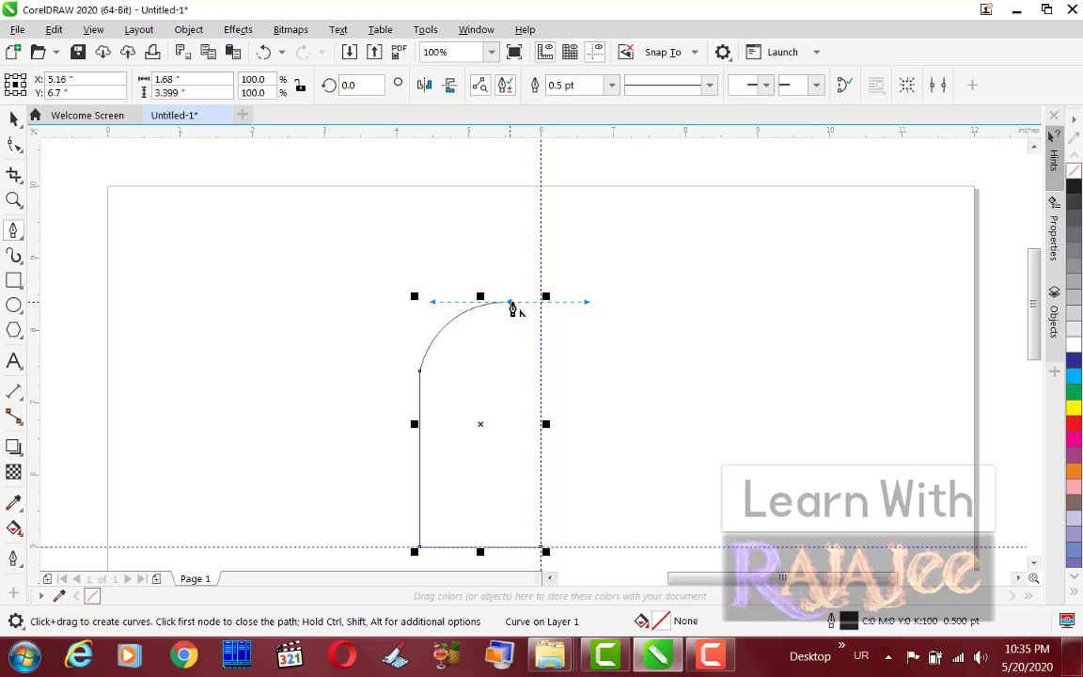
{"action": "left_click", "coordinate": [510, 303]}
{"action": "scroll", "coordinate": [541, 283], "scroll_direction": "up", "scroll_amount": 2}
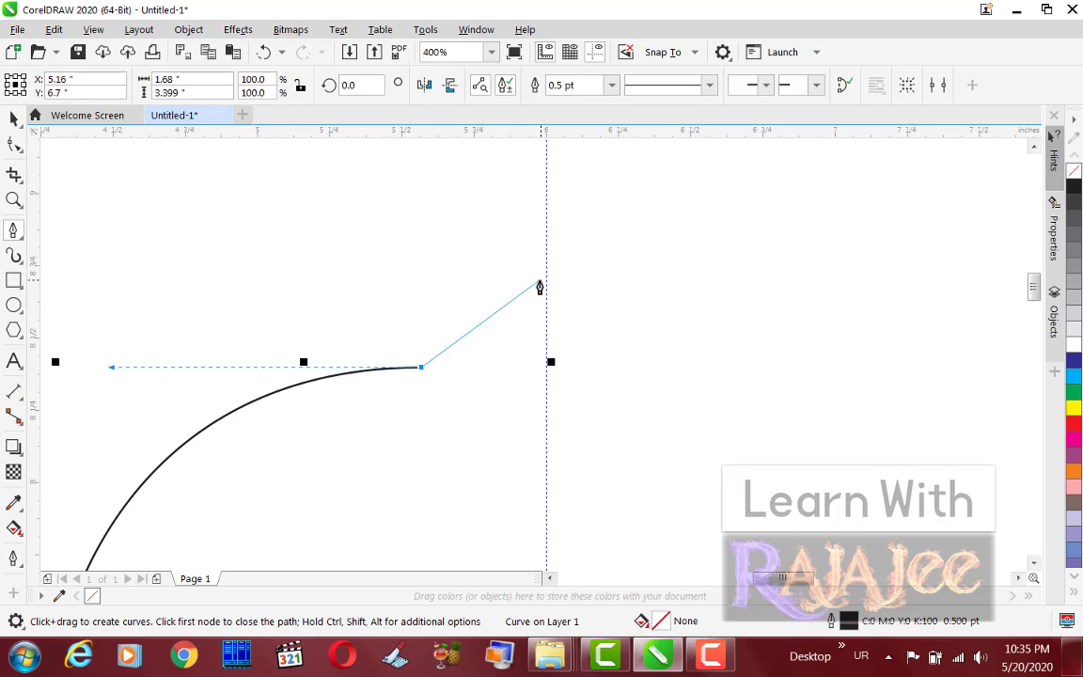
{"action": "left_click_drag", "start_coordinate": [546, 306], "coordinate": [568, 283]}
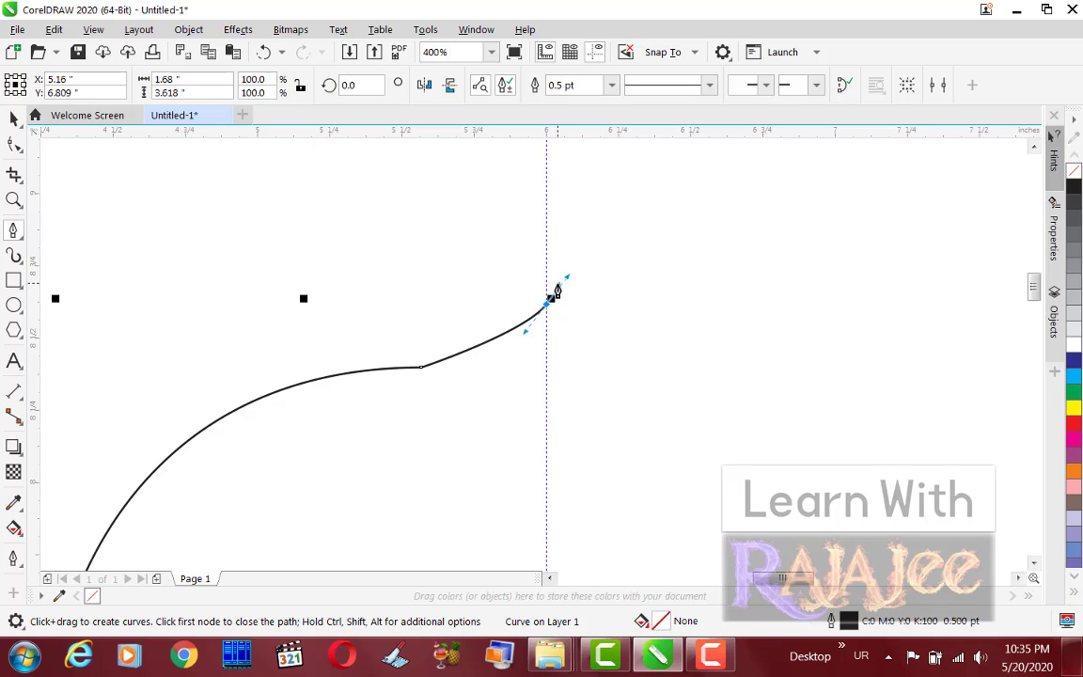
Mirror a copy of the half arch horizontally across the vertical guideline to form the full window outline.
{"action": "key", "text": "space"}
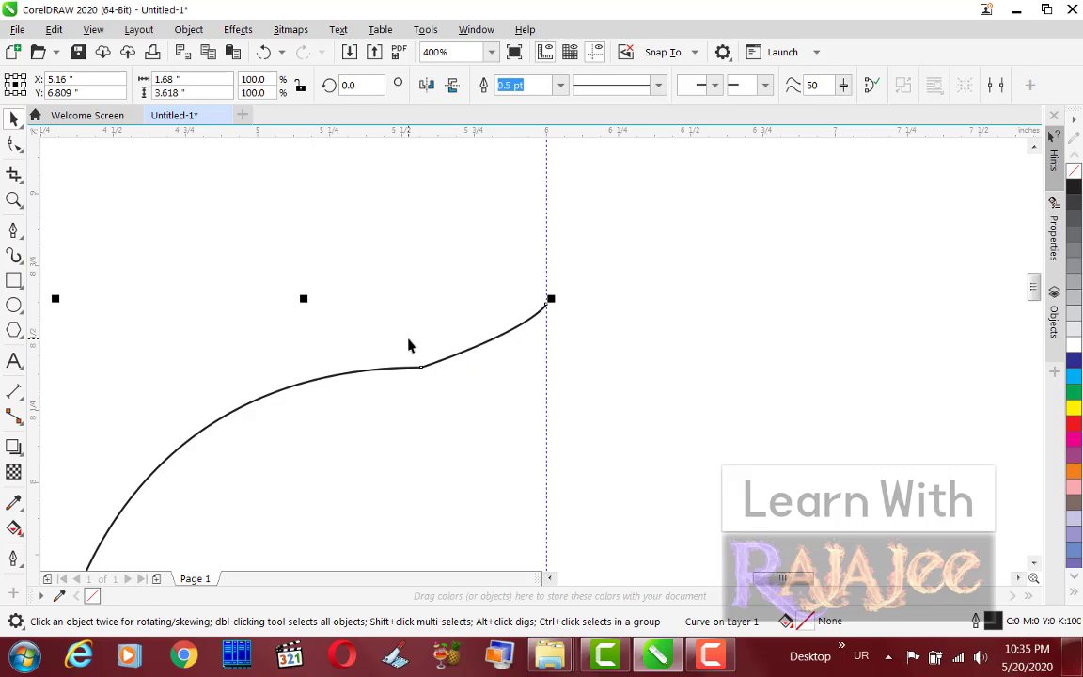
{"action": "scroll", "coordinate": [408, 345], "scroll_direction": "down", "scroll_amount": 3}
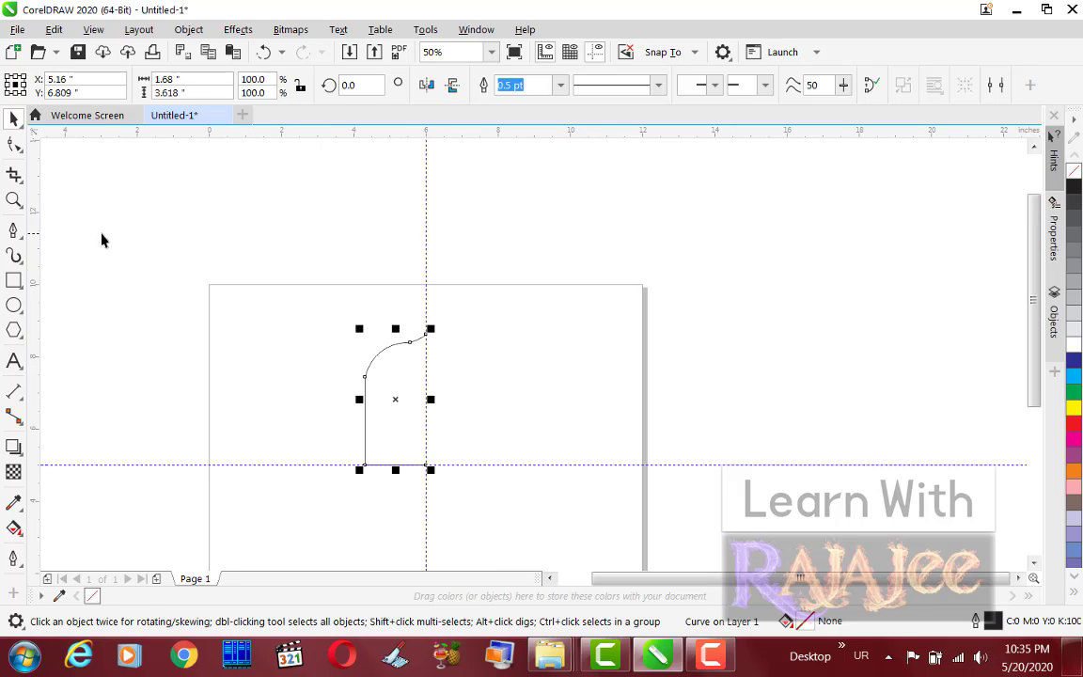
{"action": "left_click", "coordinate": [356, 366]}
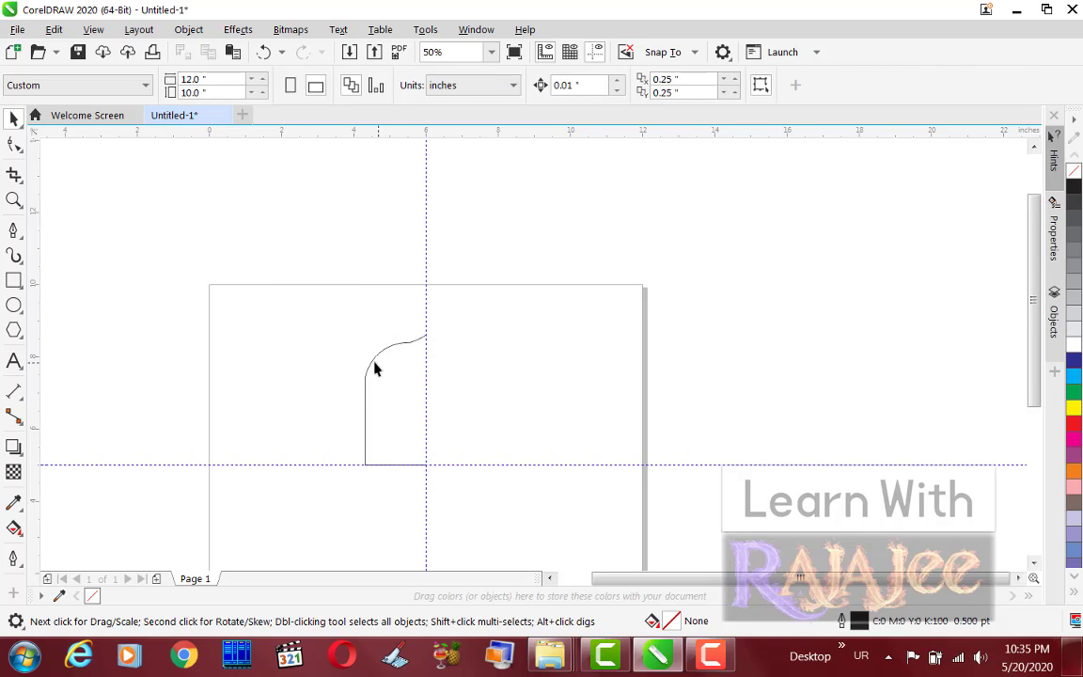
{"action": "left_click", "coordinate": [374, 369]}
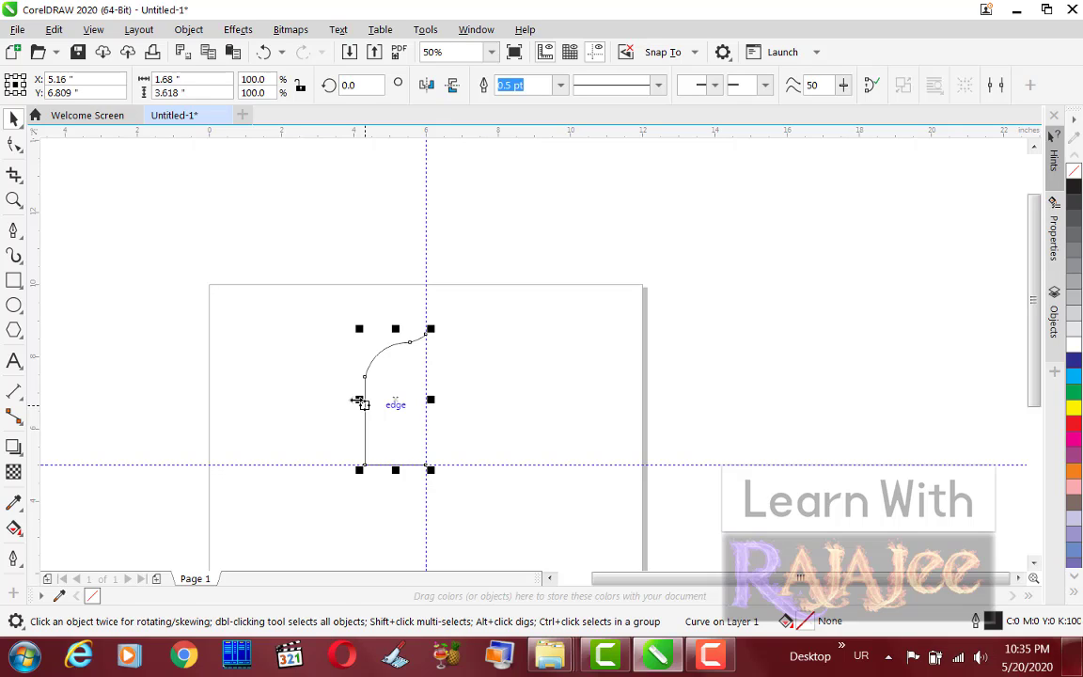
{"action": "left_click_drag", "start_coordinate": [358, 401], "coordinate": [468, 390]}
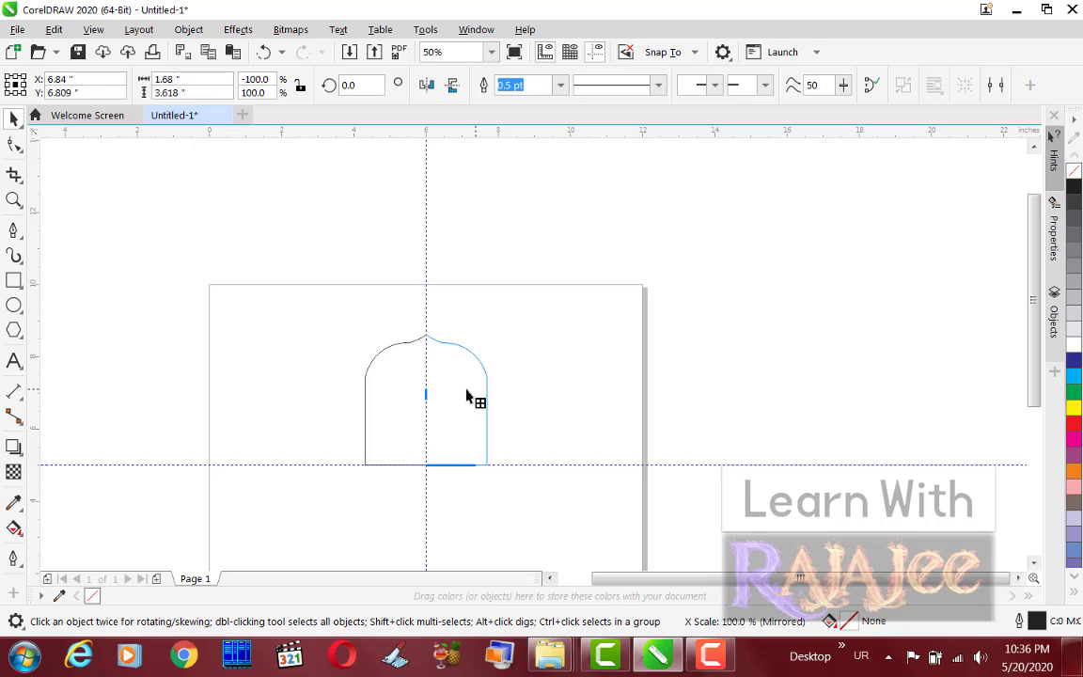
{"action": "left_click_drag", "start_coordinate": [467, 395], "coordinate": [469, 390]}
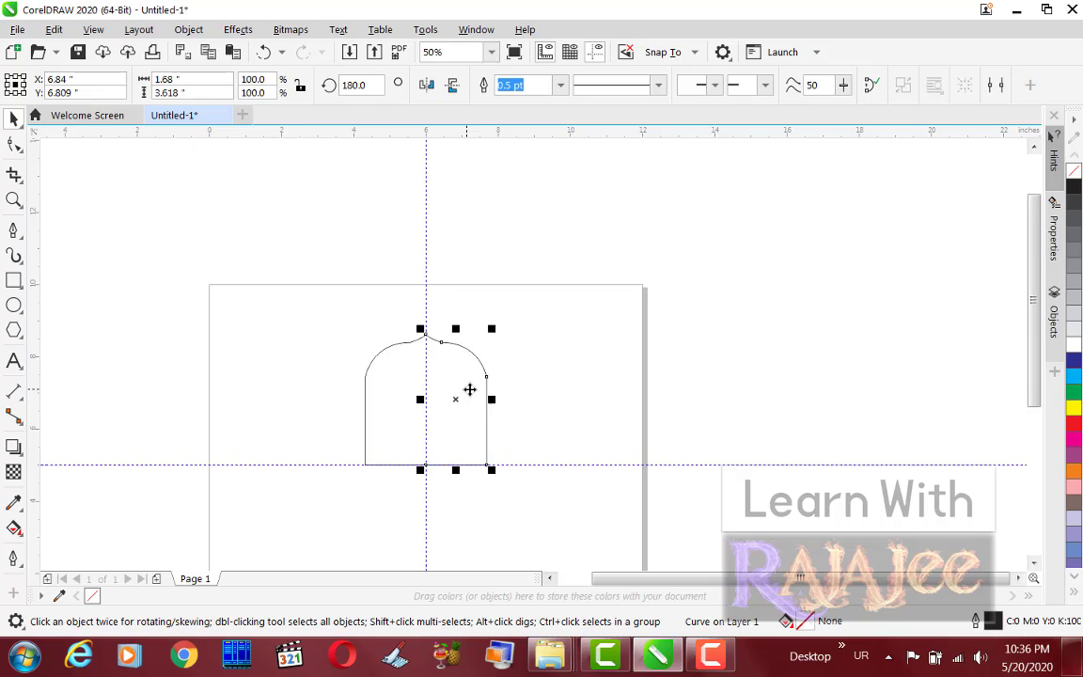
{"action": "left_click", "coordinate": [568, 395]}
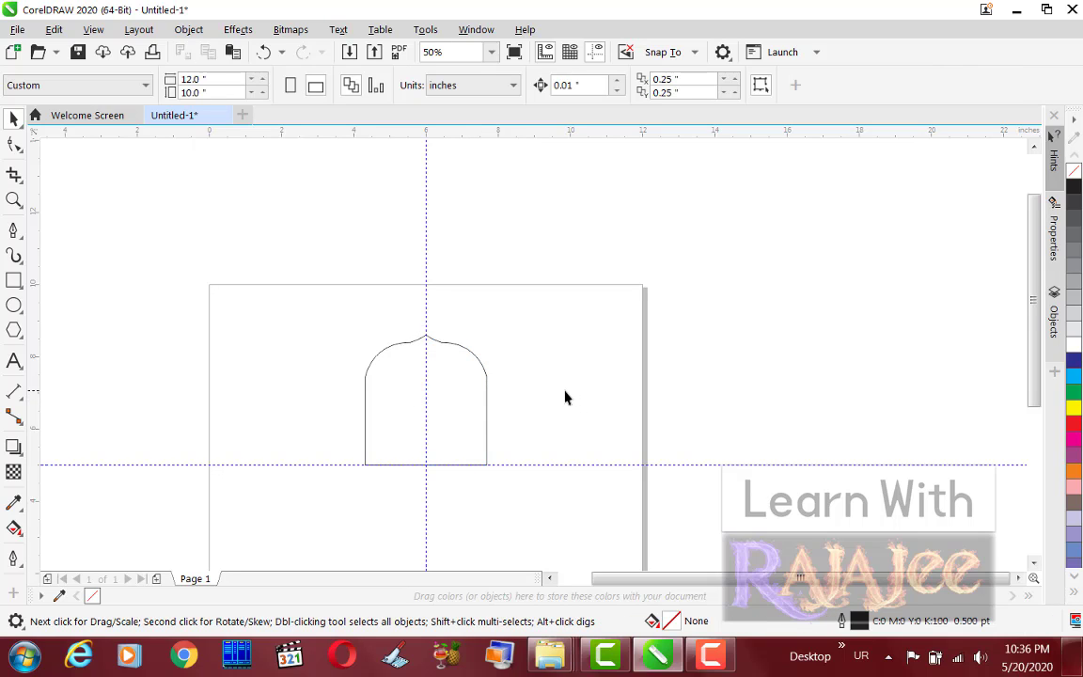
Select both arch halves and combine them into a single curve.
{"action": "left_click", "coordinate": [398, 376]}
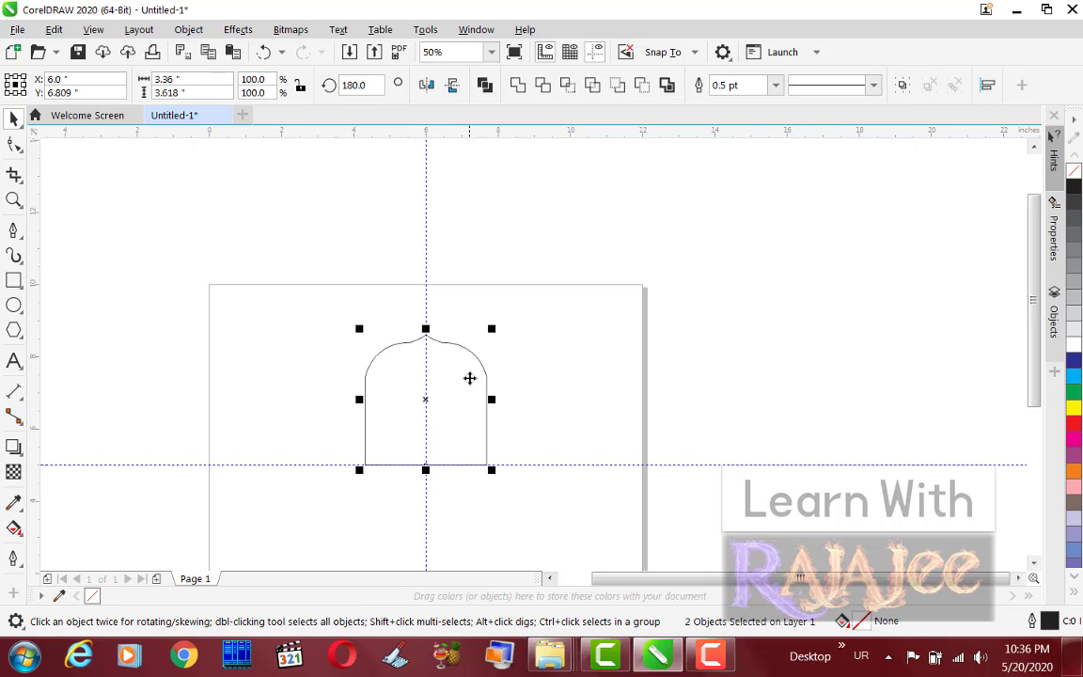
{"action": "left_click_drag", "start_coordinate": [317, 305], "coordinate": [590, 475]}
{"action": "left_click", "coordinate": [184, 34]}
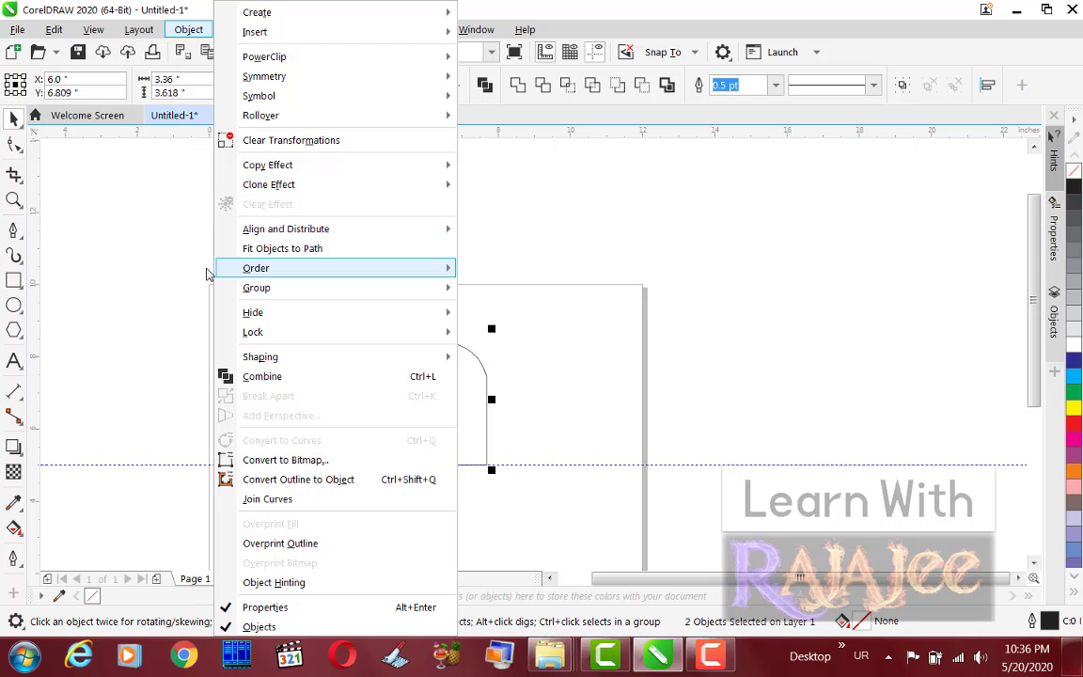
{"action": "mouse_move", "coordinate": [218, 269]}
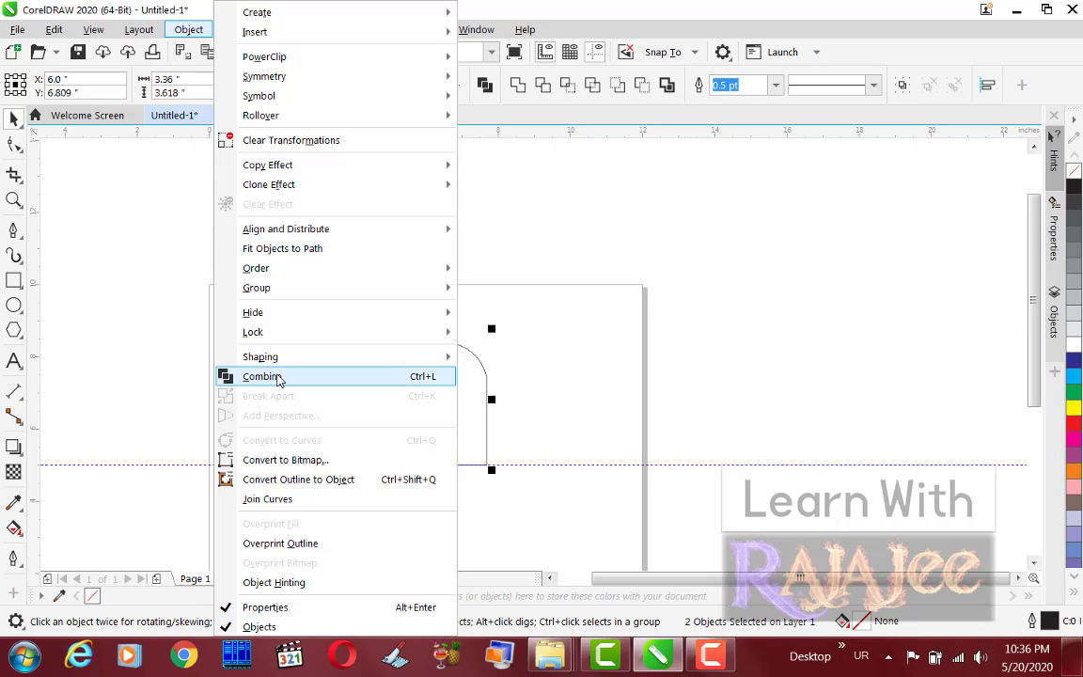
{"action": "left_click", "coordinate": [589, 5]}
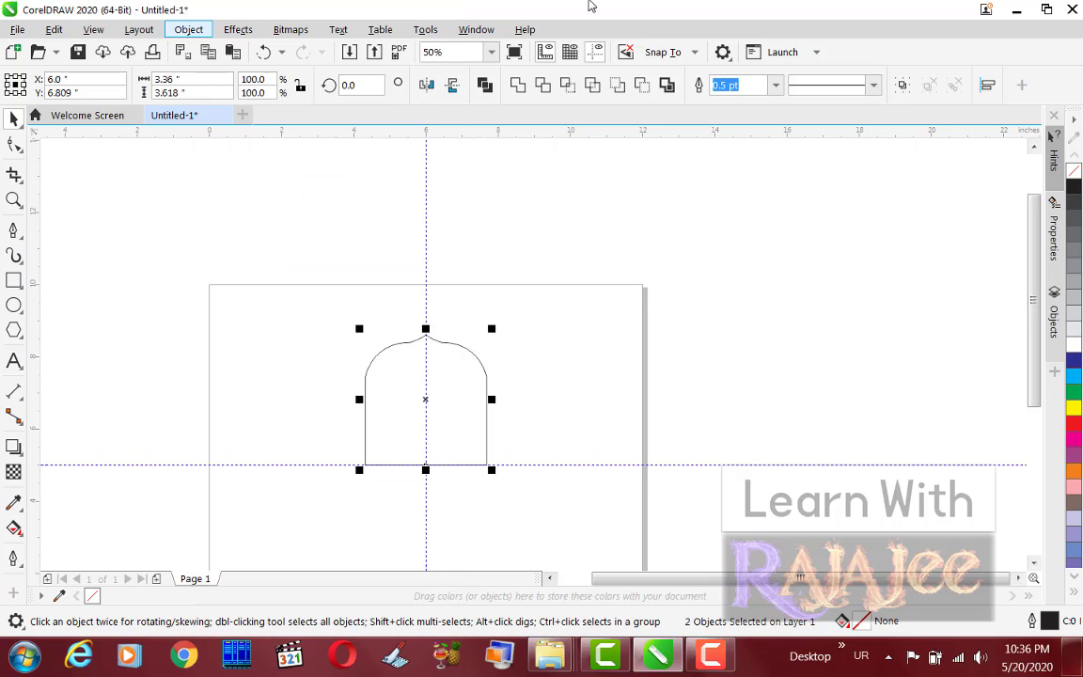
{"action": "key", "text": "alt+w"}
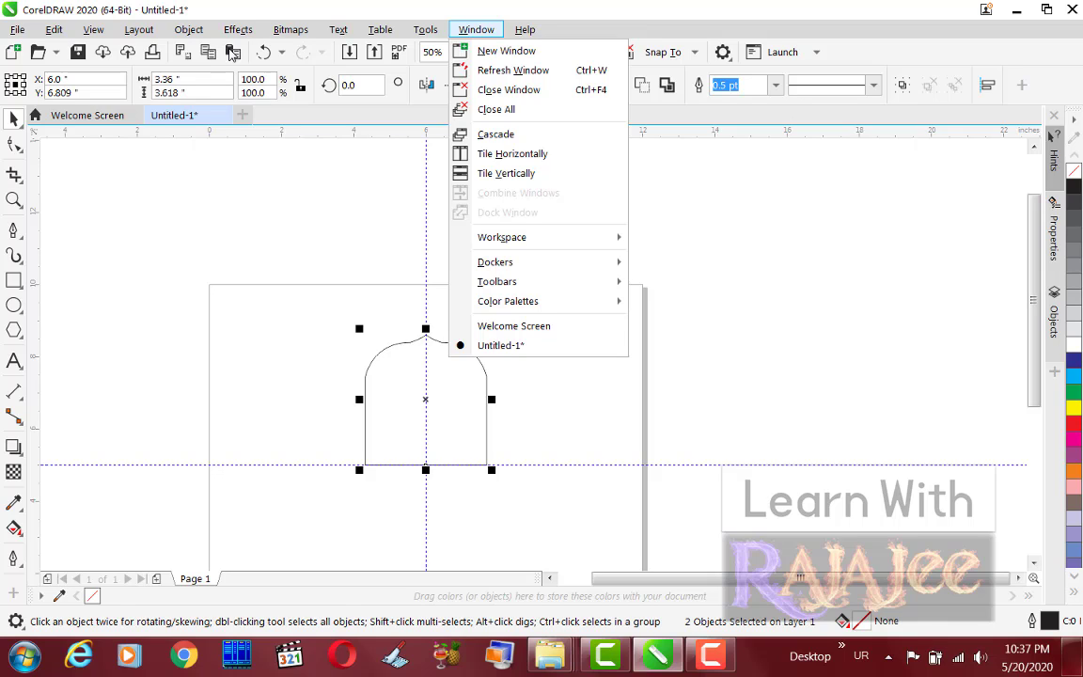
{"action": "left_click", "coordinate": [219, 201]}
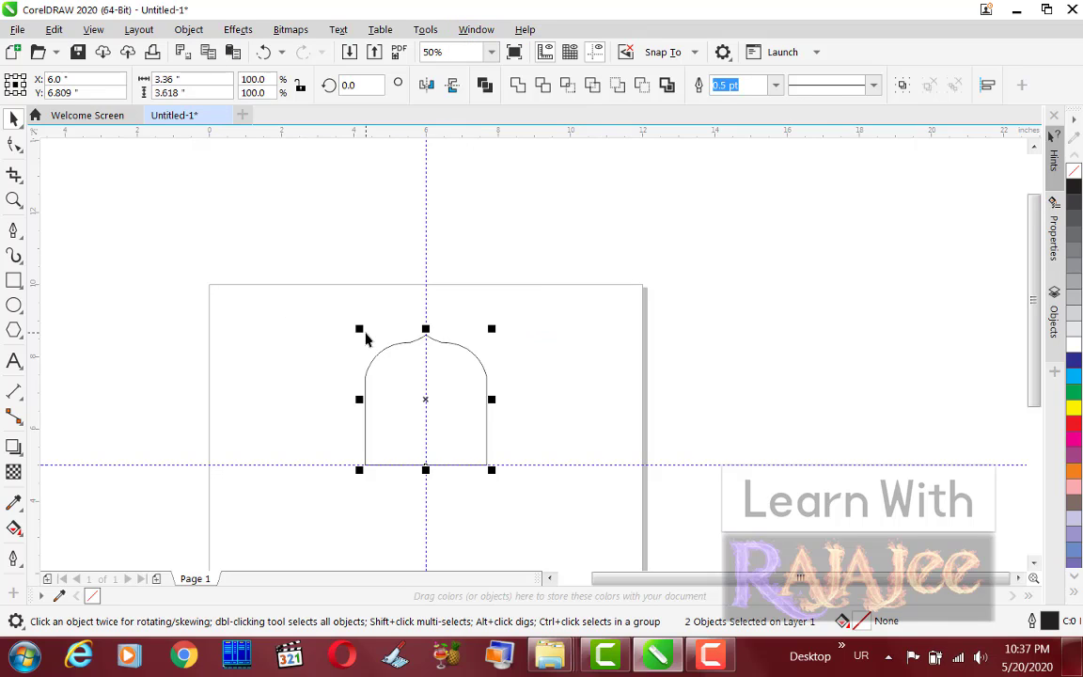
{"action": "key", "text": "ctrl+l"}
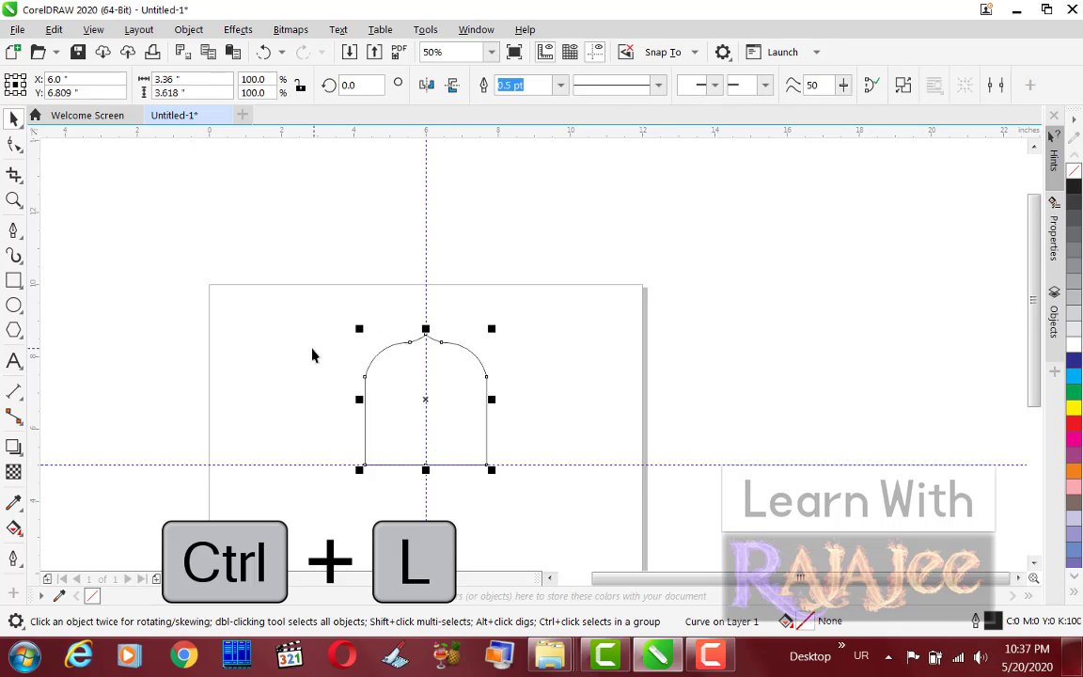
Select the two overlapping end nodes at the arch's pointed tip with the Shape tool and join them.
{"action": "left_click", "coordinate": [343, 353]}
{"action": "left_click", "coordinate": [417, 364]}
{"action": "scroll", "coordinate": [417, 360], "scroll_direction": "up", "scroll_amount": 2}
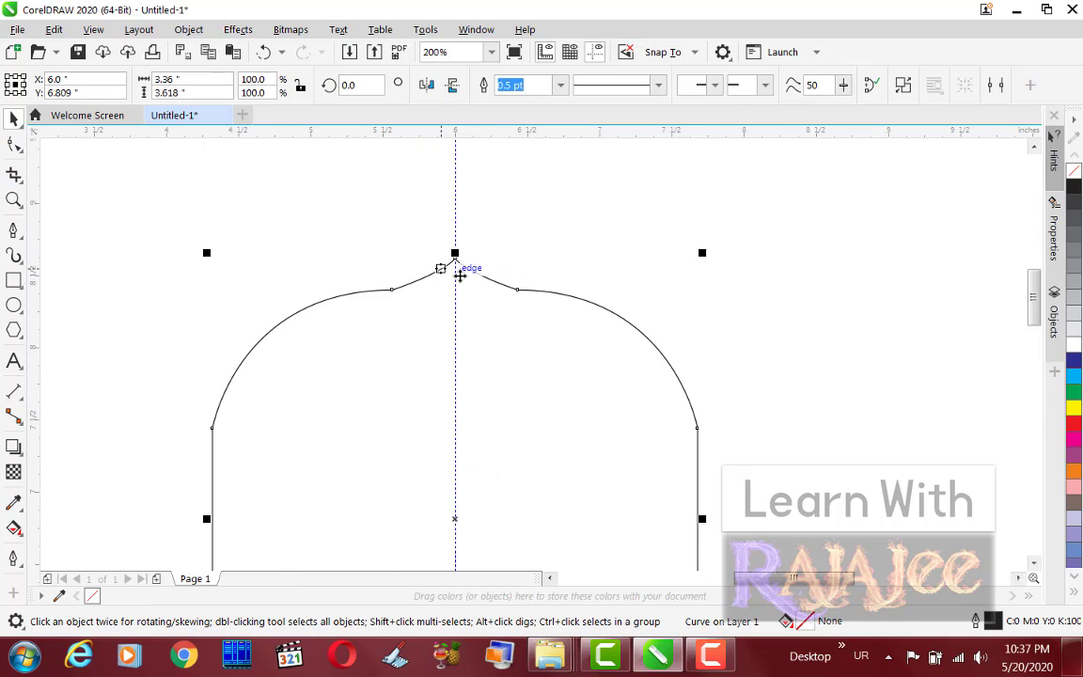
{"action": "scroll", "coordinate": [455, 256], "scroll_direction": "up", "scroll_amount": 4}
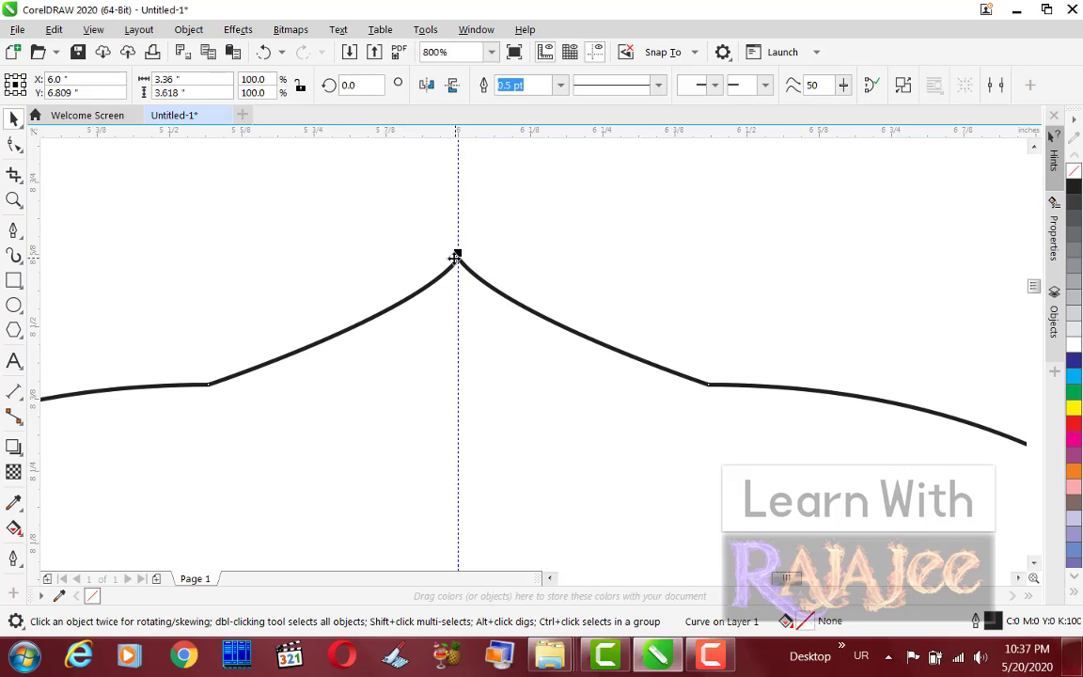
{"action": "scroll", "coordinate": [446, 242], "scroll_direction": "down", "scroll_amount": 2}
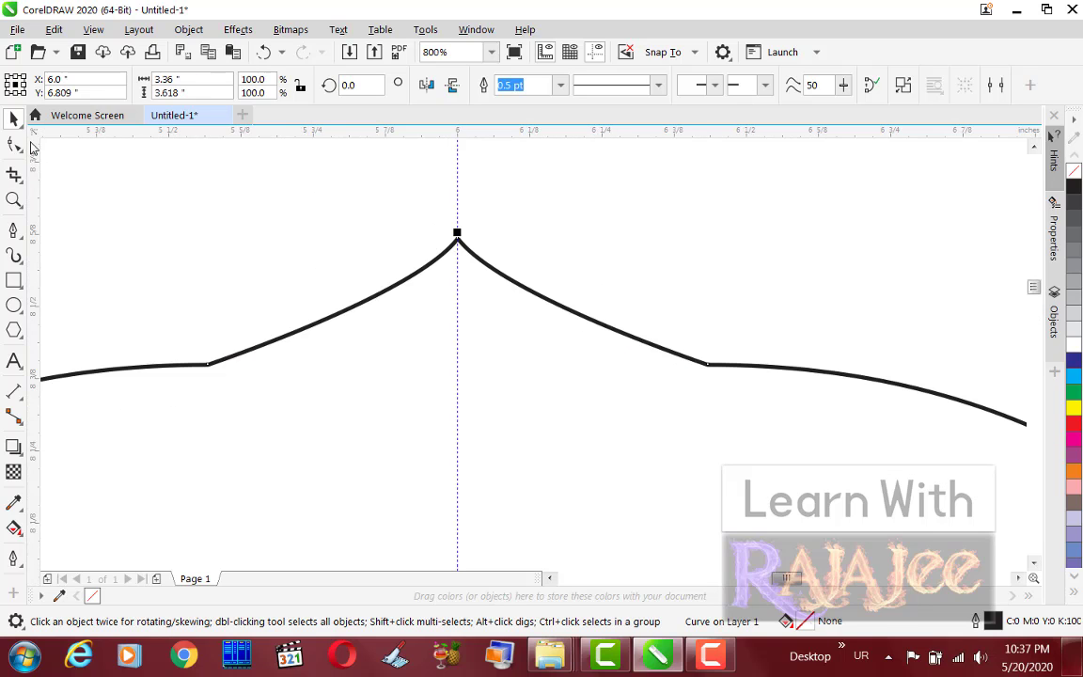
{"action": "left_click", "coordinate": [14, 143]}
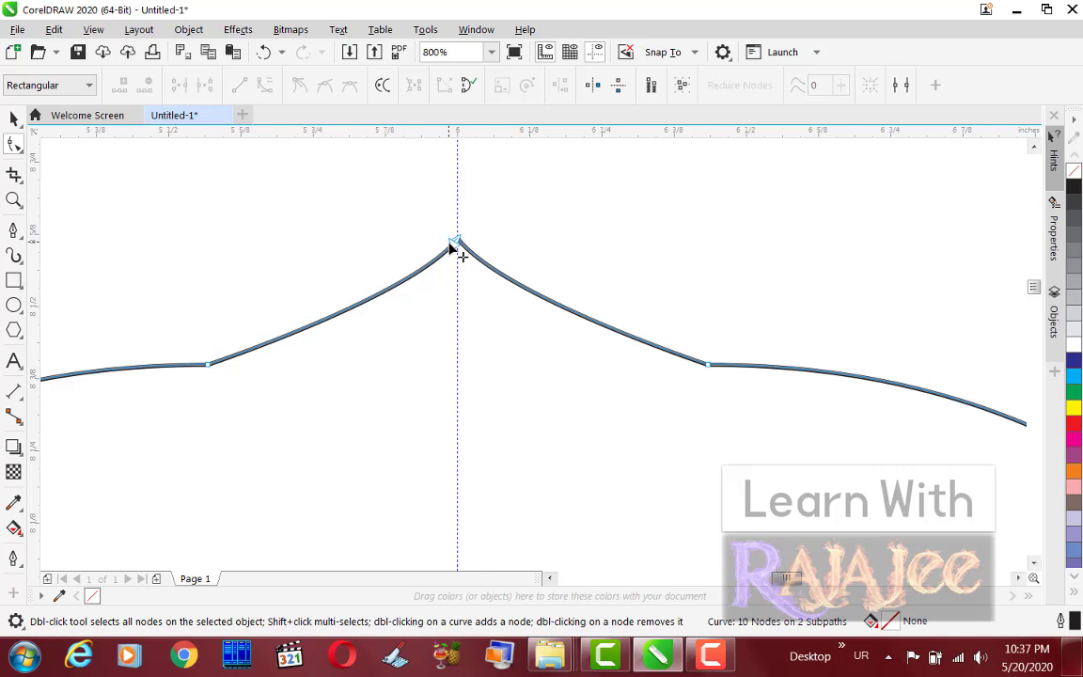
{"action": "scroll", "coordinate": [457, 249], "scroll_direction": "up", "scroll_amount": 2}
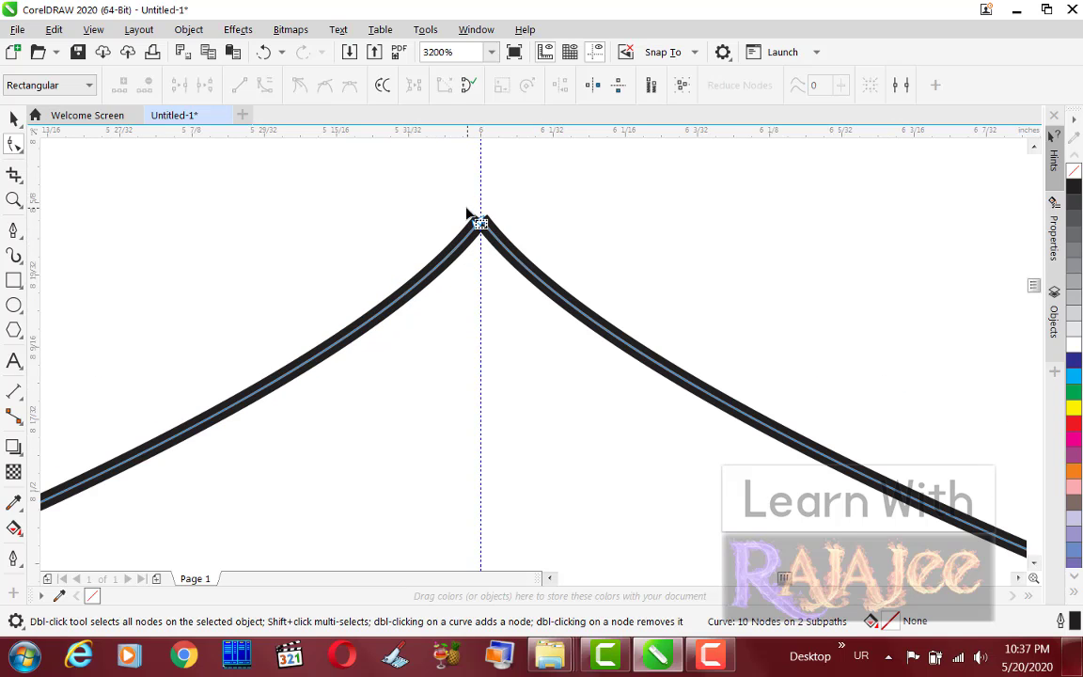
{"action": "scroll", "coordinate": [481, 243], "scroll_direction": "up", "scroll_amount": 3}
{"action": "scroll", "coordinate": [481, 242], "scroll_direction": "down", "scroll_amount": 1}
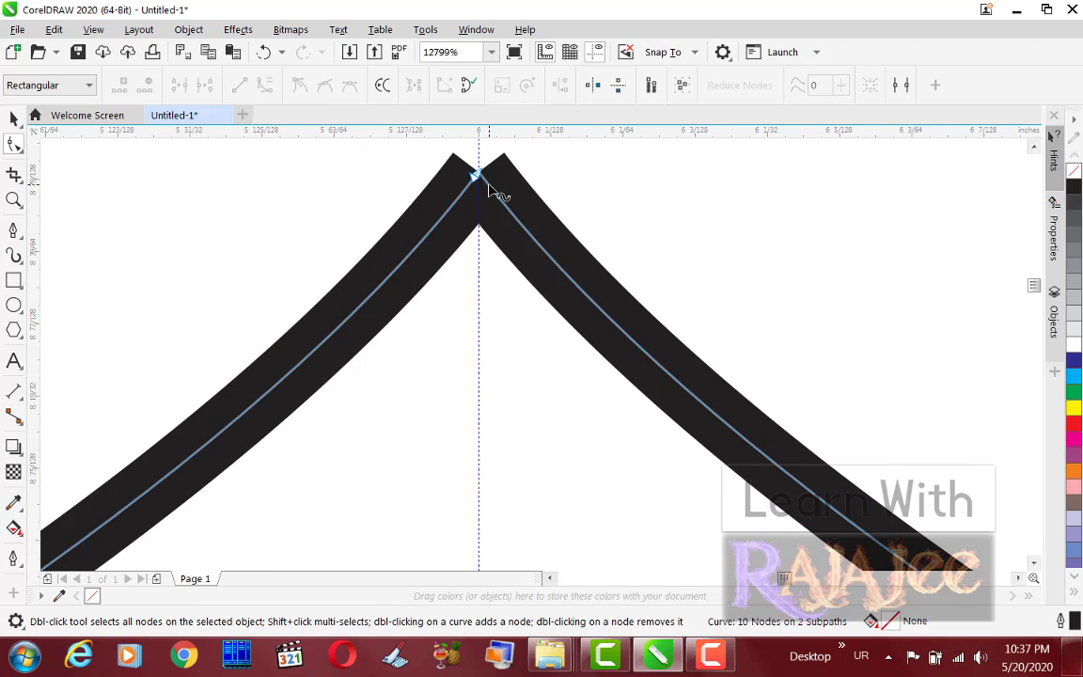
{"action": "scroll", "coordinate": [479, 188], "scroll_direction": "down", "scroll_amount": 1}
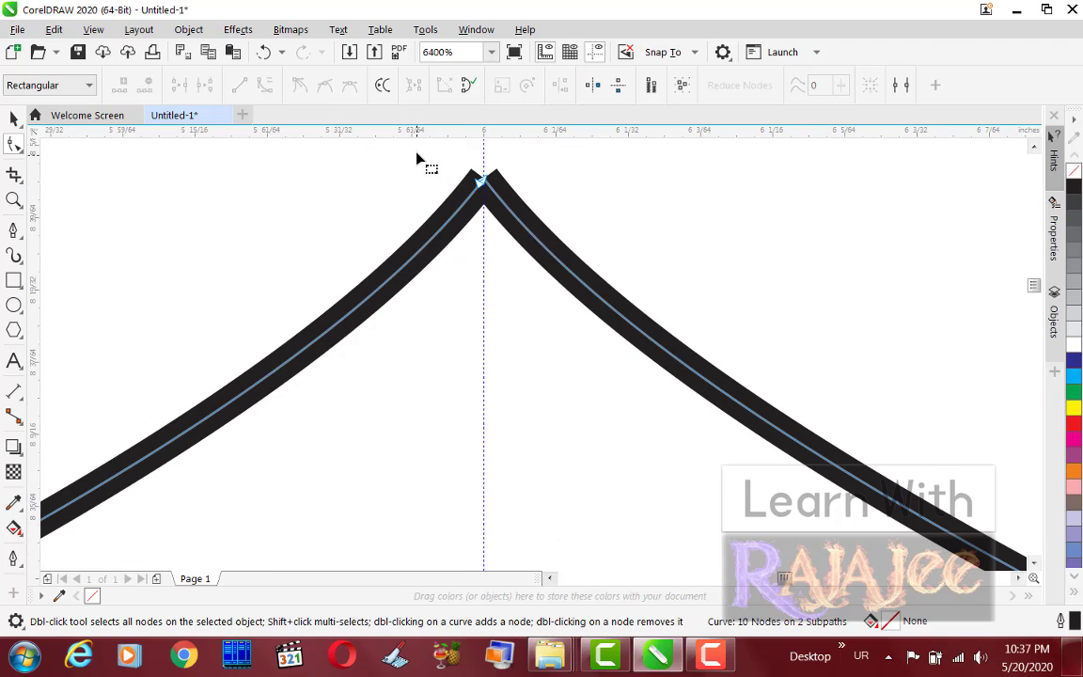
{"action": "left_click_drag", "start_coordinate": [448, 165], "coordinate": [485, 240]}
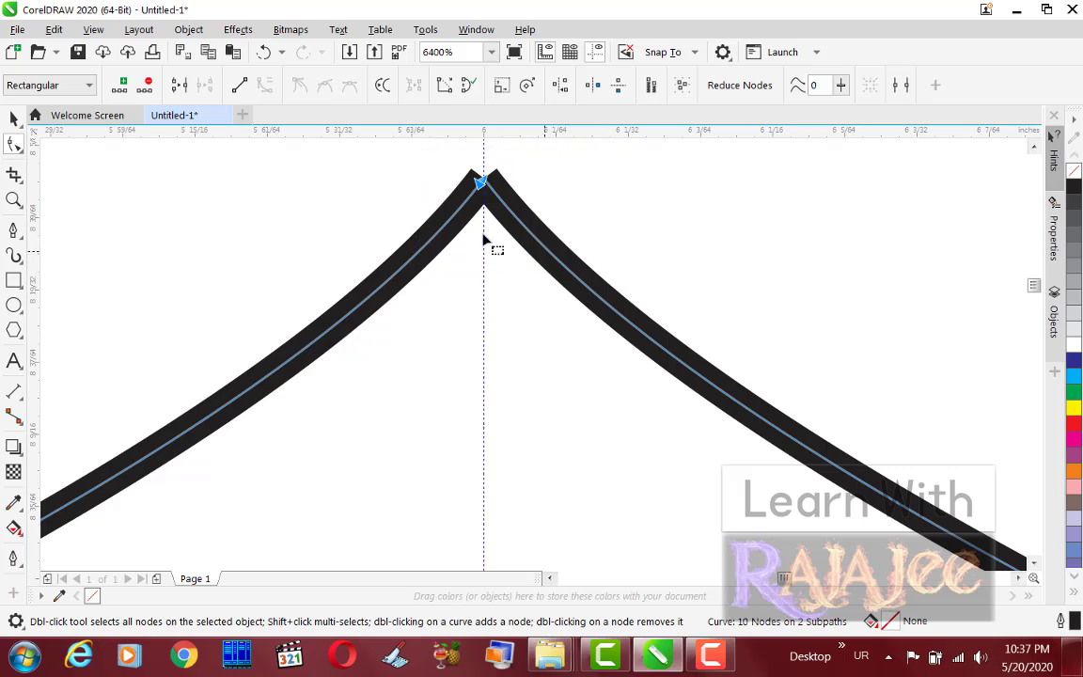
{"action": "left_click", "coordinate": [180, 85]}
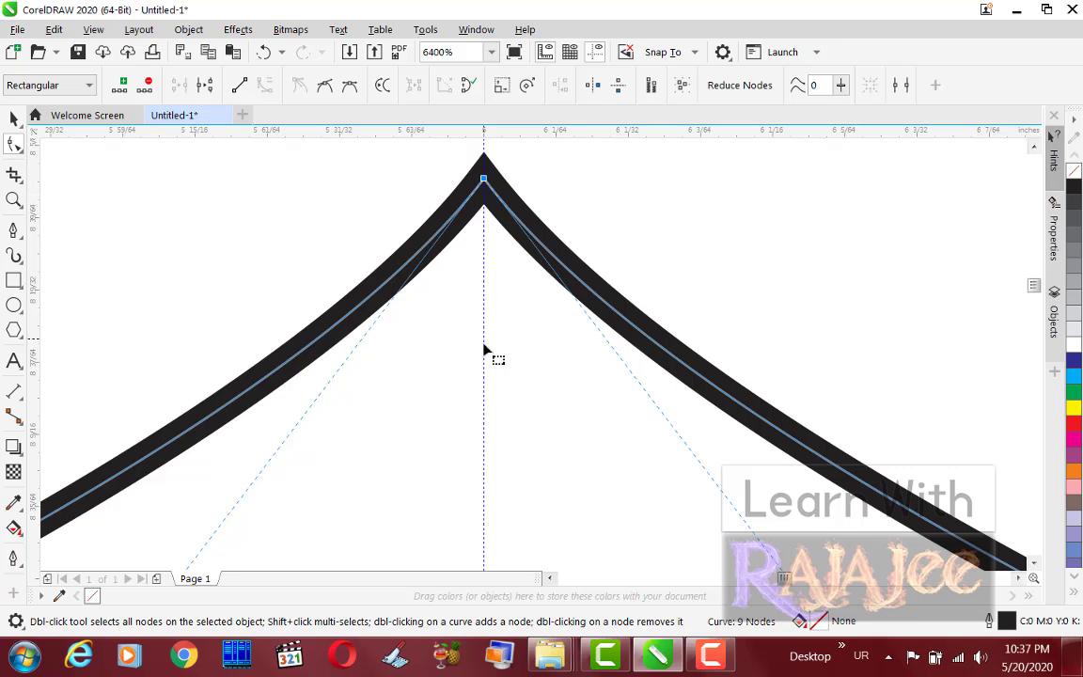
Join the two overlapping end nodes at the middle of the window's base line to close the outline.
{"action": "scroll", "coordinate": [484, 351], "scroll_direction": "down", "scroll_amount": 3}
{"action": "scroll", "coordinate": [484, 350], "scroll_direction": "down", "scroll_amount": 2}
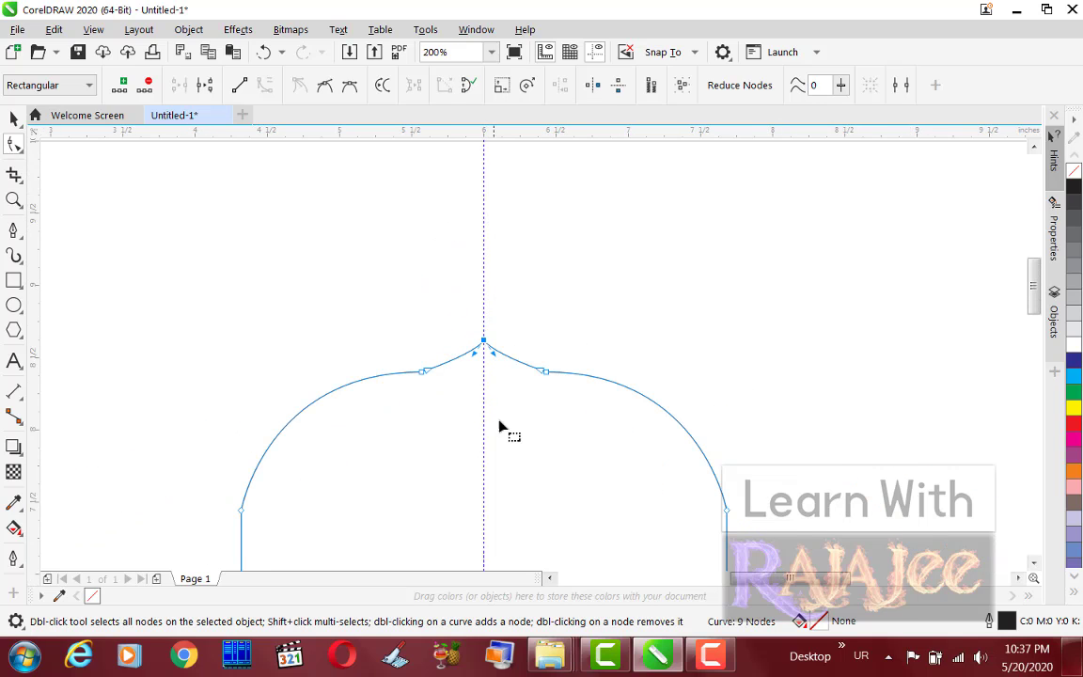
{"action": "left_click_drag", "start_coordinate": [1032, 283], "coordinate": [1024, 351]}
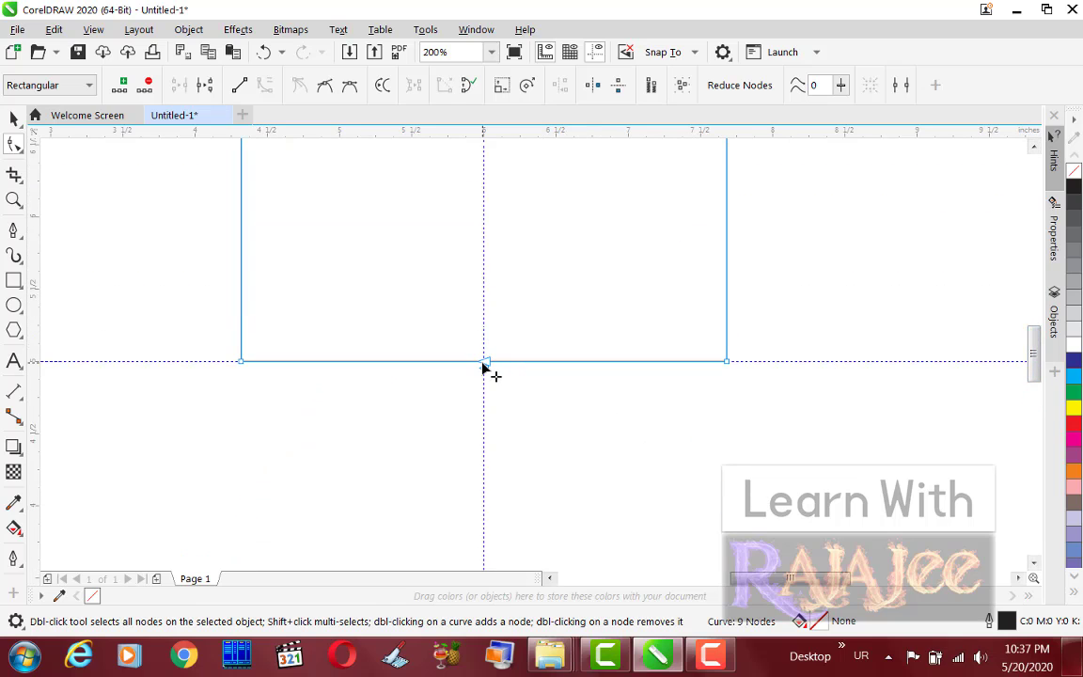
{"action": "scroll", "coordinate": [485, 367], "scroll_direction": "up", "scroll_amount": 4}
{"action": "scroll", "coordinate": [482, 368], "scroll_direction": "up", "scroll_amount": 2}
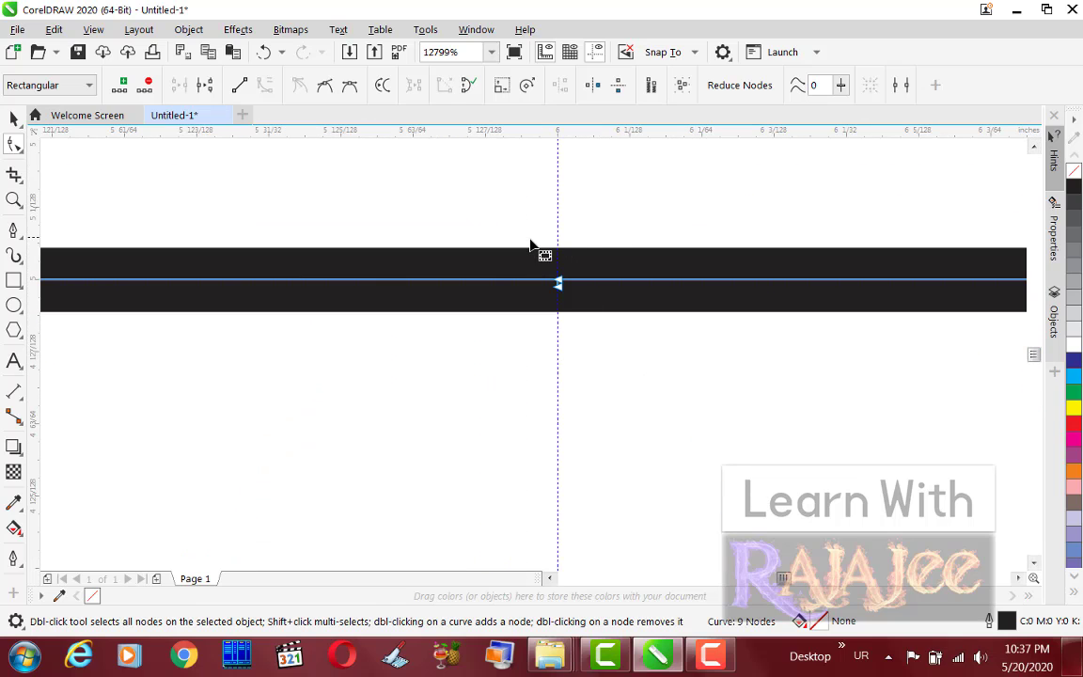
{"action": "left_click_drag", "start_coordinate": [529, 241], "coordinate": [610, 336]}
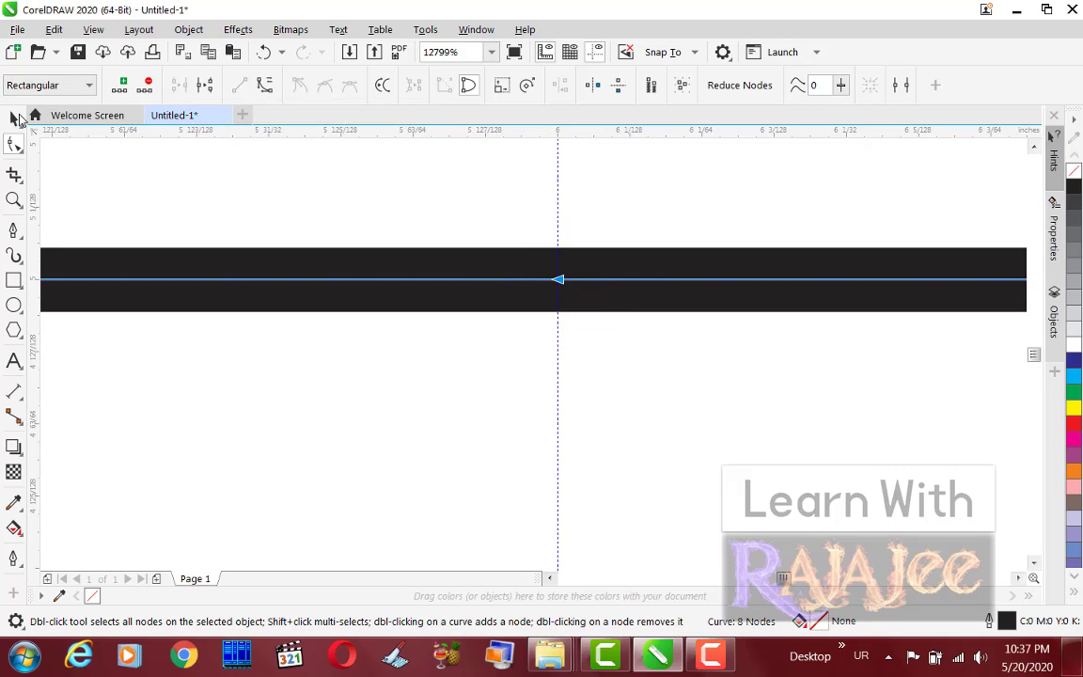
Fill the closed arch with blue (C60 M40 Y0 K0) and narrow it about its centre to 75% width, about 2.52 inches.
{"action": "left_click", "coordinate": [15, 116]}
{"action": "scroll", "coordinate": [451, 340], "scroll_direction": "down", "scroll_amount": 8}
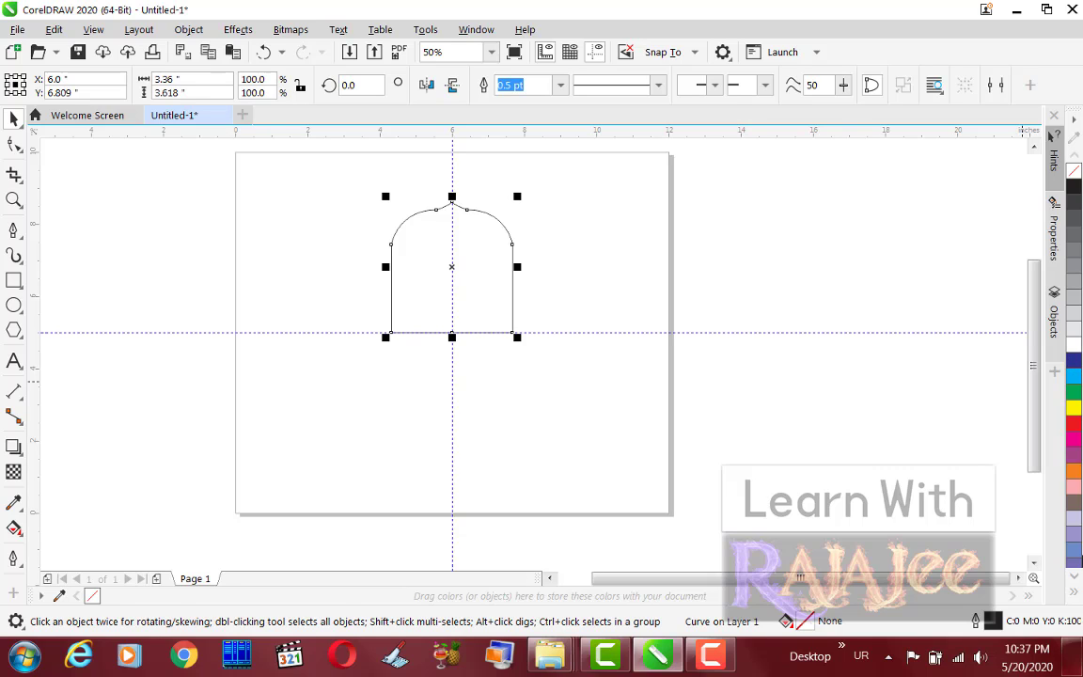
{"action": "left_click", "coordinate": [1074, 551]}
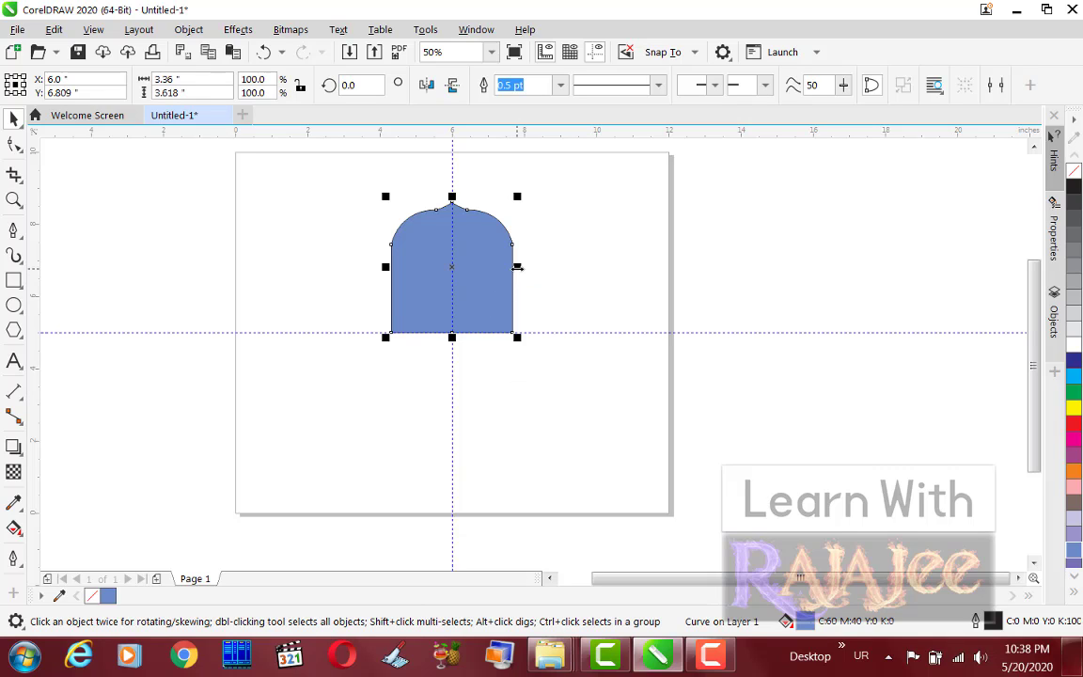
{"action": "left_click_drag", "start_coordinate": [517, 267], "coordinate": [502, 267]}
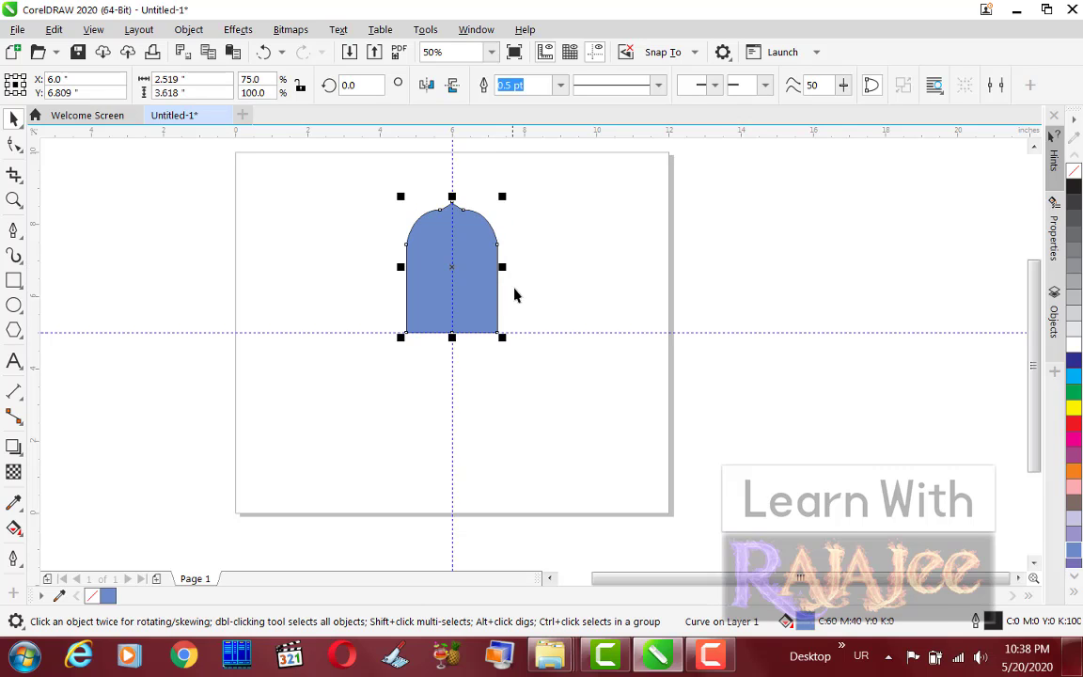
{"action": "left_click", "coordinate": [470, 376]}
{"action": "scroll", "coordinate": [430, 309], "scroll_direction": "up", "scroll_amount": 2}
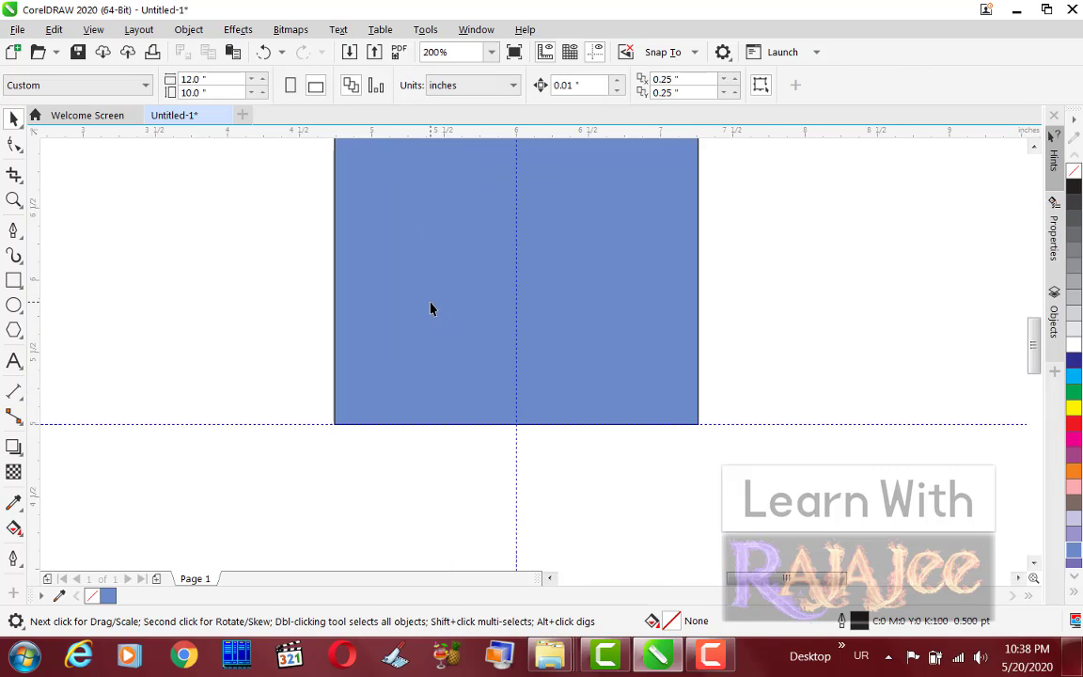
{"action": "scroll", "coordinate": [431, 308], "scroll_direction": "down", "scroll_amount": 2}
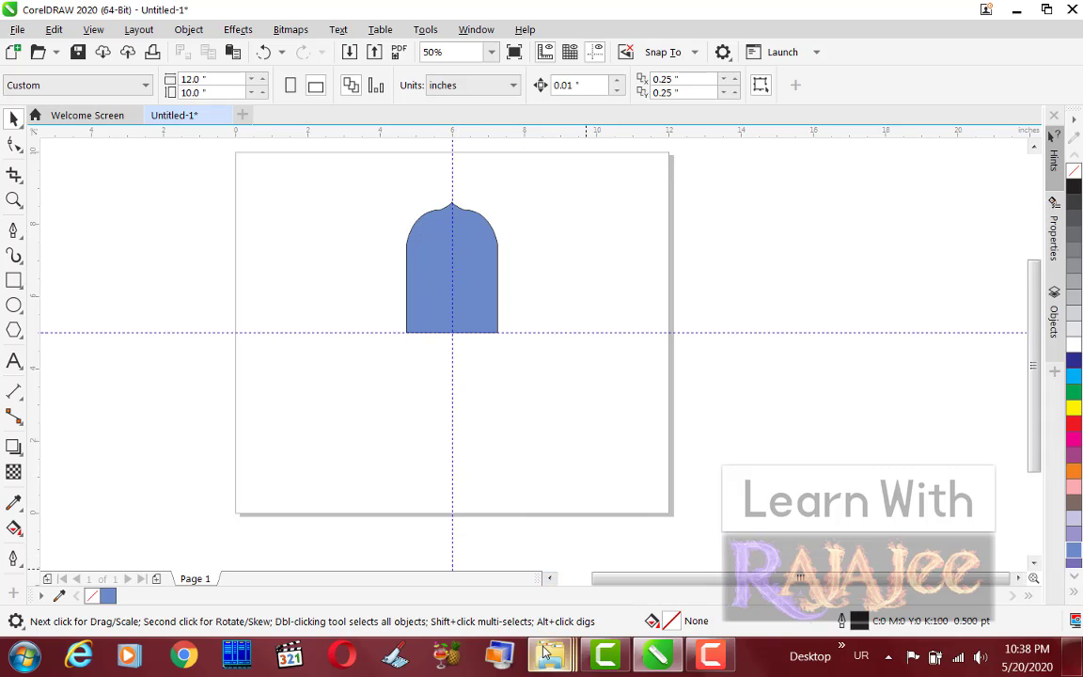
Open the Eid Mubarak reference JPG from the Documents library, examine the window's frame and lattice, and minimize the viewer.
{"action": "mouse_move", "coordinate": [550, 655]}
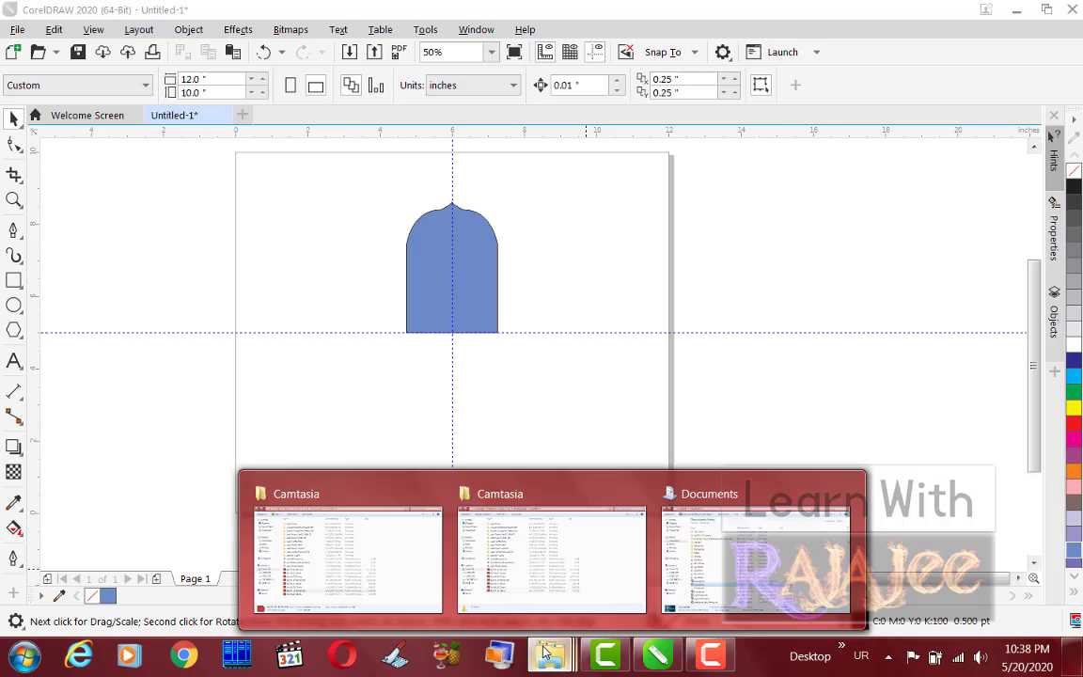
{"action": "left_click", "coordinate": [699, 498]}
{"action": "double_click", "coordinate": [225, 482]}
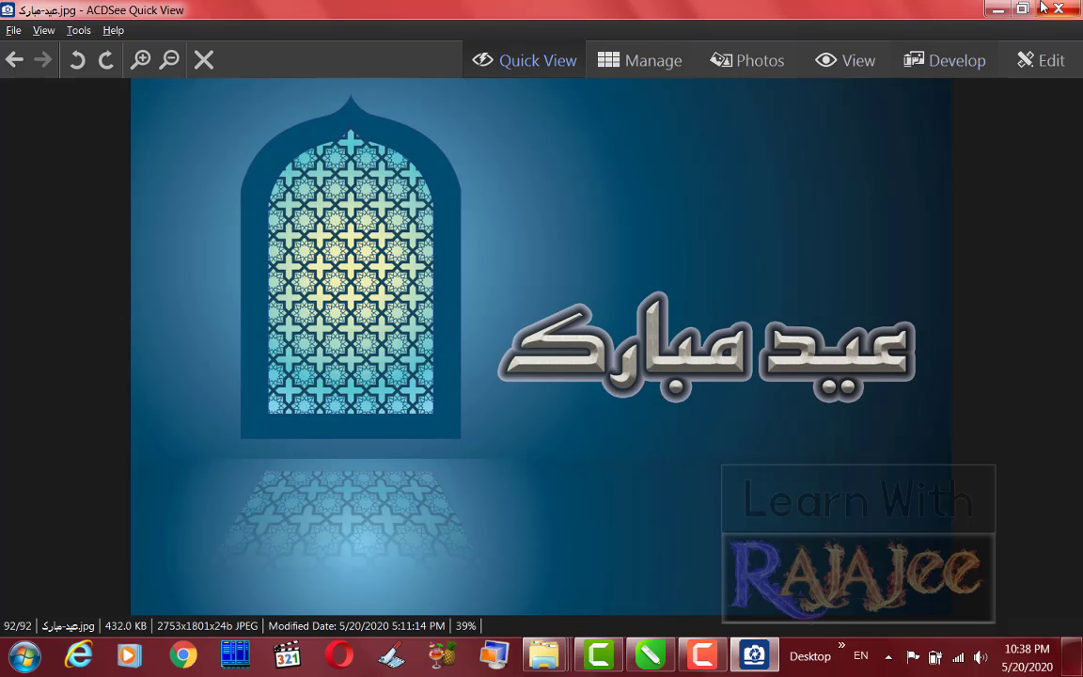
{"action": "left_click", "coordinate": [1000, 8]}
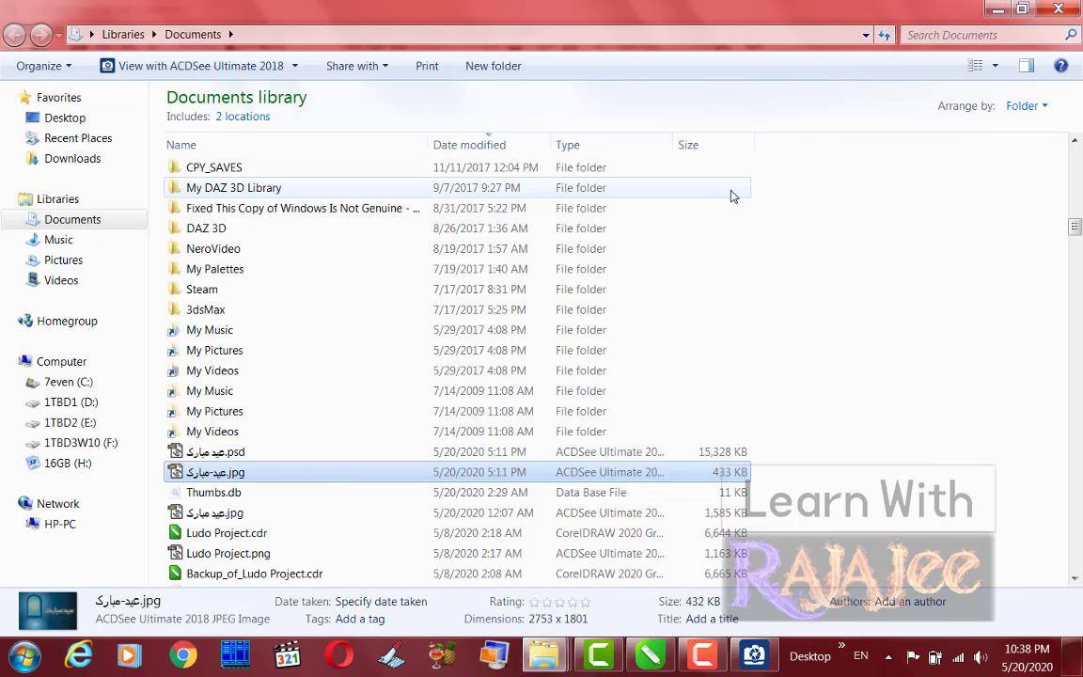
Return to CorelDRAW and make a concentric copy inside the blue arch, scaled to about 80%, roughly 2.02 by 2.91 inches.
{"action": "left_click", "coordinate": [653, 657]}
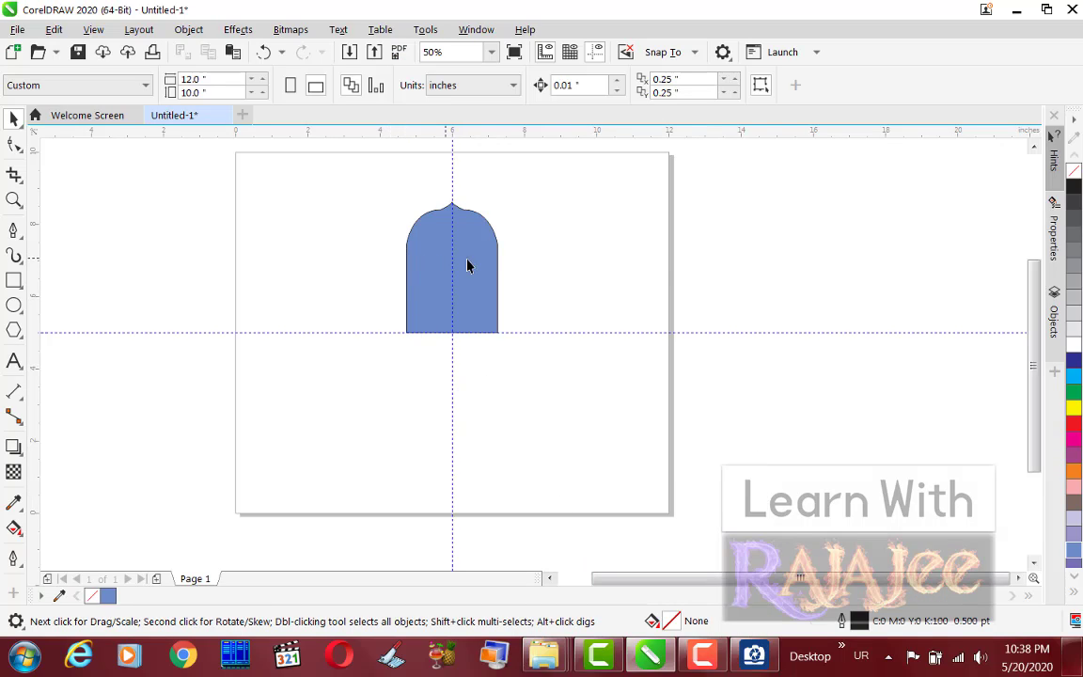
{"action": "left_click", "coordinate": [1033, 147]}
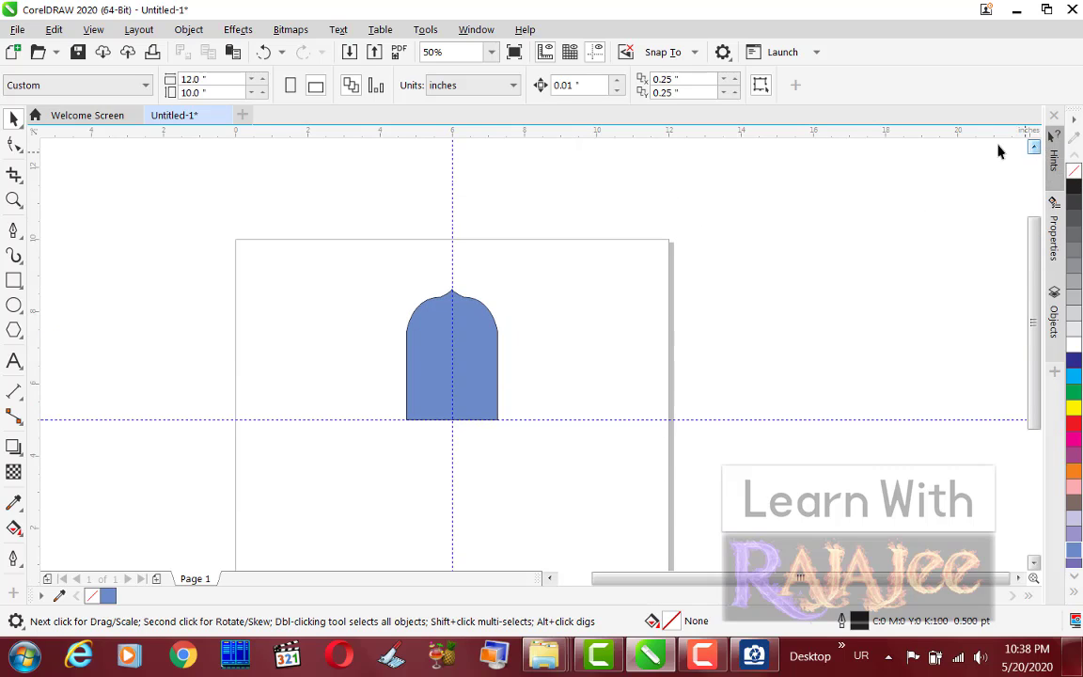
{"action": "scroll", "coordinate": [429, 349], "scroll_direction": "up", "scroll_amount": 2}
{"action": "left_click", "coordinate": [433, 340]}
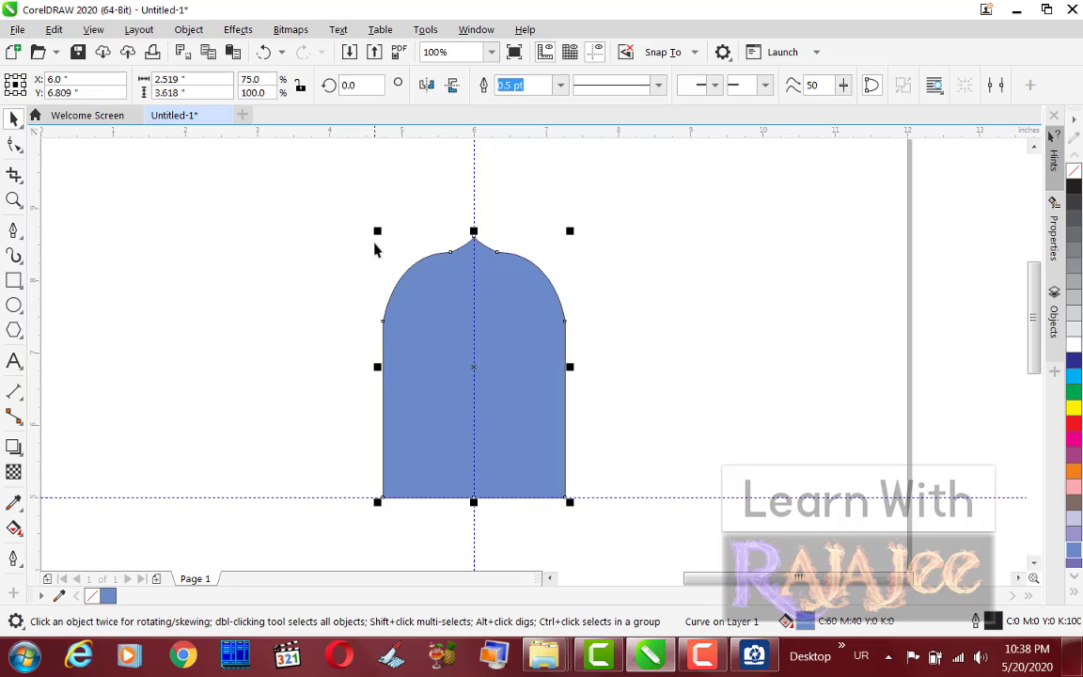
{"action": "left_click_drag", "start_coordinate": [375, 233], "coordinate": [395, 248]}
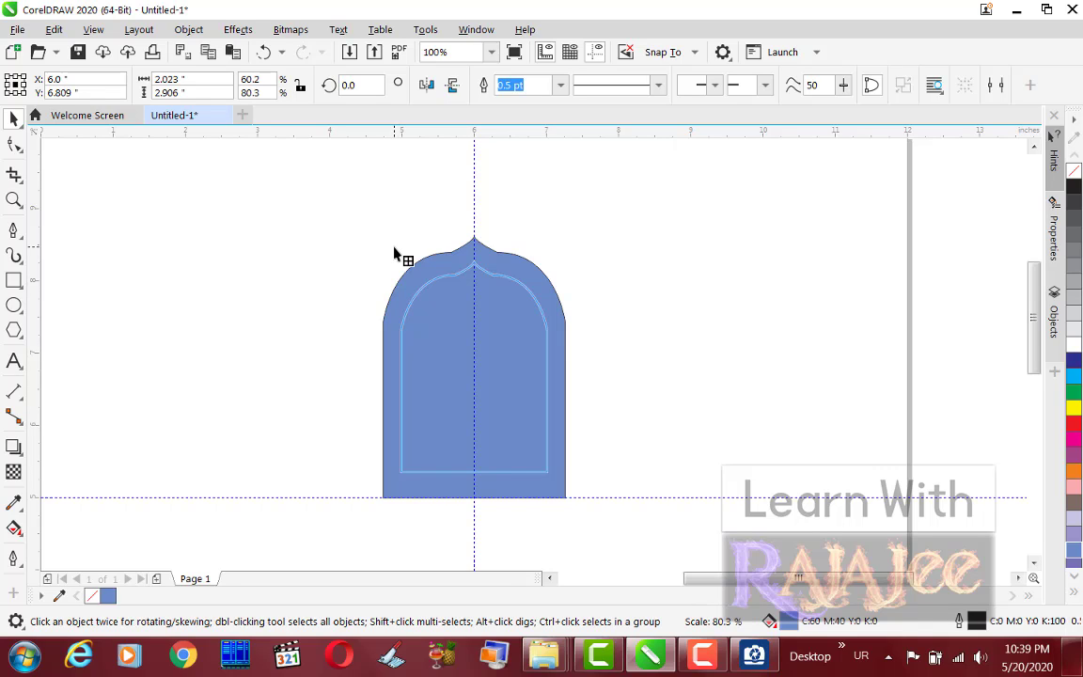
{"action": "left_click_drag", "start_coordinate": [395, 254], "coordinate": [395, 252]}
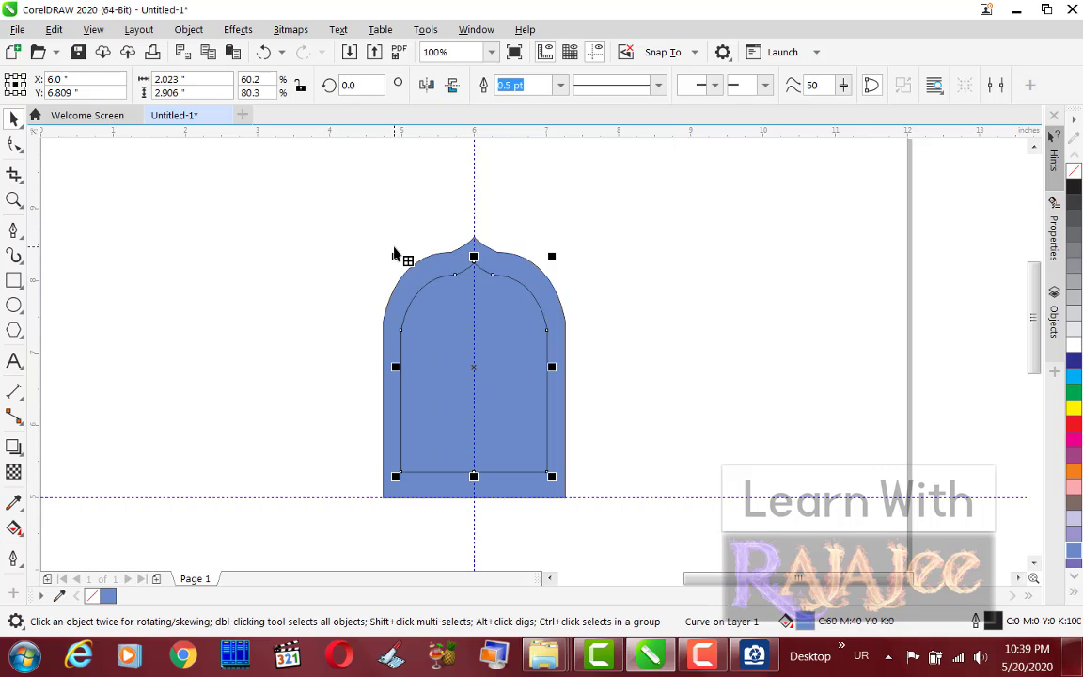
{"action": "left_click", "coordinate": [322, 302]}
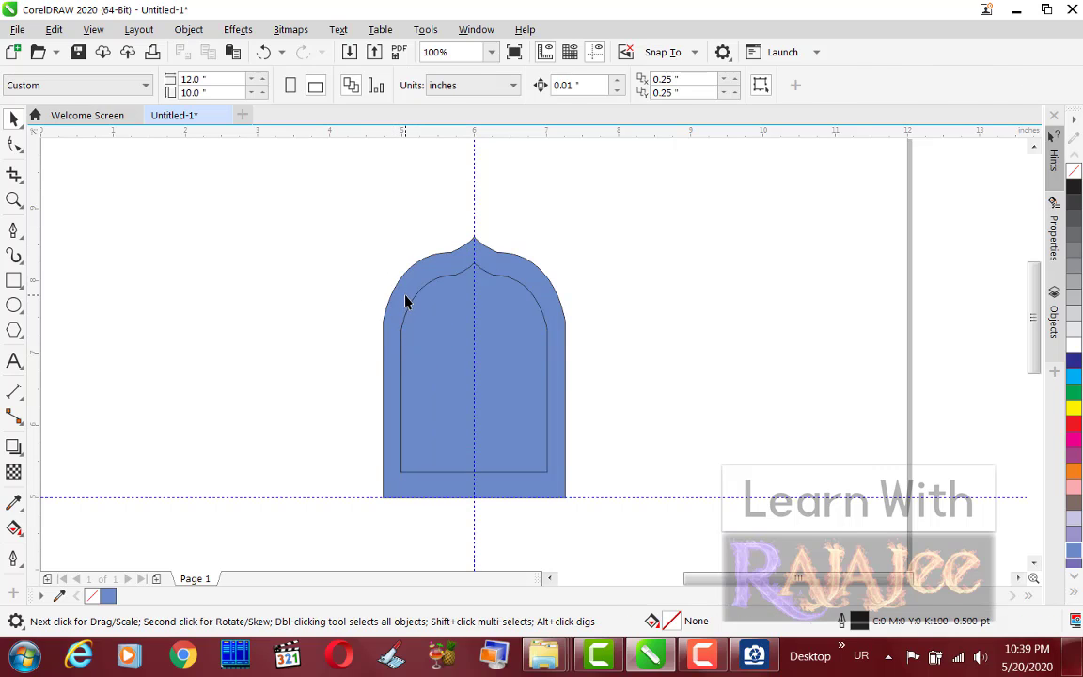
{"action": "left_click", "coordinate": [406, 300]}
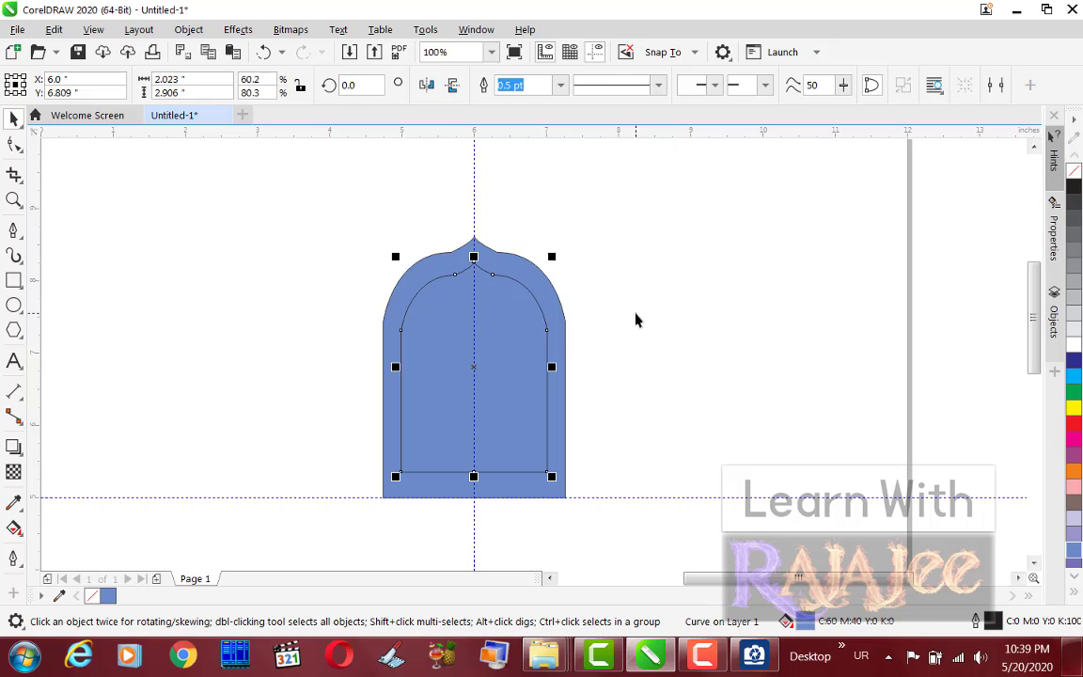
{"action": "left_click", "coordinate": [611, 348]}
Stretch the inner arch's base slightly downward to a height of about 2.98 inches, evening out the frame margin.
{"action": "scroll", "coordinate": [445, 471], "scroll_direction": "up", "scroll_amount": 2}
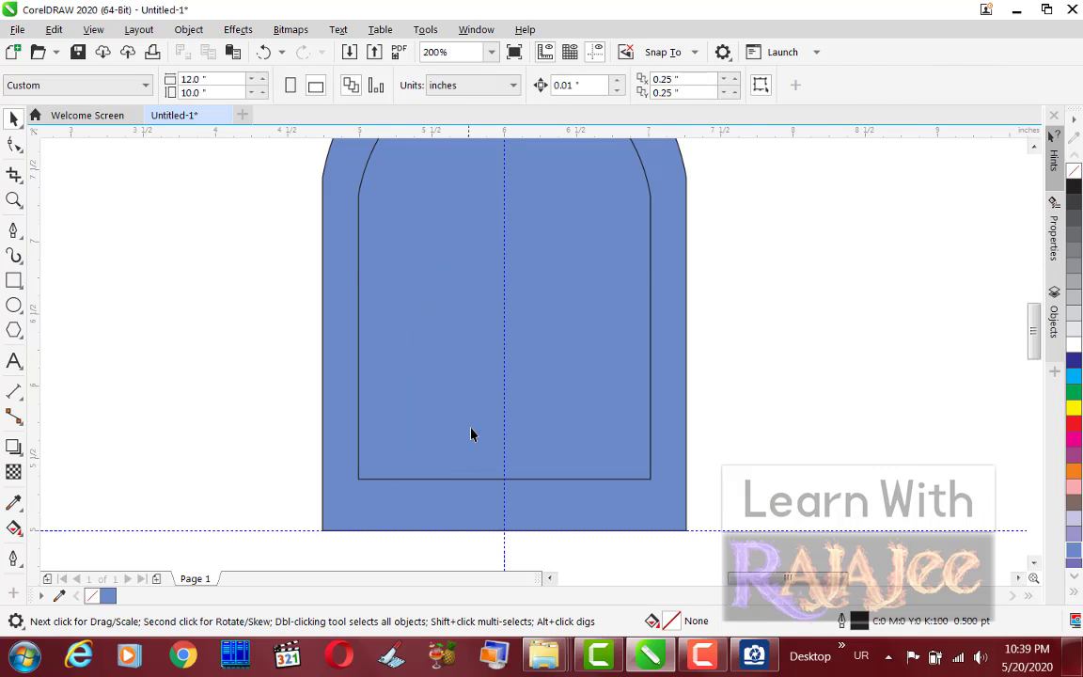
{"action": "left_click", "coordinate": [495, 480]}
{"action": "left_click_drag", "start_coordinate": [503, 483], "coordinate": [504, 490]}
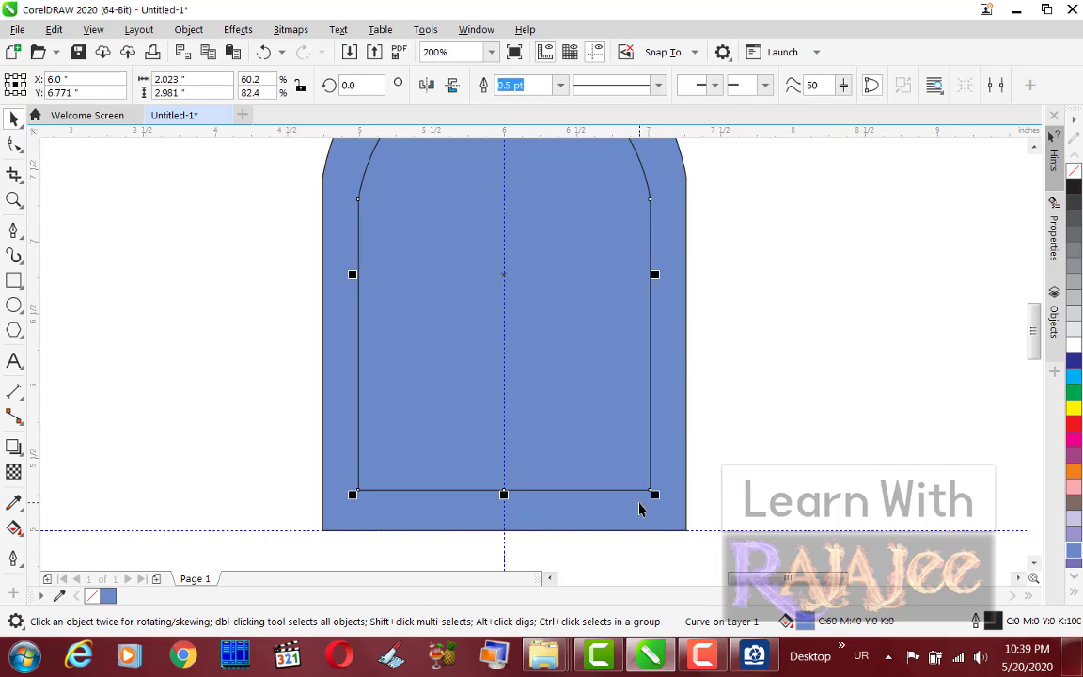
{"action": "left_click", "coordinate": [1033, 147]}
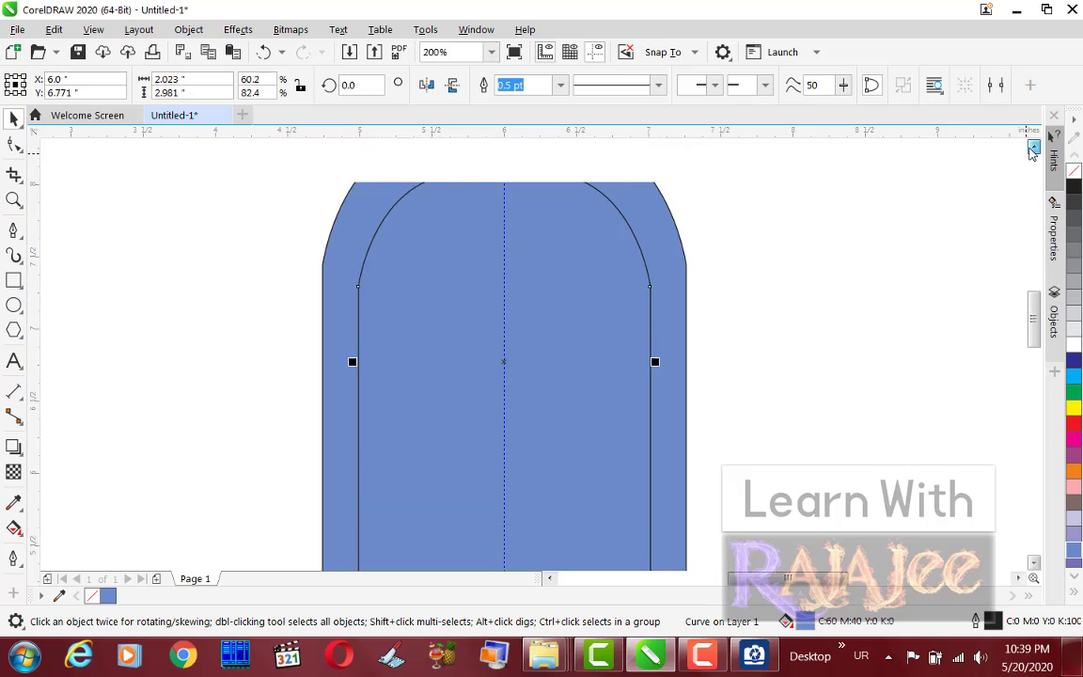
{"action": "left_click", "coordinate": [1033, 147]}
{"action": "scroll", "coordinate": [537, 366], "scroll_direction": "down", "scroll_amount": 1}
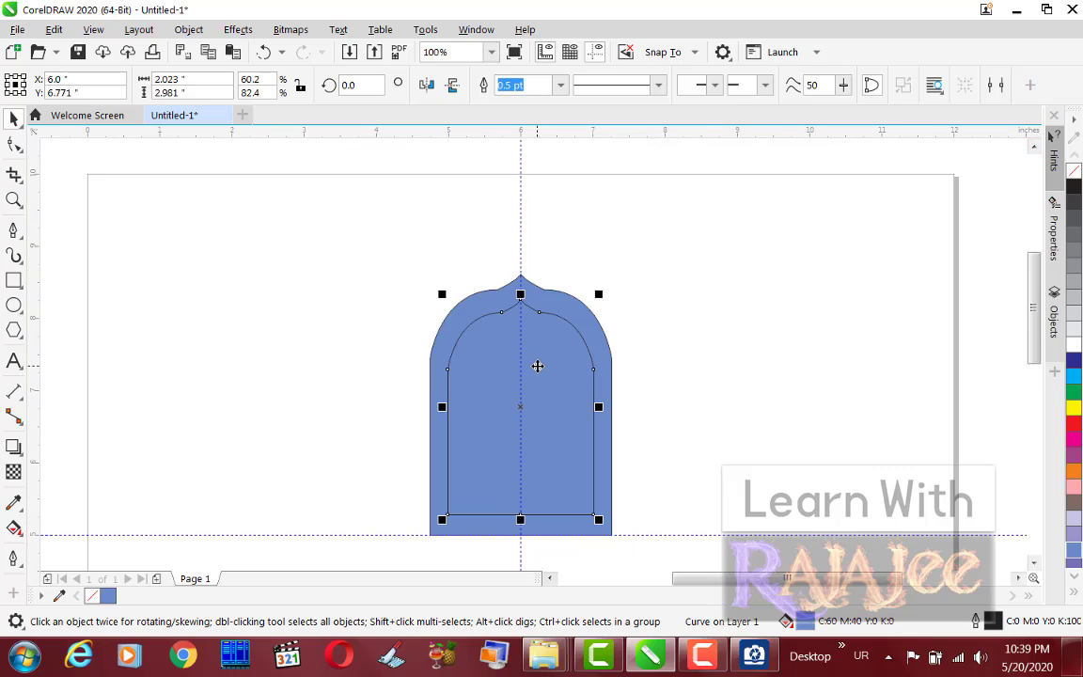
Open the Shape docker for the selected inner arch and set its operation to Trim.
{"action": "scroll", "coordinate": [584, 449], "scroll_direction": "up", "scroll_amount": 1}
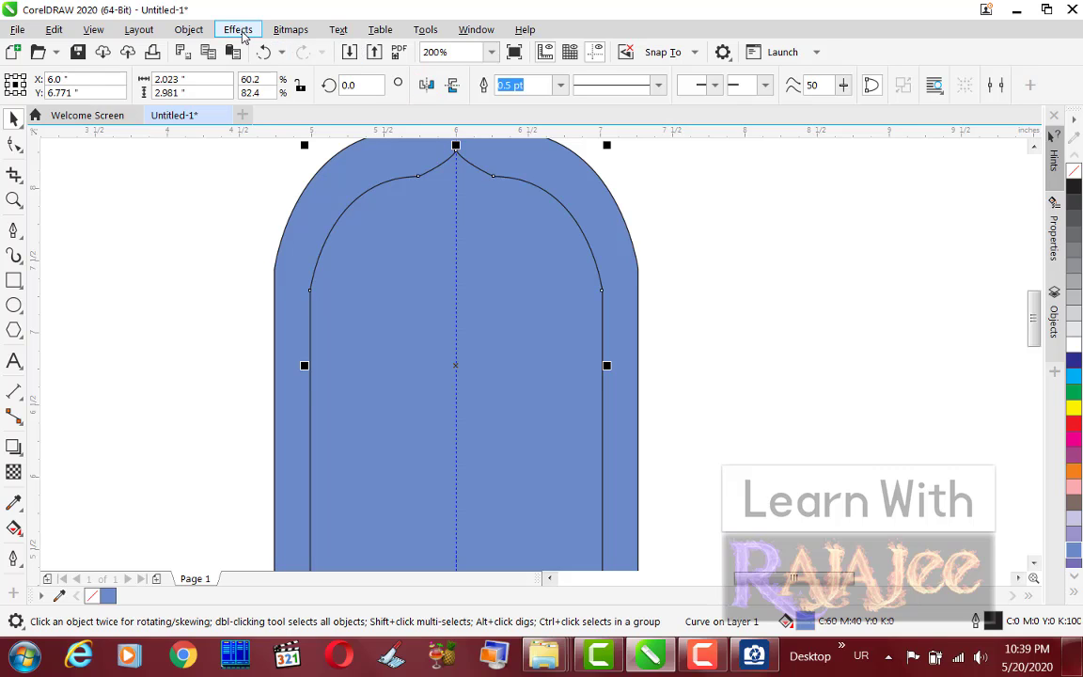
{"action": "left_click", "coordinate": [193, 29]}
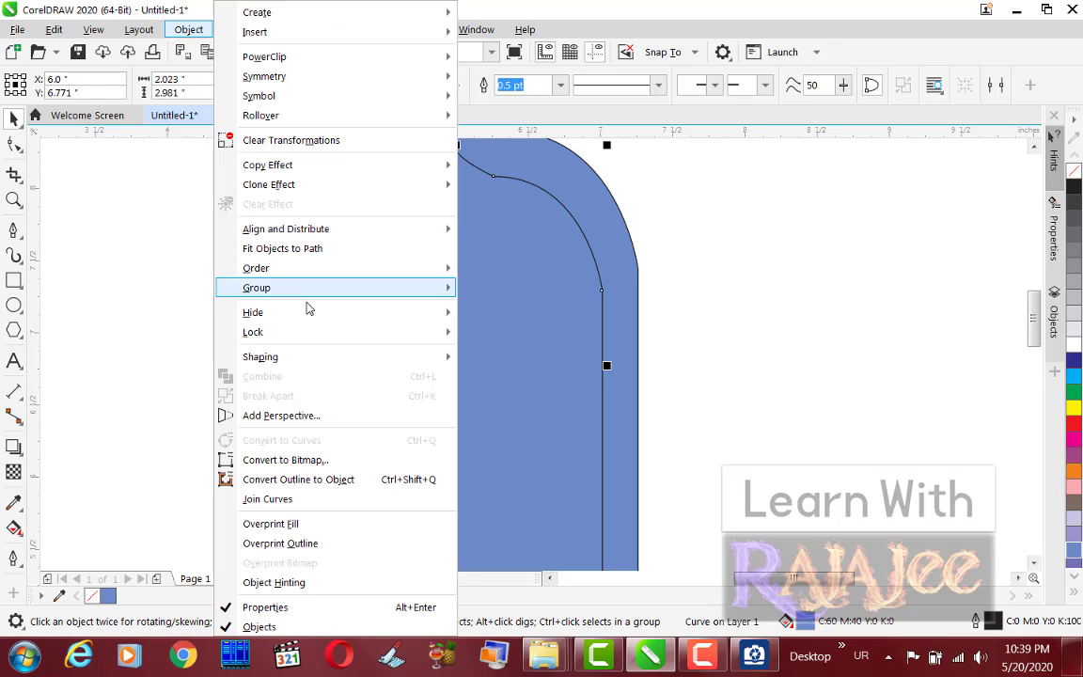
{"action": "mouse_move", "coordinate": [322, 364]}
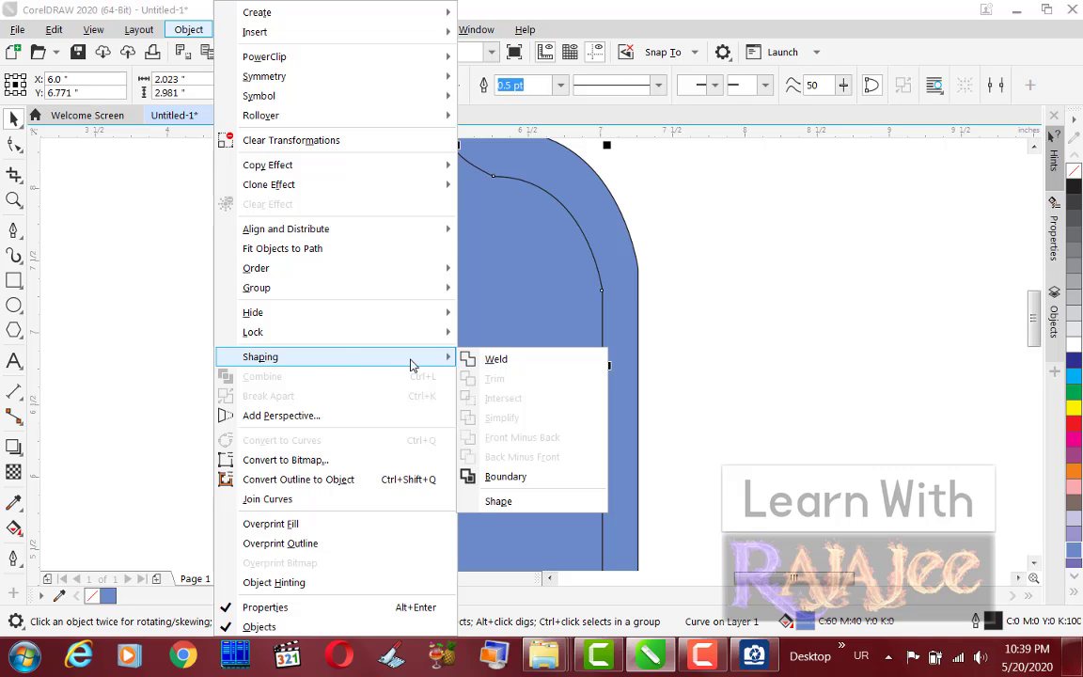
{"action": "left_click", "coordinate": [523, 503]}
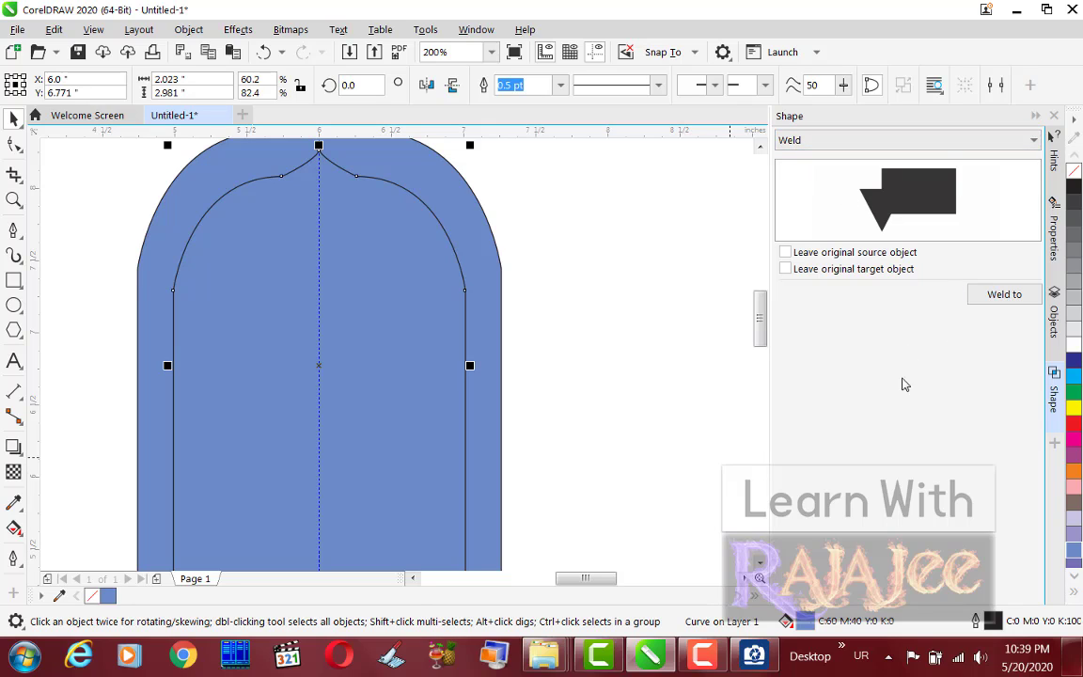
{"action": "left_click", "coordinate": [1033, 142]}
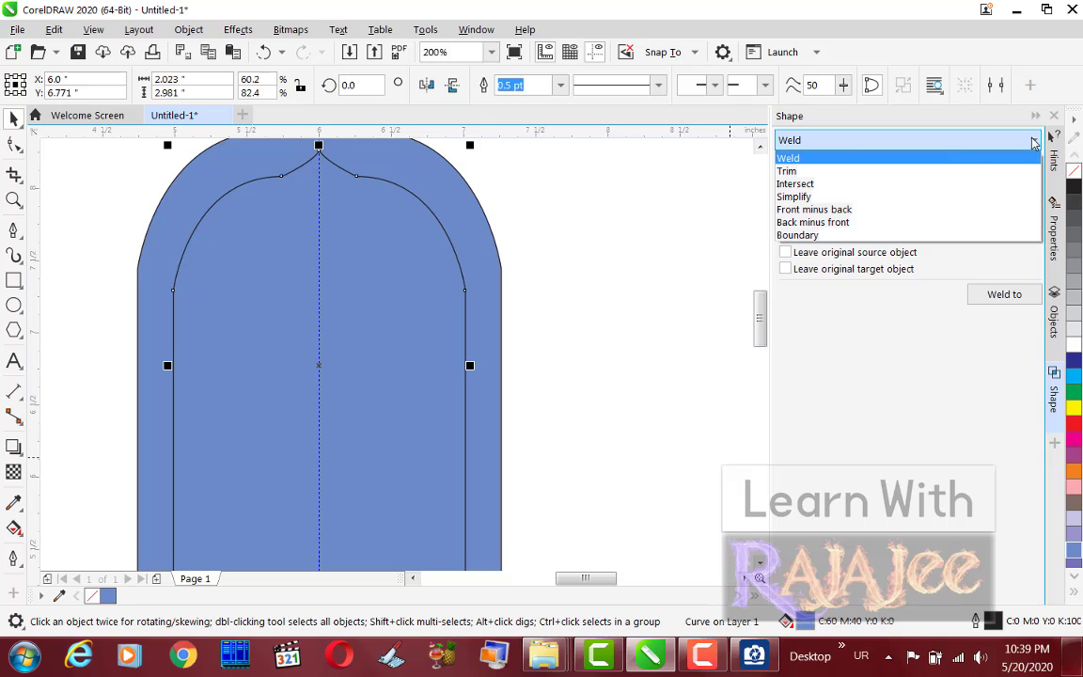
{"action": "left_click", "coordinate": [916, 172]}
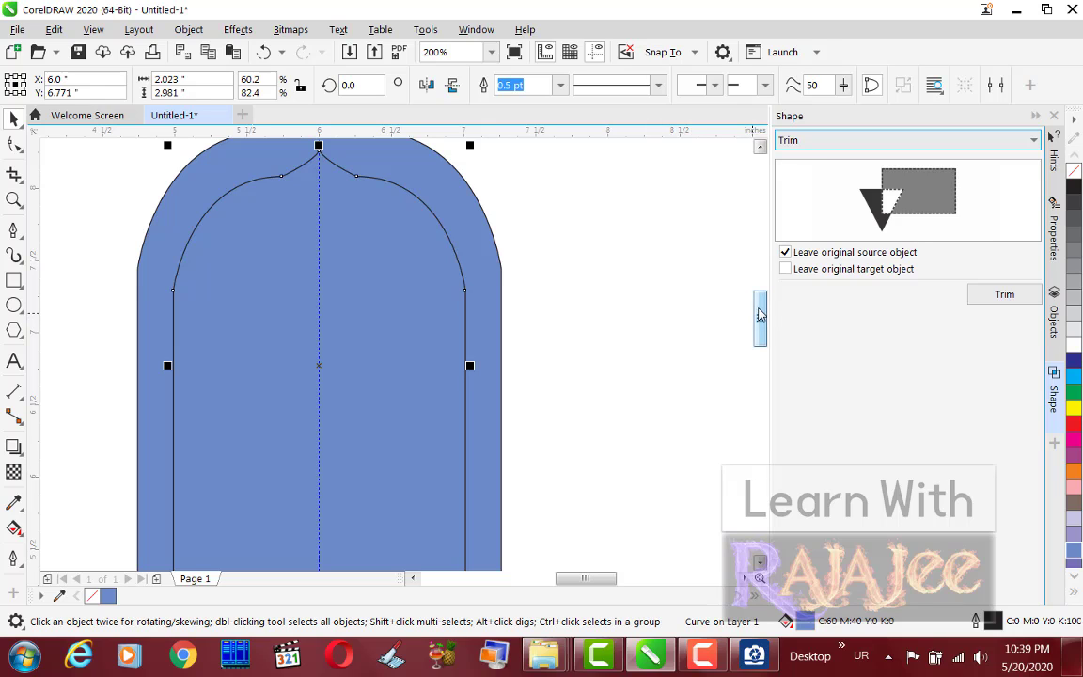
Trim the outer arch with the inner arch, leaving both the original source and target objects.
{"action": "left_click_drag", "start_coordinate": [763, 309], "coordinate": [760, 322]}
{"action": "scroll", "coordinate": [640, 341], "scroll_direction": "down", "scroll_amount": 2}
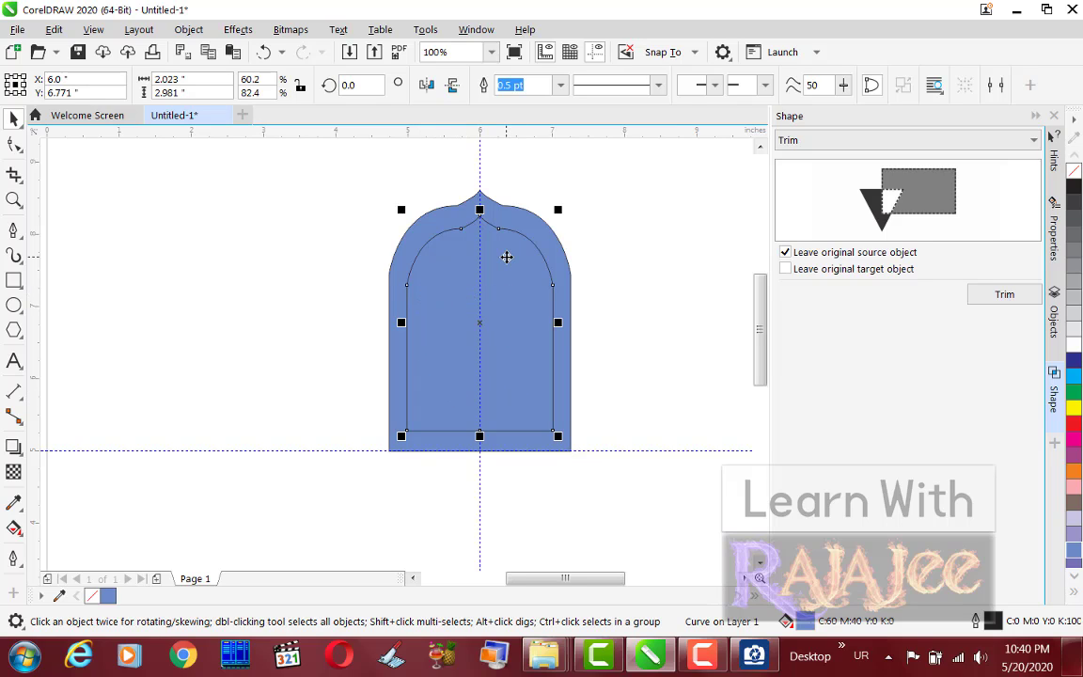
{"action": "left_click", "coordinate": [572, 299]}
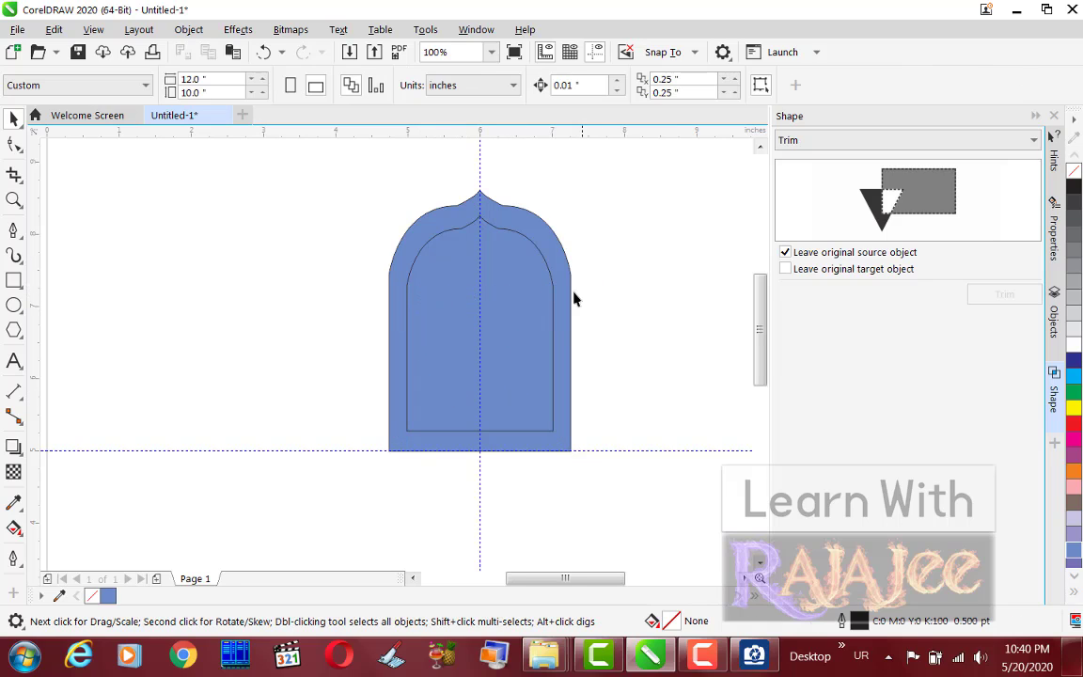
{"action": "left_click", "coordinate": [522, 305]}
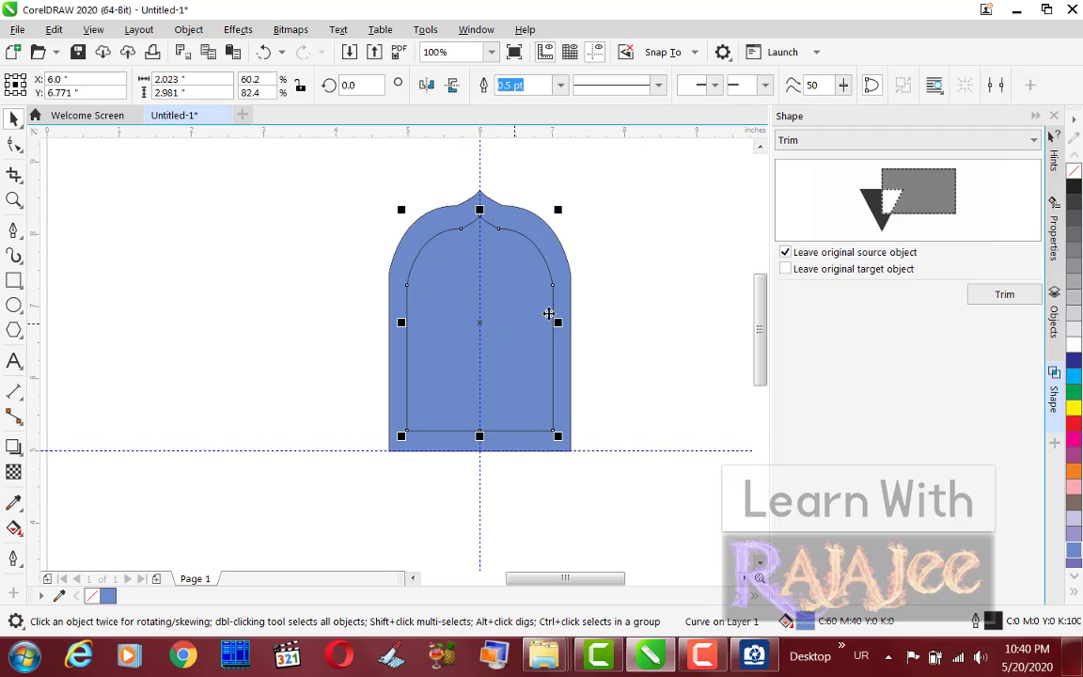
{"action": "left_click", "coordinate": [785, 270]}
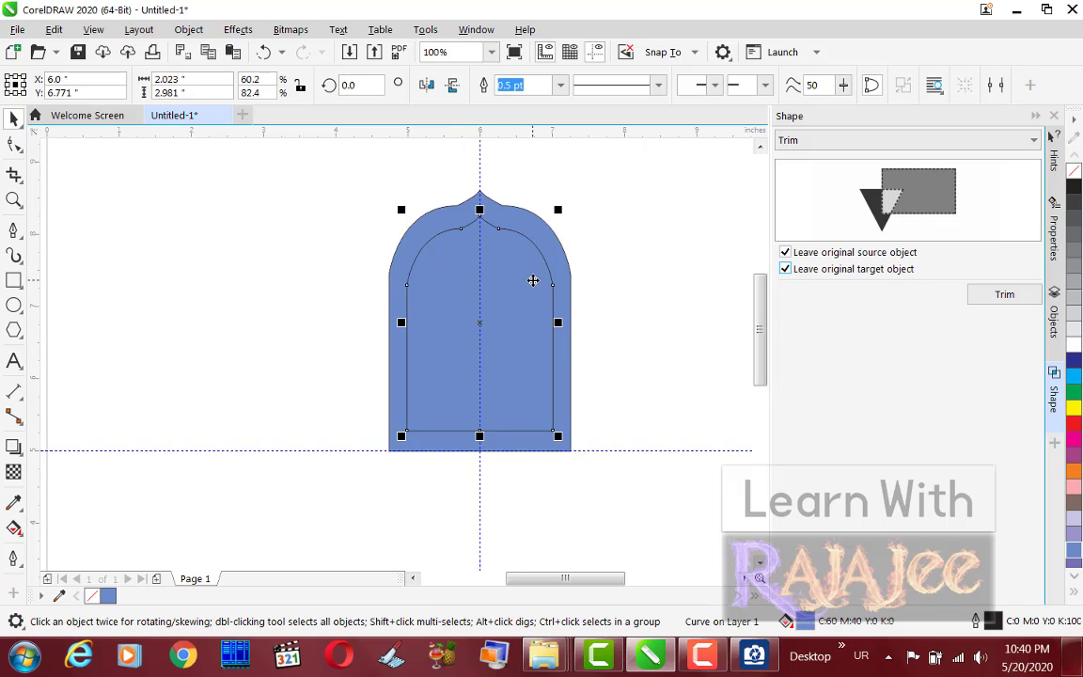
{"action": "left_click", "coordinate": [998, 295]}
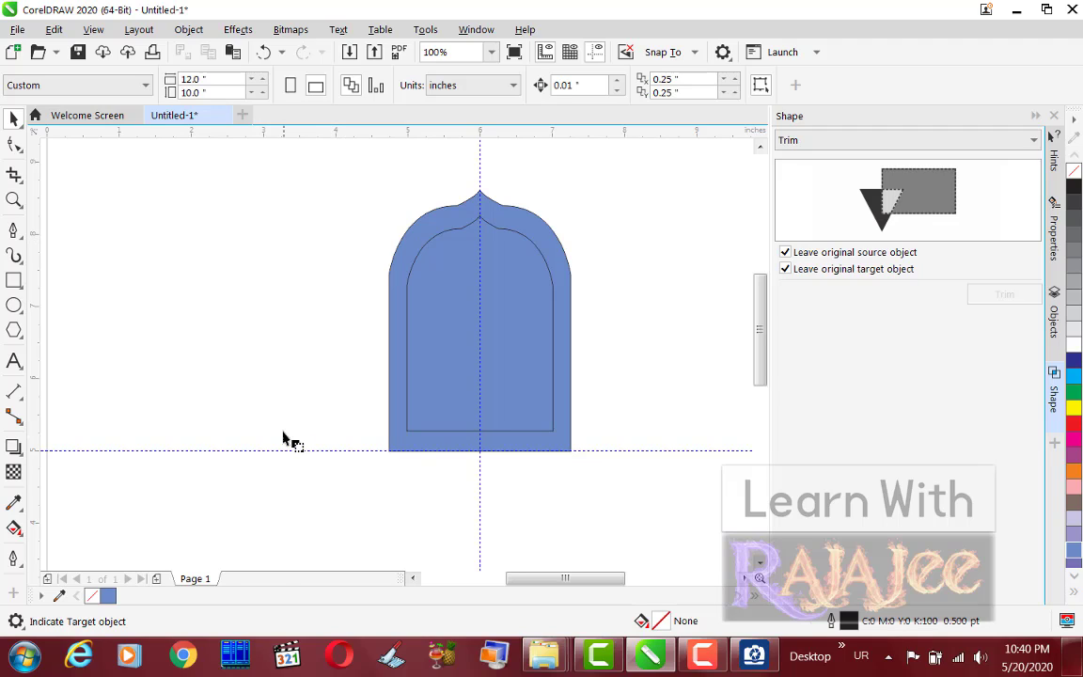
{"action": "left_click", "coordinate": [410, 249]}
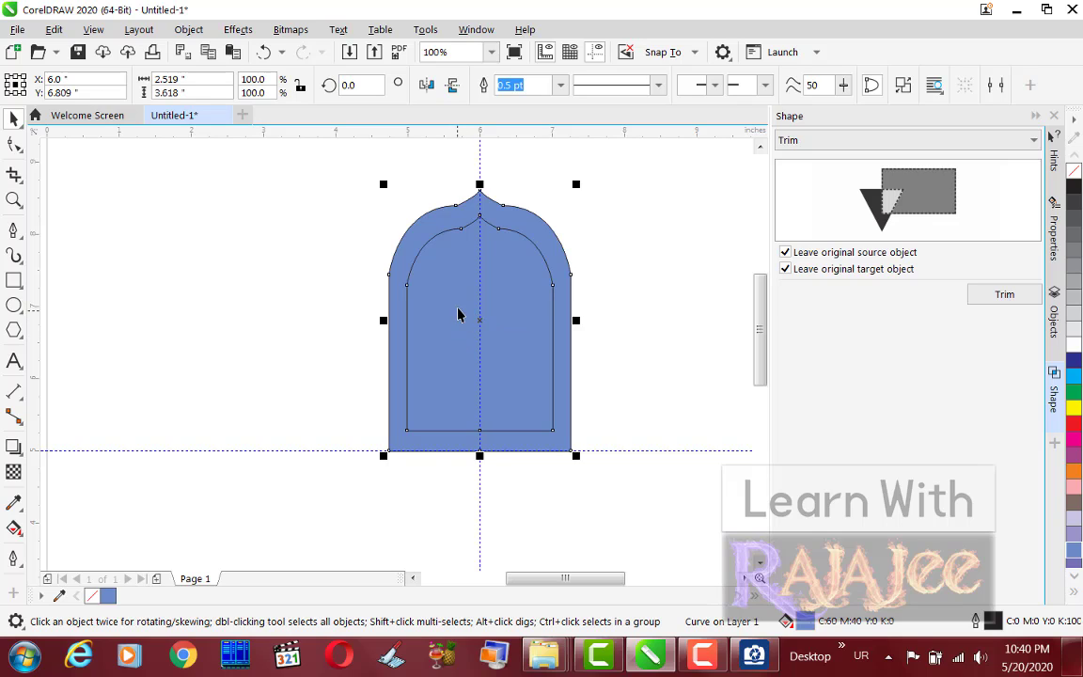
Move the trimmed hollow frame about 3.6 inches to the left, clear of the two solid arches.
{"action": "left_click_drag", "start_coordinate": [433, 229], "coordinate": [170, 226]}
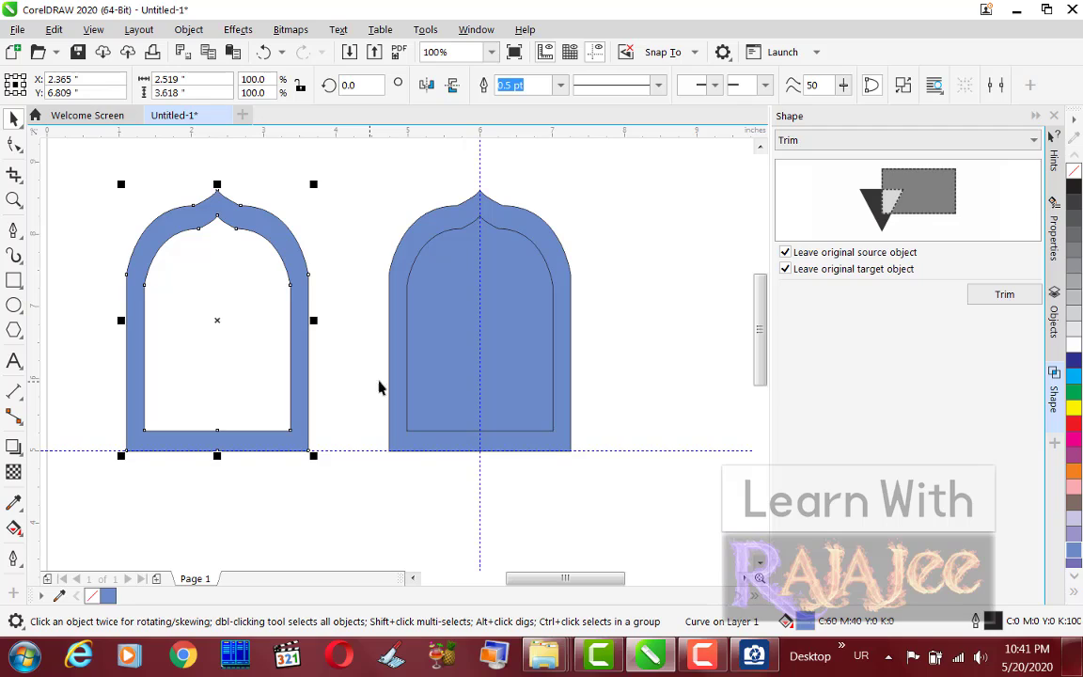
{"action": "left_click", "coordinate": [457, 294]}
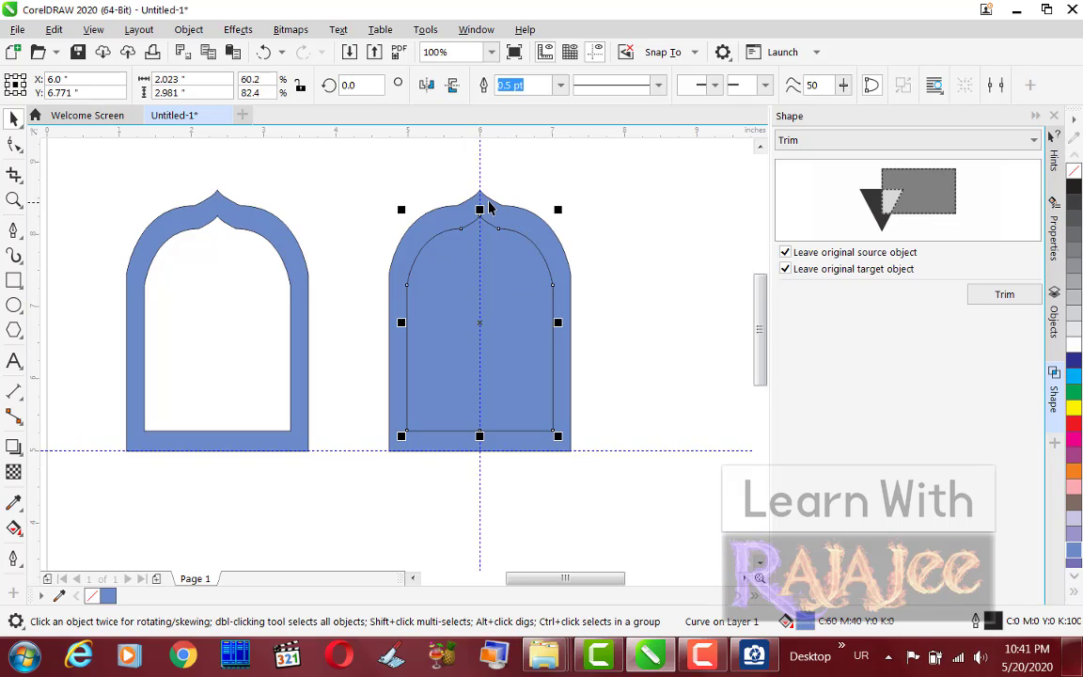
{"action": "left_click", "coordinate": [439, 214]}
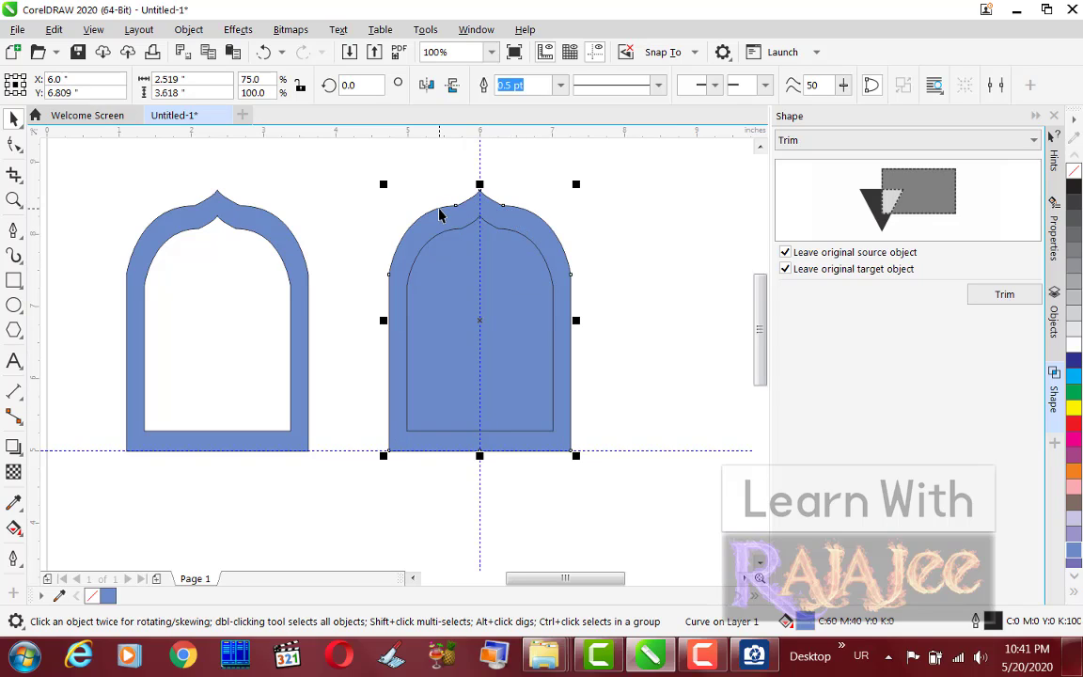
{"action": "left_click", "coordinate": [233, 225]}
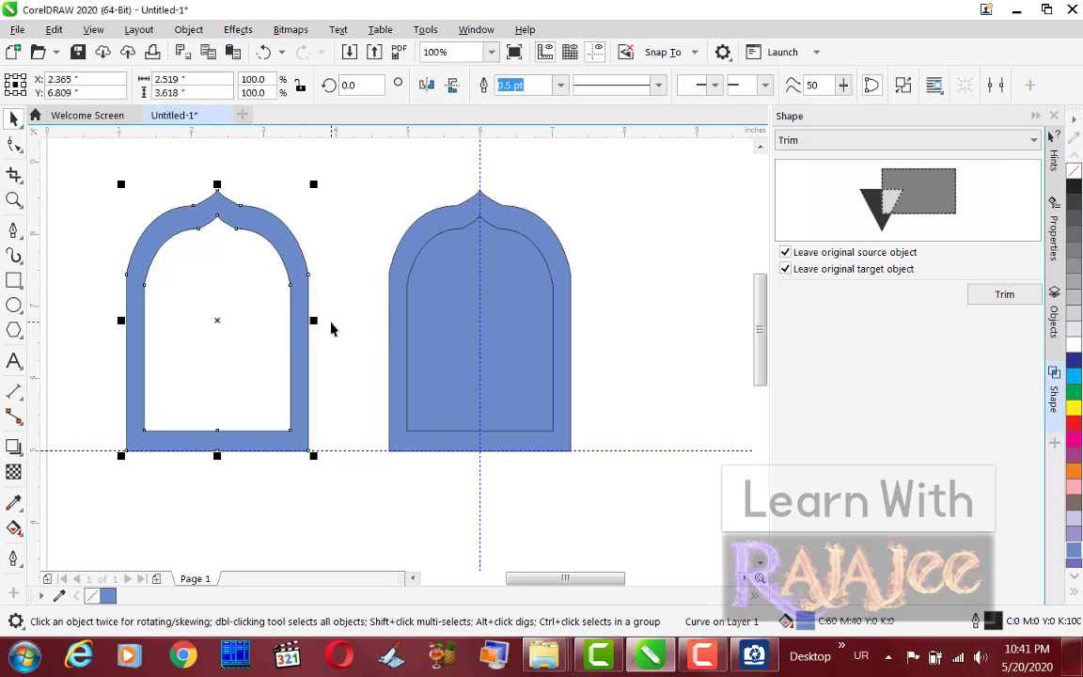
Delete the original larger solid arch, keeping the smaller inner arch.
{"action": "left_click", "coordinate": [499, 301]}
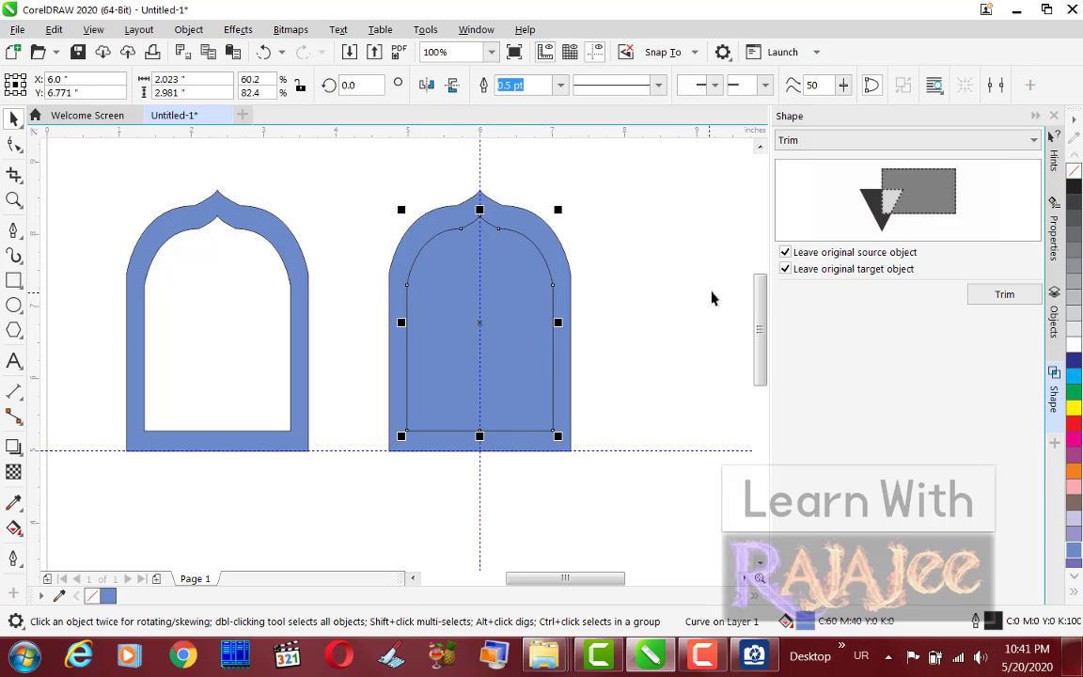
{"action": "left_click", "coordinate": [567, 267]}
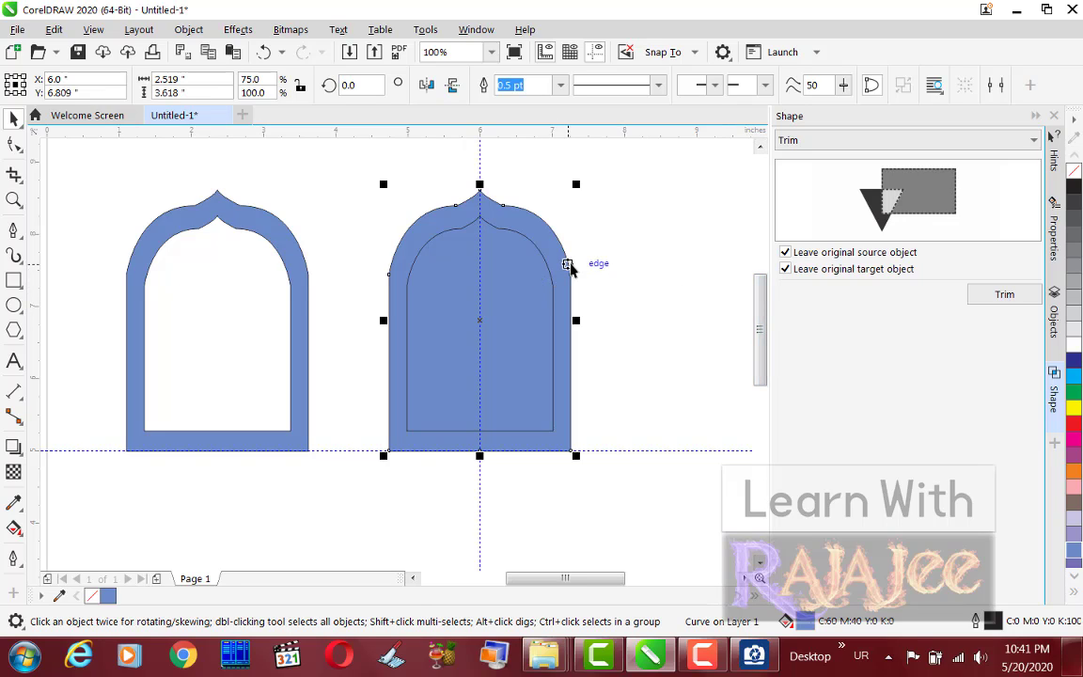
{"action": "key", "text": "Delete"}
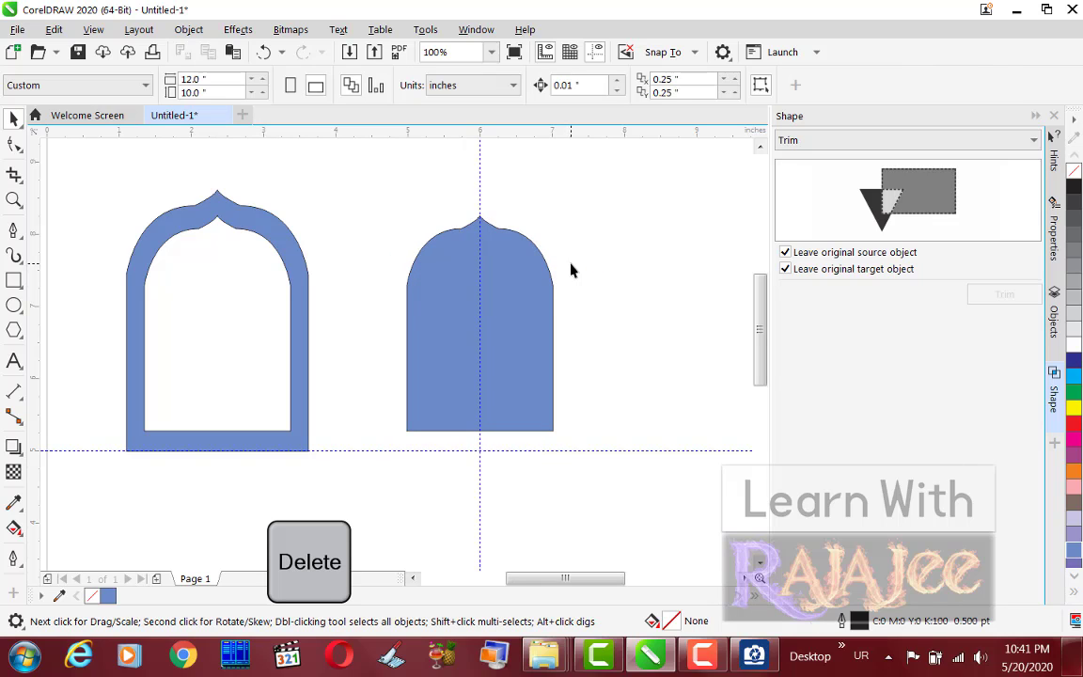
Move the small solid arch and the hollow frame off the page, side by side to its left.
{"action": "left_click", "coordinate": [521, 299]}
{"action": "scroll", "coordinate": [523, 294], "scroll_direction": "down", "scroll_amount": 2}
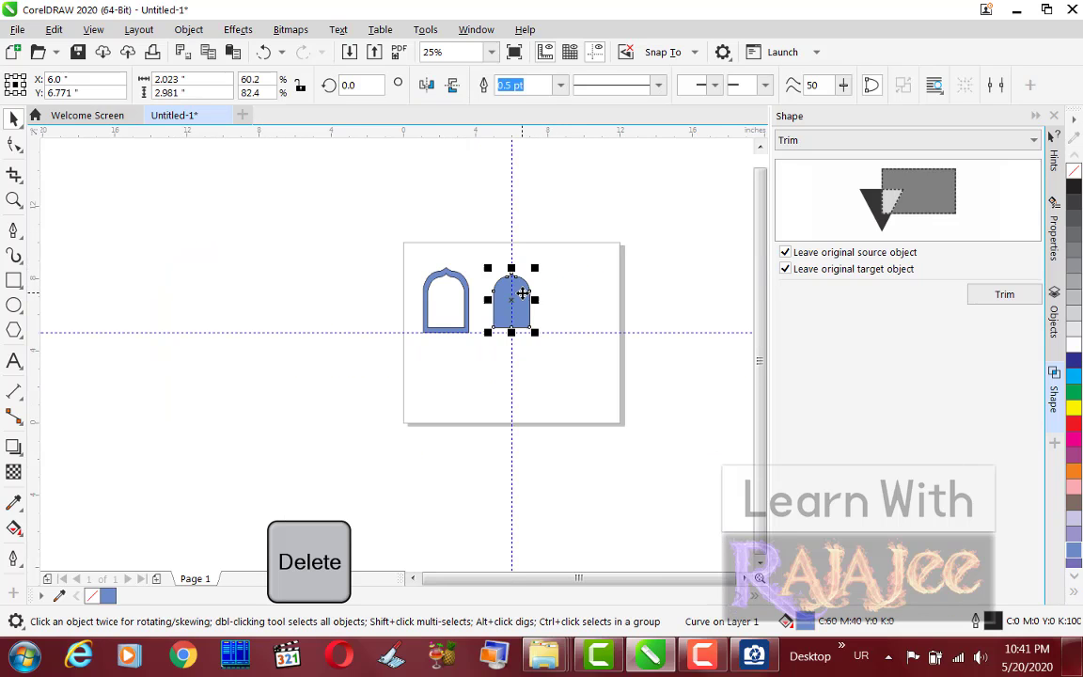
{"action": "left_click_drag", "start_coordinate": [521, 308], "coordinate": [352, 300]}
{"action": "left_click", "coordinate": [460, 288]}
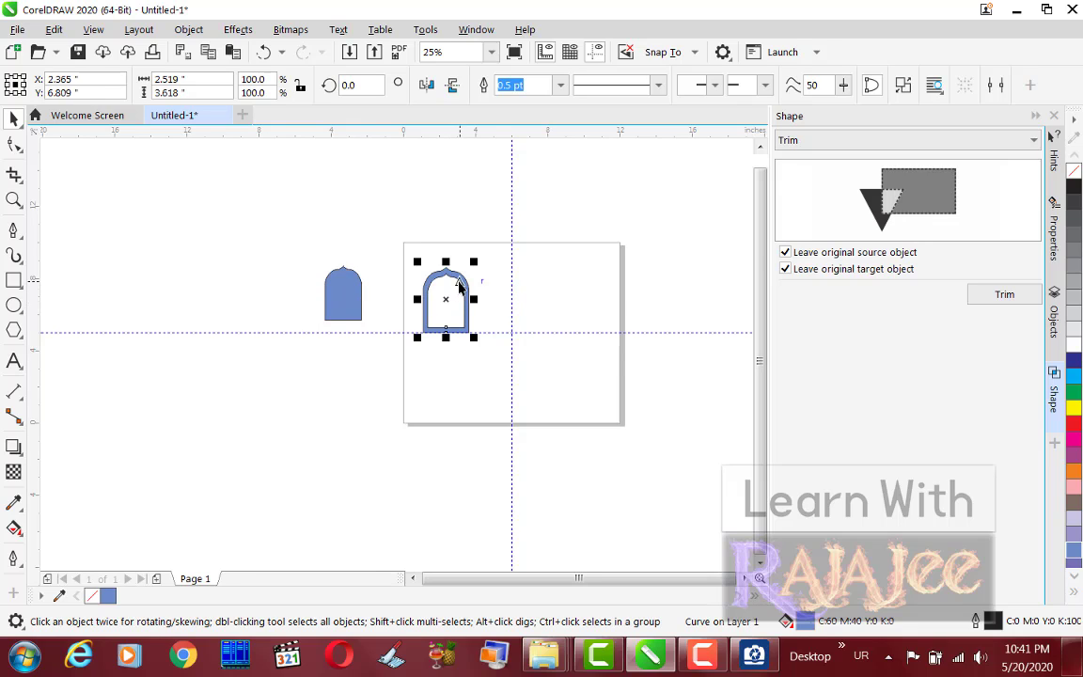
{"action": "scroll", "coordinate": [445, 300], "scroll_direction": "up", "scroll_amount": 1}
{"action": "left_click_drag", "start_coordinate": [440, 272], "coordinate": [141, 254]}
{"action": "left_click", "coordinate": [315, 243]}
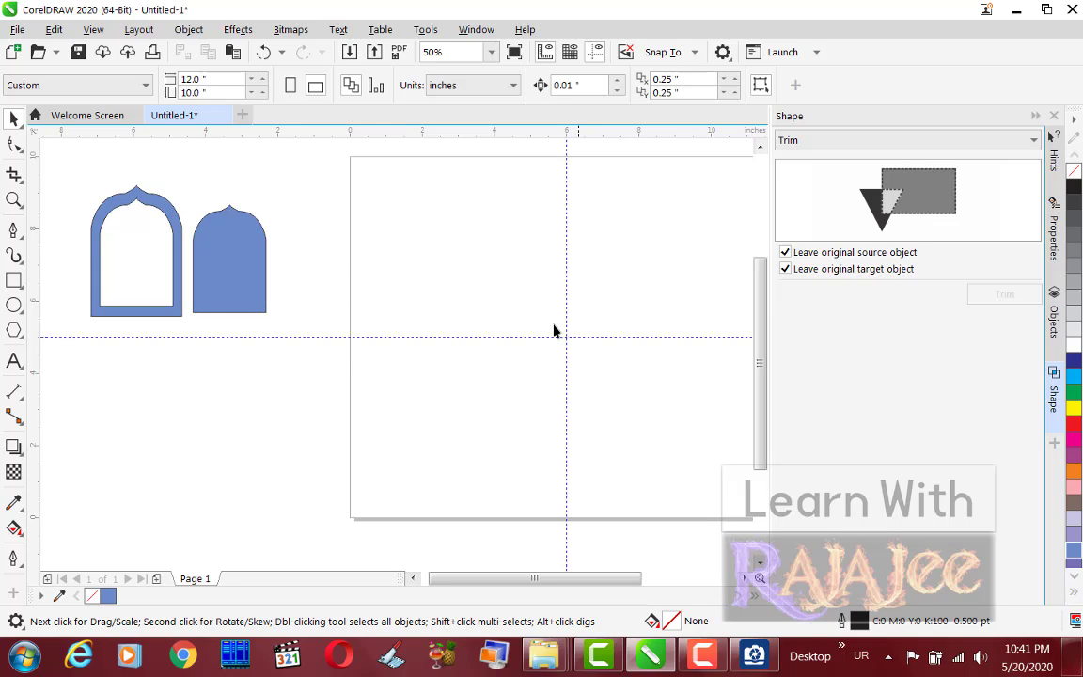
Choose the Star tool for drawing the lattice's base star.
{"action": "left_click", "coordinate": [17, 312]}
{"action": "left_click", "coordinate": [17, 329]}
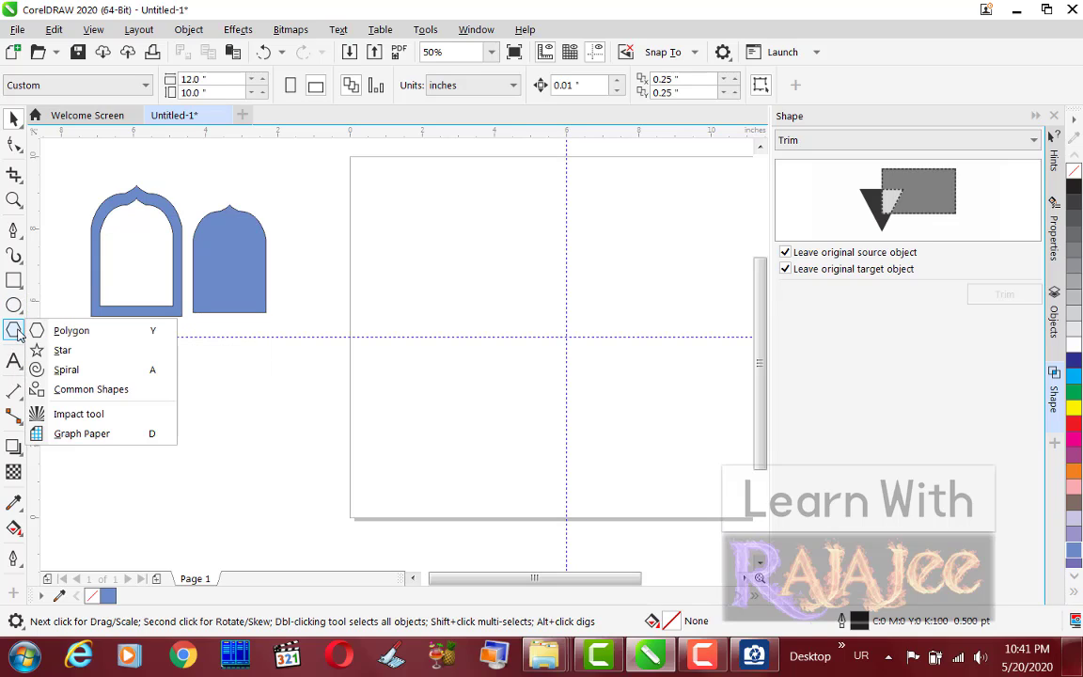
{"action": "left_click", "coordinate": [62, 349]}
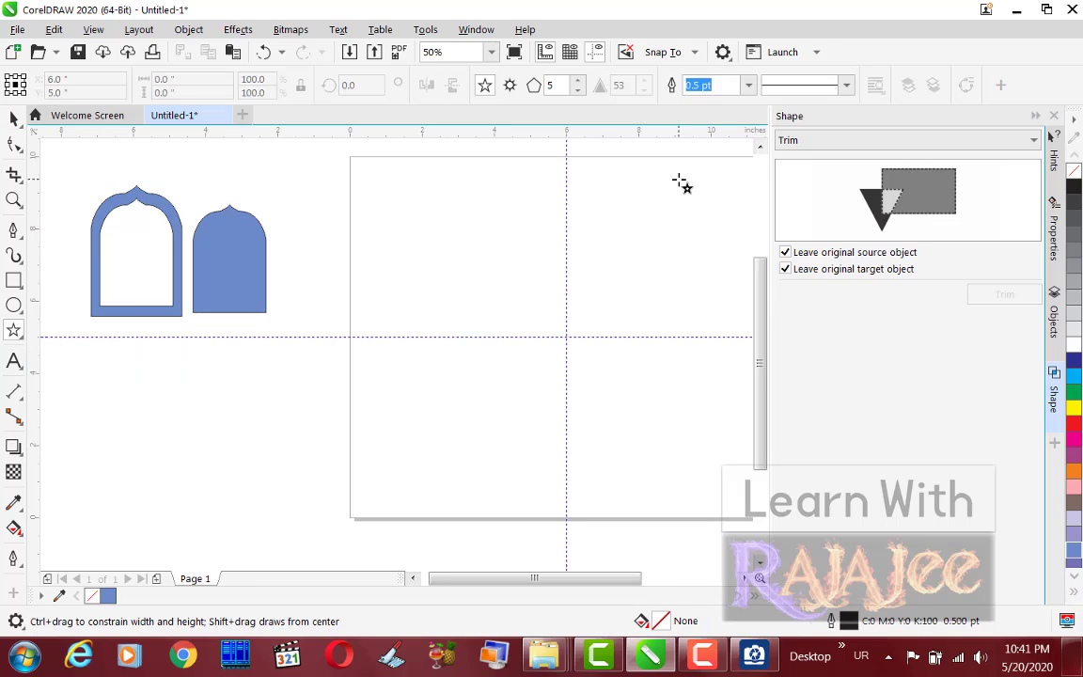
Open the reference image عید-مبارک.jpg and examine the window's star-and-cross lattice at 200% magnification.
{"action": "mouse_move", "coordinate": [565, 651]}
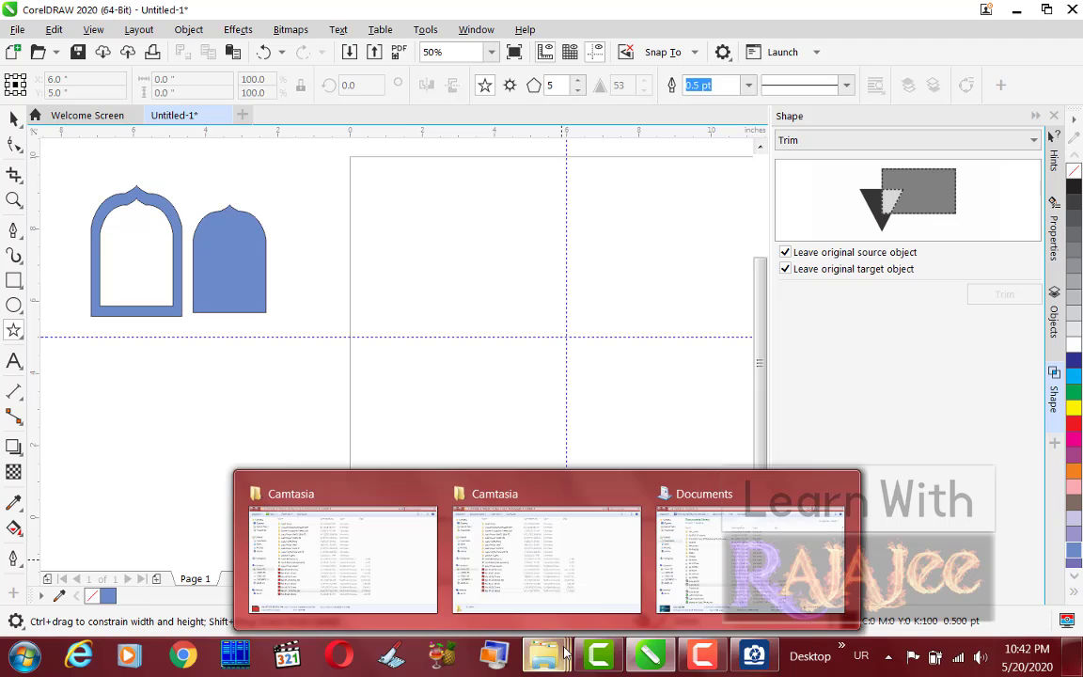
{"action": "left_click", "coordinate": [696, 541]}
{"action": "double_click", "coordinate": [216, 475]}
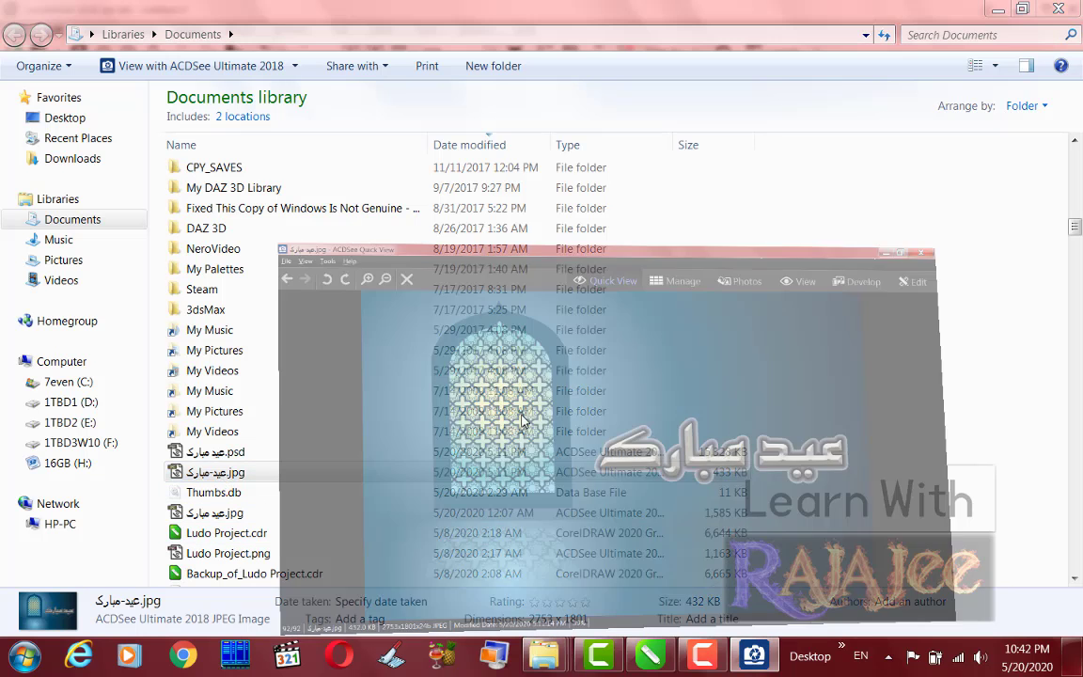
{"action": "scroll", "coordinate": [319, 311], "scroll_direction": "up", "scroll_amount": 1}
{"action": "scroll", "coordinate": [319, 316], "scroll_direction": "down", "scroll_amount": 1}
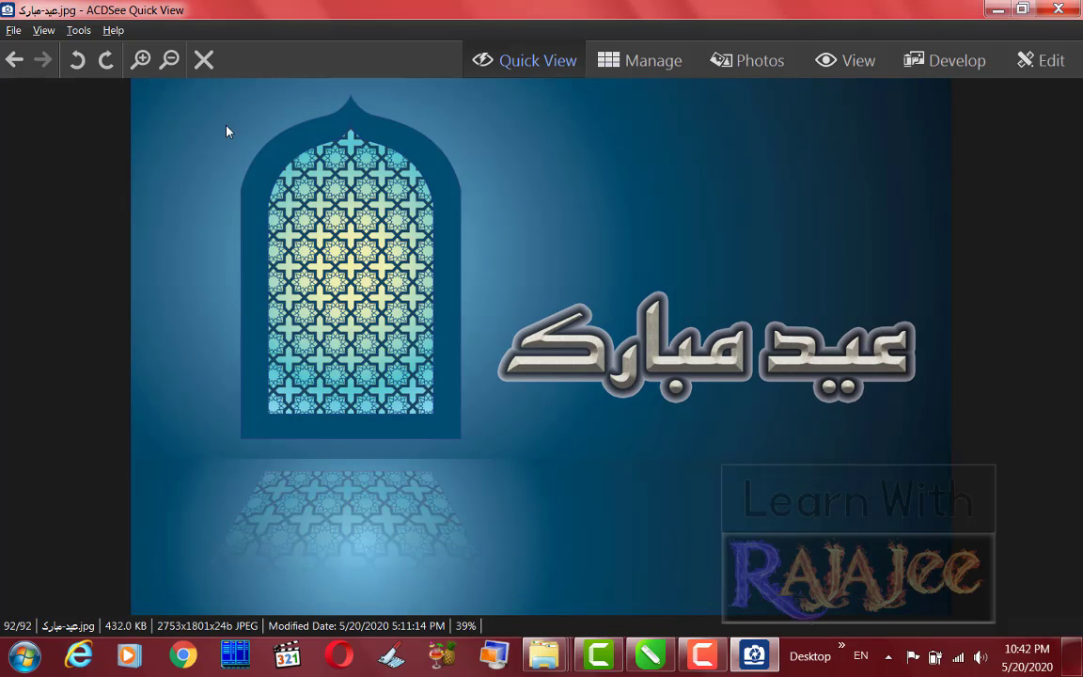
{"action": "left_click", "coordinate": [139, 59]}
{"action": "left_click", "coordinate": [138, 60]}
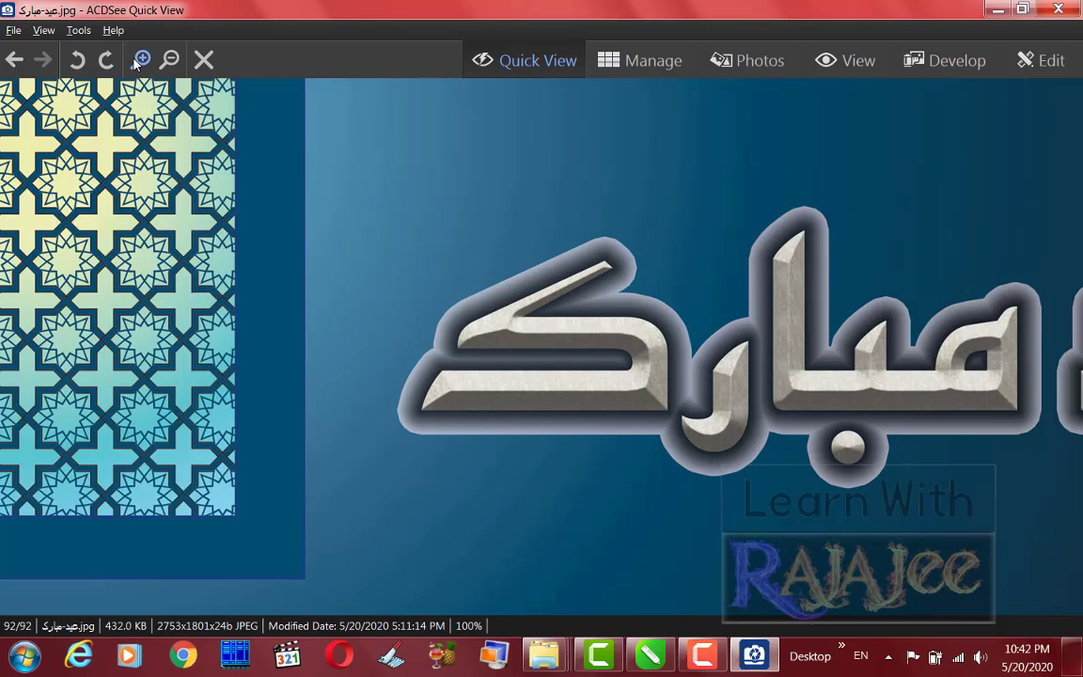
{"action": "left_click", "coordinate": [138, 62]}
{"action": "left_click_drag", "start_coordinate": [338, 447], "coordinate": [993, 401]}
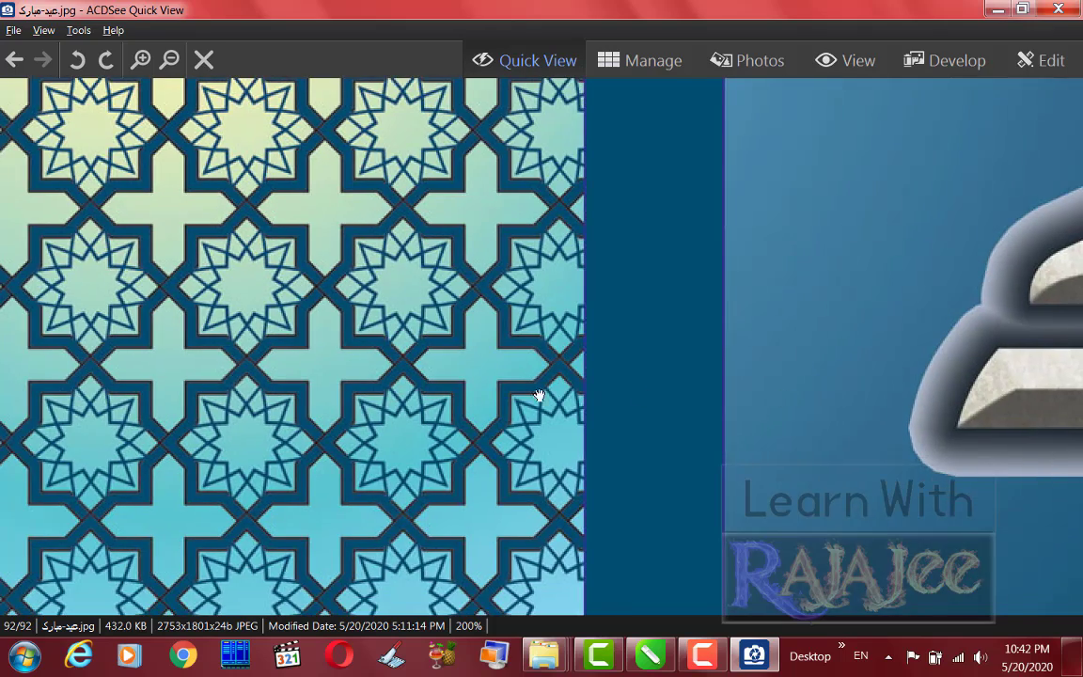
{"action": "left_click_drag", "start_coordinate": [492, 388], "coordinate": [830, 367]}
{"action": "left_click_drag", "start_coordinate": [451, 329], "coordinate": [573, 358]}
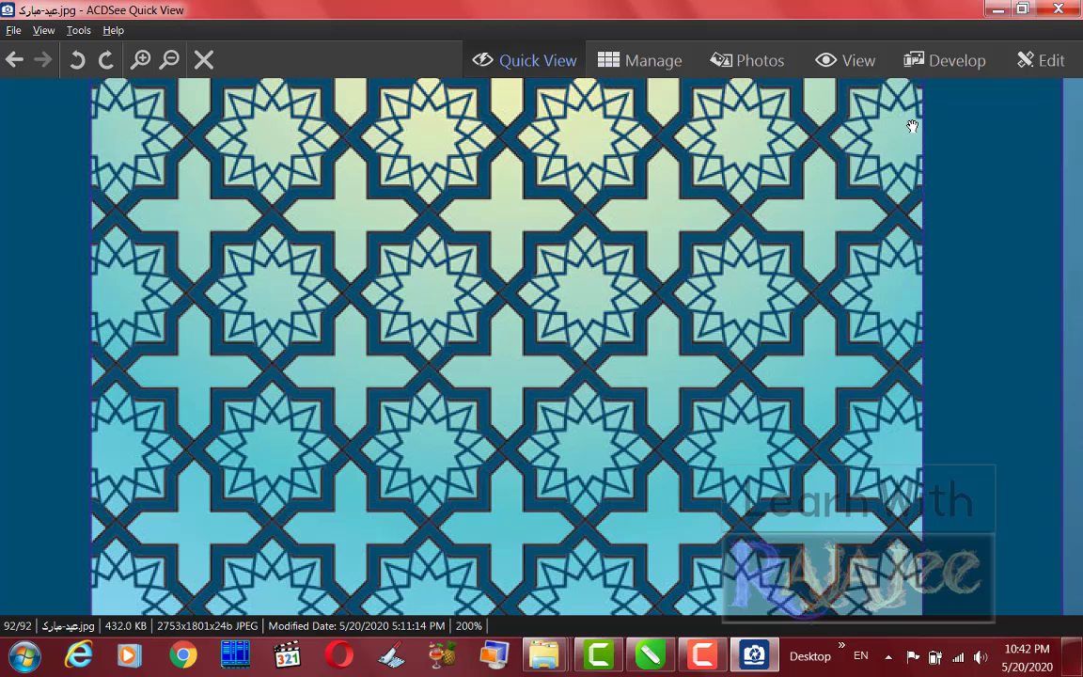
{"action": "left_click", "coordinate": [994, 11]}
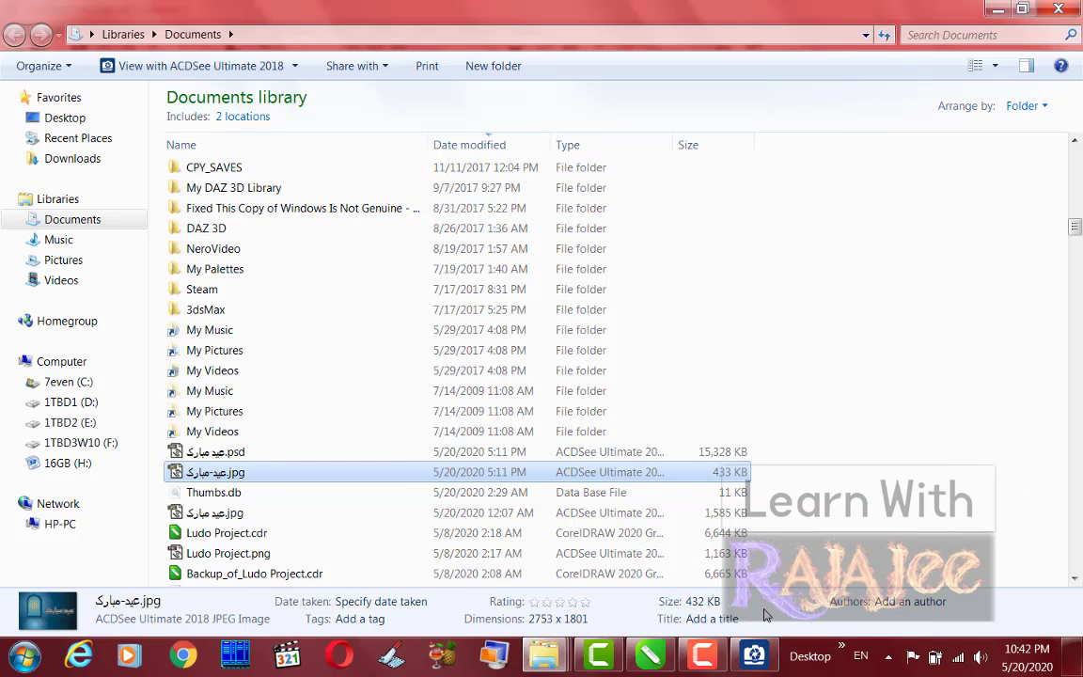
Switch back to CorelDRAW and draw an 8-point star about 3.175 inches wide, centred on the intersection of the page guidelines.
{"action": "left_click", "coordinate": [650, 655]}
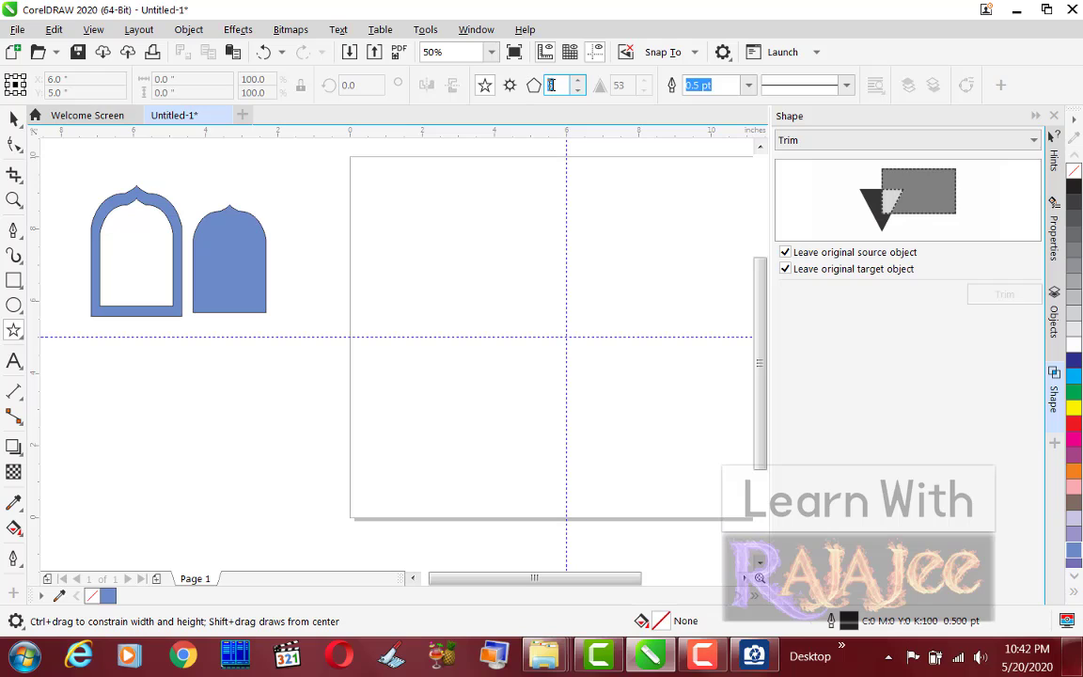
{"action": "left_click", "coordinate": [579, 80]}
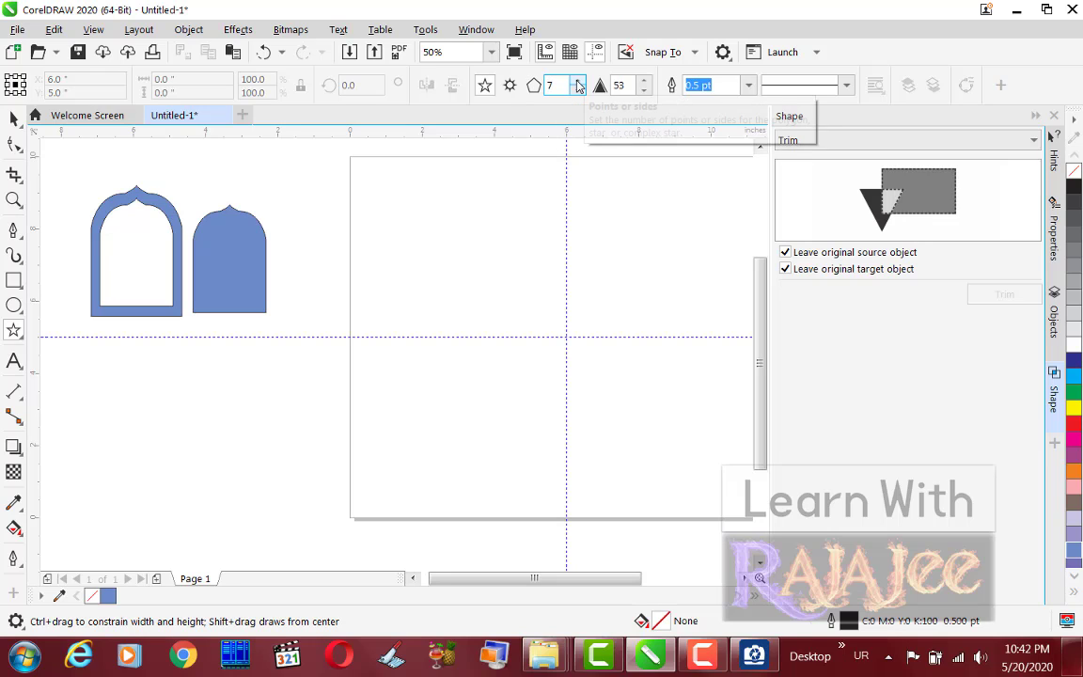
{"action": "left_click", "coordinate": [579, 80]}
{"action": "left_click", "coordinate": [579, 80]}
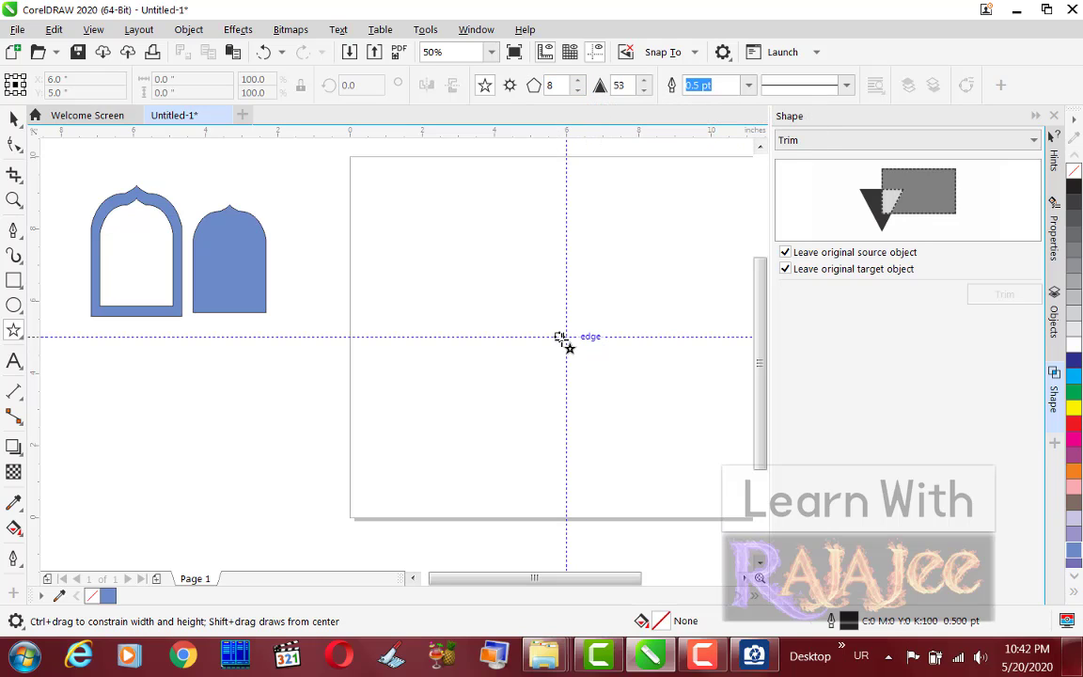
{"action": "left_click_drag", "start_coordinate": [566, 337], "coordinate": [567, 338]}
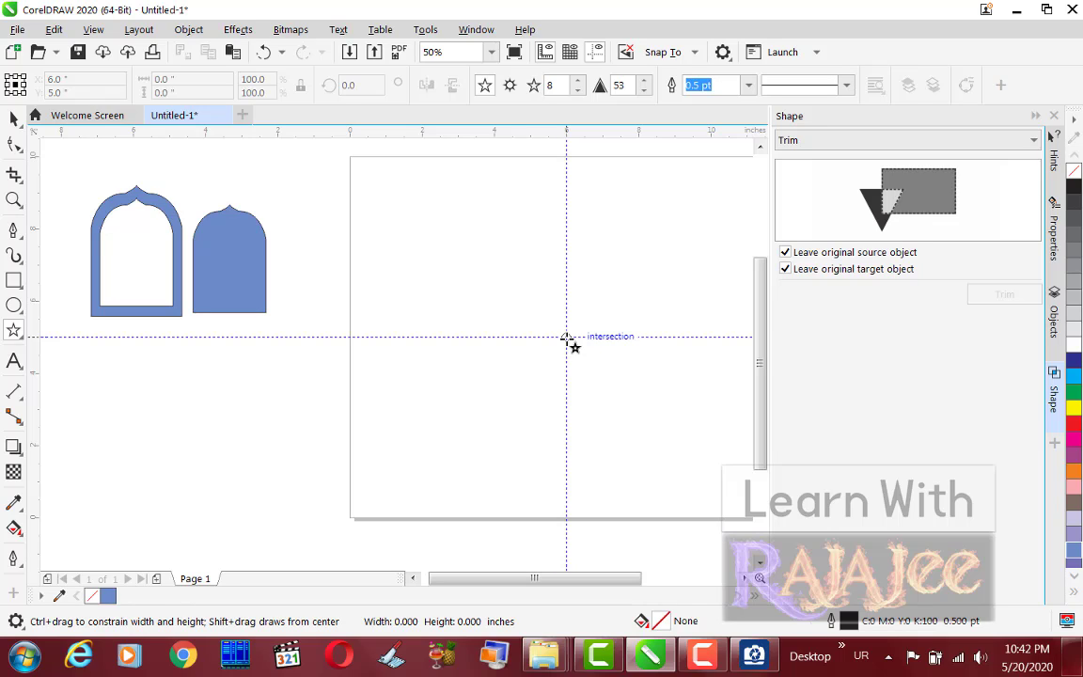
{"action": "mouse_move", "coordinate": [566, 338]}
{"action": "left_mouse_down"}
{"action": "mouse_move", "coordinate": [647, 414]}
{"action": "mouse_move", "coordinate": [623, 352]}
{"action": "left_mouse_up"}
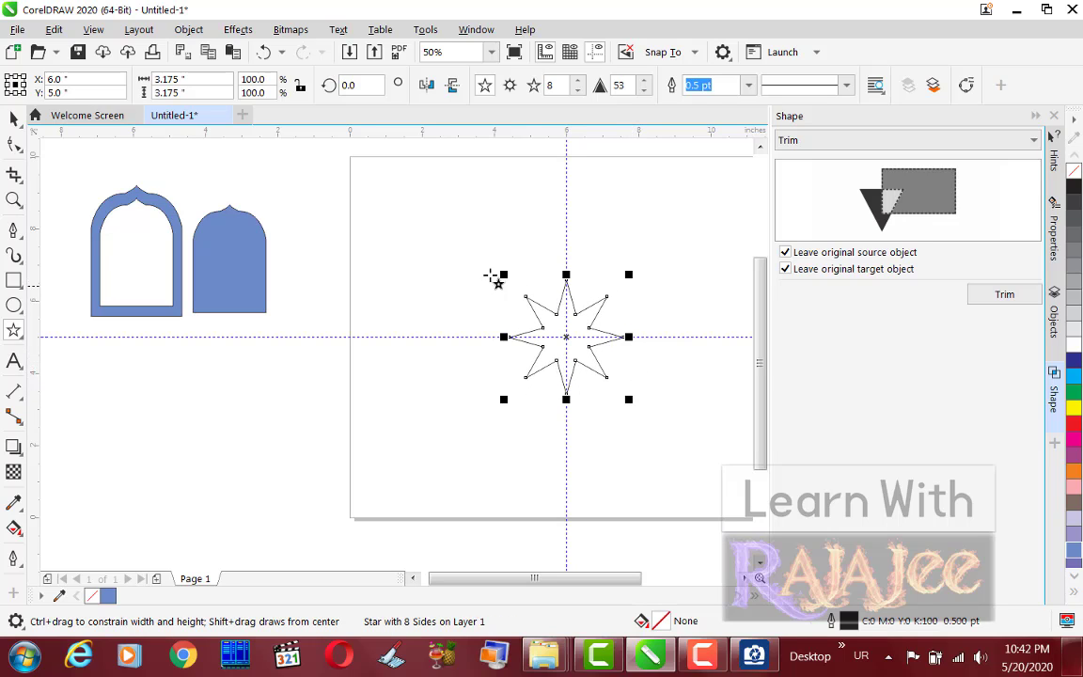
Place a horizontal guideline at about 5.94 inches, crossing the upper points of the star.
{"action": "scroll", "coordinate": [523, 338], "scroll_direction": "up", "scroll_amount": 2}
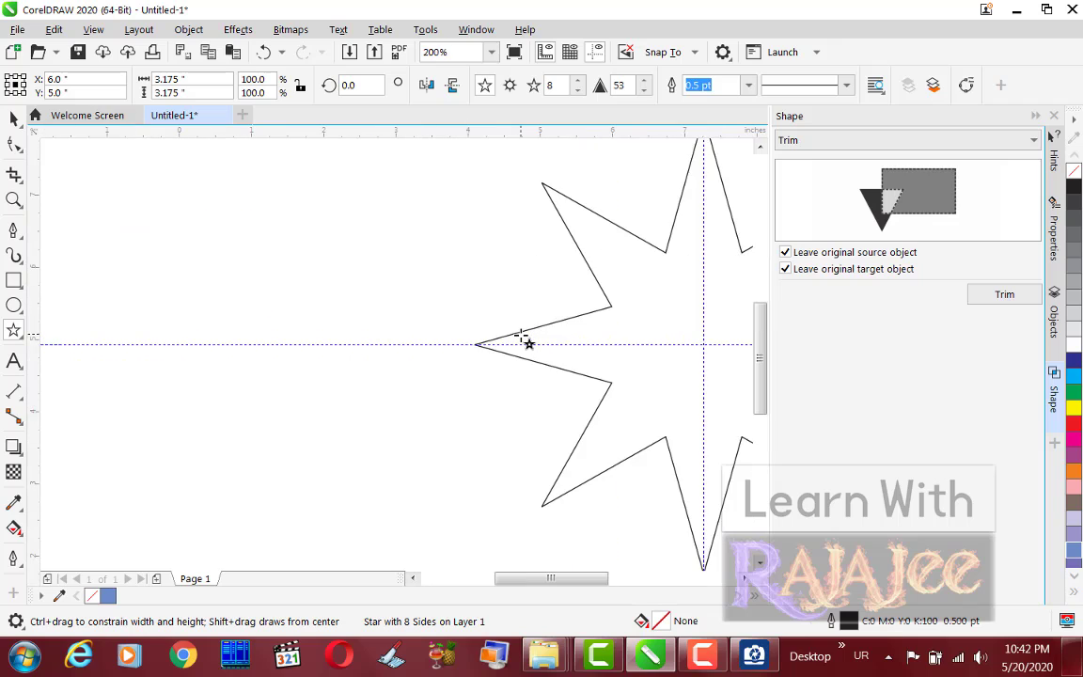
{"action": "scroll", "coordinate": [527, 340], "scroll_direction": "down", "scroll_amount": 1}
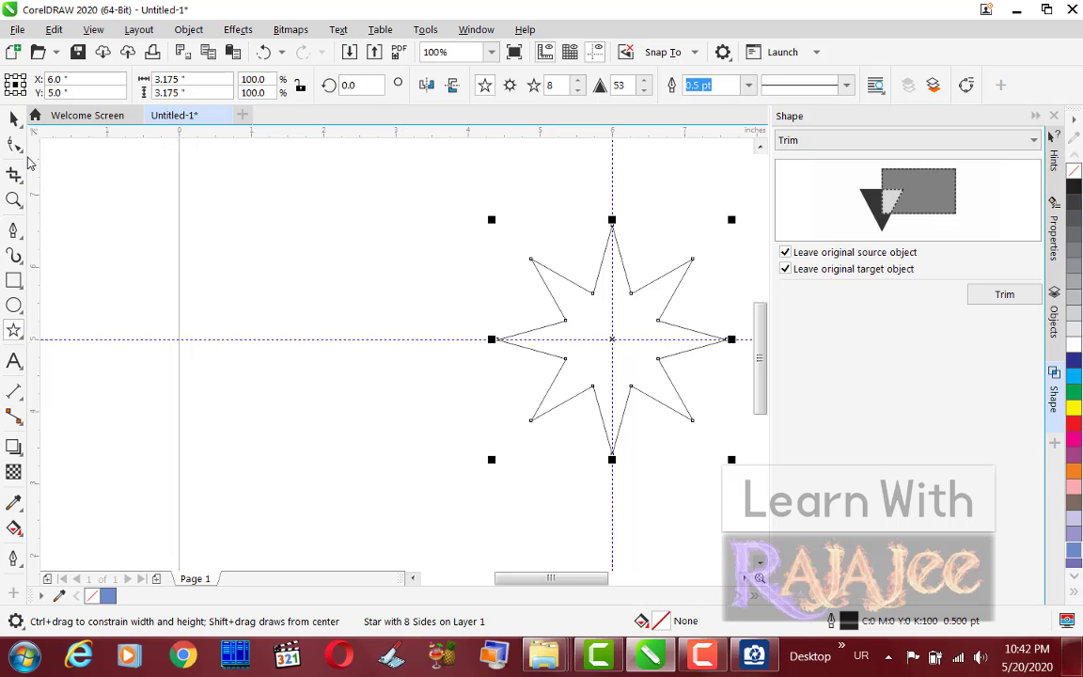
{"action": "left_click", "coordinate": [14, 143]}
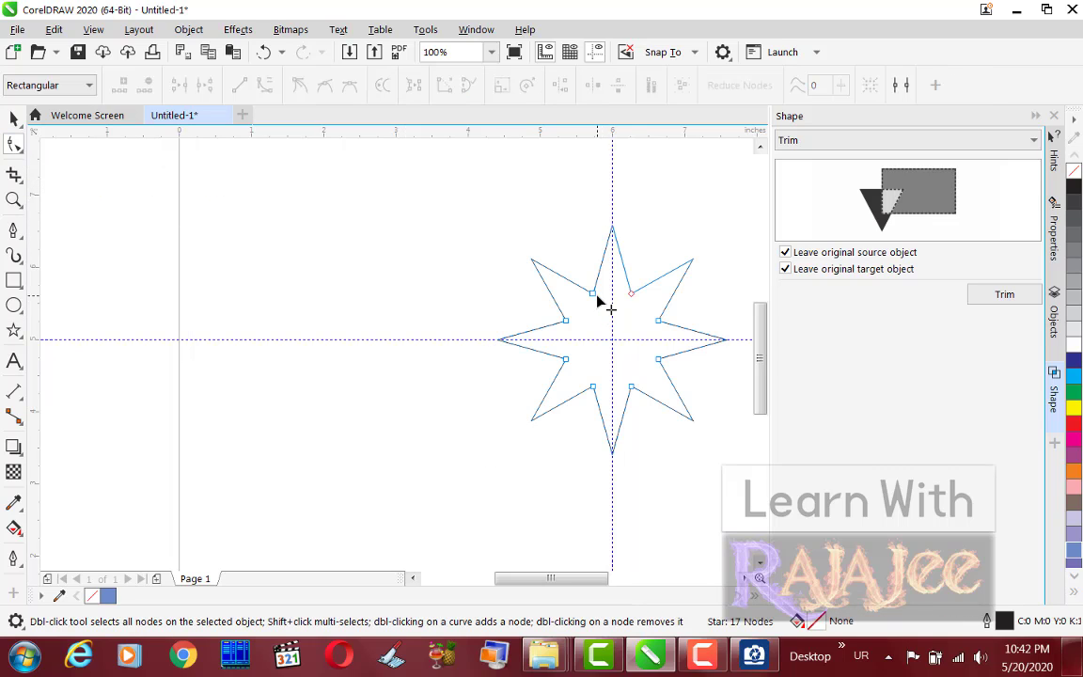
{"action": "left_click_drag", "start_coordinate": [612, 133], "coordinate": [611, 259]}
{"action": "left_click_drag", "start_coordinate": [612, 259], "coordinate": [616, 269]}
{"action": "left_click_drag", "start_coordinate": [618, 276], "coordinate": [615, 271]}
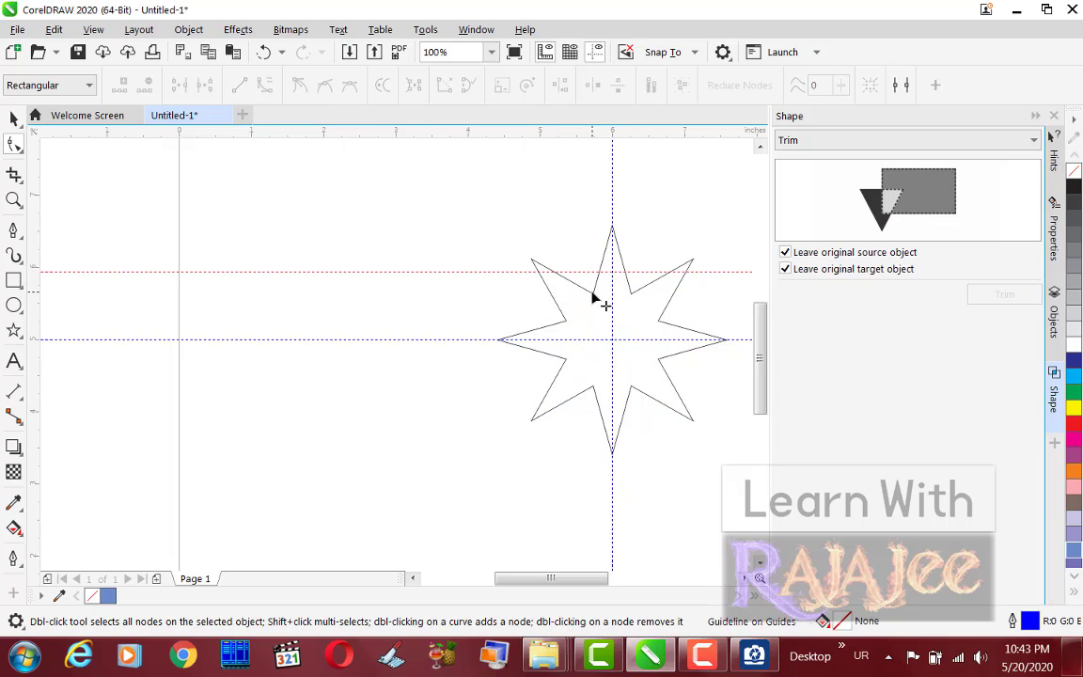
Reshape the star by moving its inner nodes outward to a sharpness of 36.
{"action": "left_click", "coordinate": [592, 295]}
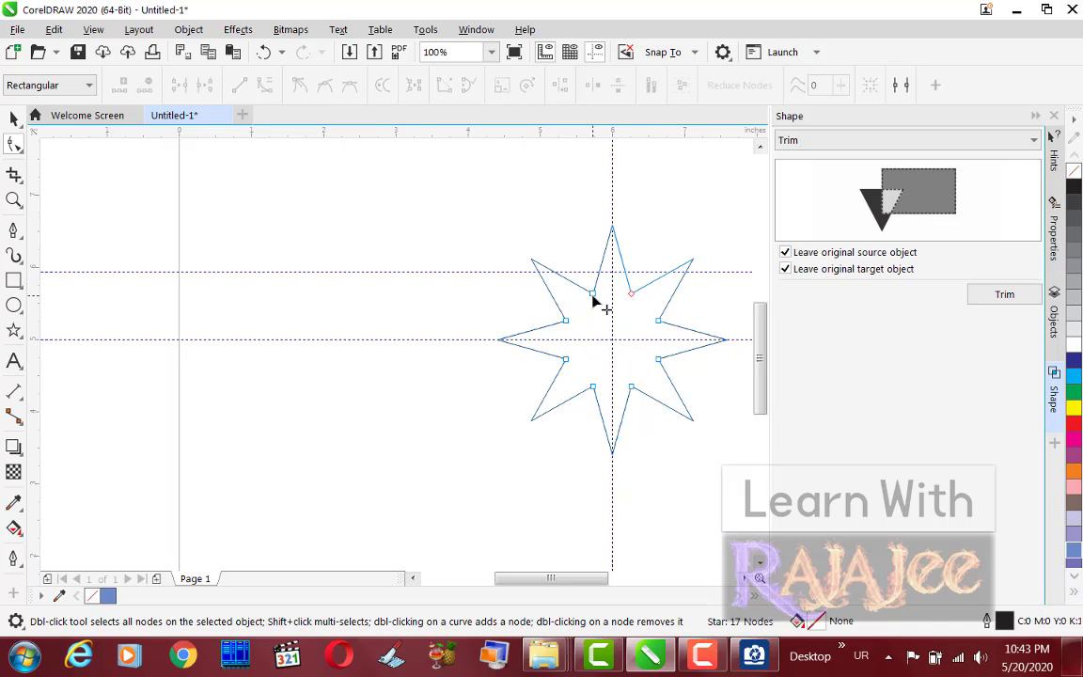
{"action": "left_click_drag", "start_coordinate": [592, 297], "coordinate": [593, 278]}
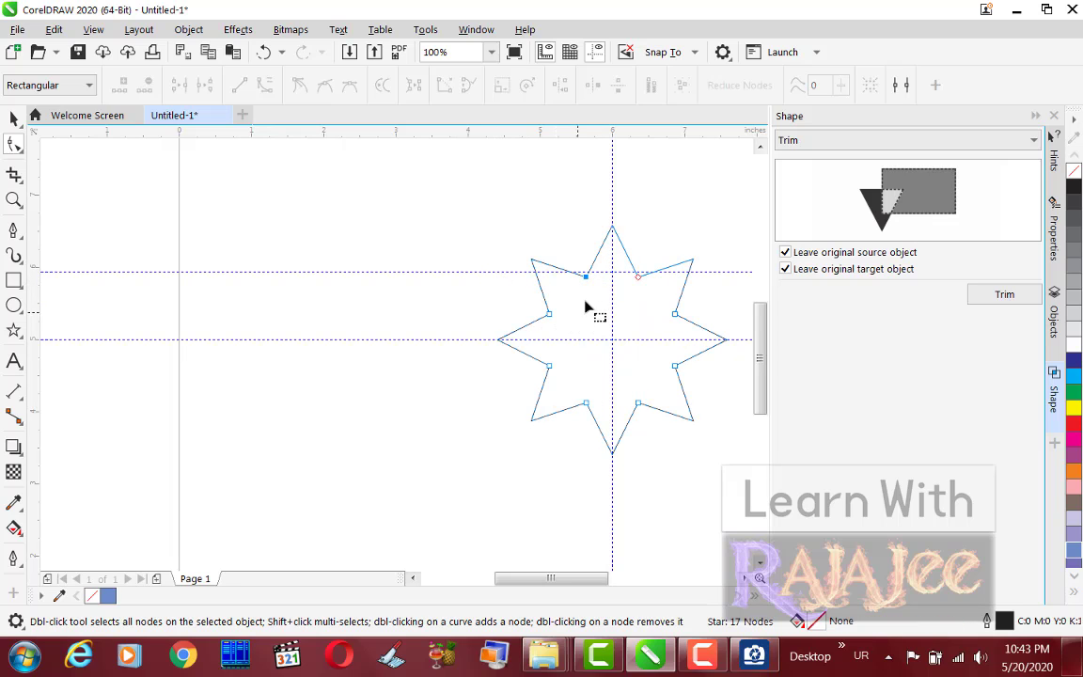
{"action": "scroll", "coordinate": [587, 282], "scroll_direction": "up", "scroll_amount": 2}
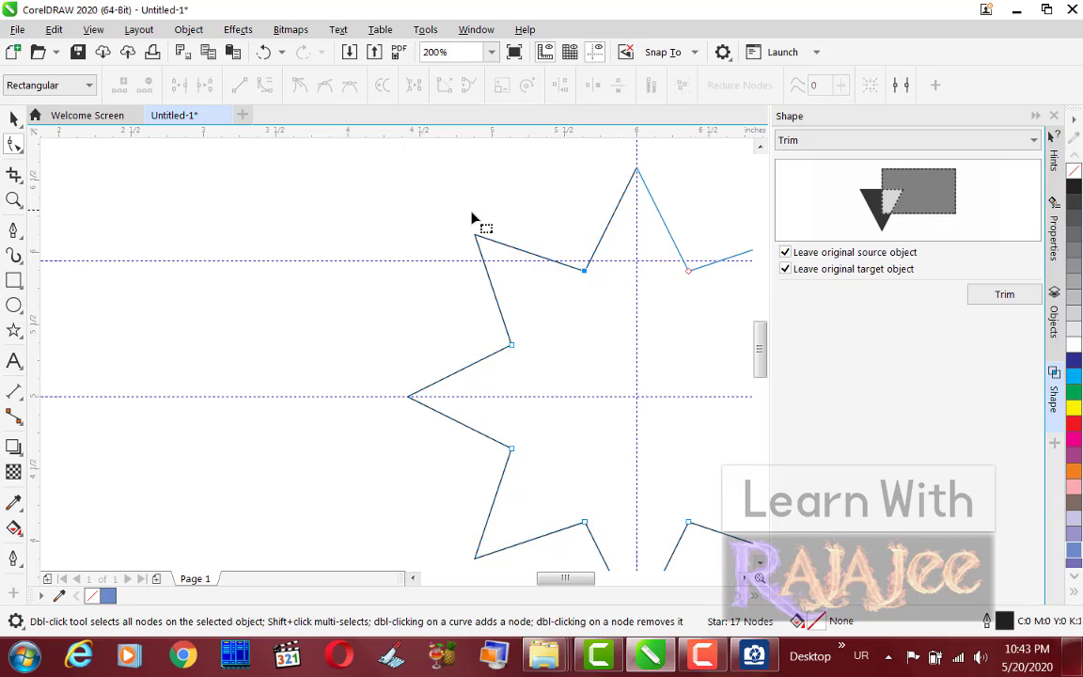
Delete the horizontal guideline that crosses the star's upper points.
{"action": "left_click", "coordinate": [14, 118]}
{"action": "left_click", "coordinate": [281, 259]}
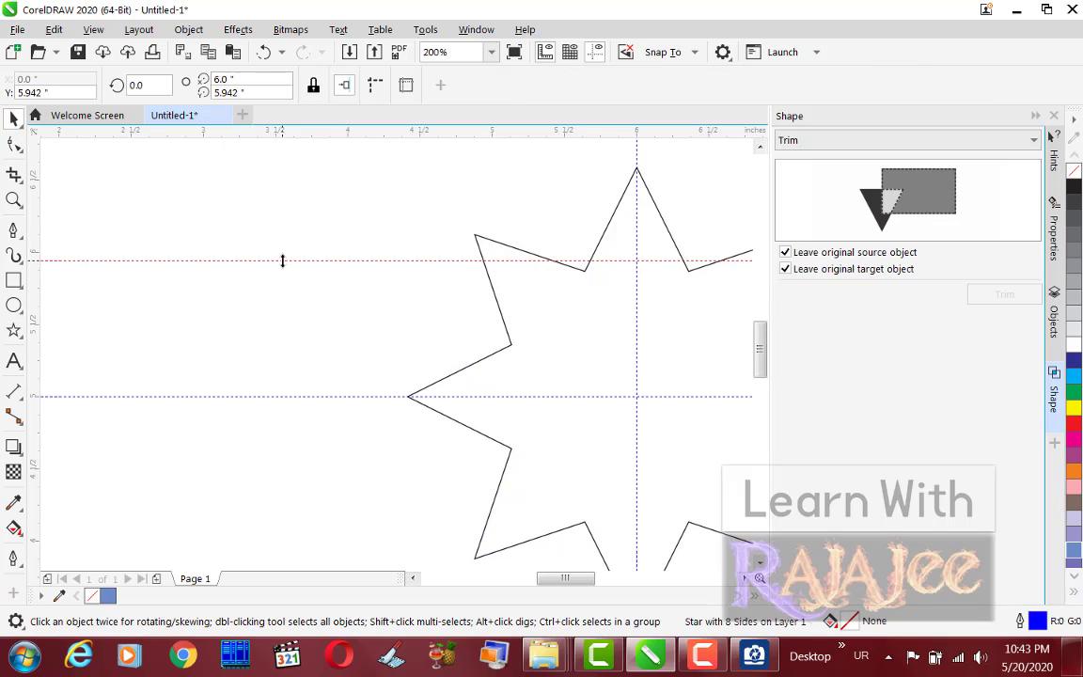
{"action": "key", "text": "Delete"}
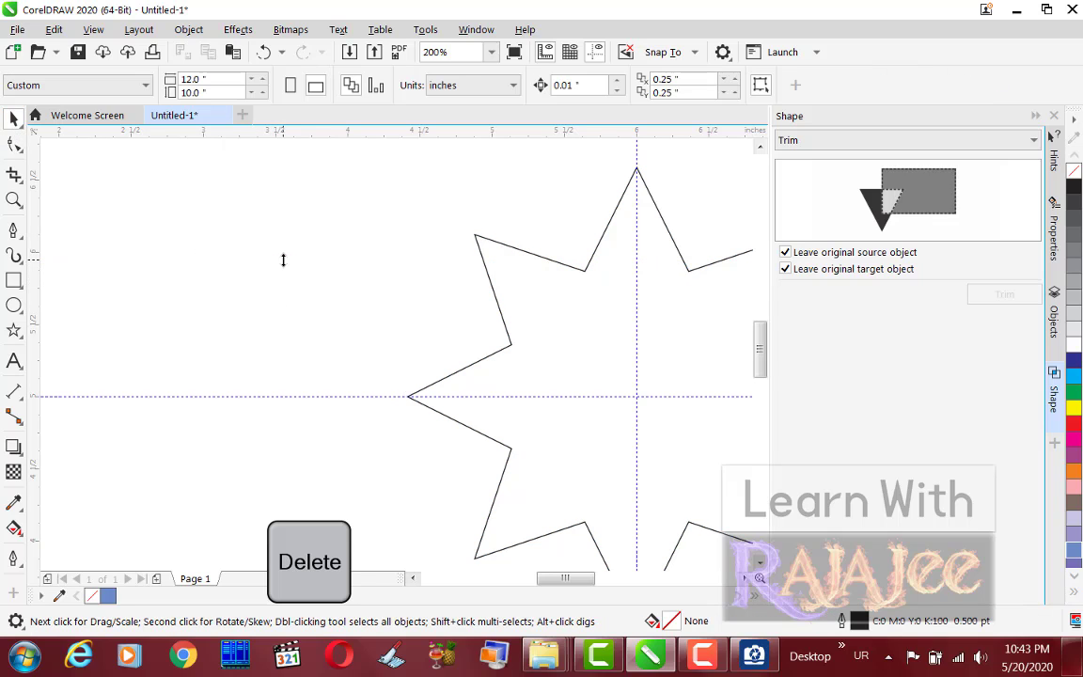
Move the star's inner nodes further outward until the diagonal points form nearly square corners with horizontal and vertical edges.
{"action": "left_click", "coordinate": [581, 273]}
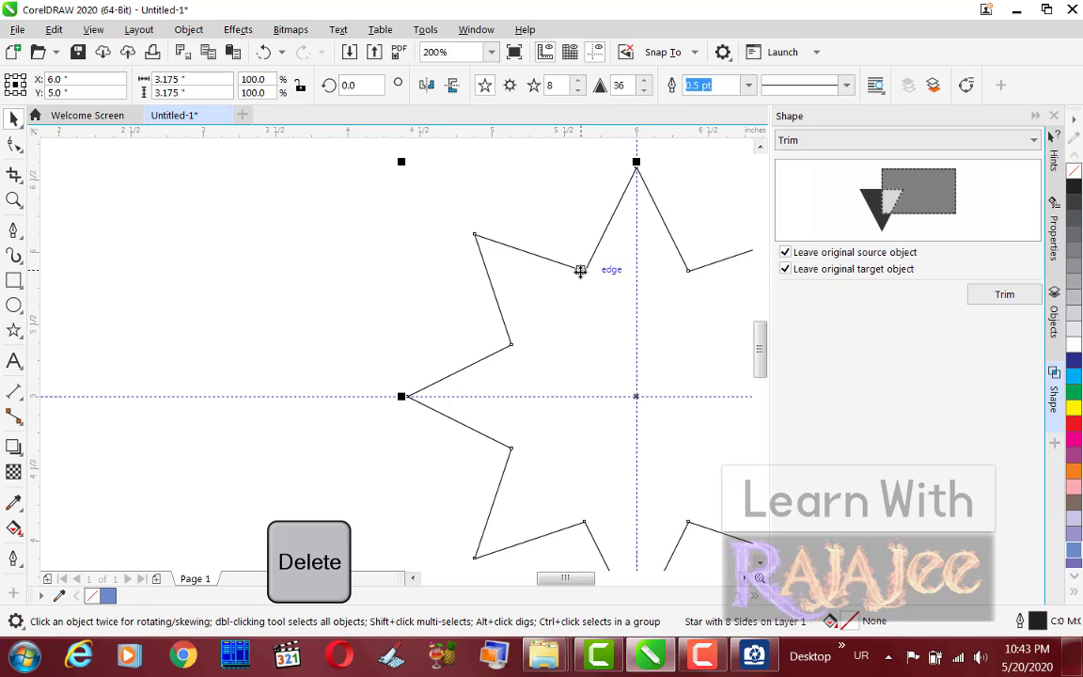
{"action": "left_click", "coordinate": [13, 145]}
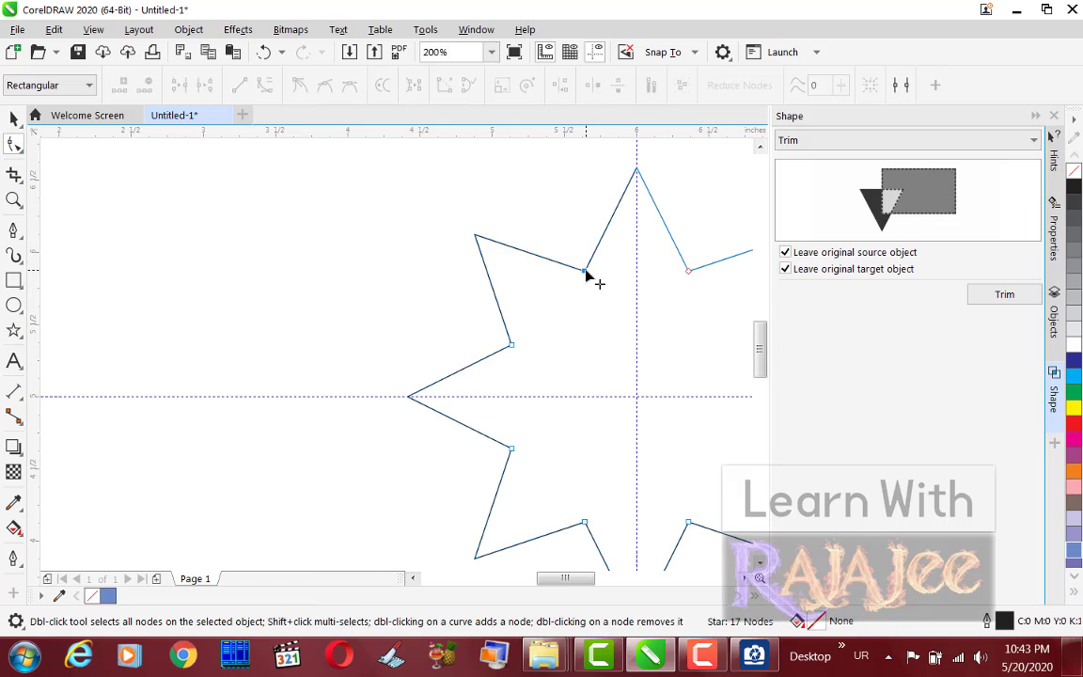
{"action": "left_click_drag", "start_coordinate": [585, 272], "coordinate": [598, 231]}
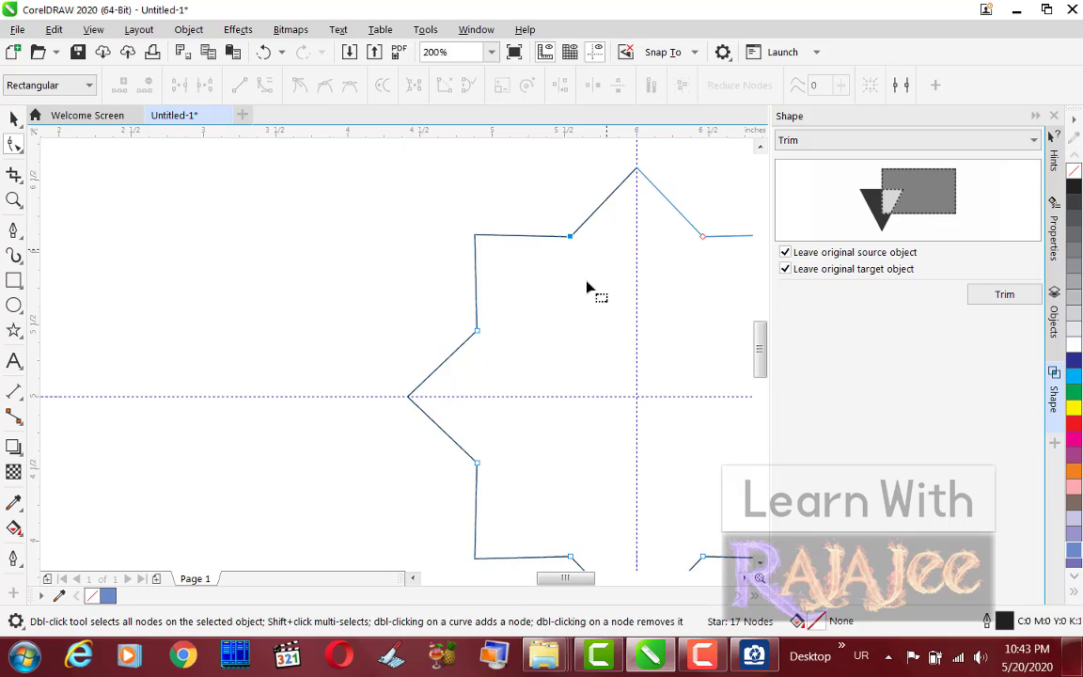
Place a horizontal guideline along the star's upper-left horizontal edge and adjust the adjoining inner node to meet it.
{"action": "key", "text": "Caps_Lock"}
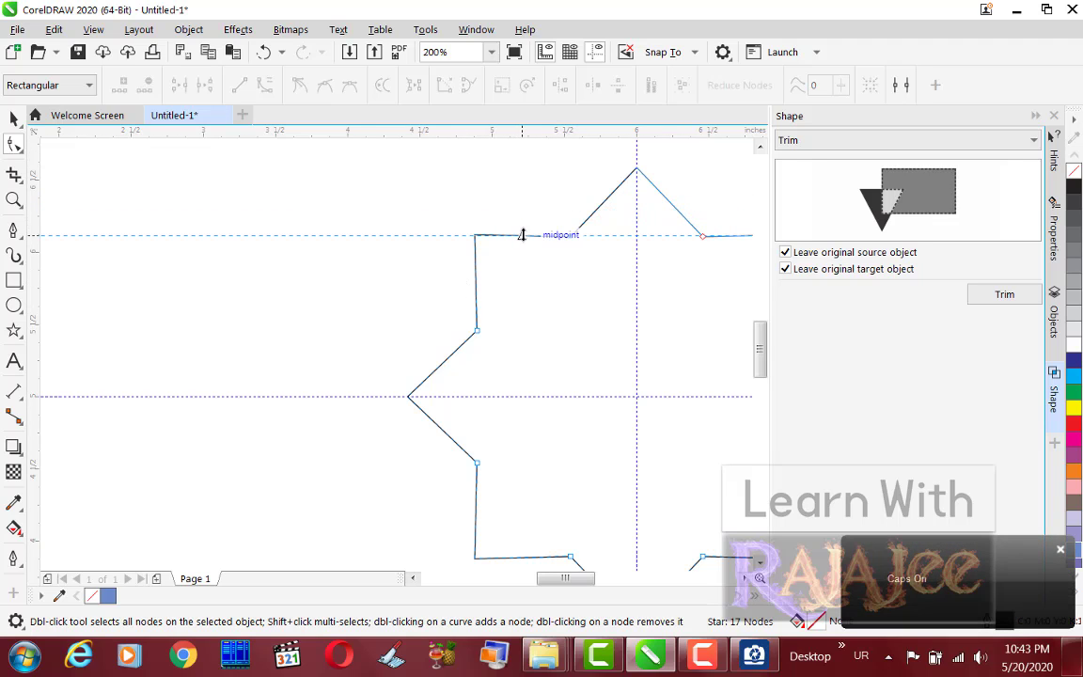
{"action": "scroll", "coordinate": [522, 234], "scroll_direction": "up", "scroll_amount": 3}
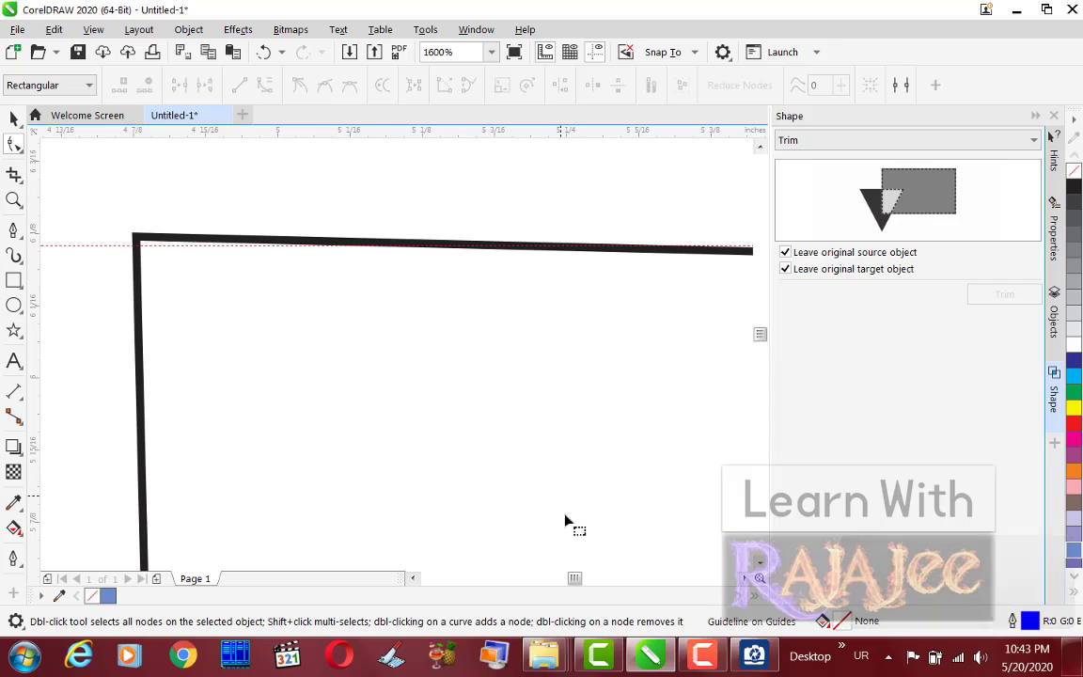
{"action": "left_click_drag", "start_coordinate": [577, 582], "coordinate": [584, 588]}
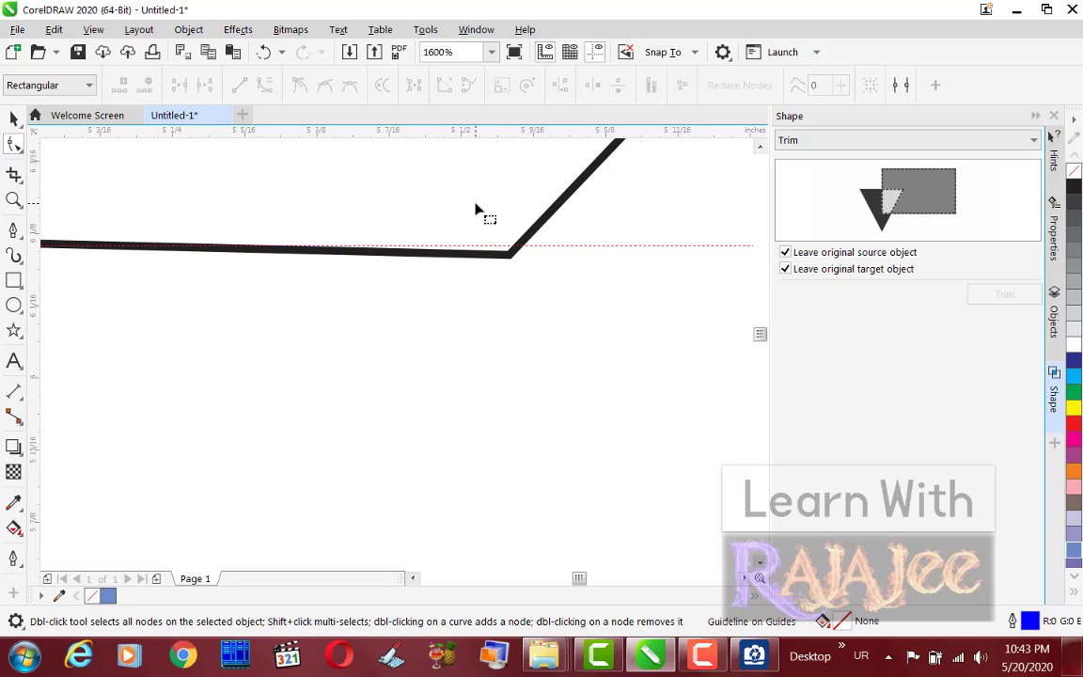
{"action": "scroll", "coordinate": [496, 263], "scroll_direction": "up", "scroll_amount": 1}
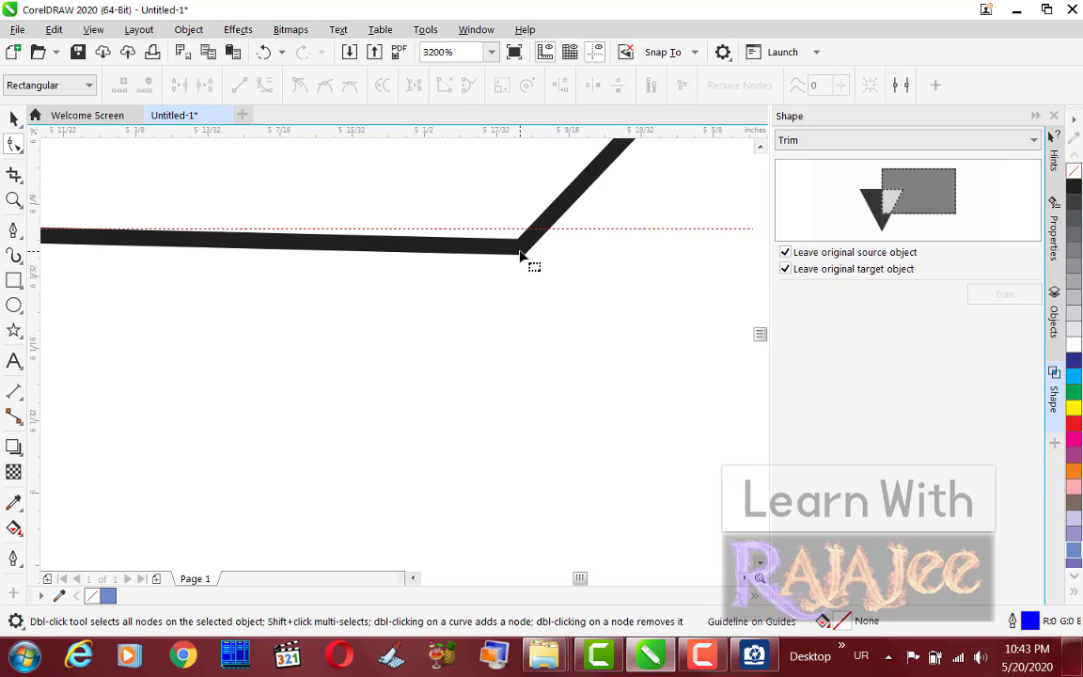
{"action": "left_click", "coordinate": [520, 254]}
{"action": "left_click_drag", "start_coordinate": [533, 255], "coordinate": [525, 240]}
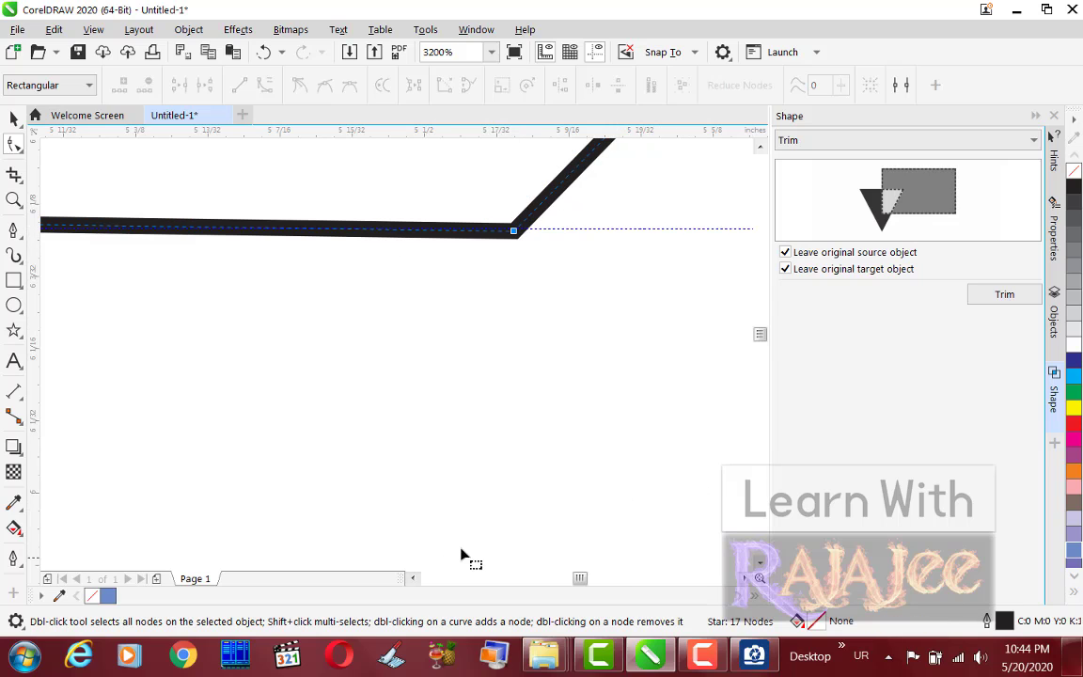
Move the upper horizontal guideline up to about 6.12 inches so it meets the star's upper-left corner point.
{"action": "left_click", "coordinate": [414, 578]}
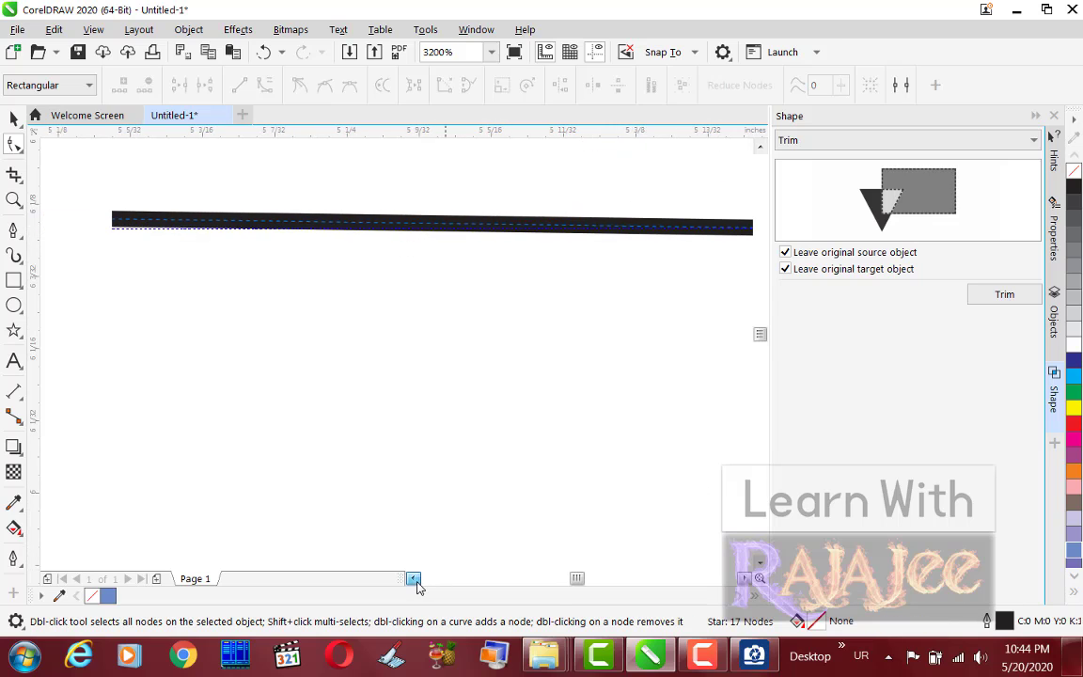
{"action": "left_click", "coordinate": [415, 581]}
{"action": "left_click", "coordinate": [415, 581]}
{"action": "left_click", "coordinate": [415, 581]}
{"action": "left_click", "coordinate": [415, 581]}
{"action": "left_click", "coordinate": [416, 581]}
{"action": "left_click", "coordinate": [416, 581]}
{"action": "left_click", "coordinate": [415, 581]}
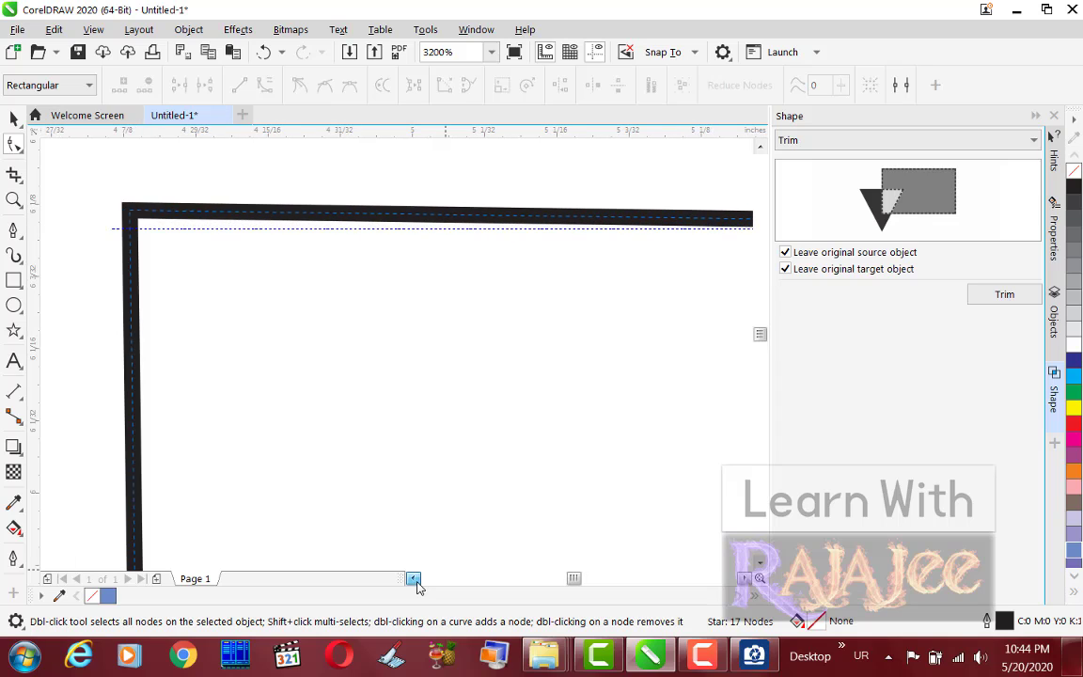
{"action": "left_click", "coordinate": [415, 581]}
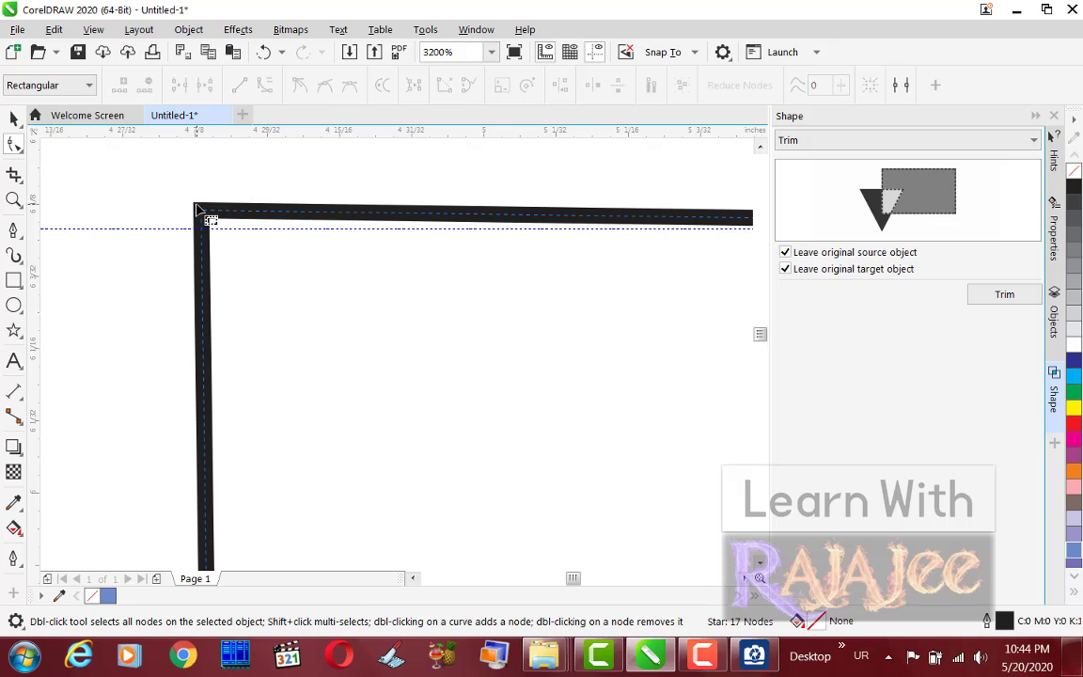
{"action": "scroll", "coordinate": [199, 219], "scroll_direction": "up", "scroll_amount": 1}
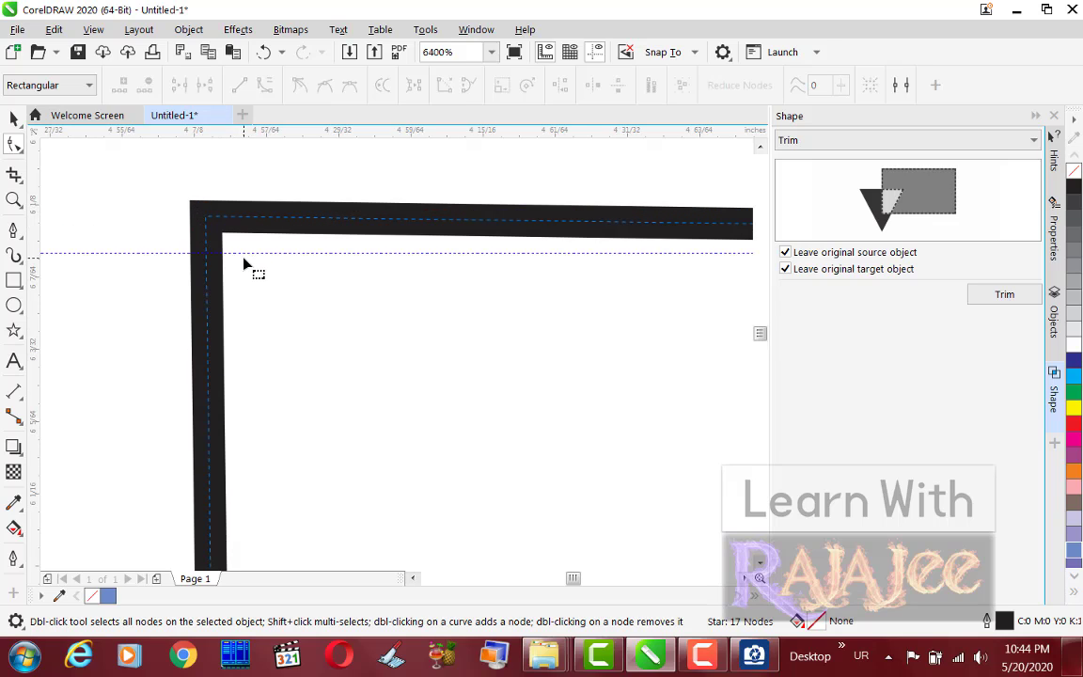
{"action": "left_click", "coordinate": [12, 122]}
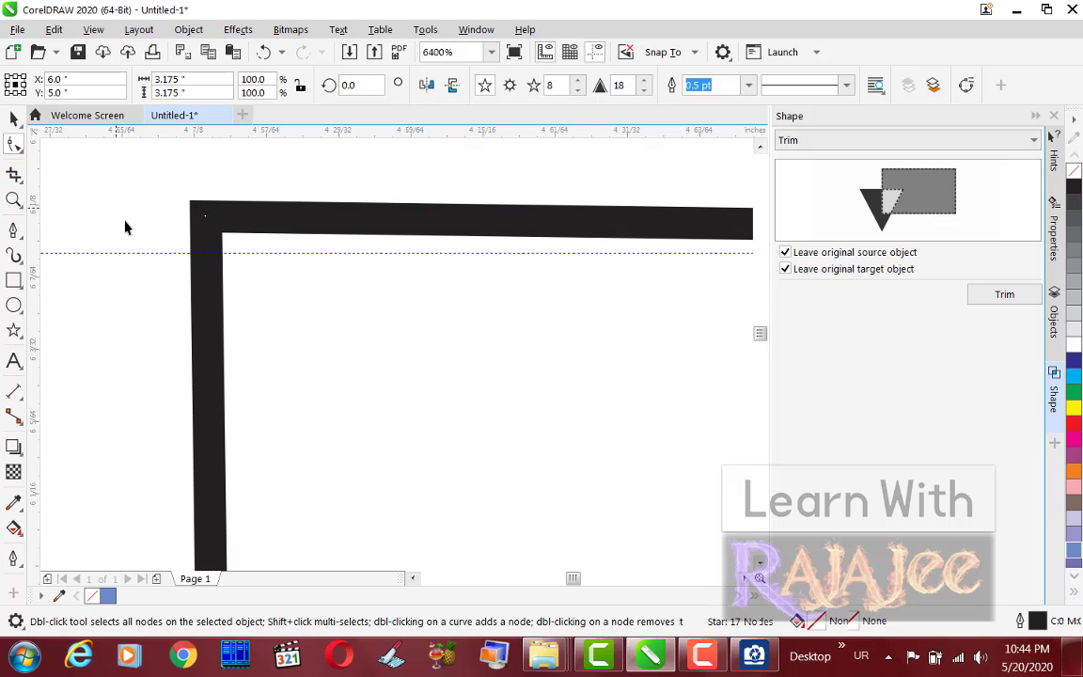
{"action": "left_click_drag", "start_coordinate": [175, 252], "coordinate": [205, 219]}
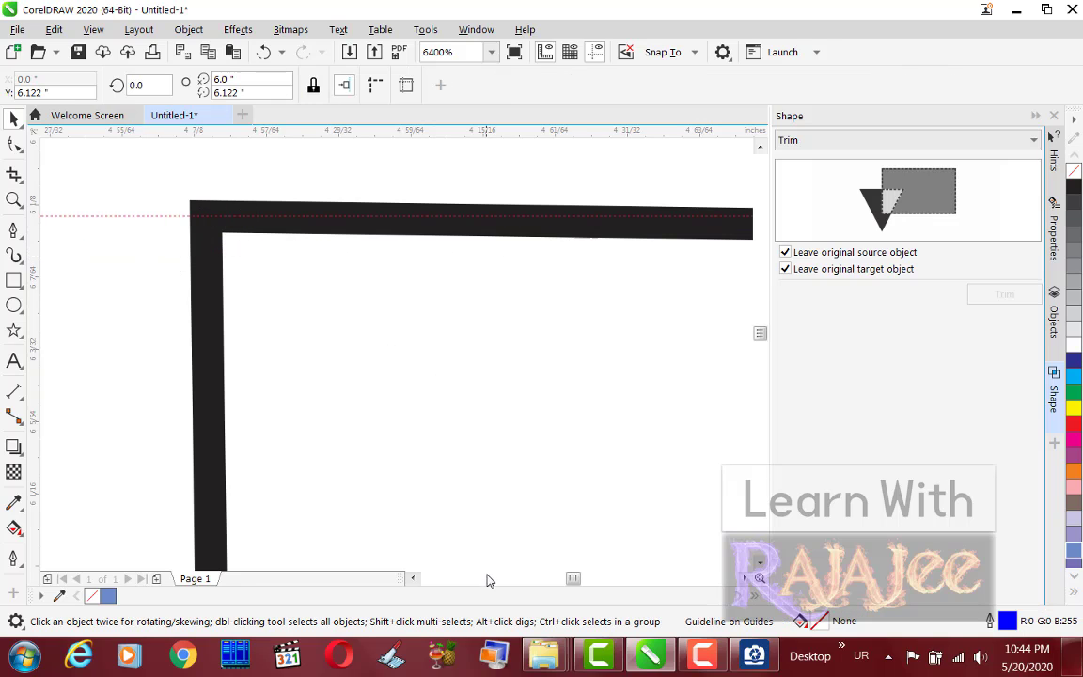
Move the star's inner node beside the top point up onto the guideline so the upper edges run exactly horizontal.
{"action": "scroll", "coordinate": [657, 583], "scroll_direction": "right", "scroll_amount": 5}
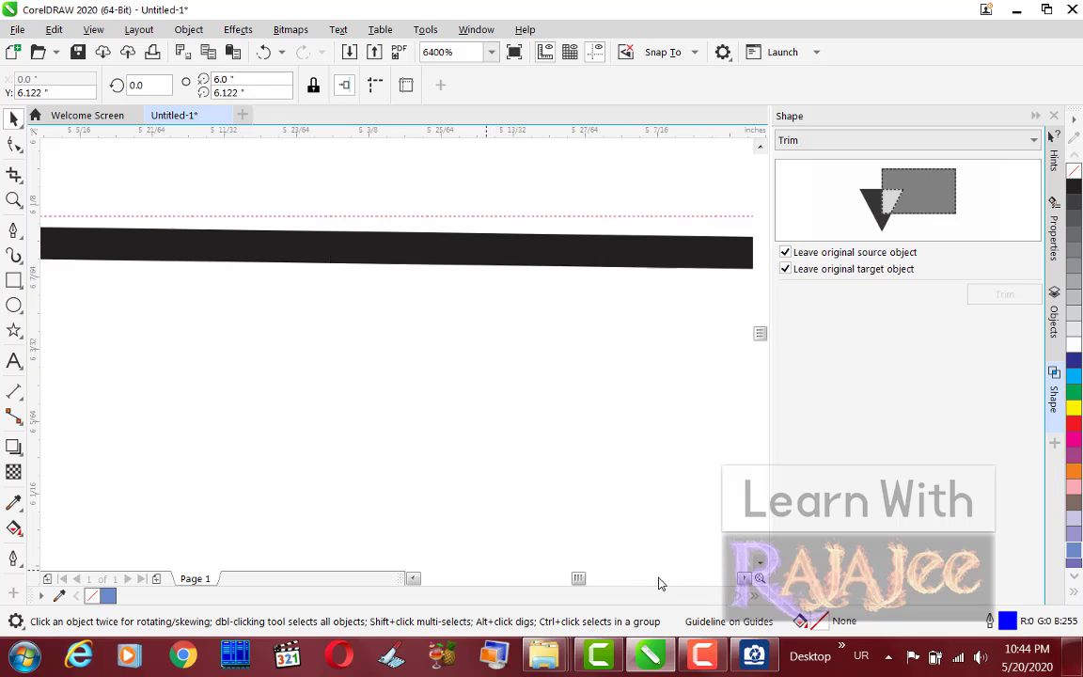
{"action": "scroll", "coordinate": [657, 581], "scroll_direction": "right", "scroll_amount": 4}
{"action": "left_click", "coordinate": [267, 254]}
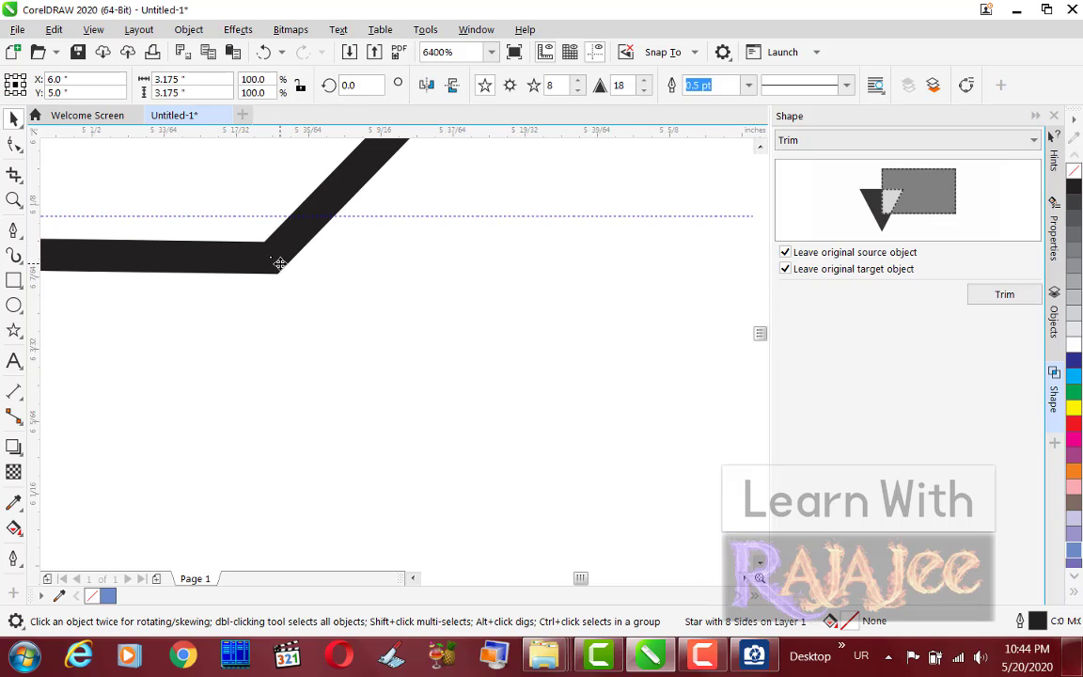
{"action": "key", "text": "F10"}
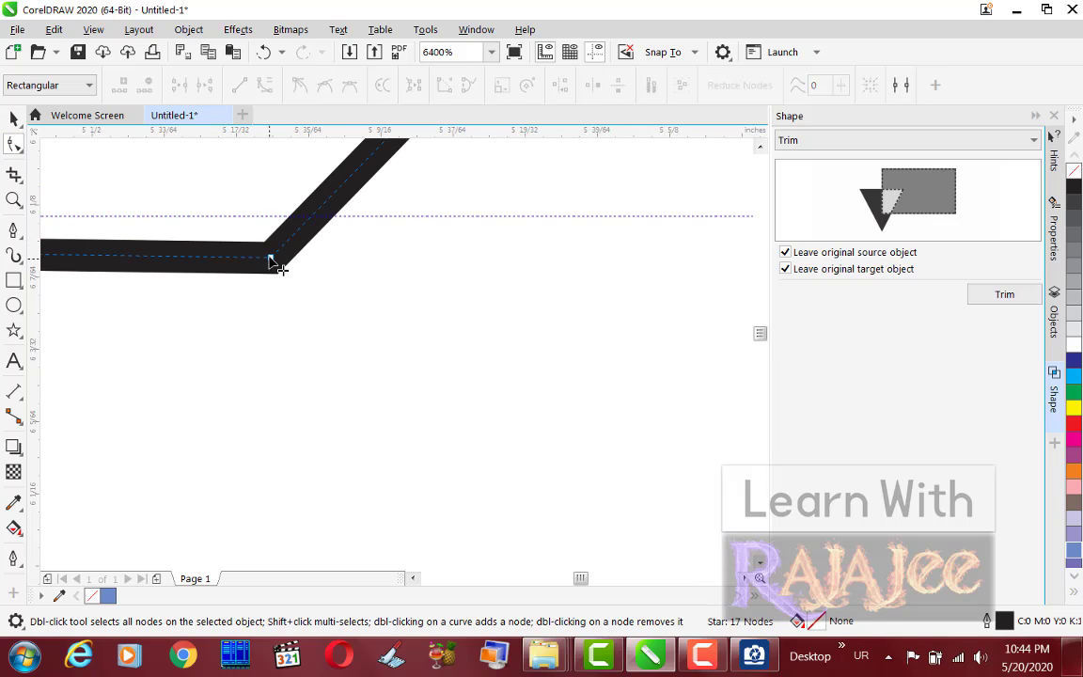
{"action": "left_click_drag", "start_coordinate": [271, 258], "coordinate": [254, 216]}
{"action": "scroll", "coordinate": [279, 235], "scroll_direction": "down", "scroll_amount": 6}
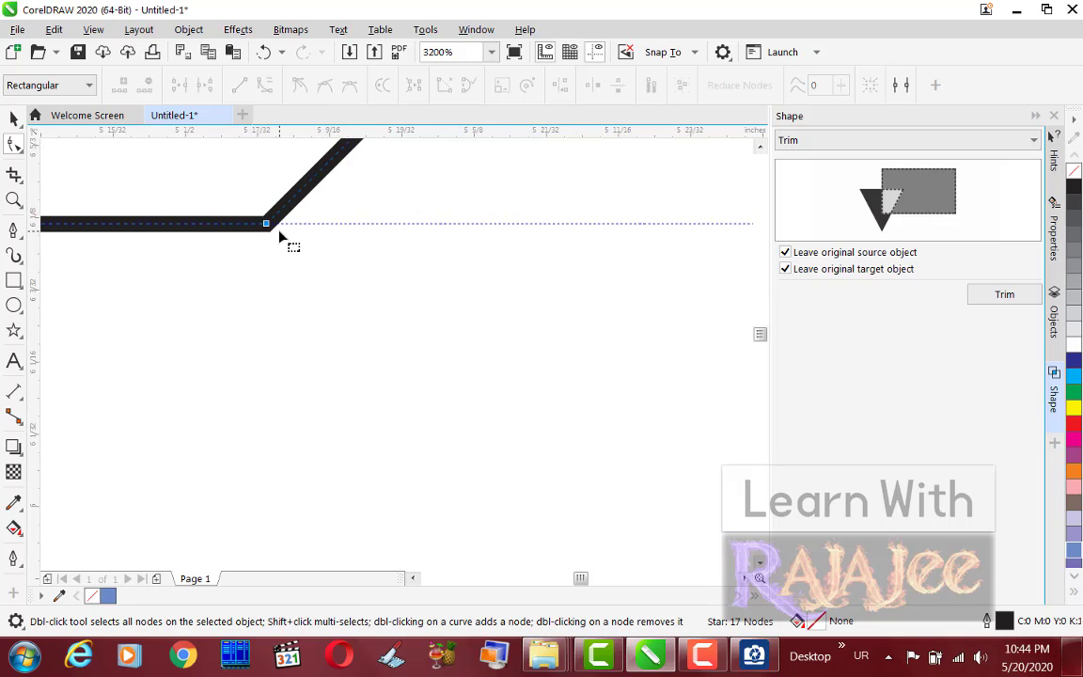
{"action": "left_click", "coordinate": [13, 118]}
{"action": "left_click", "coordinate": [378, 322]}
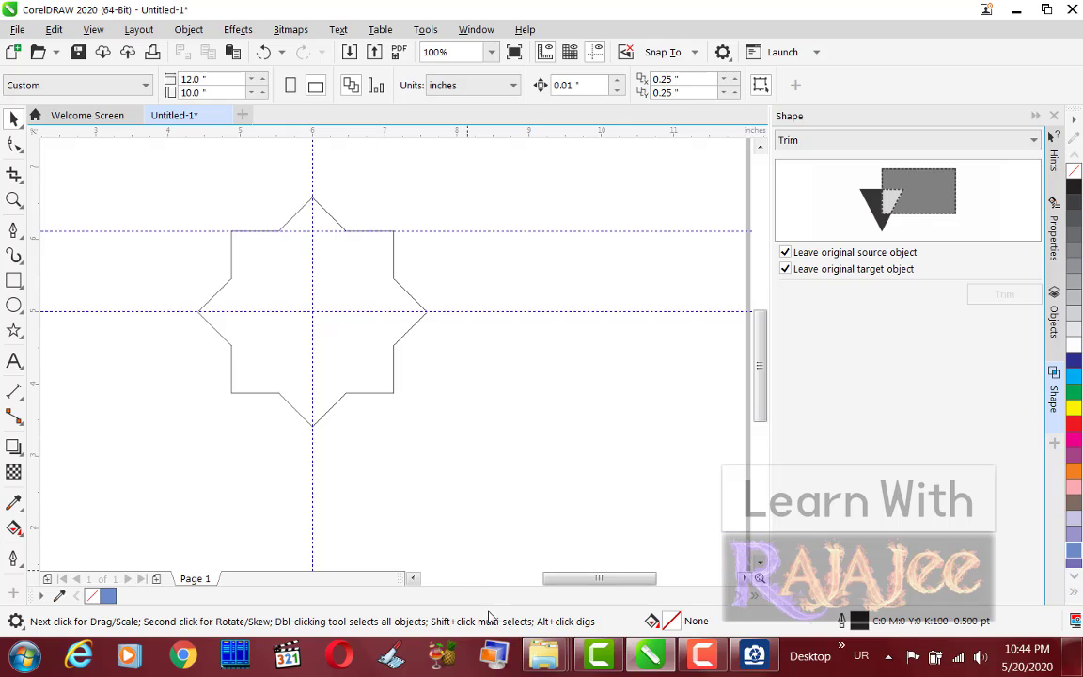
Create a concentric copy of the star scaled to about 80% inside the original.
{"action": "left_click", "coordinate": [252, 261]}
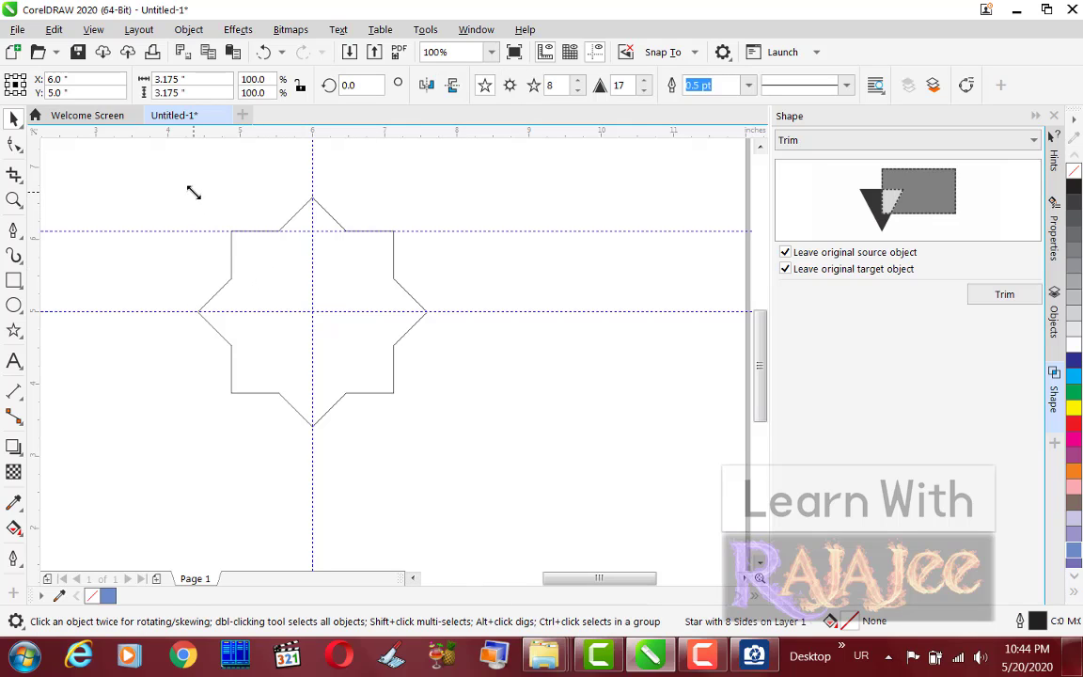
{"action": "left_click_drag", "start_coordinate": [193, 191], "coordinate": [216, 207]}
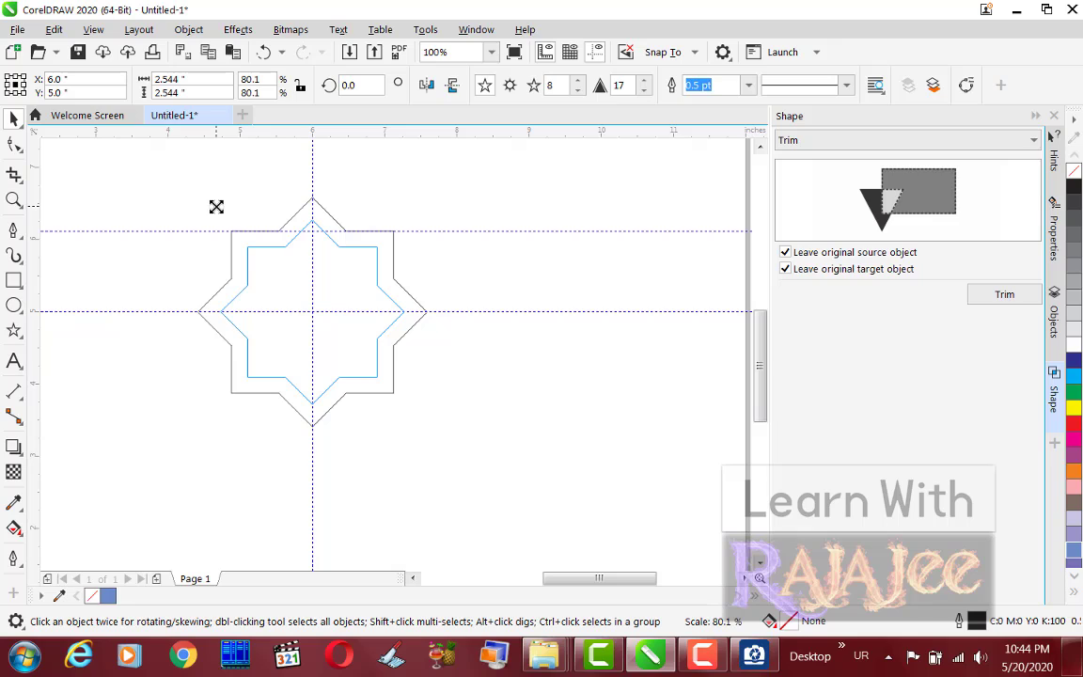
{"action": "left_click_drag", "start_coordinate": [216, 205], "coordinate": [217, 215]}
{"action": "left_click", "coordinate": [435, 304]}
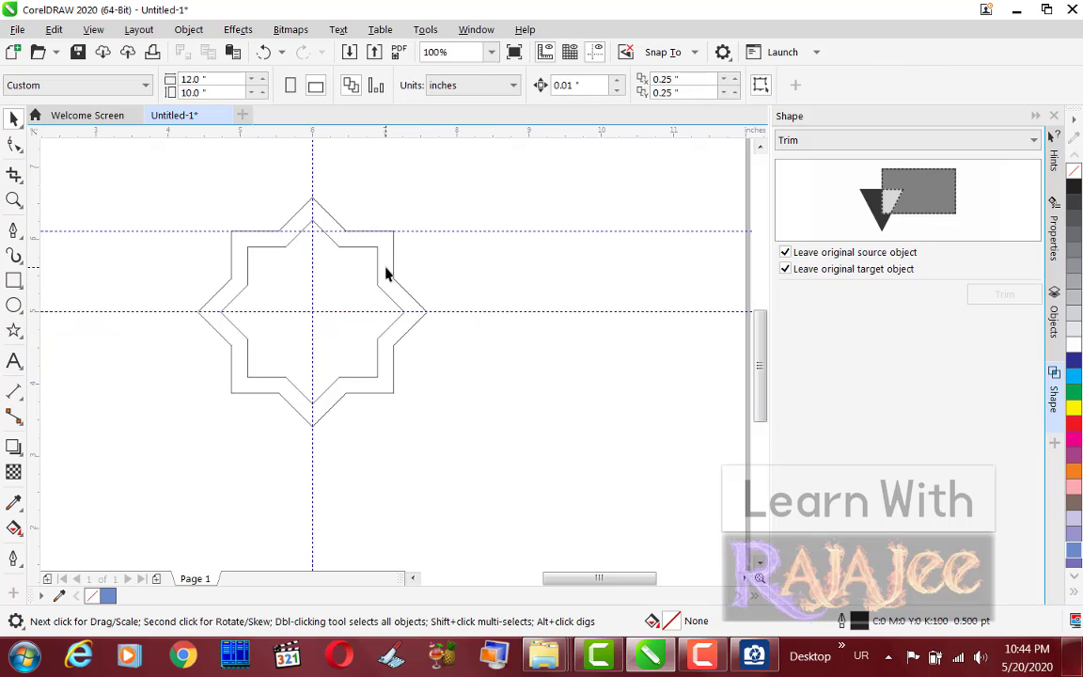
Trim the inner star out of the outer star, keeping neither the original source nor the original target object.
{"action": "left_click", "coordinate": [391, 272]}
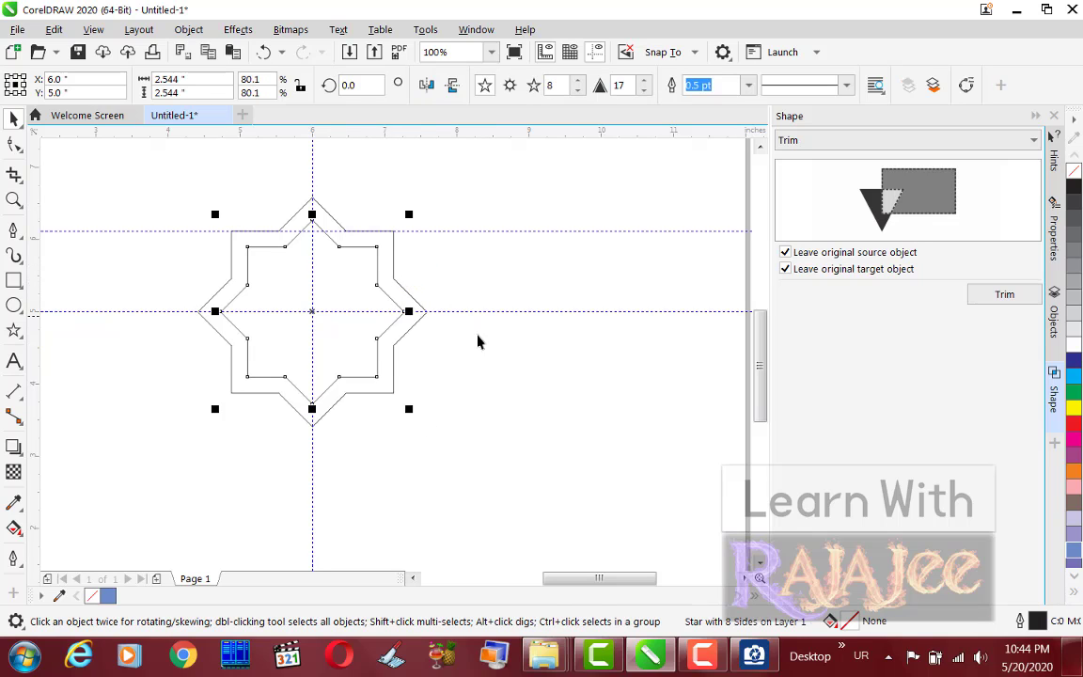
{"action": "left_click", "coordinate": [784, 252]}
{"action": "left_click", "coordinate": [785, 269]}
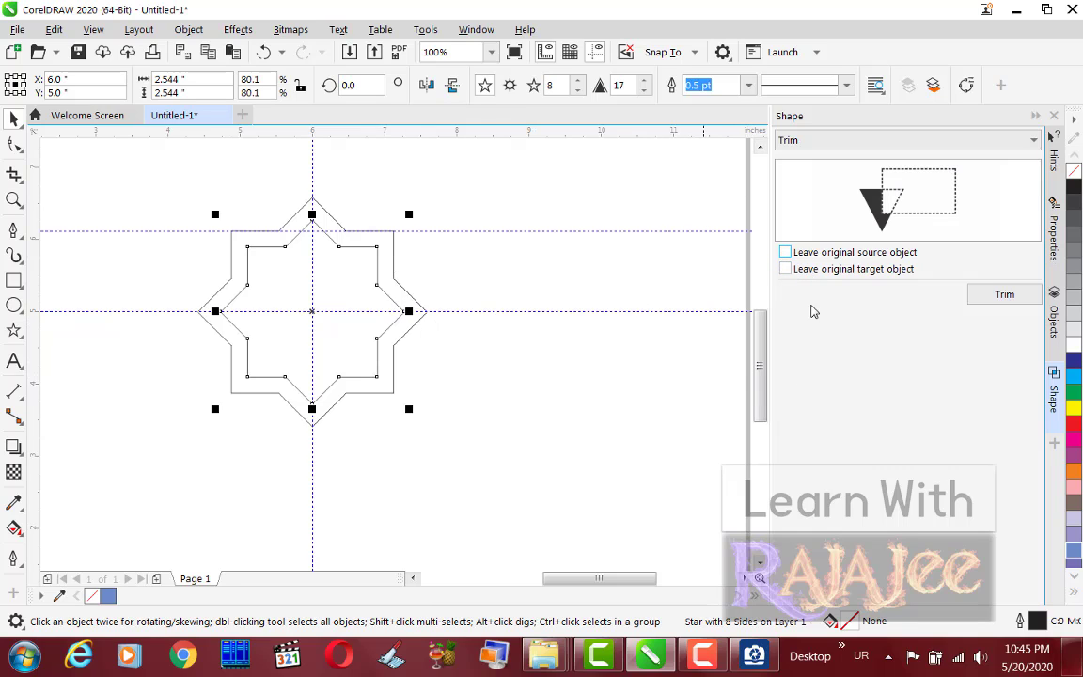
{"action": "left_click", "coordinate": [1001, 297]}
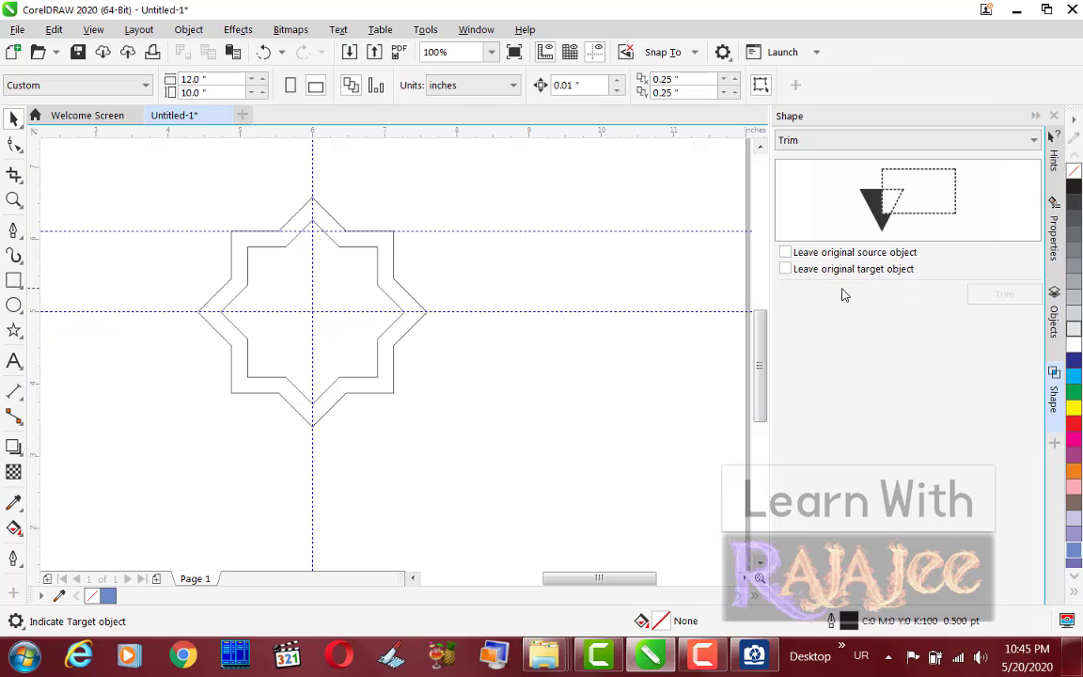
{"action": "left_click", "coordinate": [406, 309]}
{"action": "left_click", "coordinate": [457, 402]}
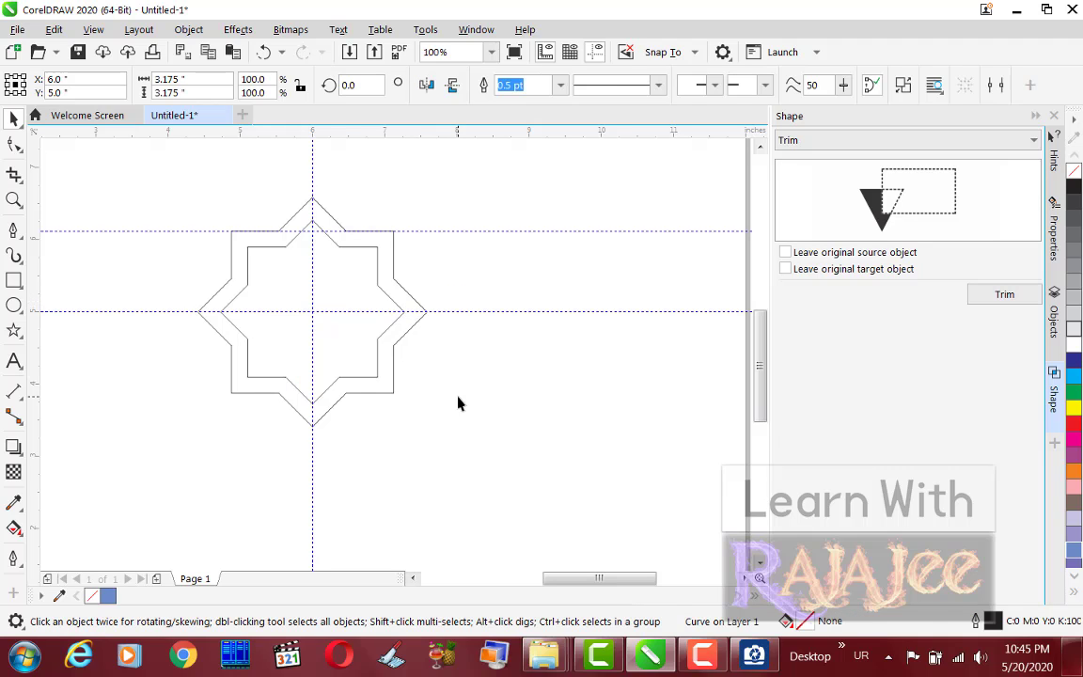
Fill the trimmed star outline shape with medium blue.
{"action": "left_click", "coordinate": [406, 286]}
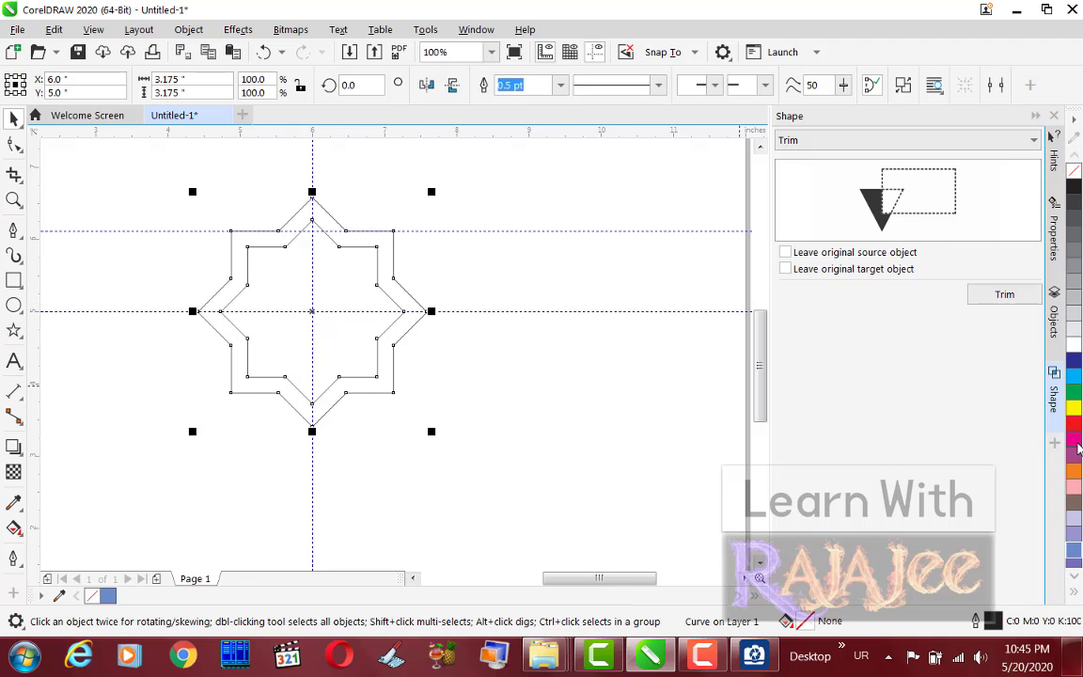
{"action": "left_click", "coordinate": [1074, 556]}
{"action": "left_click", "coordinate": [601, 452]}
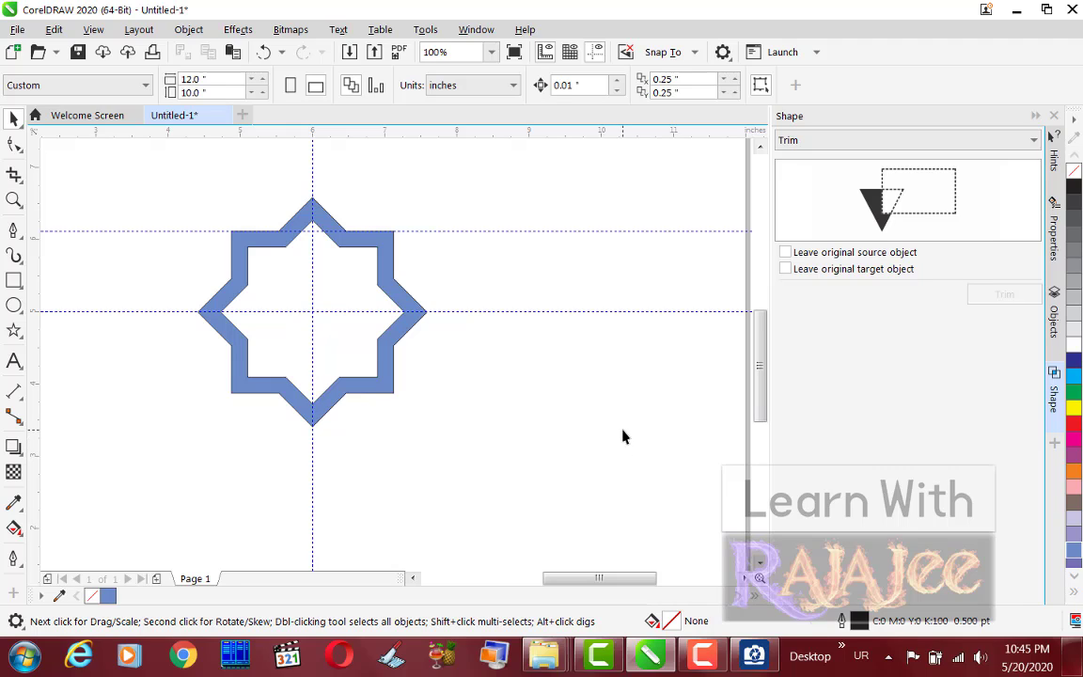
Switch to the Documents library and open the reference image عید-مبارک.jpg.
{"action": "mouse_move", "coordinate": [634, 663]}
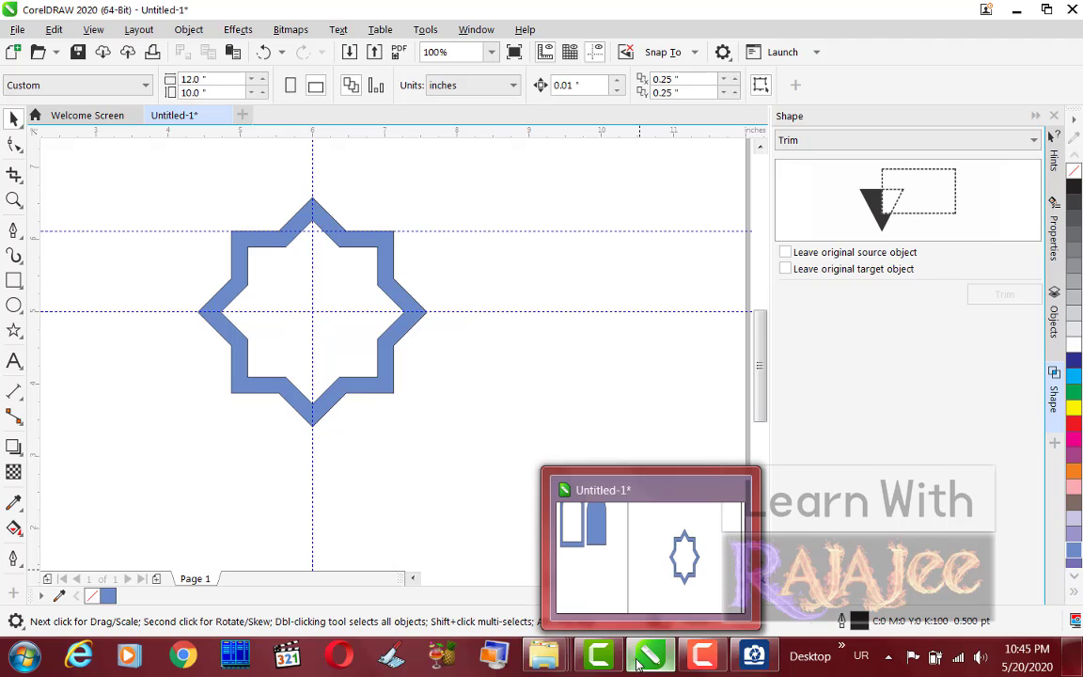
{"action": "mouse_move", "coordinate": [554, 661]}
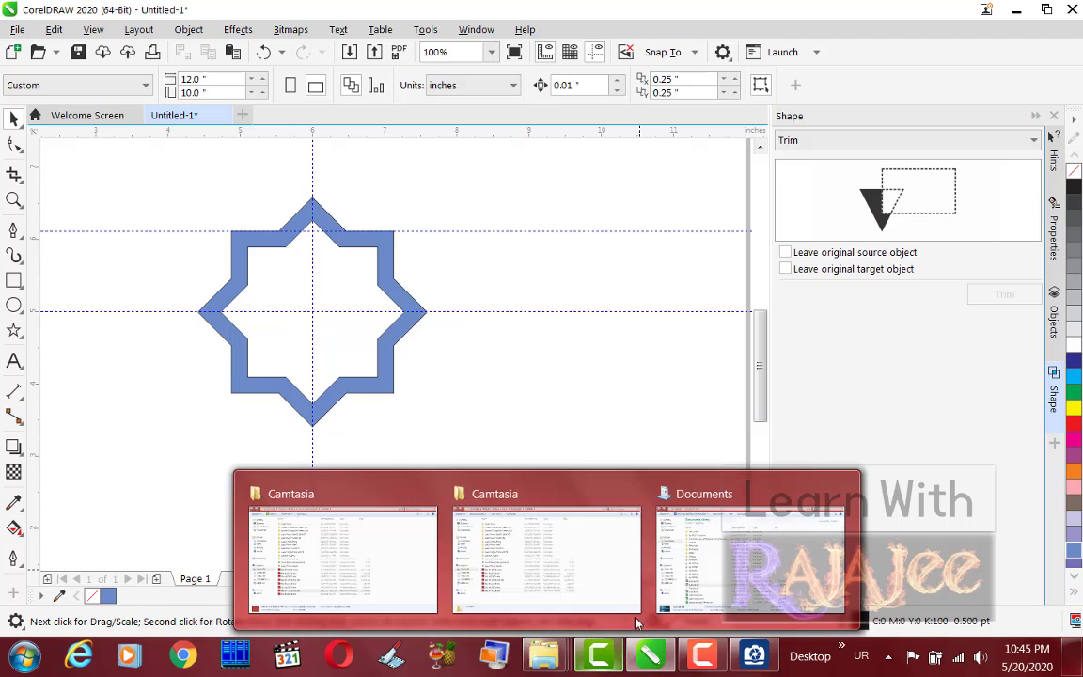
{"action": "left_click", "coordinate": [658, 582]}
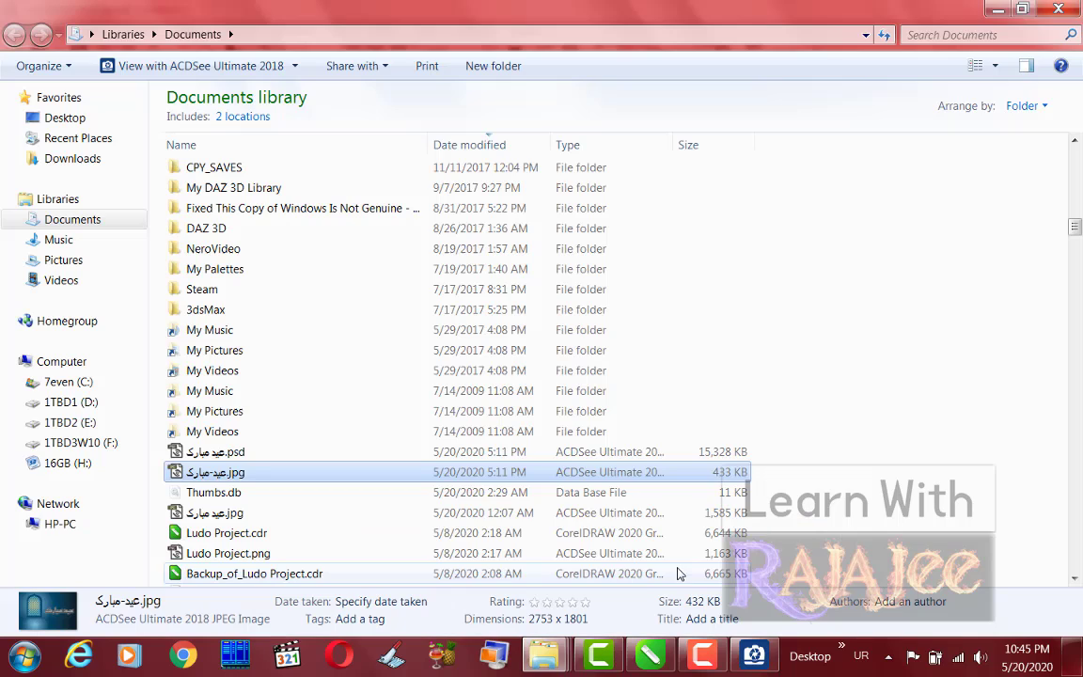
{"action": "double_click", "coordinate": [245, 476]}
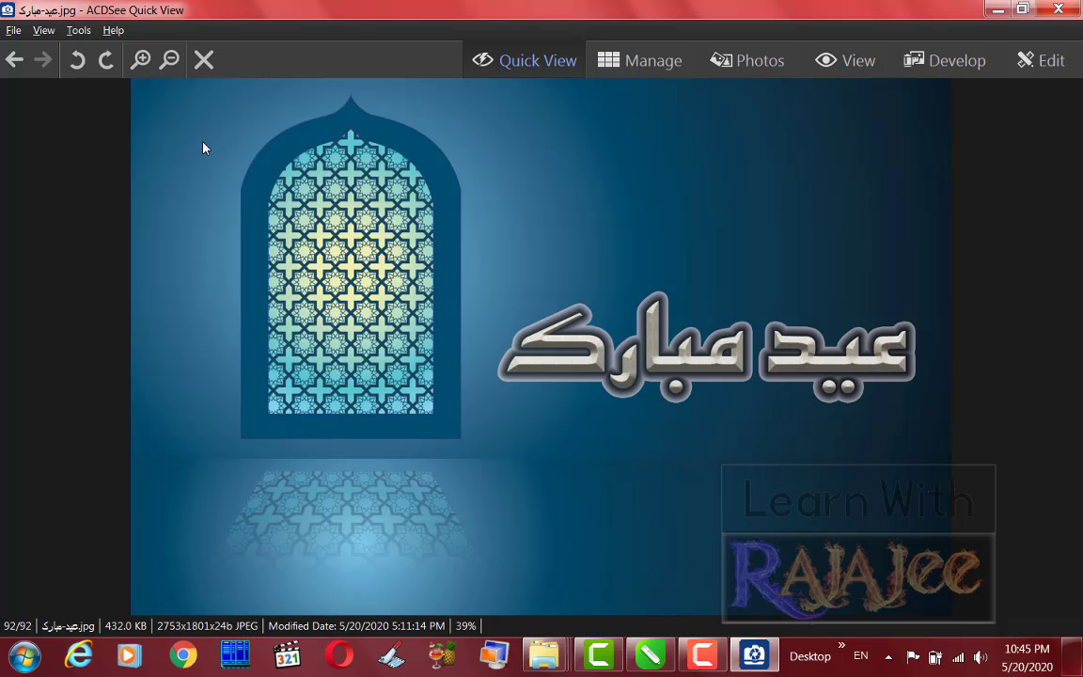
Examine the window lattice up close to see how the fine lines inside each eight-point star are arranged.
{"action": "left_click", "coordinate": [141, 59]}
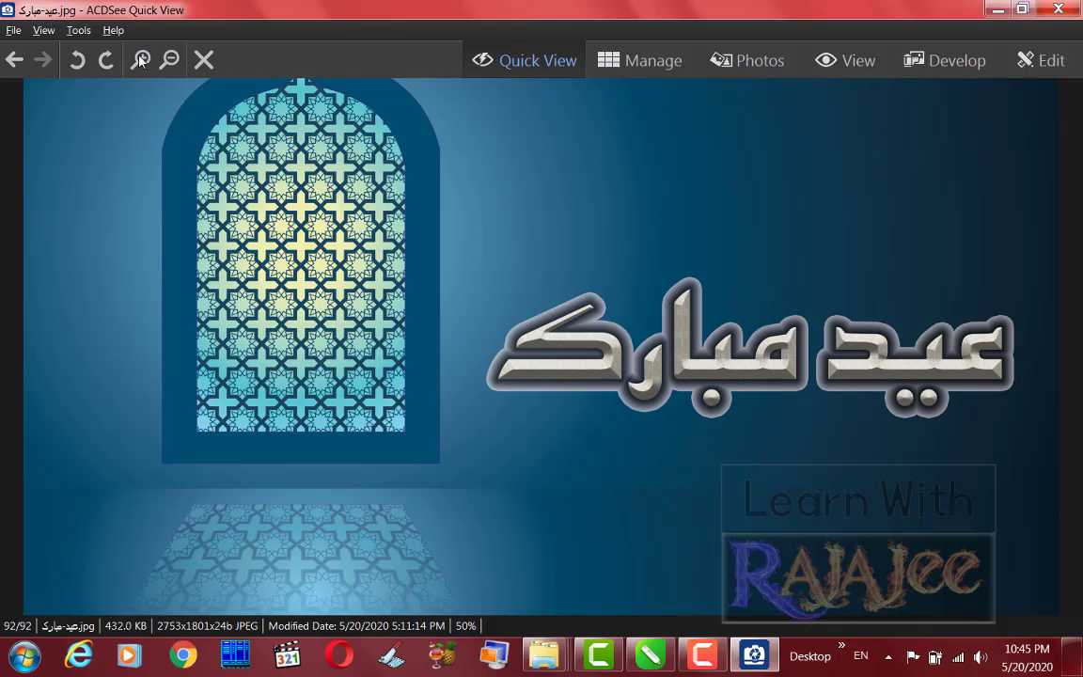
{"action": "key", "text": "Escape"}
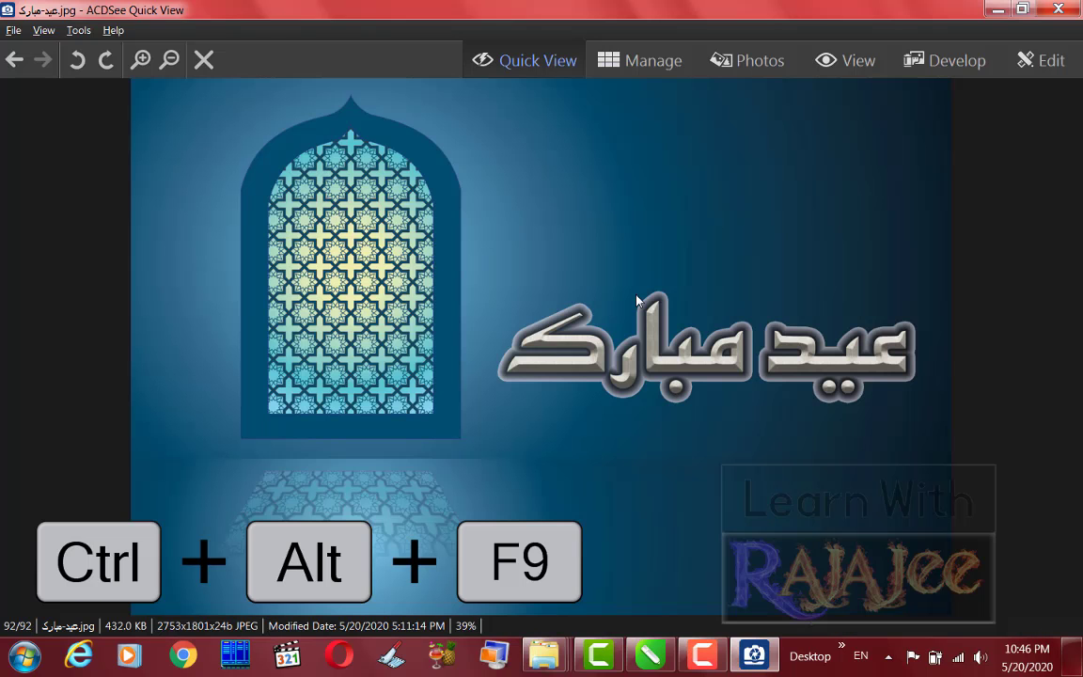
{"action": "left_click", "coordinate": [141, 59]}
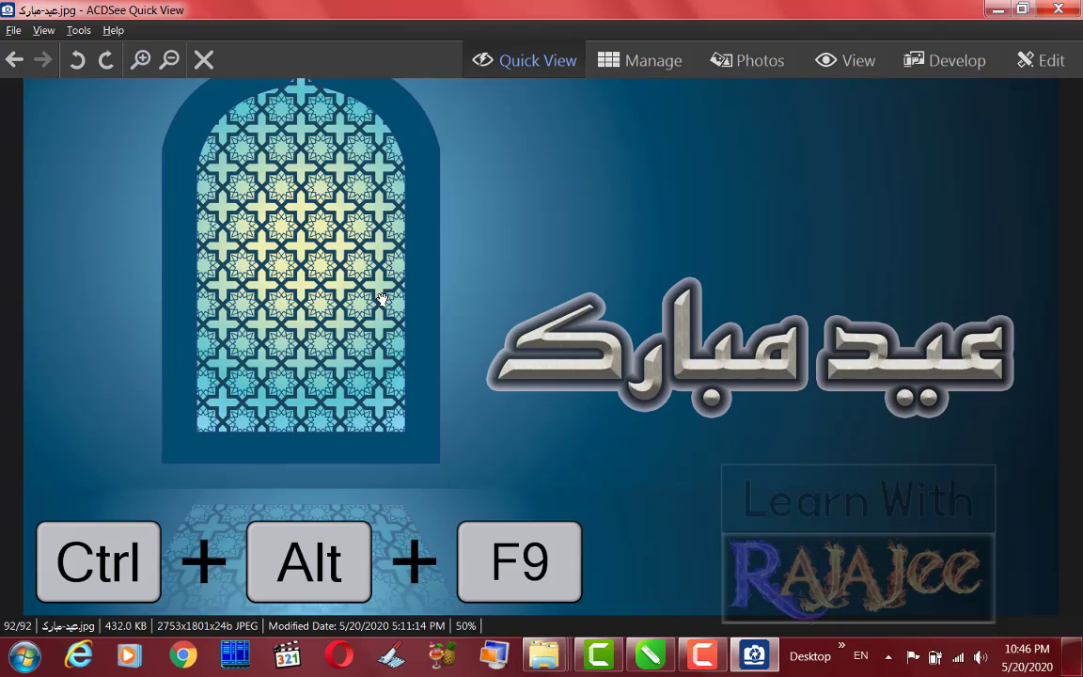
{"action": "left_click", "coordinate": [139, 60]}
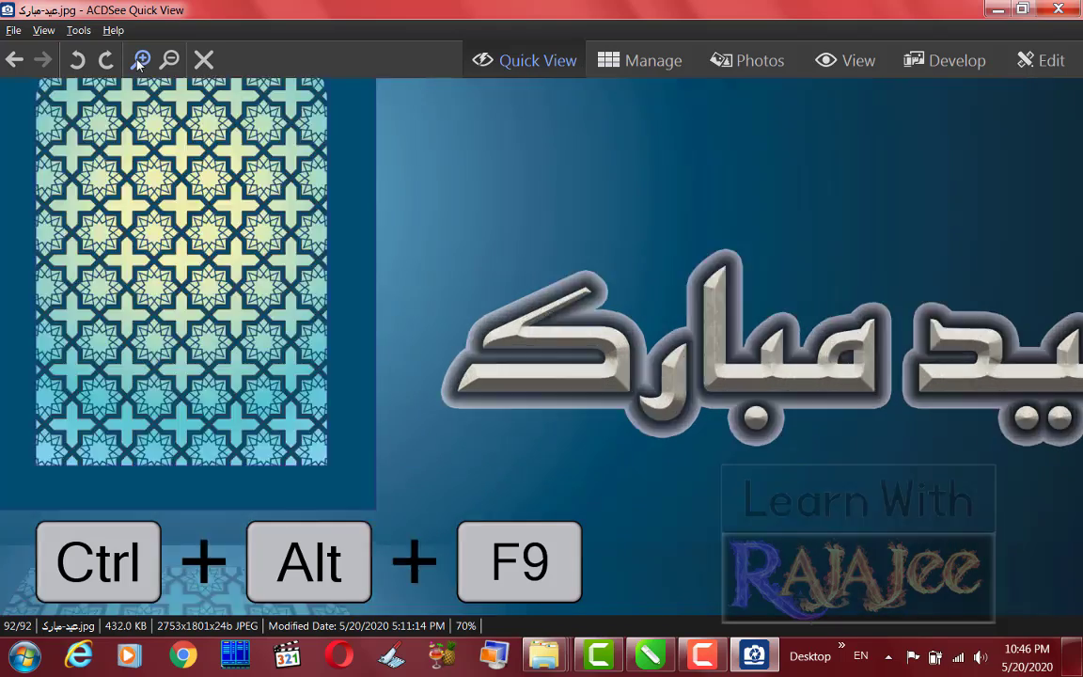
{"action": "left_click", "coordinate": [139, 61]}
{"action": "left_click_drag", "start_coordinate": [153, 291], "coordinate": [833, 307]}
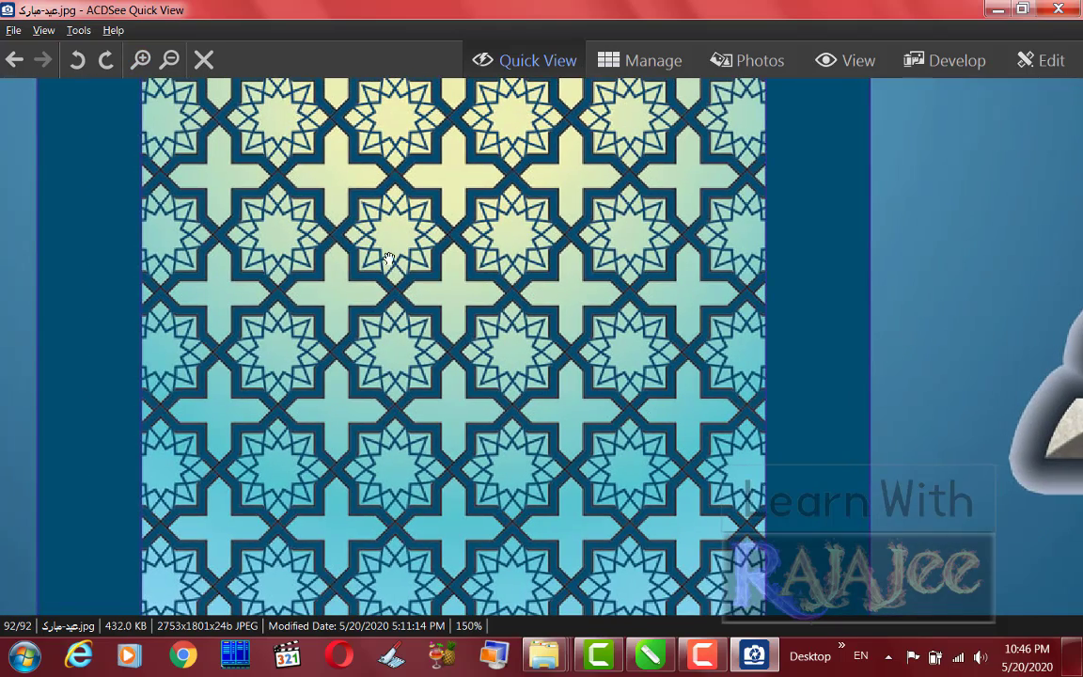
{"action": "left_click", "coordinate": [142, 59]}
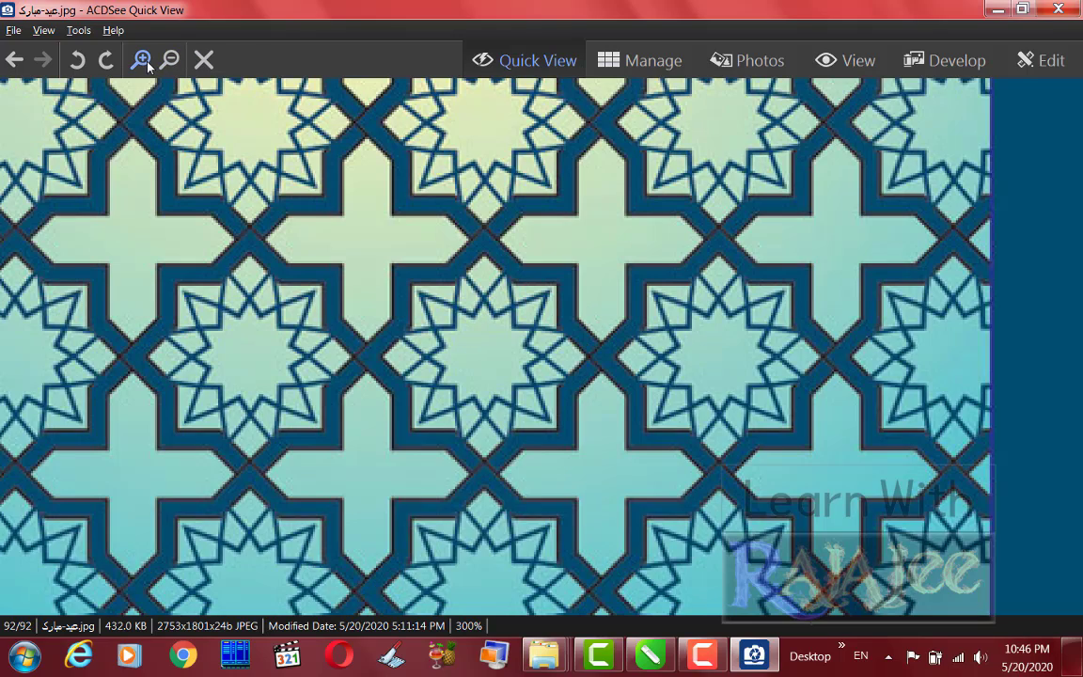
{"action": "left_click_drag", "start_coordinate": [226, 146], "coordinate": [340, 338]}
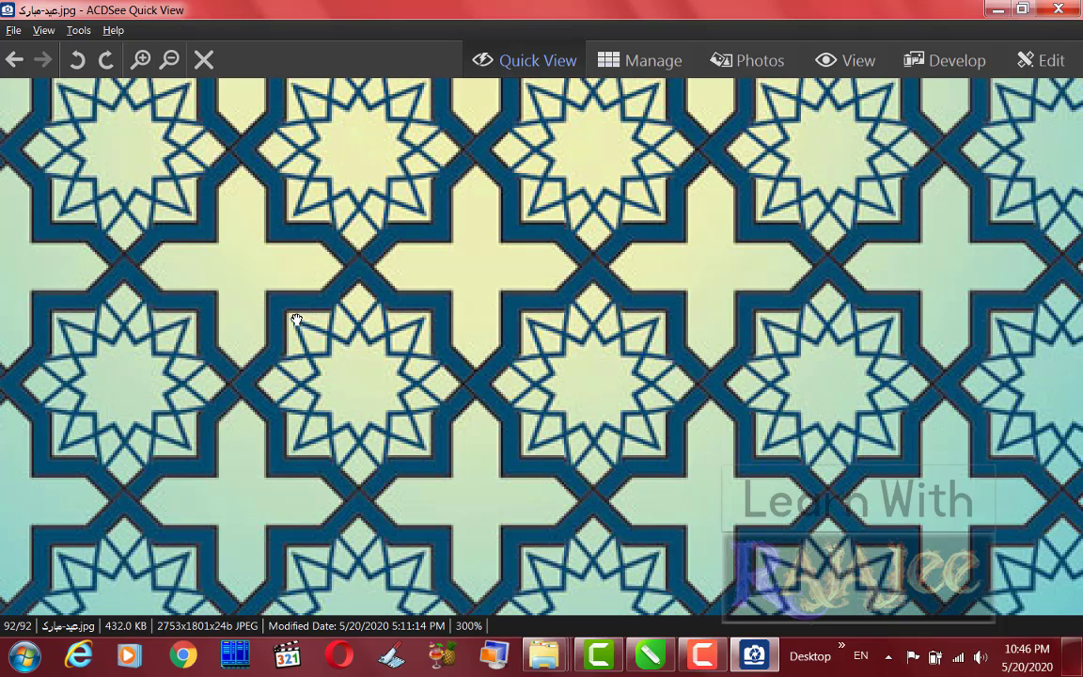
{"action": "left_click", "coordinate": [141, 59]}
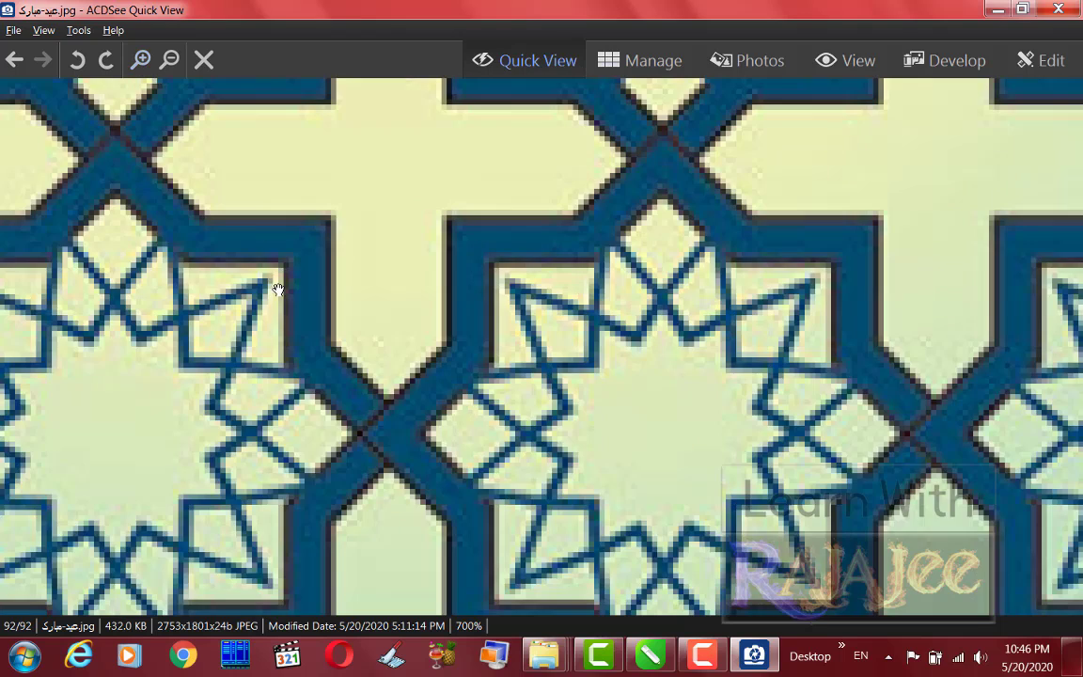
{"action": "left_click_drag", "start_coordinate": [570, 284], "coordinate": [476, 273]}
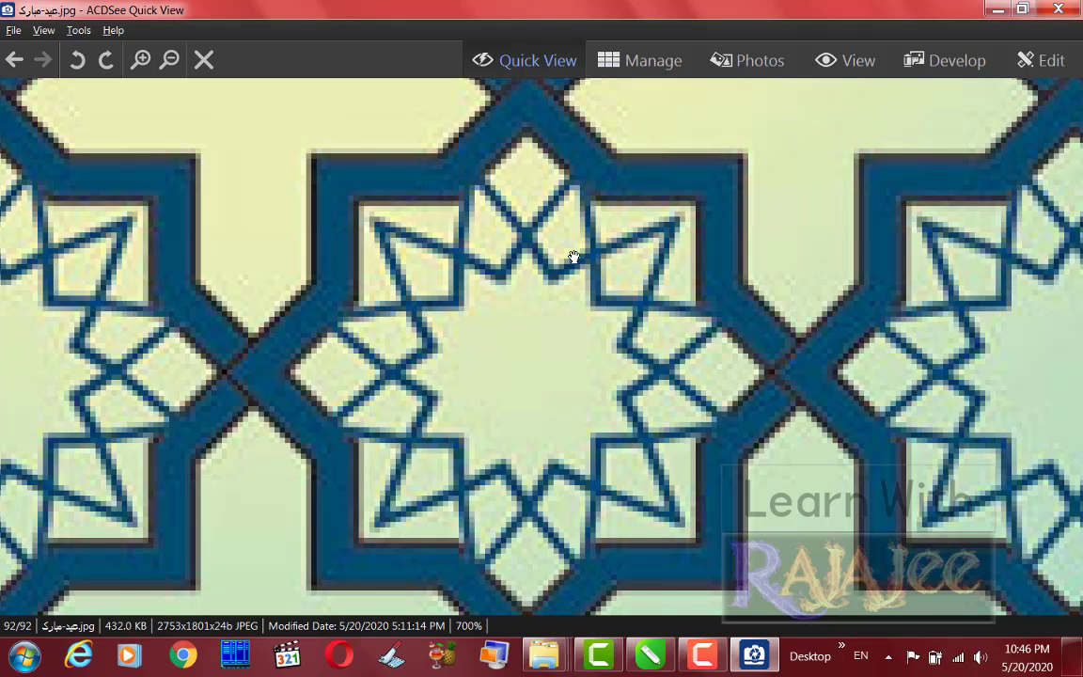
Minimize the reference image and switch back to the Untitled-1 drawing in CorelDRAW.
{"action": "left_click", "coordinate": [1000, 8]}
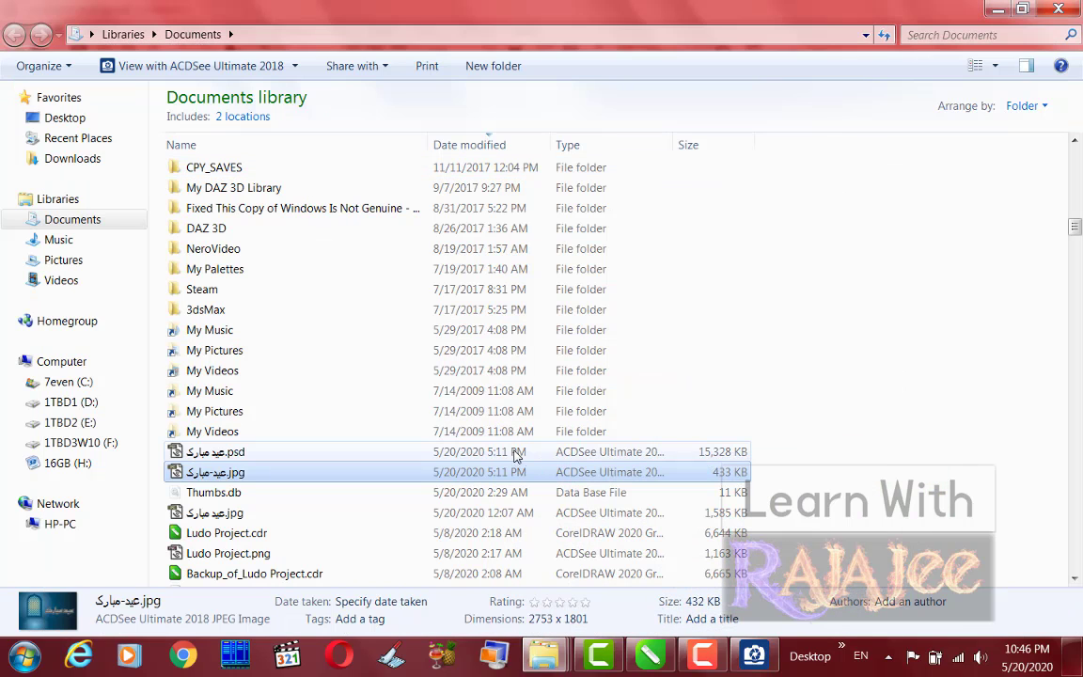
{"action": "mouse_move", "coordinate": [584, 667]}
{"action": "mouse_move", "coordinate": [637, 658]}
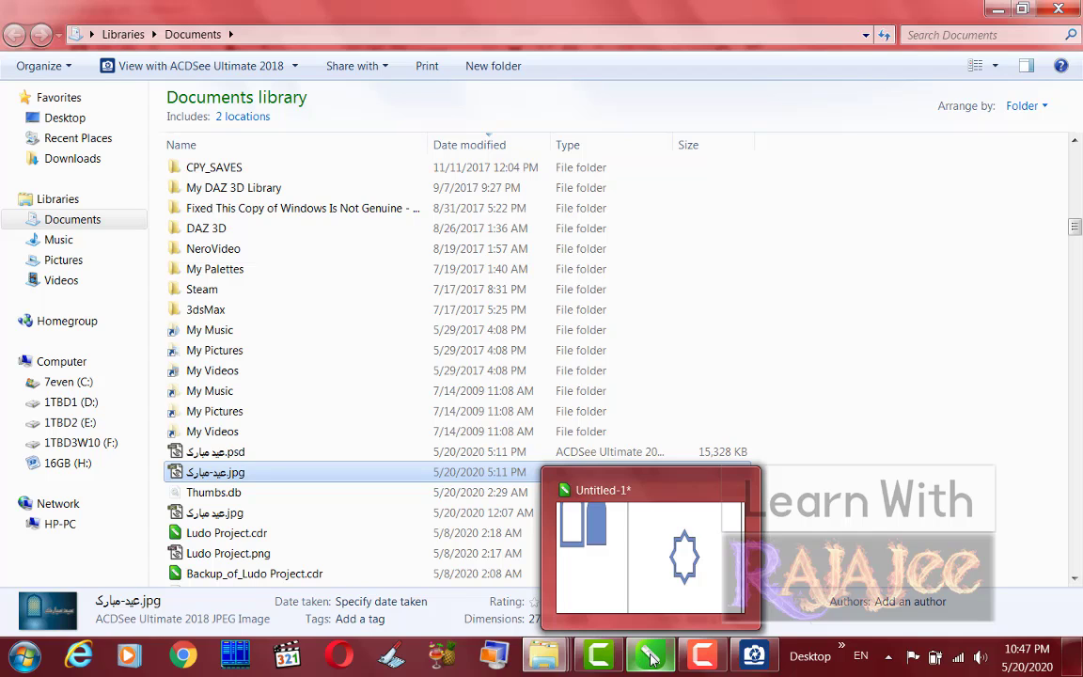
{"action": "left_click", "coordinate": [651, 660]}
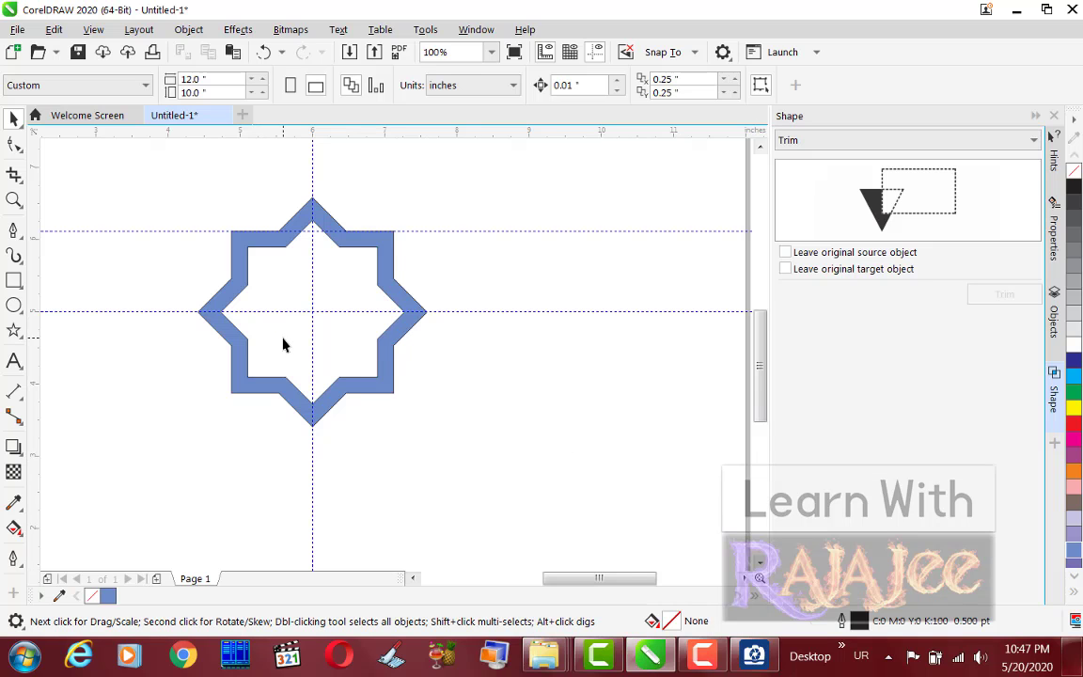
Draw an open two-segment half-kite, about 0.225 by 0.591 in, with the Pen tool, from the guideline intersection up to the vertical guideline.
{"action": "left_click", "coordinate": [14, 330]}
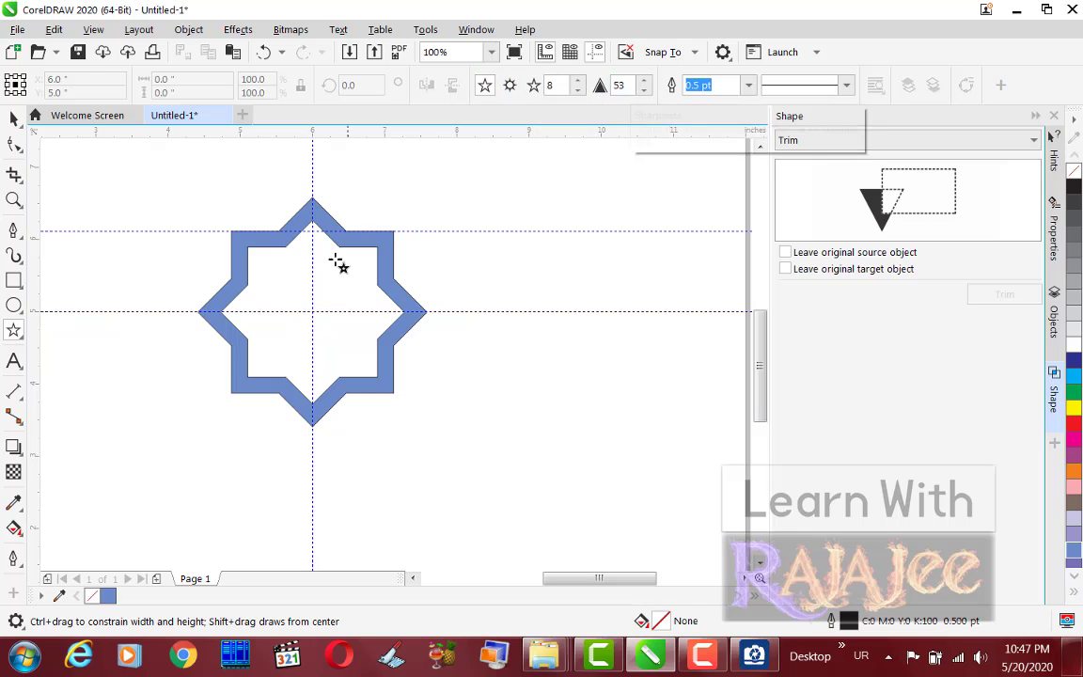
{"action": "left_click", "coordinate": [13, 230]}
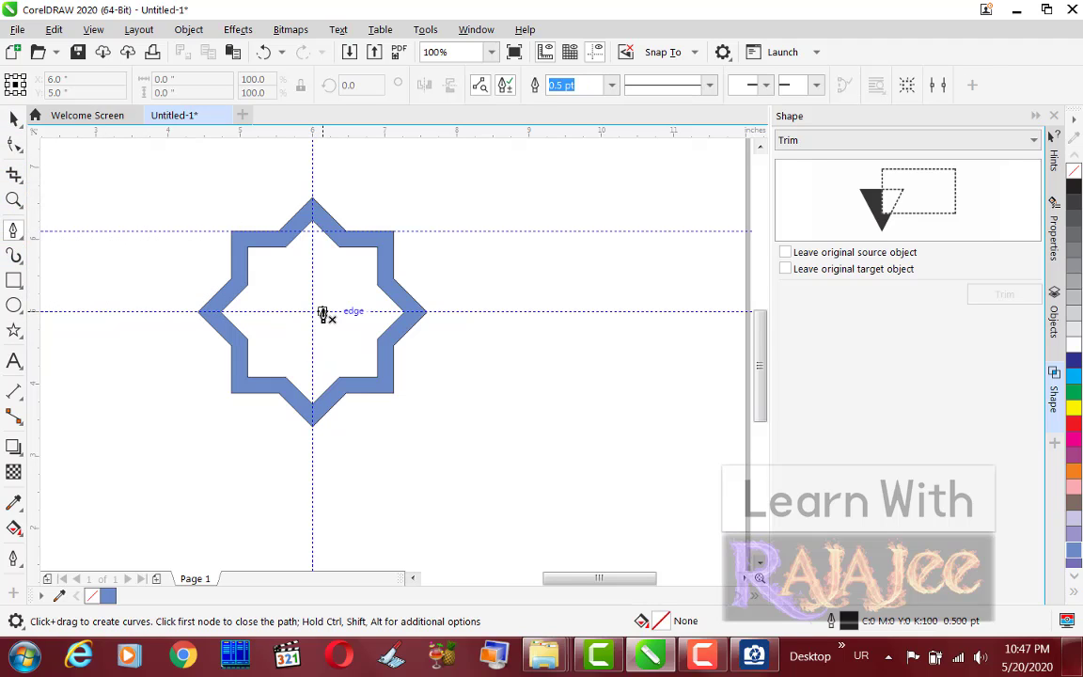
{"action": "scroll", "coordinate": [327, 311], "scroll_direction": "up", "scroll_amount": 2}
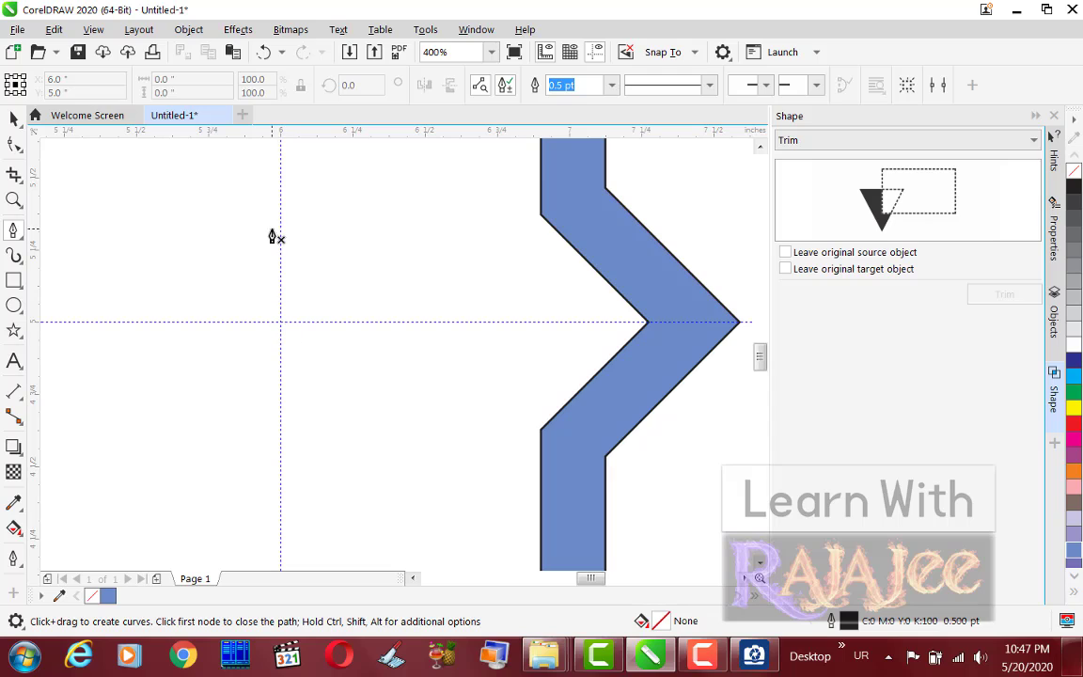
{"action": "left_click", "coordinate": [280, 321]}
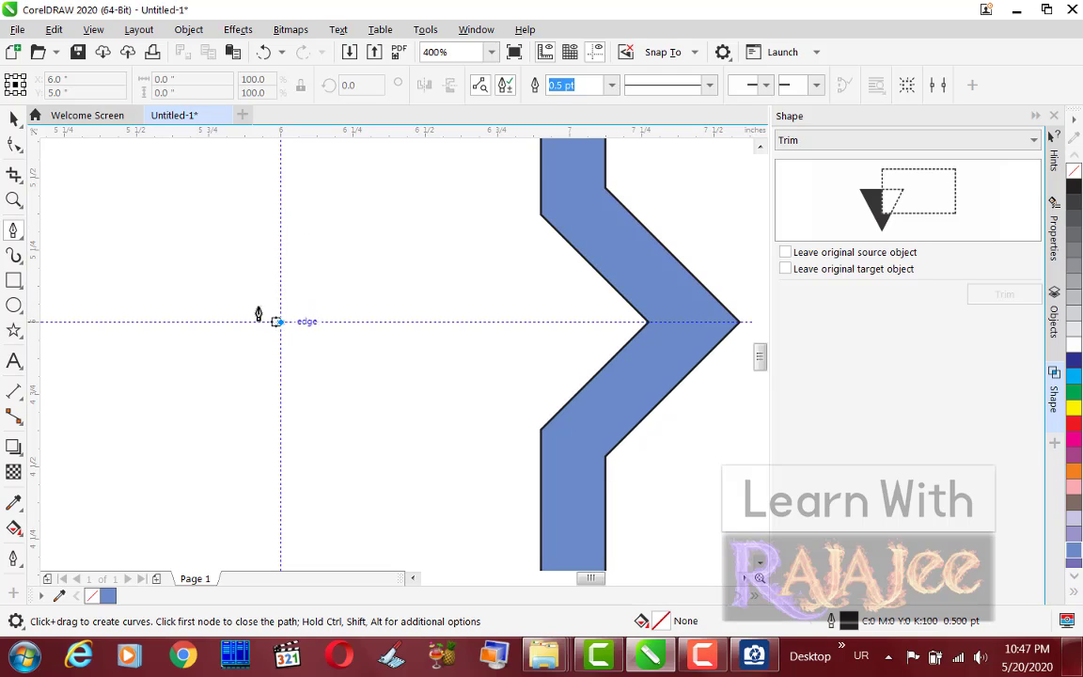
{"action": "left_click", "coordinate": [216, 264]}
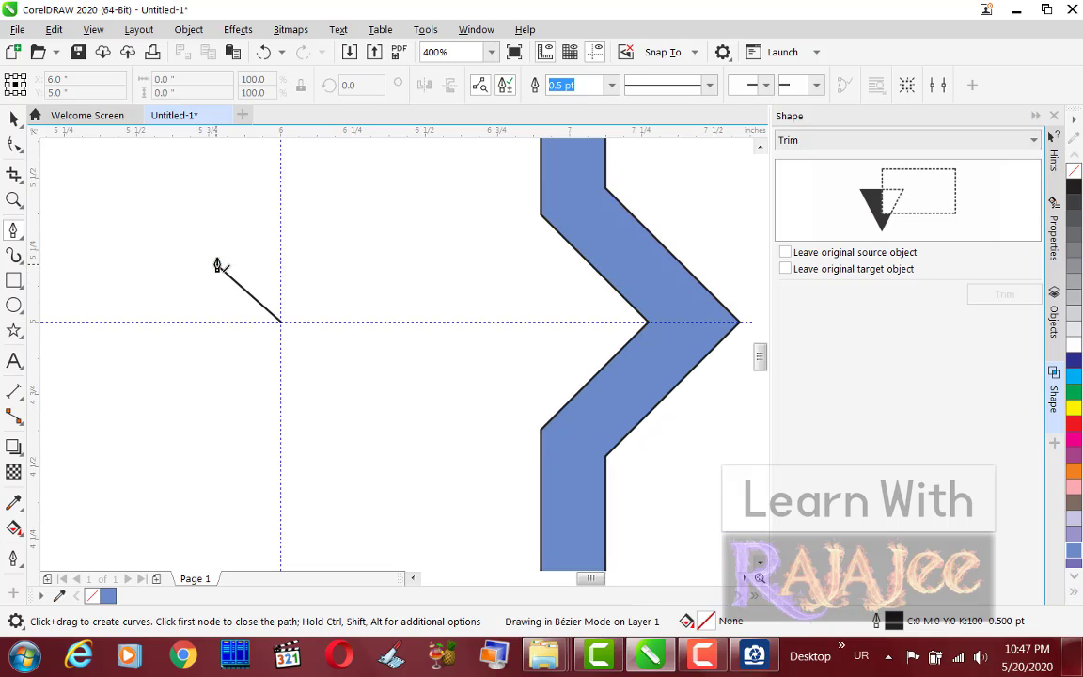
{"action": "left_click", "coordinate": [280, 152]}
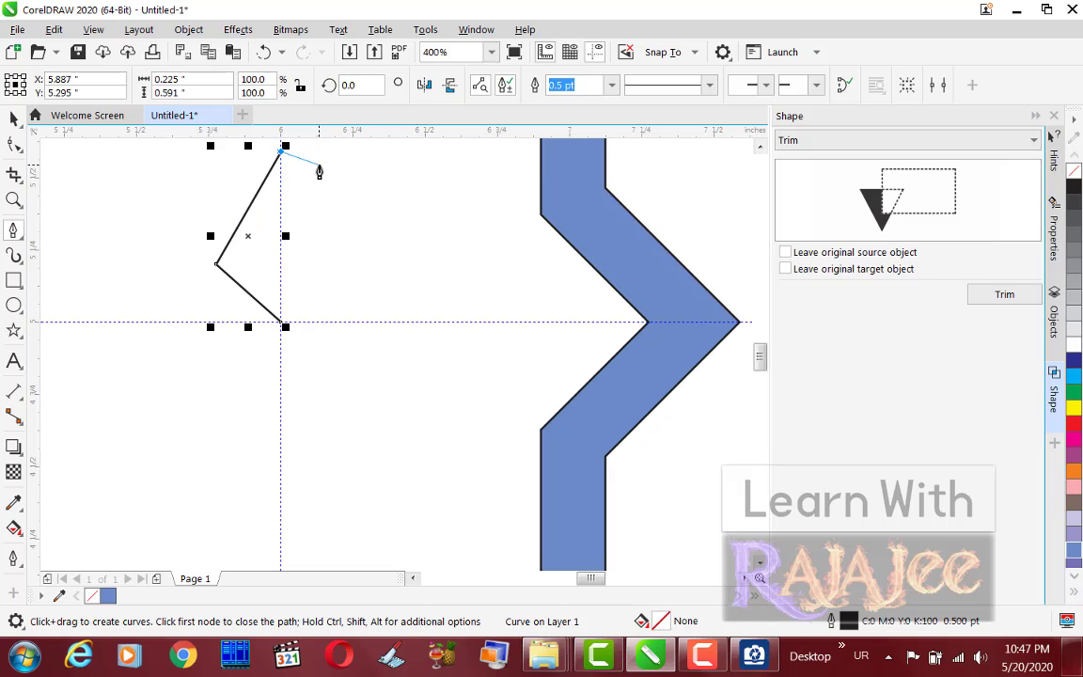
Mirror a copy of the half-kite across the vertical guideline and narrow both halves together to about 0.3 in wide.
{"action": "key", "text": "space"}
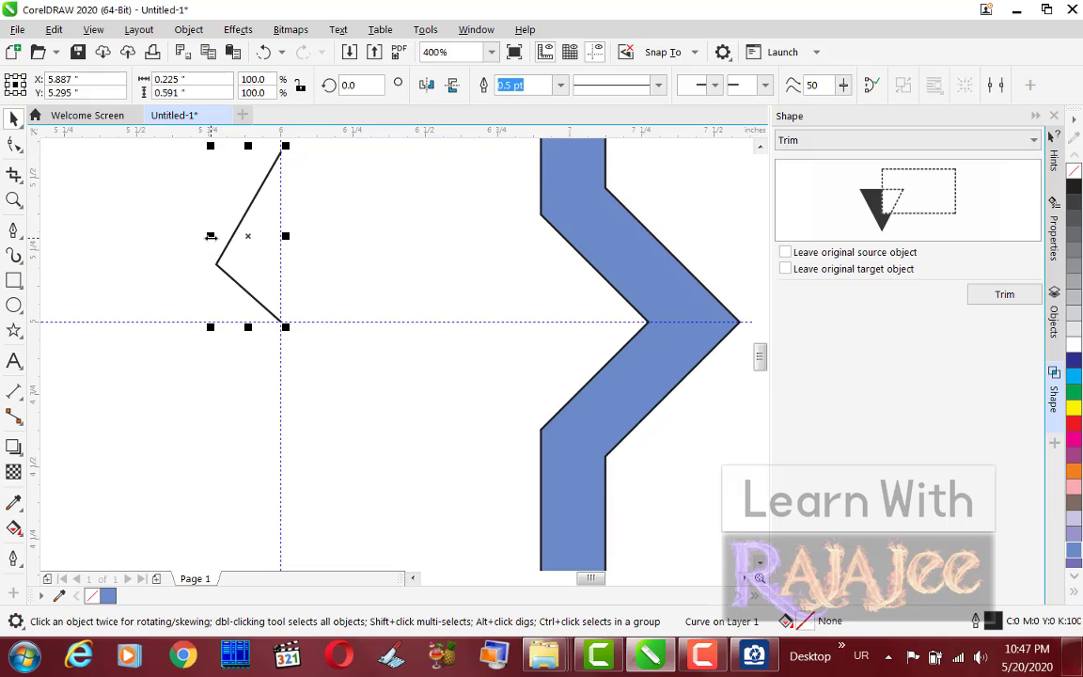
{"action": "left_click_drag", "start_coordinate": [210, 236], "coordinate": [289, 219]}
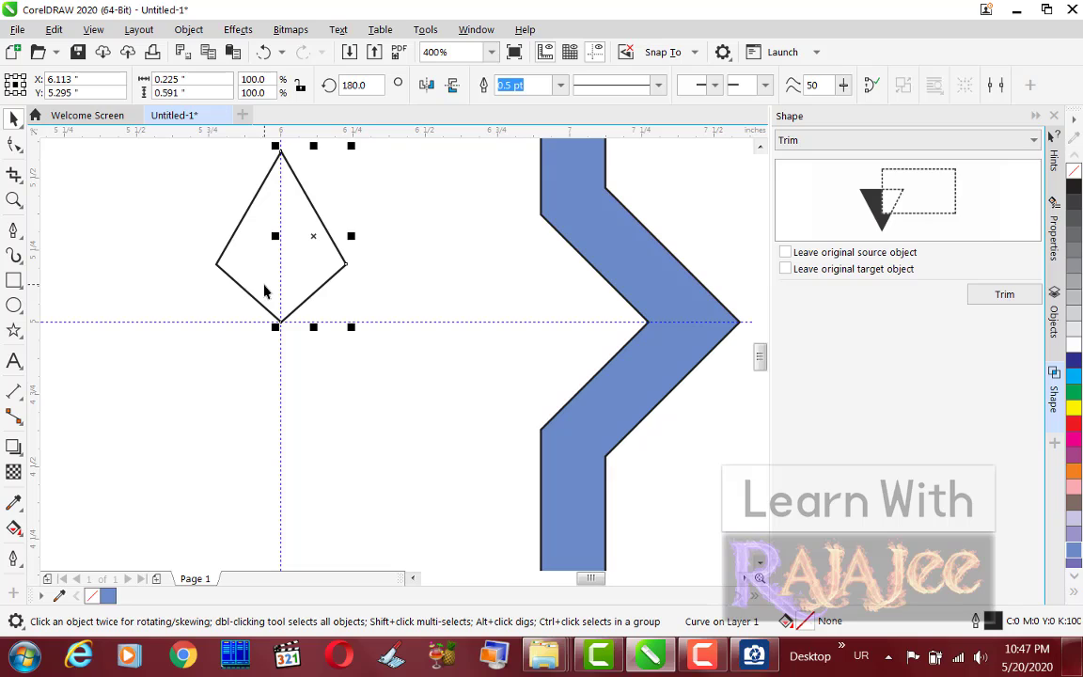
{"action": "left_click", "coordinate": [248, 242], "text": "shift"}
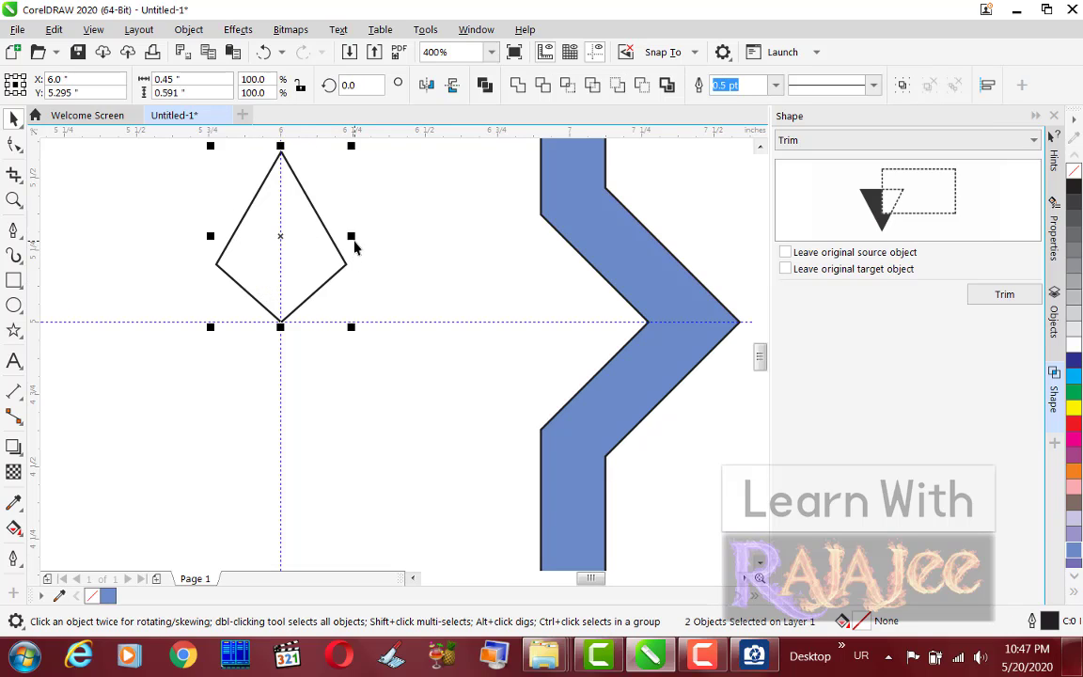
{"action": "left_click_drag", "start_coordinate": [352, 237], "coordinate": [332, 240]}
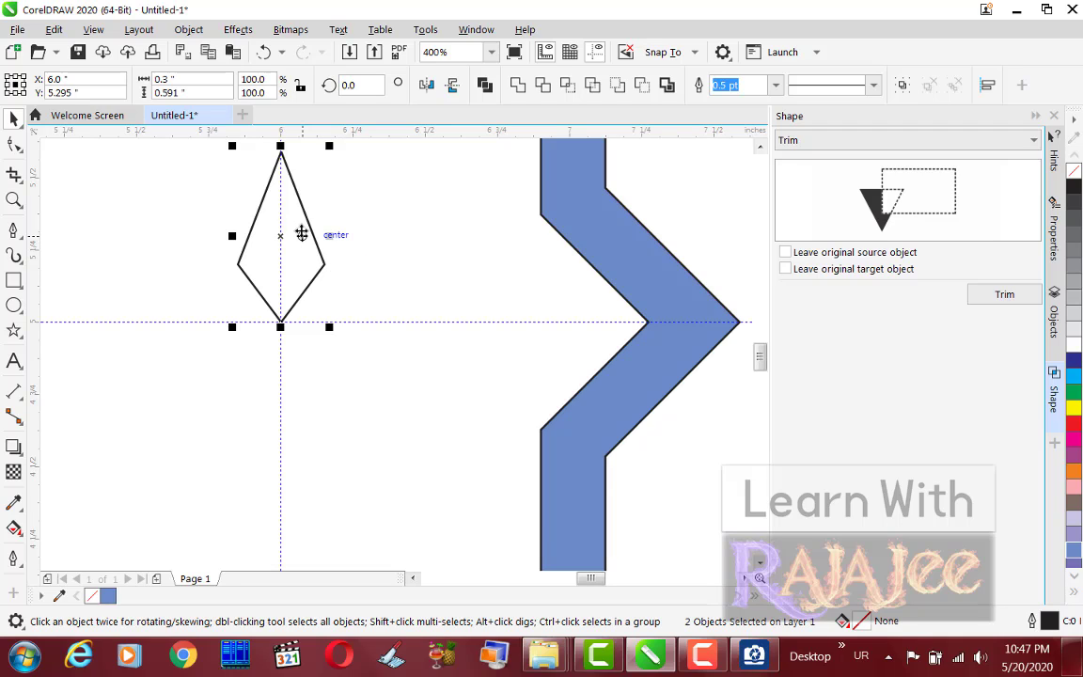
Combine the two kite halves into one curve and join the two end nodes at the upper tip.
{"action": "key", "text": "ctrl+l"}
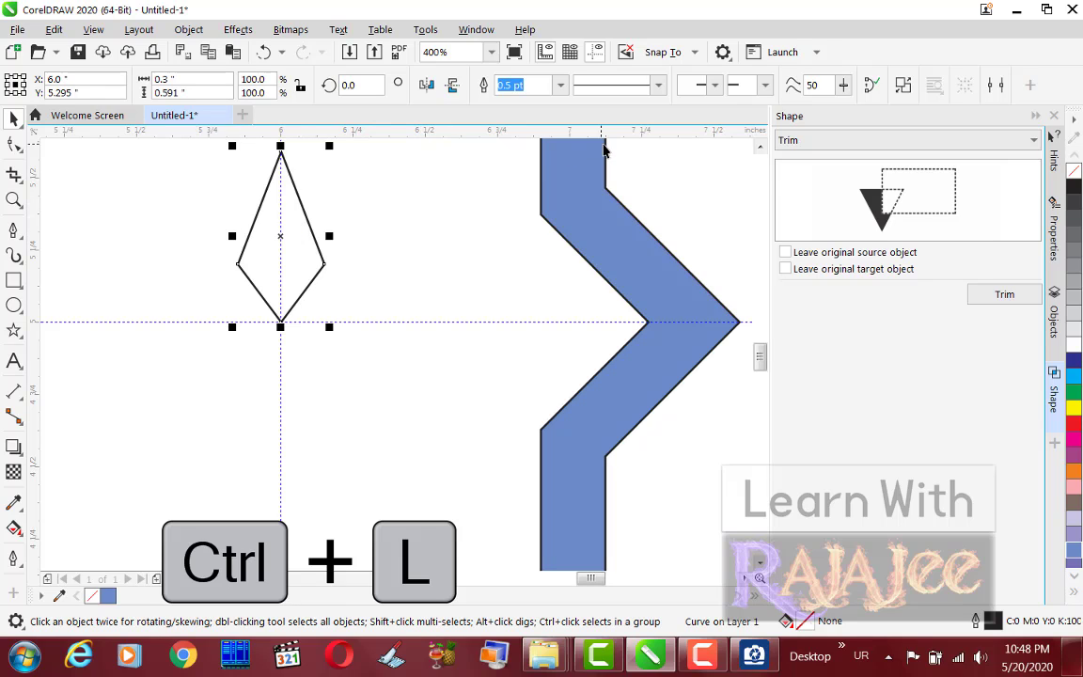
{"action": "scroll", "coordinate": [672, 150], "scroll_direction": "up", "scroll_amount": 2}
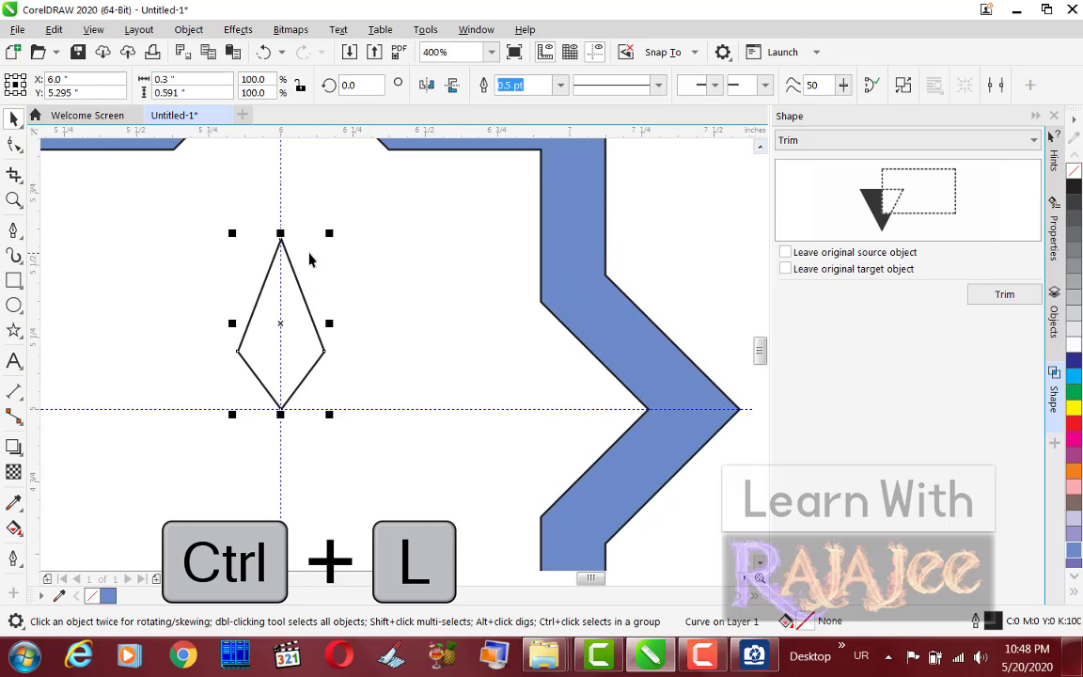
{"action": "scroll", "coordinate": [296, 260], "scroll_direction": "up", "scroll_amount": 1}
{"action": "left_click", "coordinate": [14, 143]}
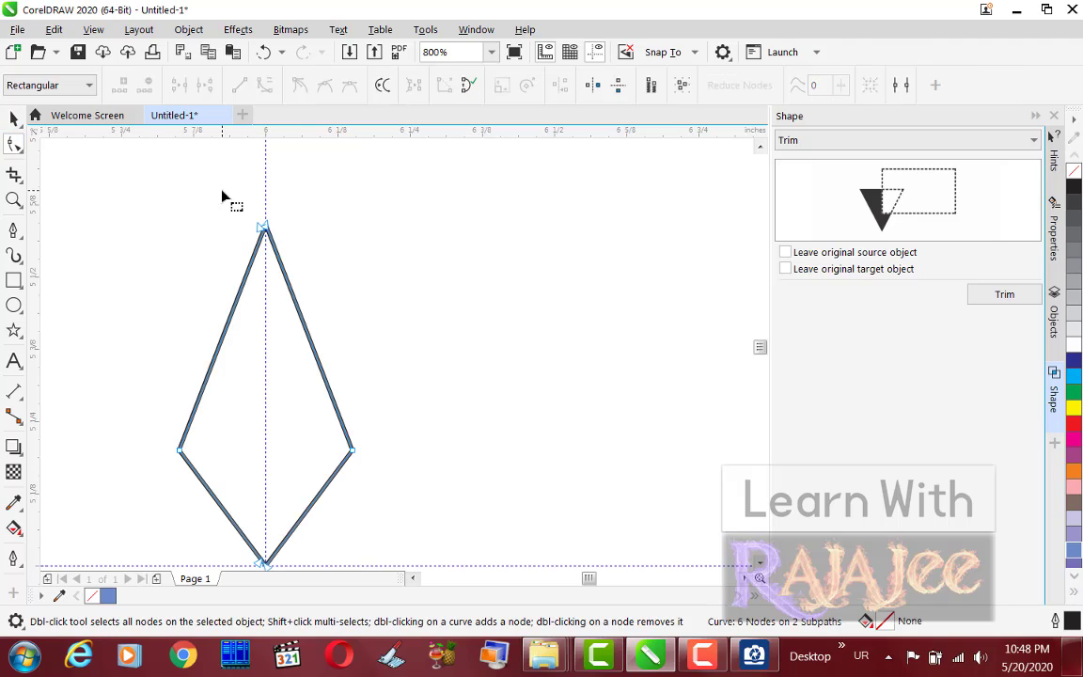
{"action": "left_click_drag", "start_coordinate": [222, 190], "coordinate": [318, 272]}
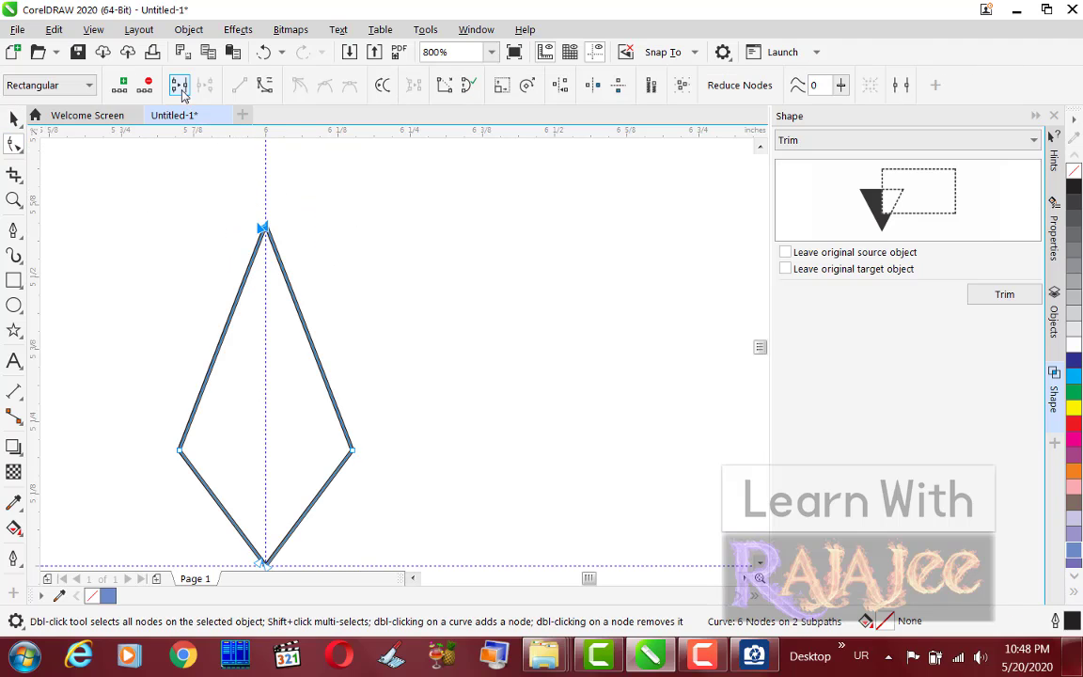
{"action": "left_click", "coordinate": [178, 85]}
Close the kite by joining the two end nodes at its lower tip, and leave node editing with nothing selected.
{"action": "scroll", "coordinate": [678, 503], "scroll_direction": "down", "scroll_amount": 2}
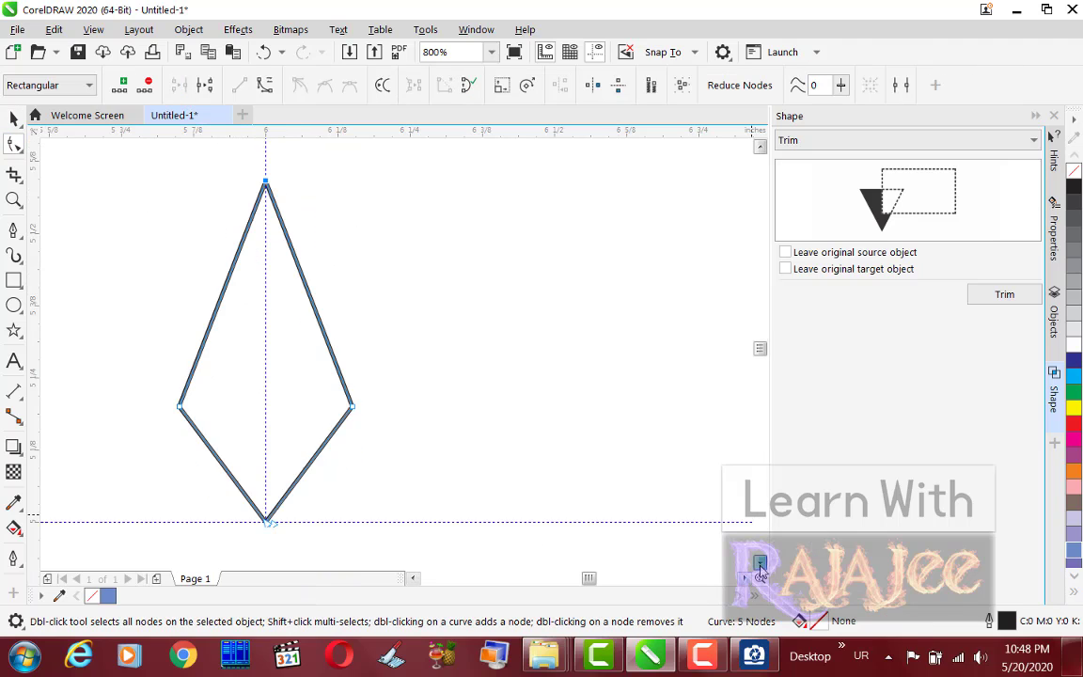
{"action": "left_click_drag", "start_coordinate": [295, 519], "coordinate": [233, 447]}
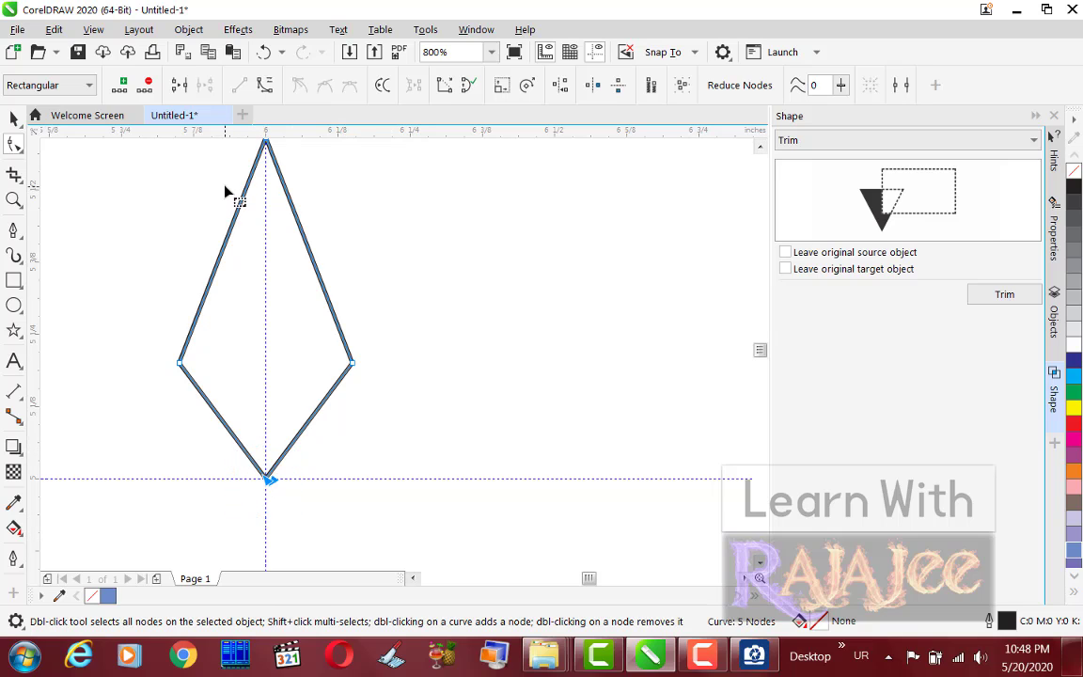
{"action": "left_click", "coordinate": [175, 87]}
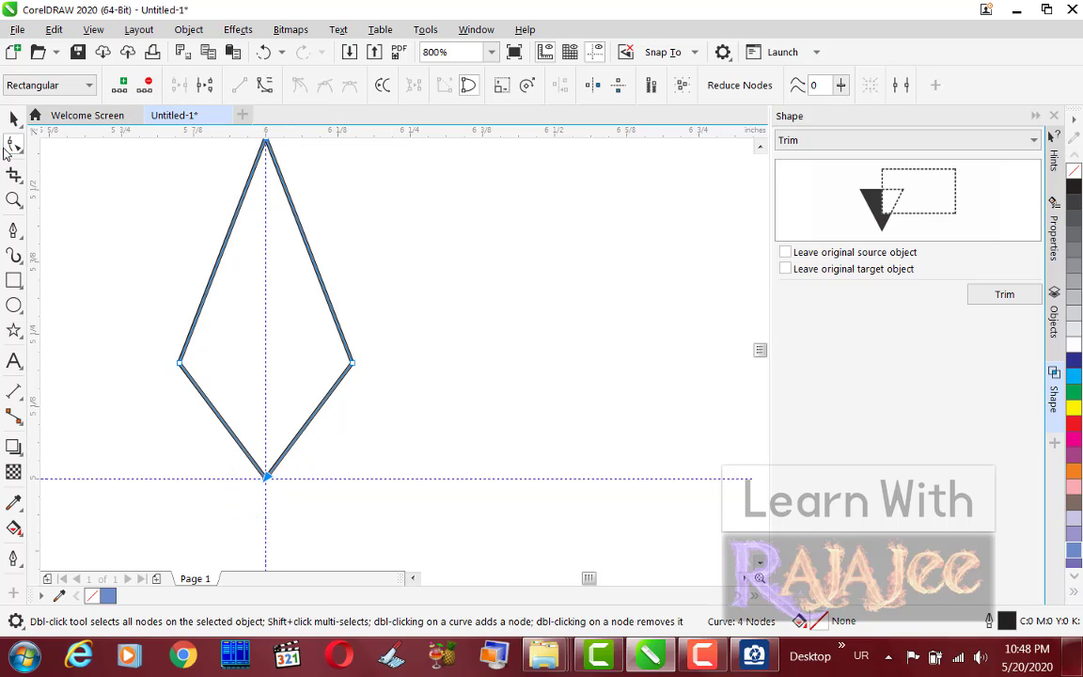
{"action": "left_click", "coordinate": [13, 118]}
{"action": "left_click", "coordinate": [63, 164]}
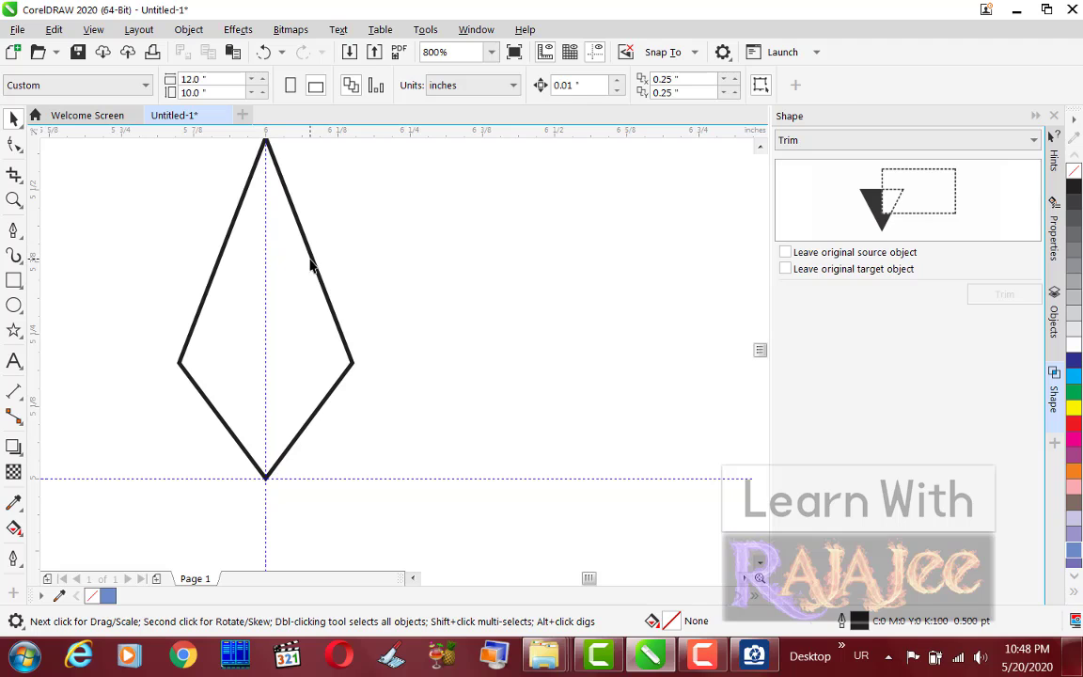
Check the reference image again for the arrangement of the inner star lines, and return to the drawing.
{"action": "left_click", "coordinate": [310, 264]}
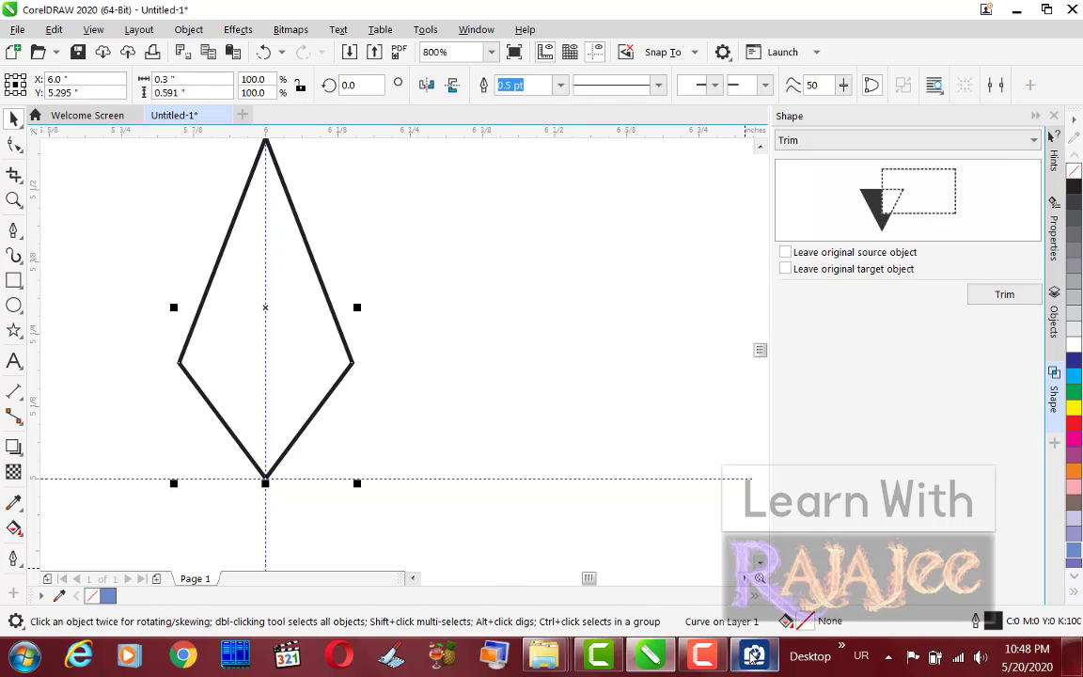
{"action": "left_click", "coordinate": [753, 656]}
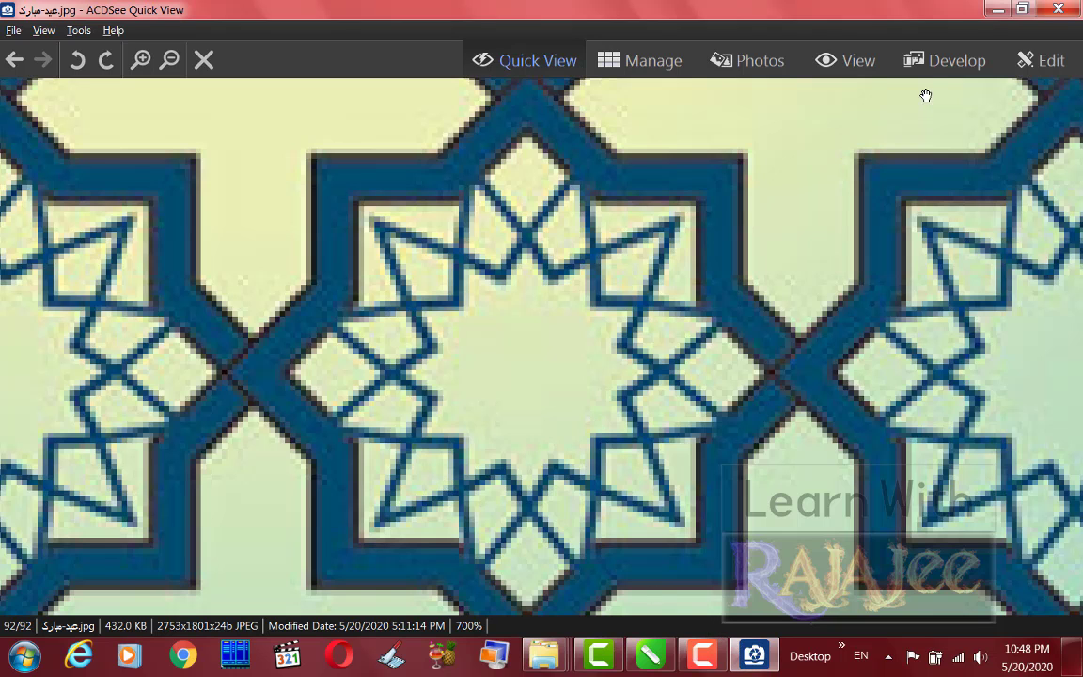
{"action": "left_click", "coordinate": [998, 11]}
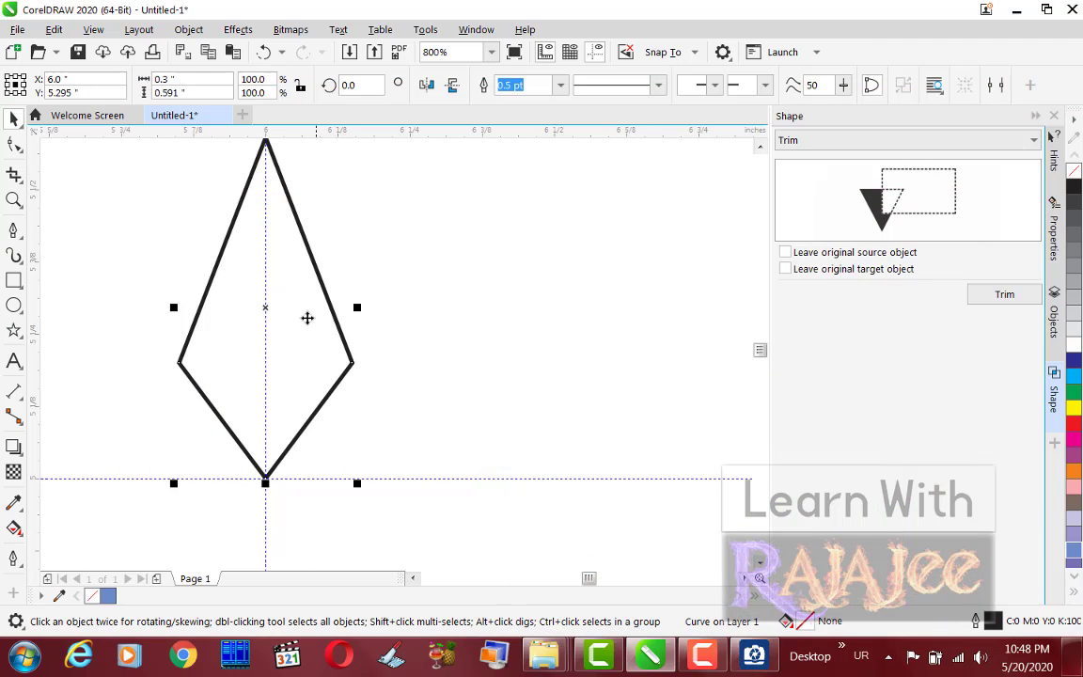
Test the closed kite with a cyan fill and no outline, and restore it to no fill with a black outline.
{"action": "left_click", "coordinate": [287, 320]}
{"action": "left_click", "coordinate": [293, 312]}
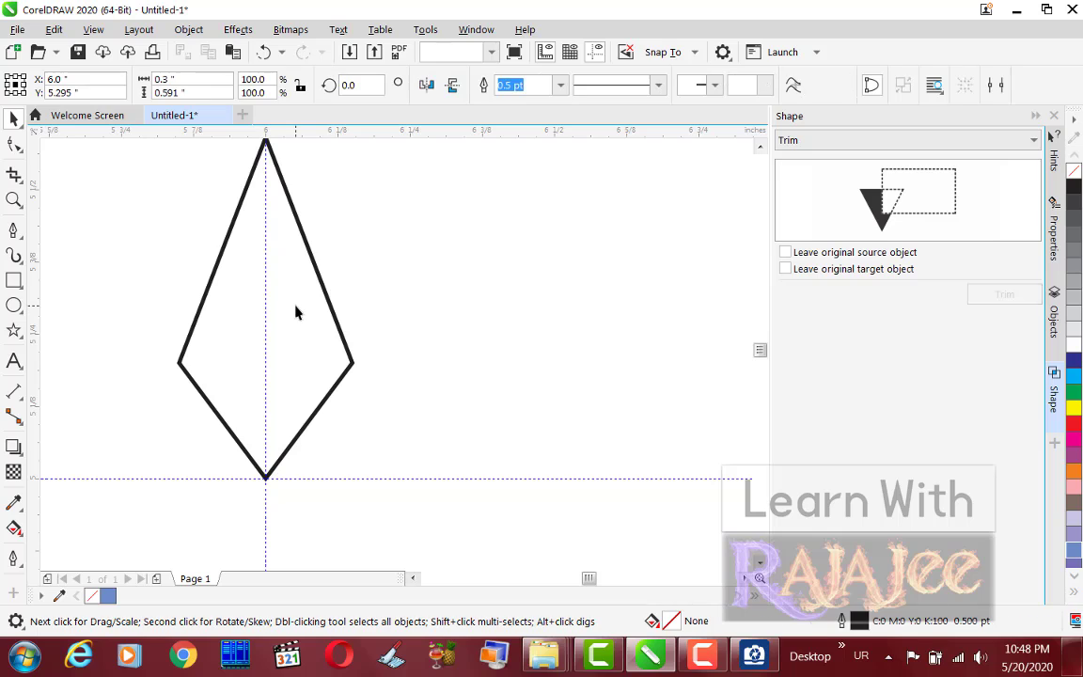
{"action": "left_click", "coordinate": [1071, 377]}
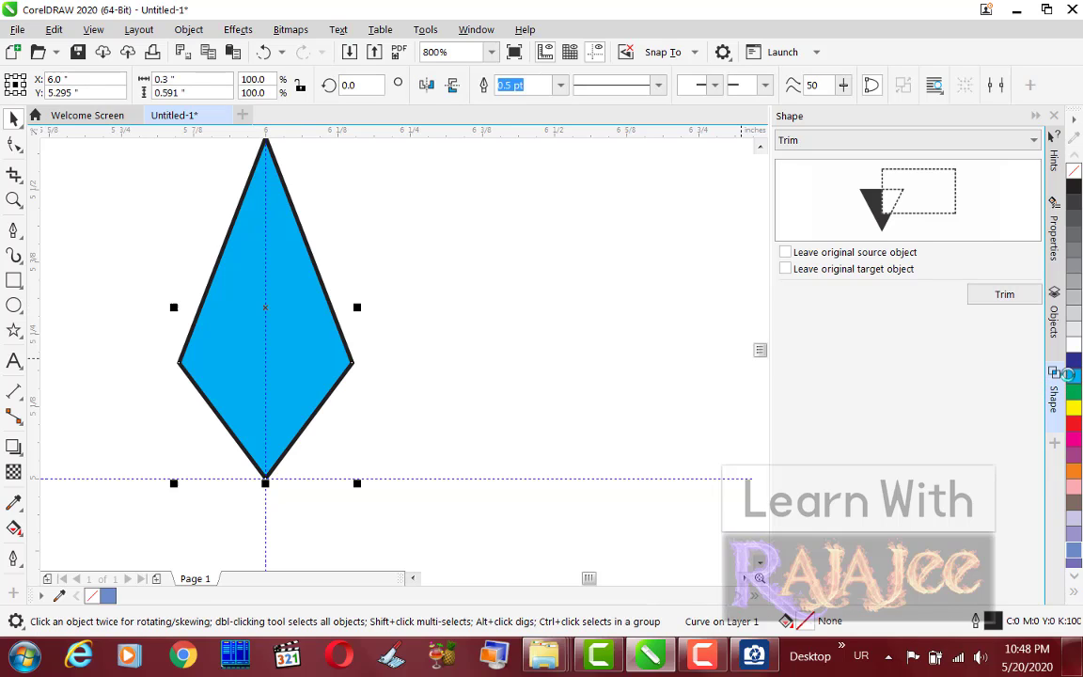
{"action": "right_click", "coordinate": [1073, 176]}
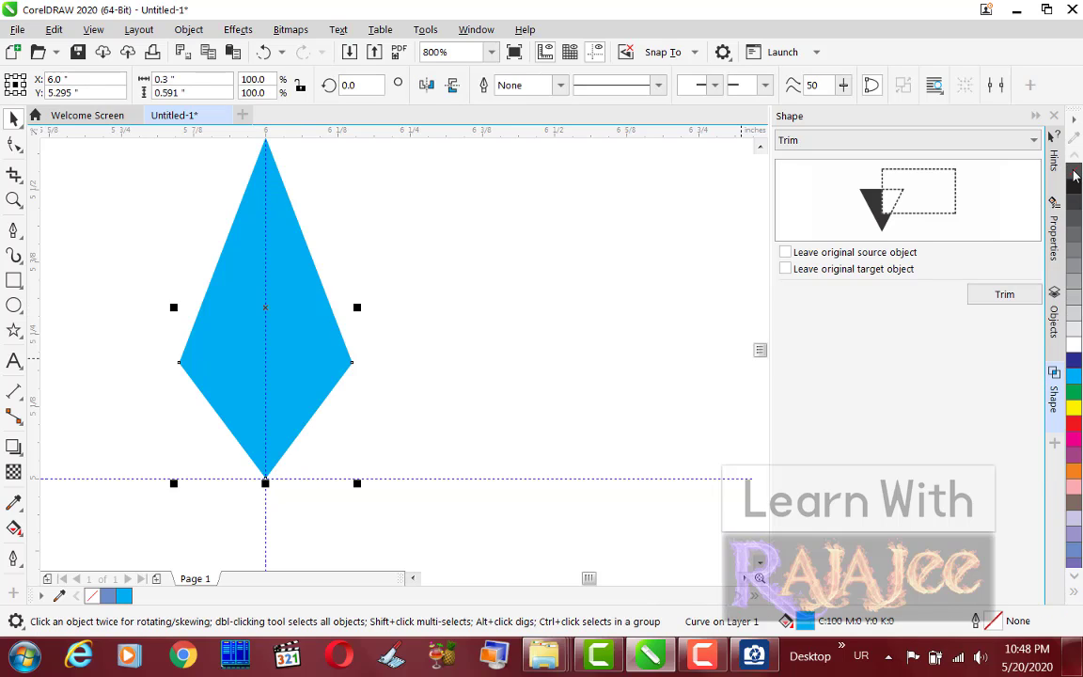
{"action": "left_click", "coordinate": [1075, 173]}
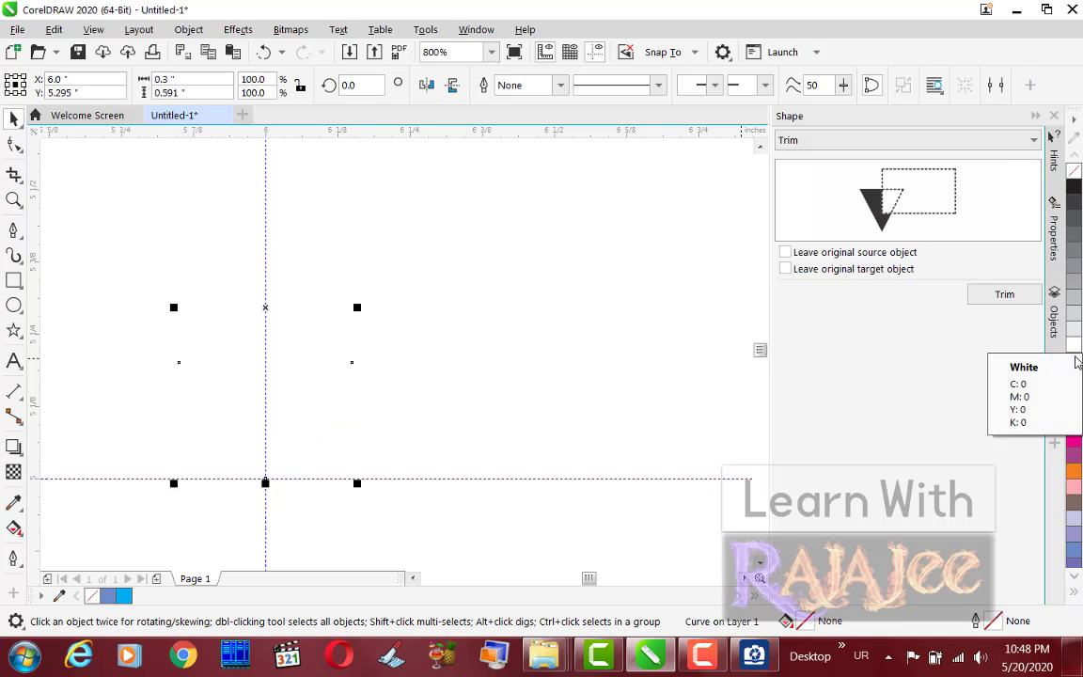
{"action": "right_click", "coordinate": [1070, 191]}
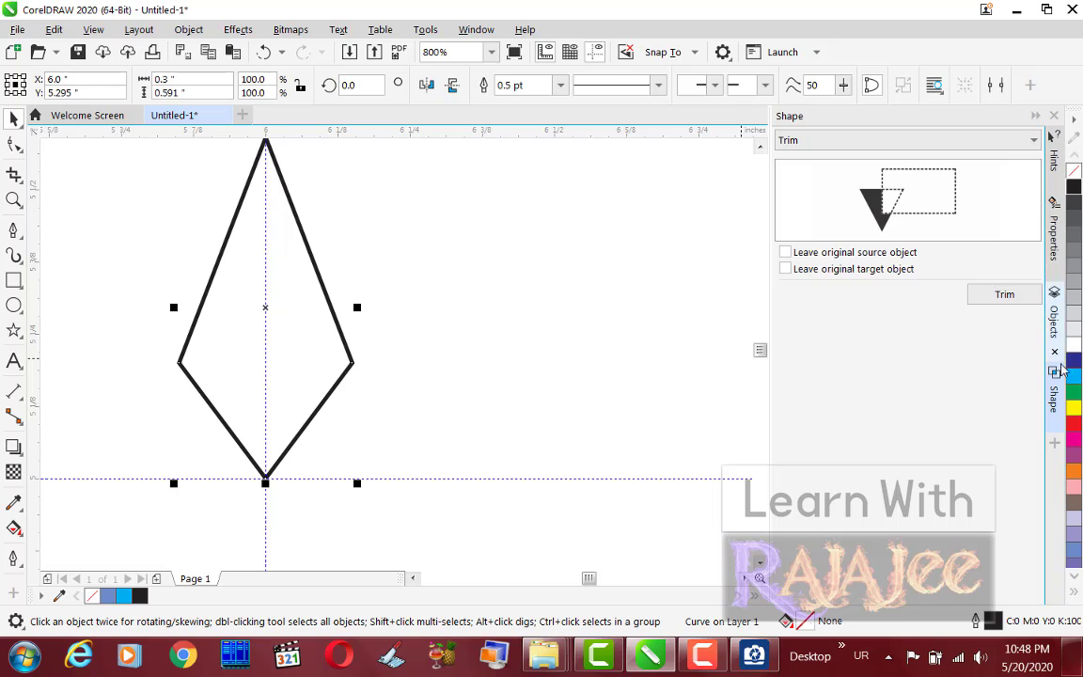
{"action": "left_click", "coordinate": [381, 321]}
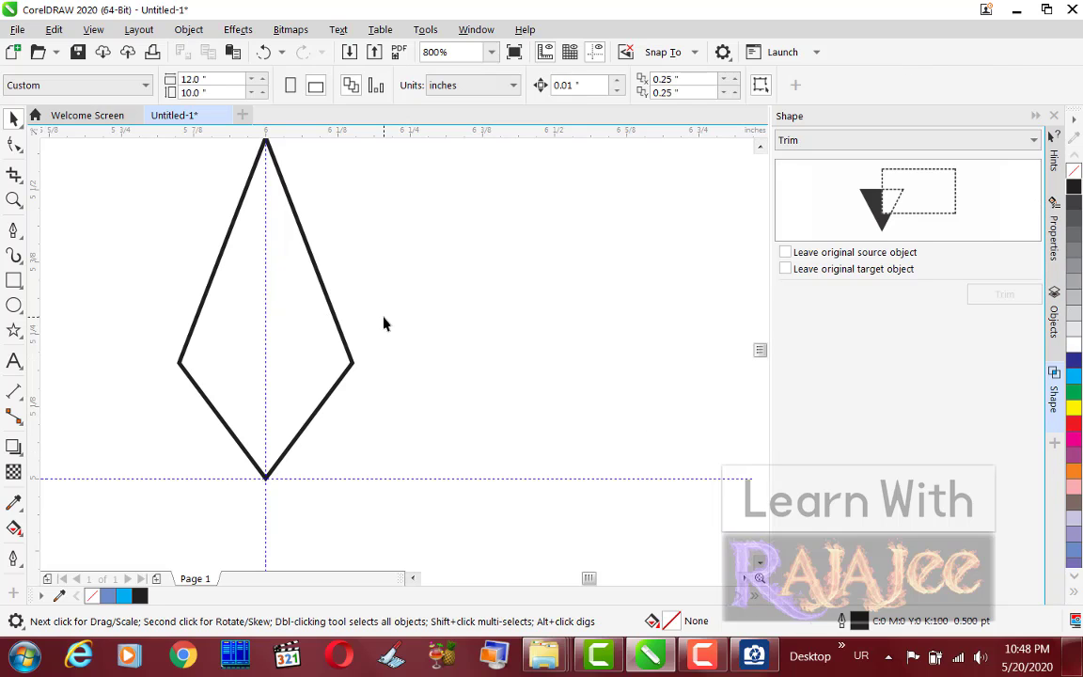
Nudge the kite straight up along the vertical guideline until its centre is at Y 5.505 in.
{"action": "left_click", "coordinate": [310, 301]}
{"action": "scroll", "coordinate": [324, 307], "scroll_direction": "down", "scroll_amount": 1}
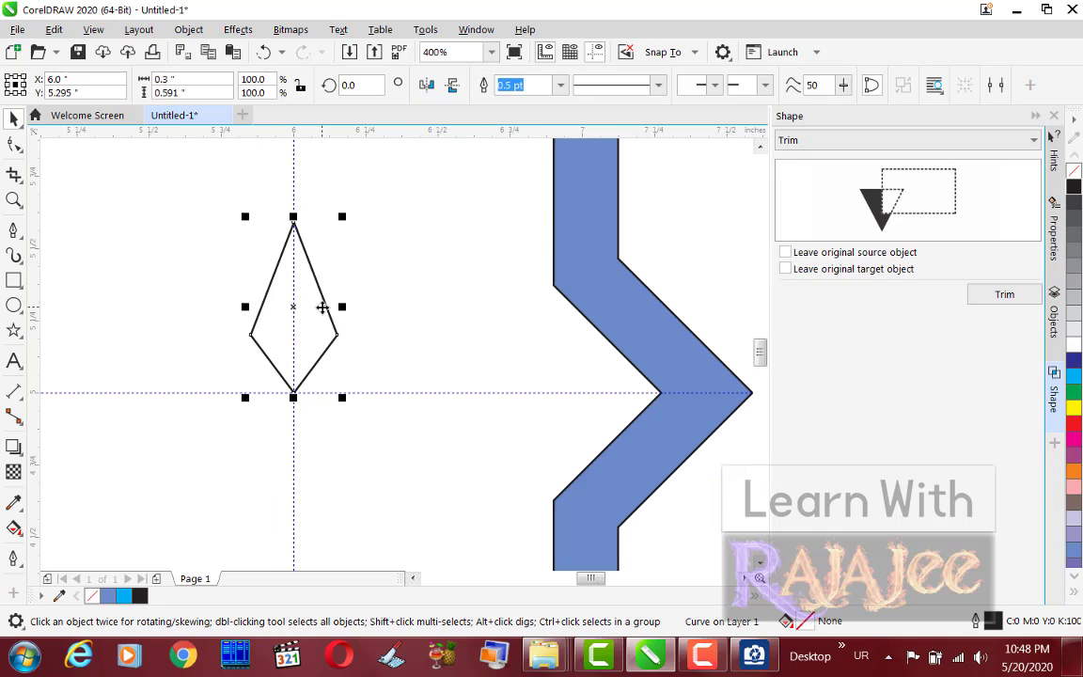
{"action": "left_click", "coordinate": [760, 145]}
{"action": "left_click", "coordinate": [760, 146]}
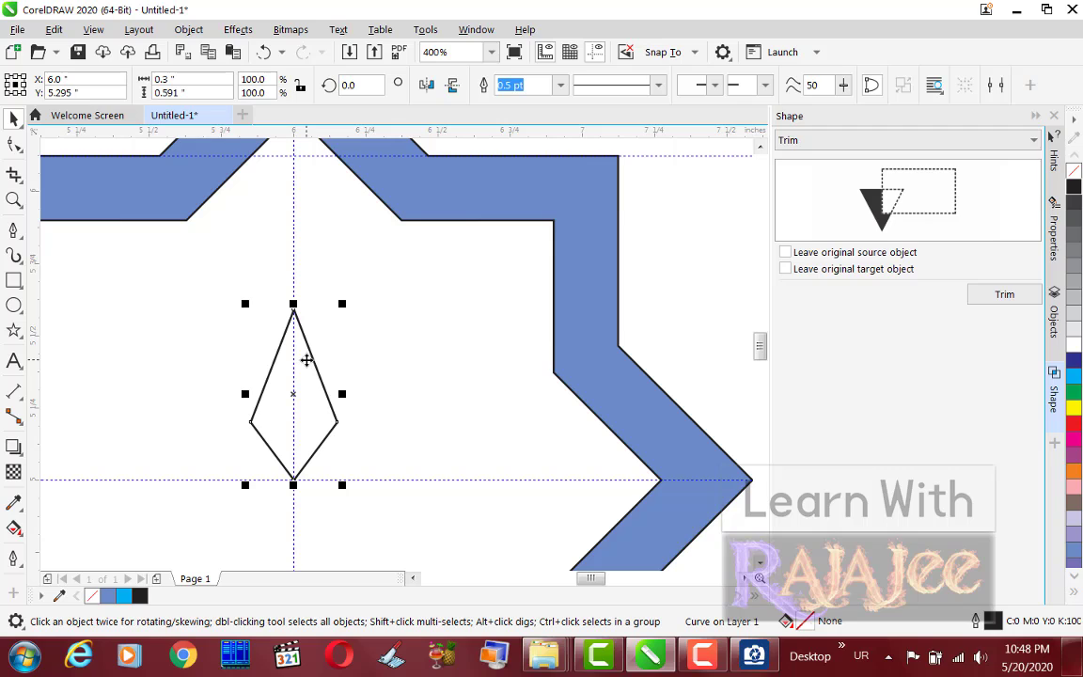
{"action": "key", "text": "Up"}
{"action": "key", "text": "Up"}
{"action": "key", "text": "Up"}
{"action": "key", "text": "Up"}
{"action": "key", "text": "Up"}
{"action": "key", "text": "Up"}
{"action": "key", "text": "Up"}
{"action": "key", "text": "Up"}
{"action": "key", "text": "Up"}
{"action": "key", "text": "Up"}
{"action": "key", "text": "Up"}
{"action": "key", "text": "Up"}
{"action": "key", "text": "Up"}
{"action": "key", "text": "Up"}
{"action": "key", "text": "Up"}
{"action": "key", "text": "Up"}
{"action": "key", "text": "Up"}
{"action": "key", "text": "Up"}
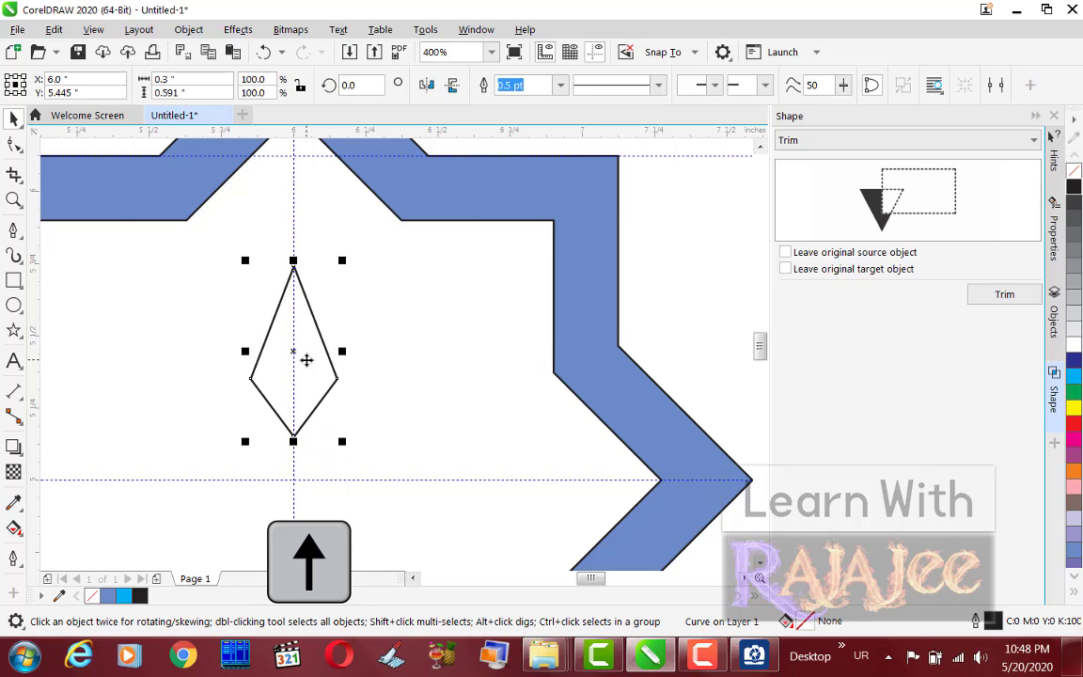
{"action": "key", "text": "Up"}
{"action": "key", "text": "Up"}
{"action": "key", "text": "Up"}
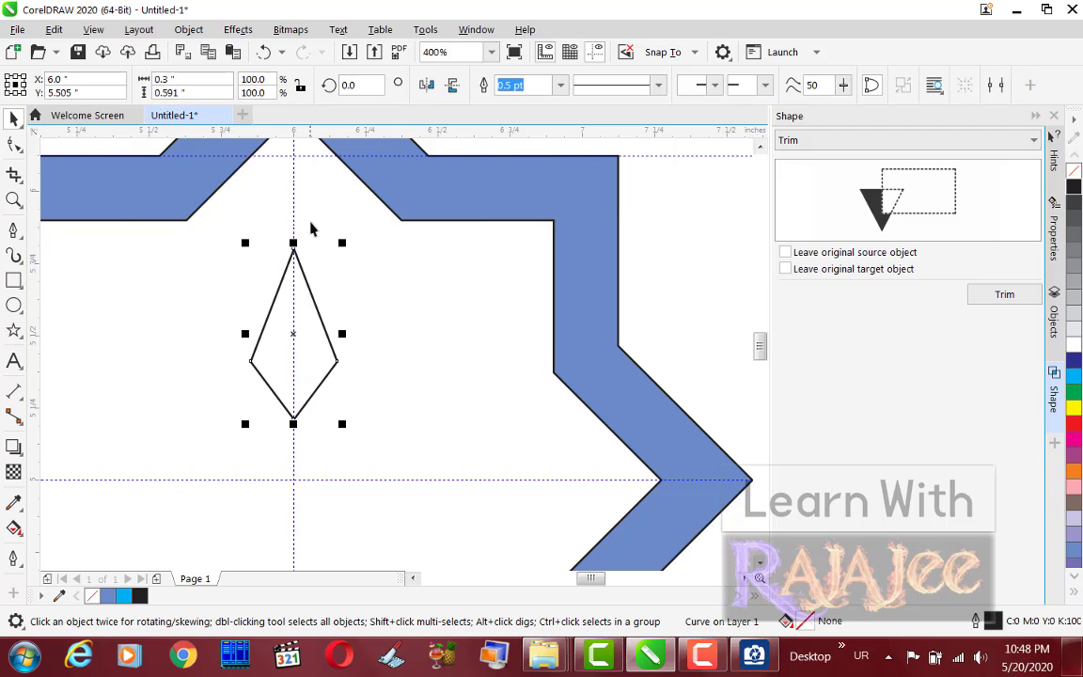
Rotate the kite to 315° and move it into the ring's upper-right area, centred at about X 6.53 in, Y 5.536 in.
{"action": "left_click", "coordinate": [294, 333]}
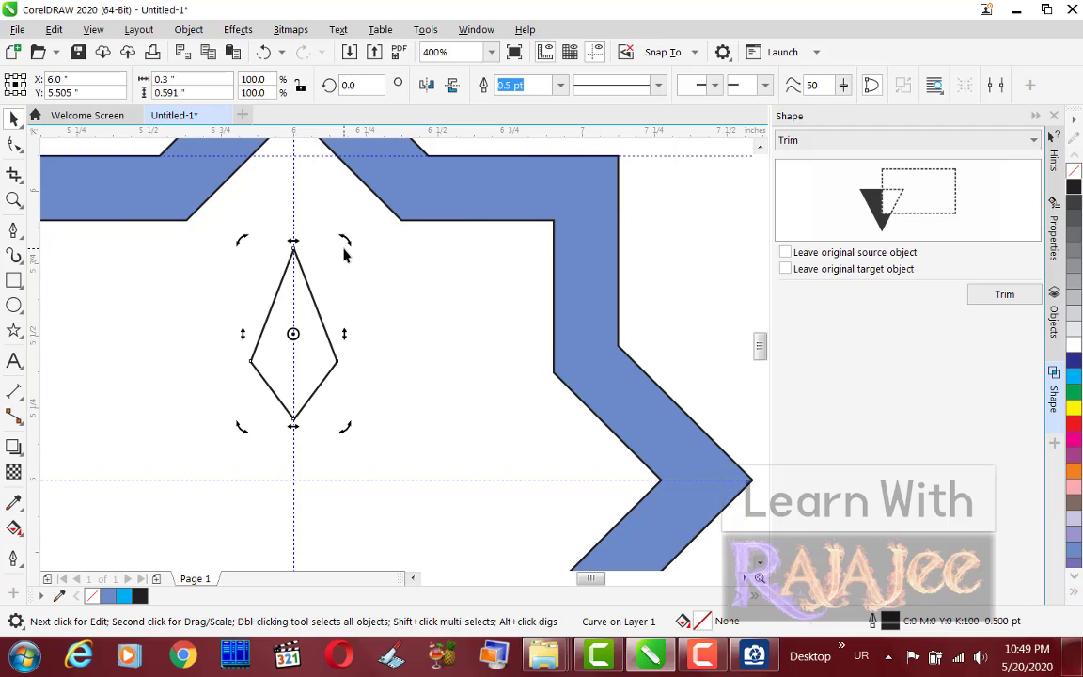
{"action": "mouse_move", "coordinate": [345, 241]}
{"action": "left_mouse_down"}
{"action": "mouse_move", "coordinate": [403, 318]}
{"action": "mouse_move", "coordinate": [405, 297]}
{"action": "mouse_move", "coordinate": [353, 275]}
{"action": "mouse_move", "coordinate": [213, 276]}
{"action": "mouse_move", "coordinate": [224, 258]}
{"action": "mouse_move", "coordinate": [264, 248]}
{"action": "left_mouse_up"}
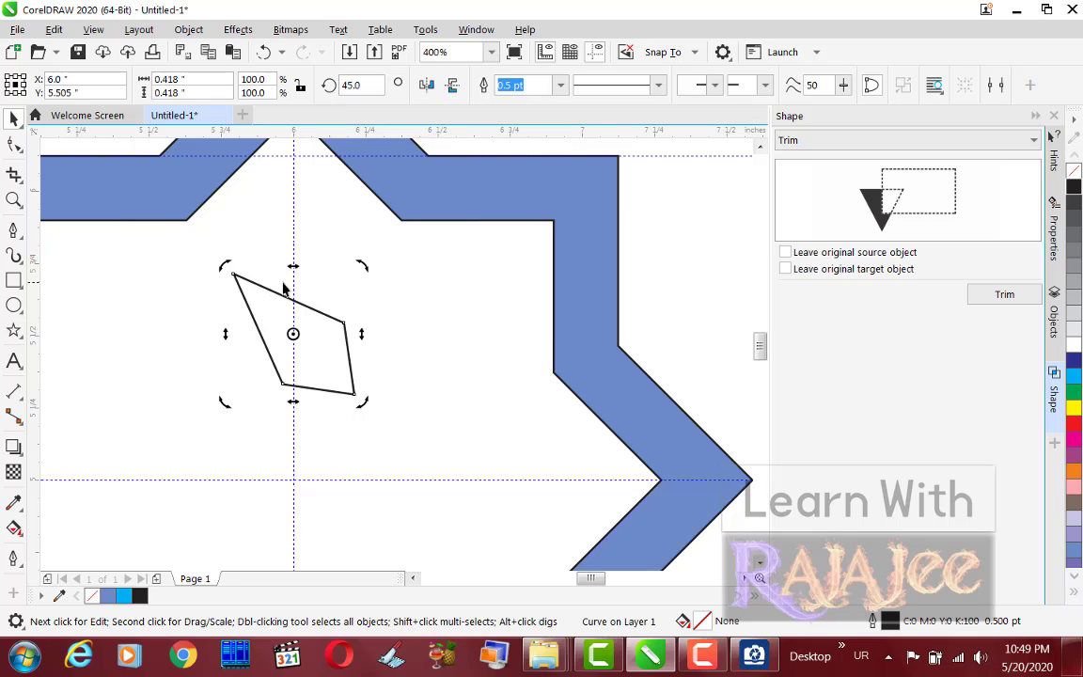
{"action": "left_click", "coordinate": [364, 84]}
{"action": "left_click_drag", "start_coordinate": [366, 83], "coordinate": [297, 82]}
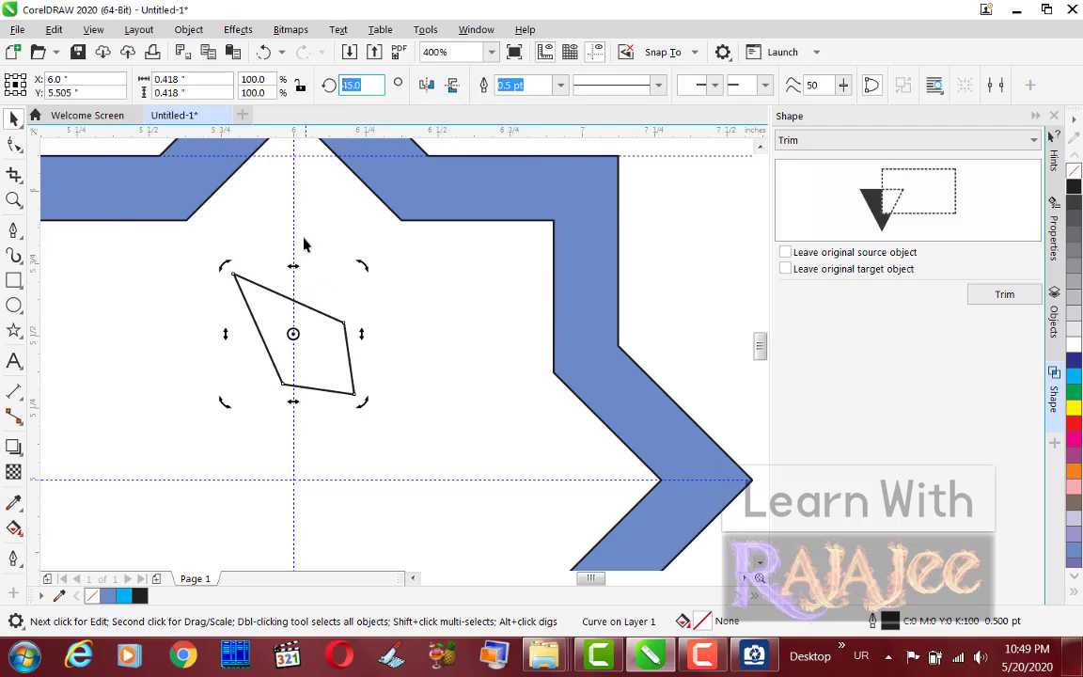
{"action": "type", "text": "1"}
{"action": "key", "text": "Return"}
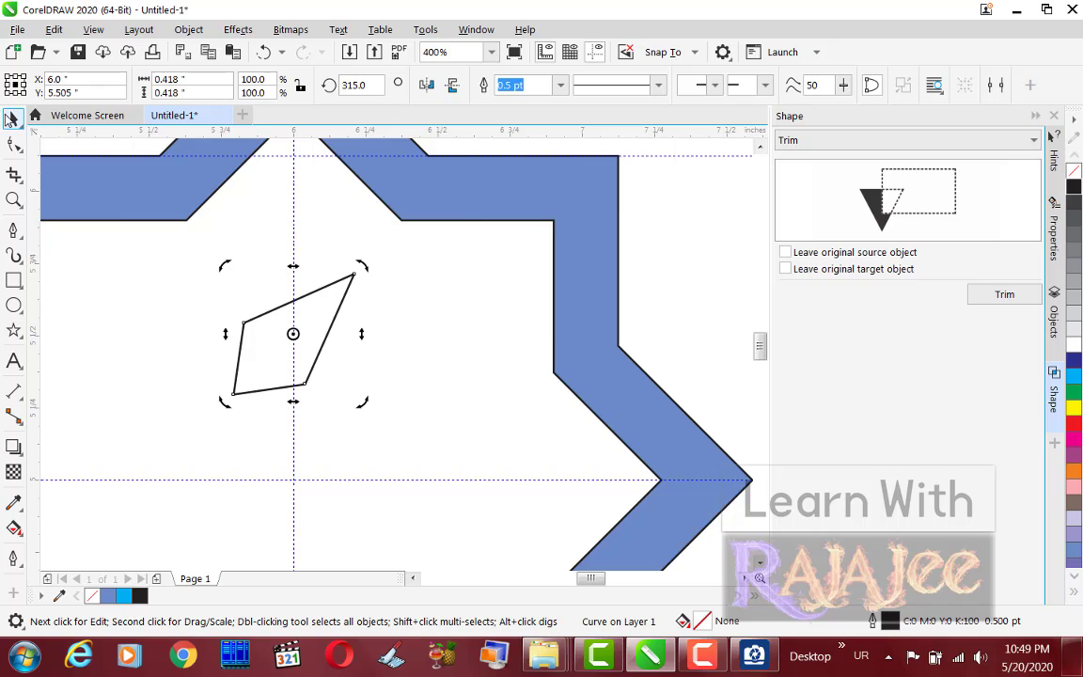
{"action": "left_click", "coordinate": [315, 368]}
{"action": "left_click", "coordinate": [314, 328]}
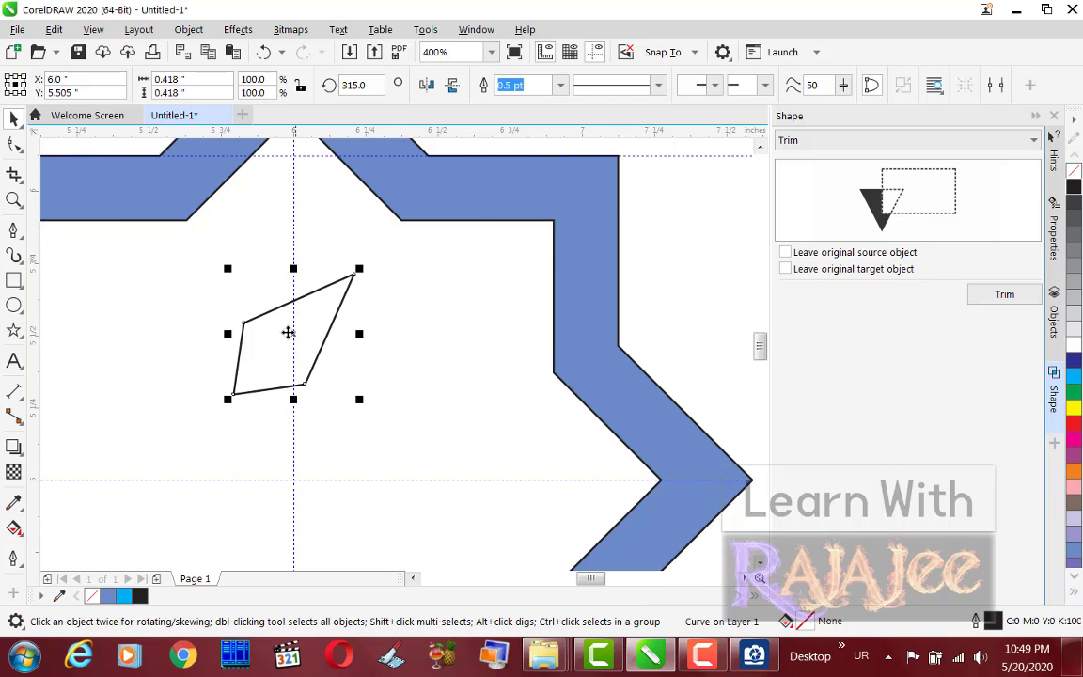
{"action": "left_click_drag", "start_coordinate": [289, 331], "coordinate": [447, 333]}
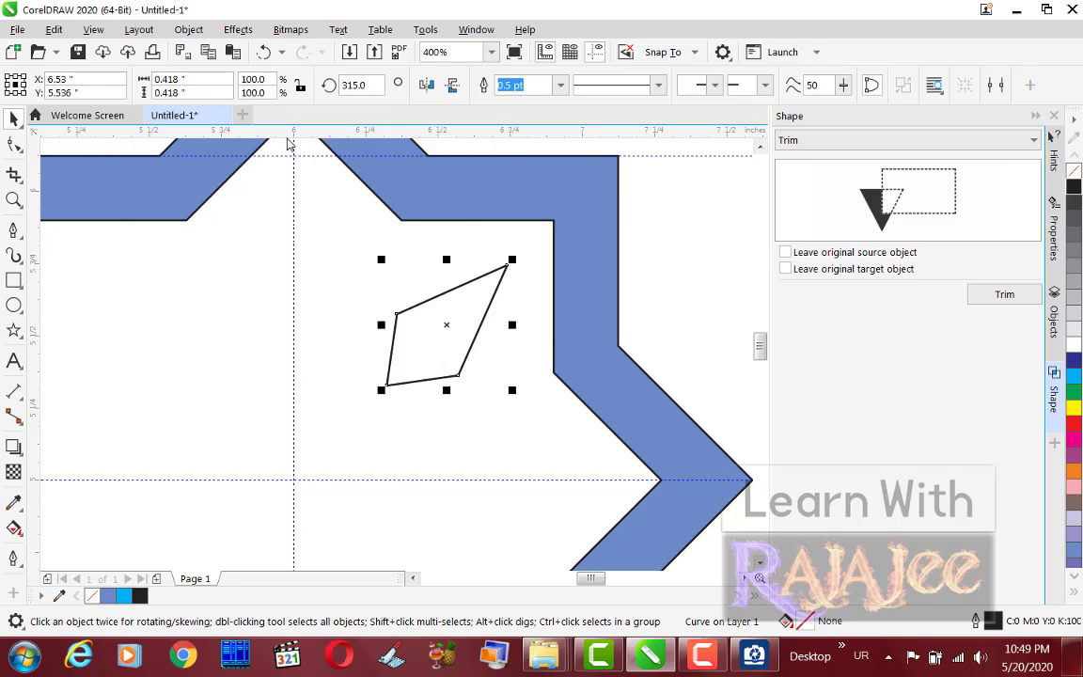
Add a guideline, rotate it to 45°, and centre it on the page so it passes through X 6.0 in, Y 5.0 in.
{"action": "left_click_drag", "start_coordinate": [290, 131], "coordinate": [294, 366]}
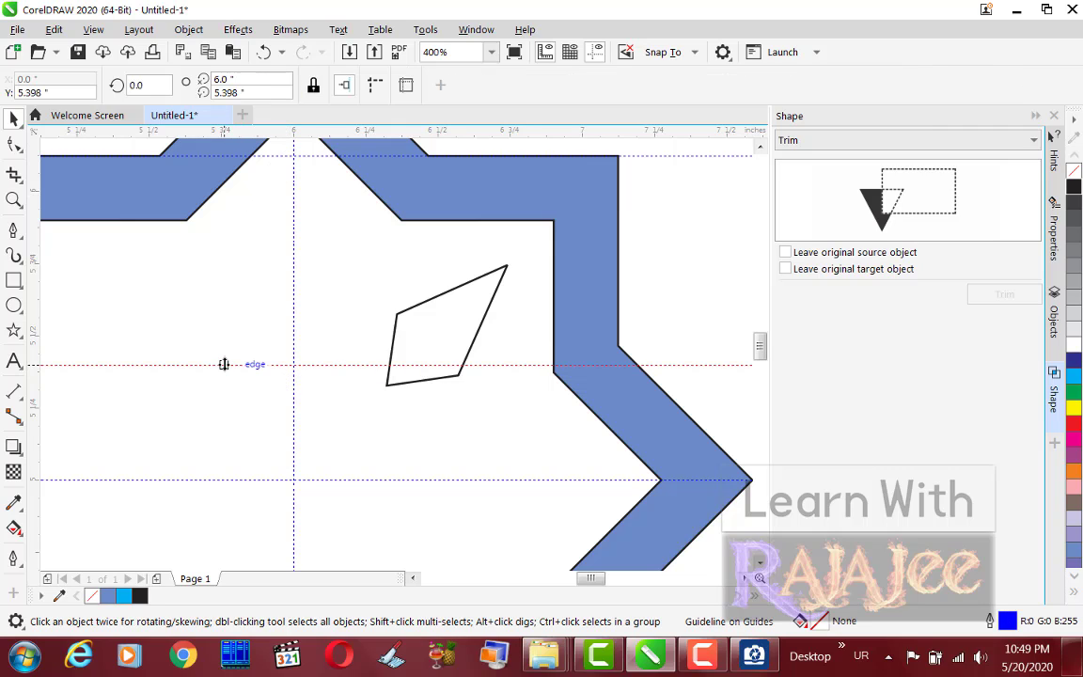
{"action": "left_click", "coordinate": [224, 363]}
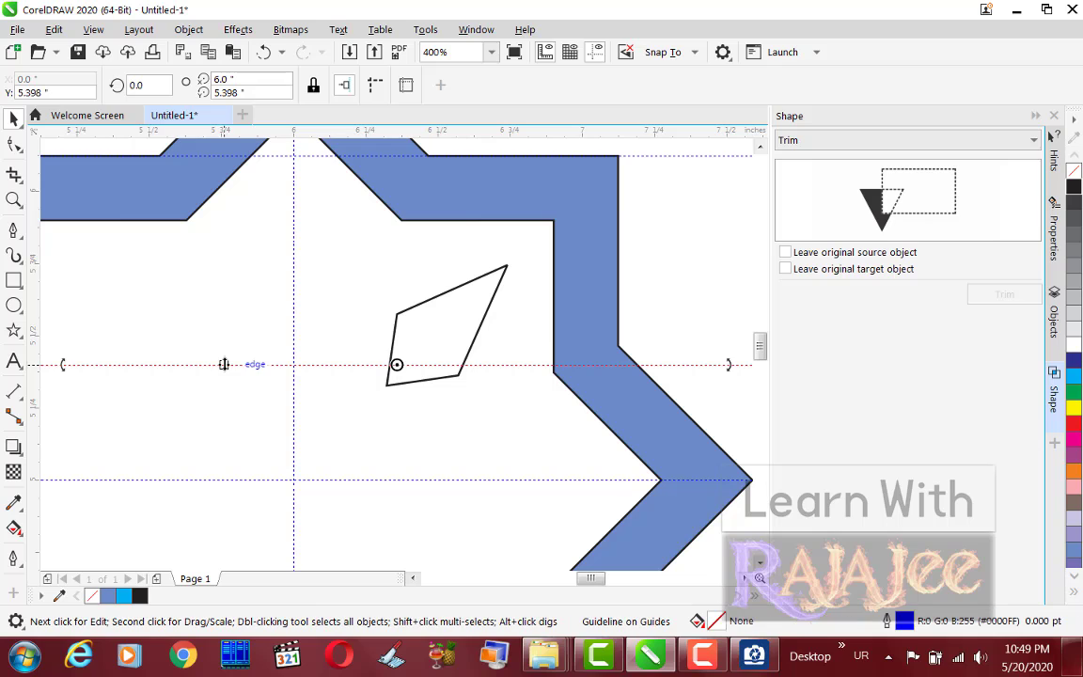
{"action": "left_click", "coordinate": [143, 84]}
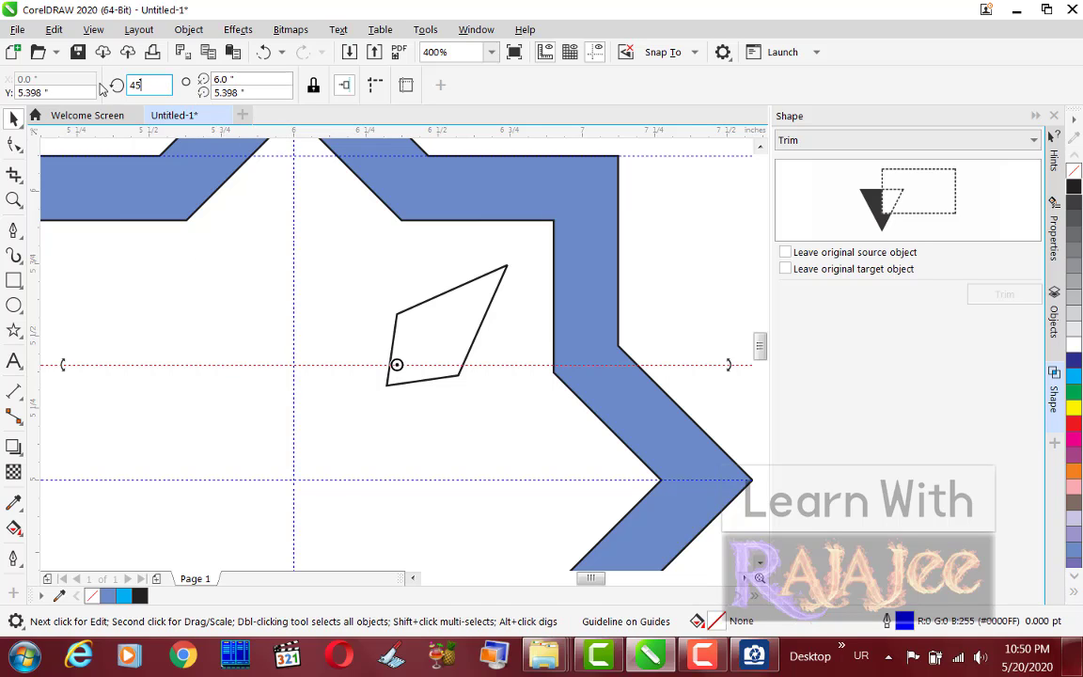
{"action": "type", "text": "45"}
{"action": "key", "text": "Return"}
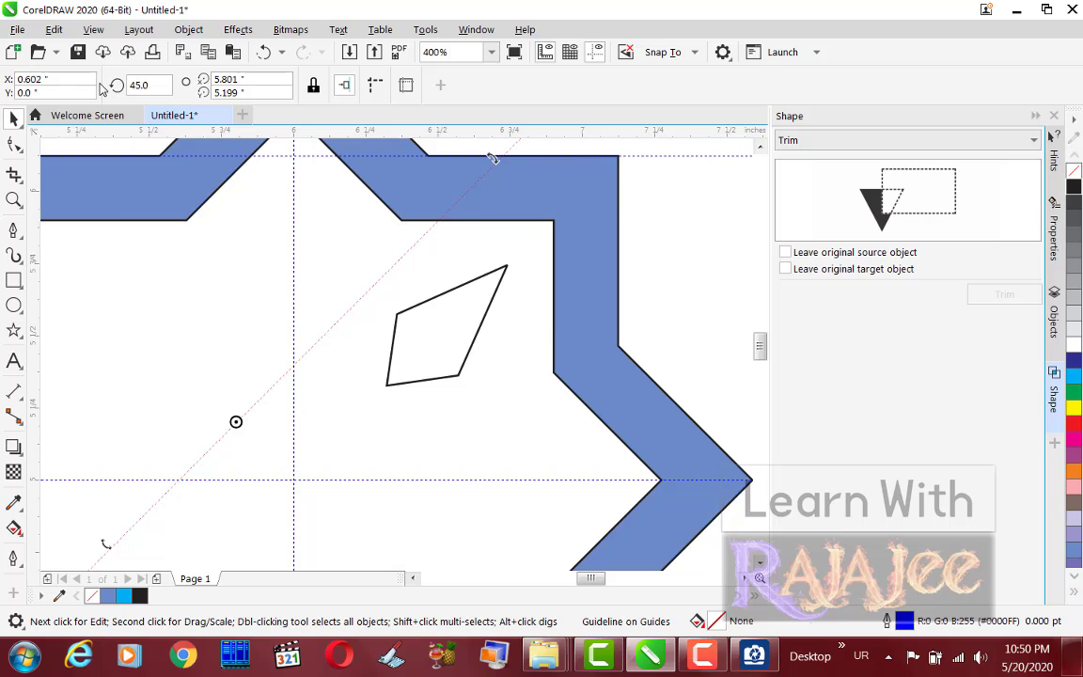
{"action": "key", "text": "p"}
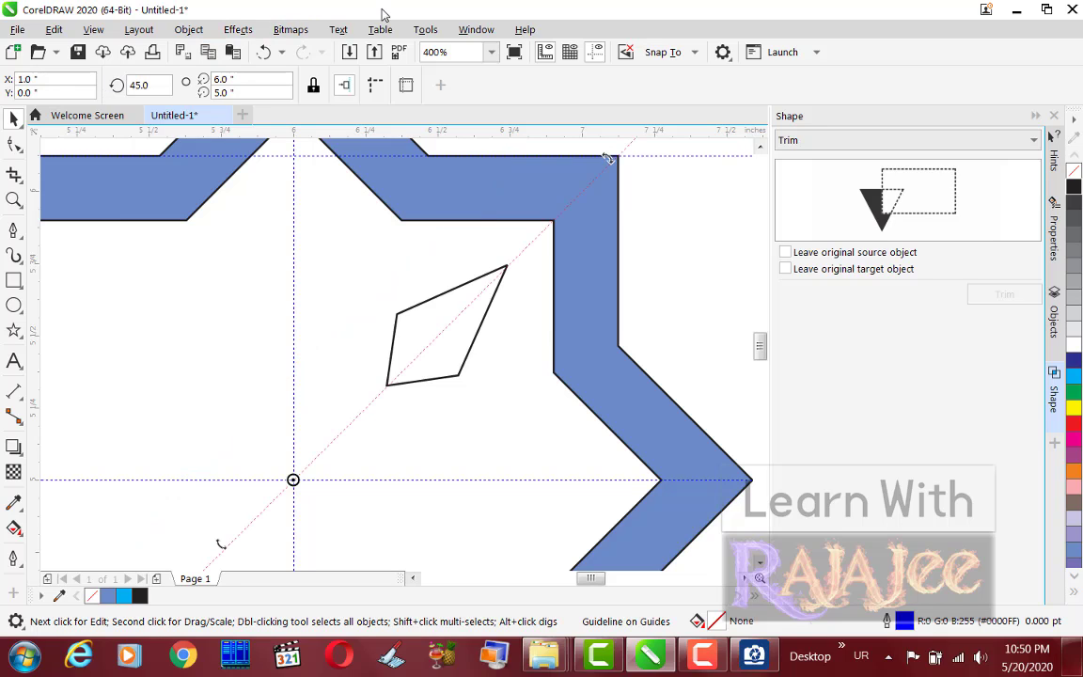
Move the kite onto the diagonal guideline near the ring's inner corner, with its centre at X 6.579 in, Y 5.579 in.
{"action": "left_click", "coordinate": [470, 340]}
{"action": "mouse_move", "coordinate": [474, 319]}
{"action": "left_mouse_down"}
{"action": "mouse_move", "coordinate": [398, 307]}
{"action": "mouse_move", "coordinate": [402, 289]}
{"action": "mouse_move", "coordinate": [372, 290]}
{"action": "mouse_move", "coordinate": [461, 315]}
{"action": "left_mouse_up"}
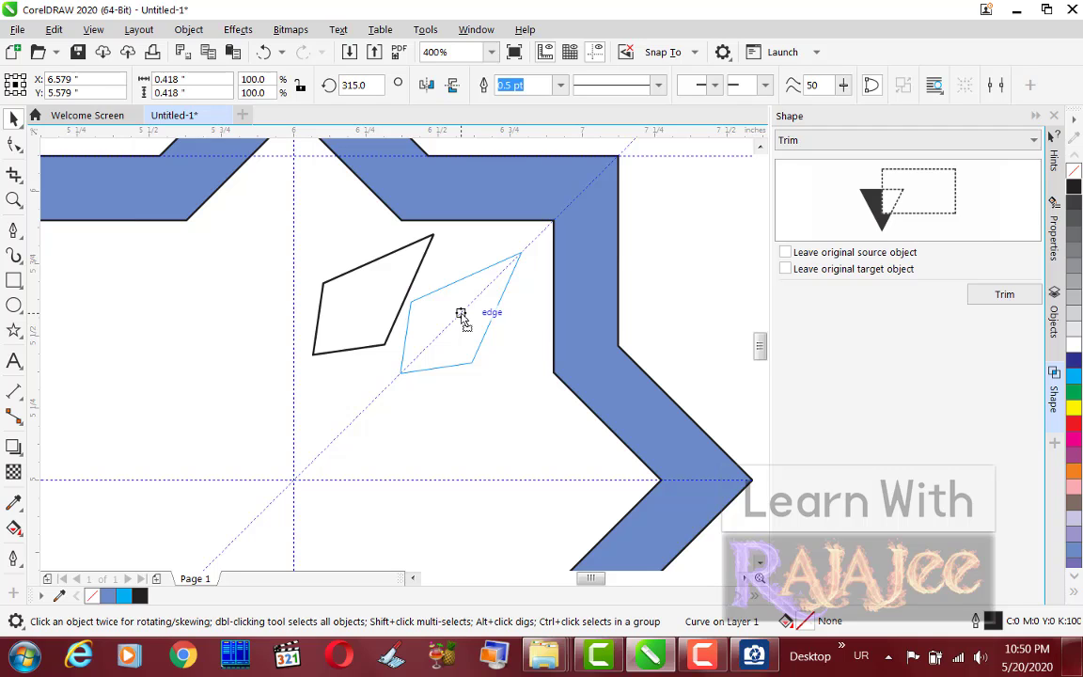
{"action": "left_click_drag", "start_coordinate": [461, 315], "coordinate": [462, 310]}
{"action": "scroll", "coordinate": [476, 314], "scroll_direction": "up", "scroll_amount": 1}
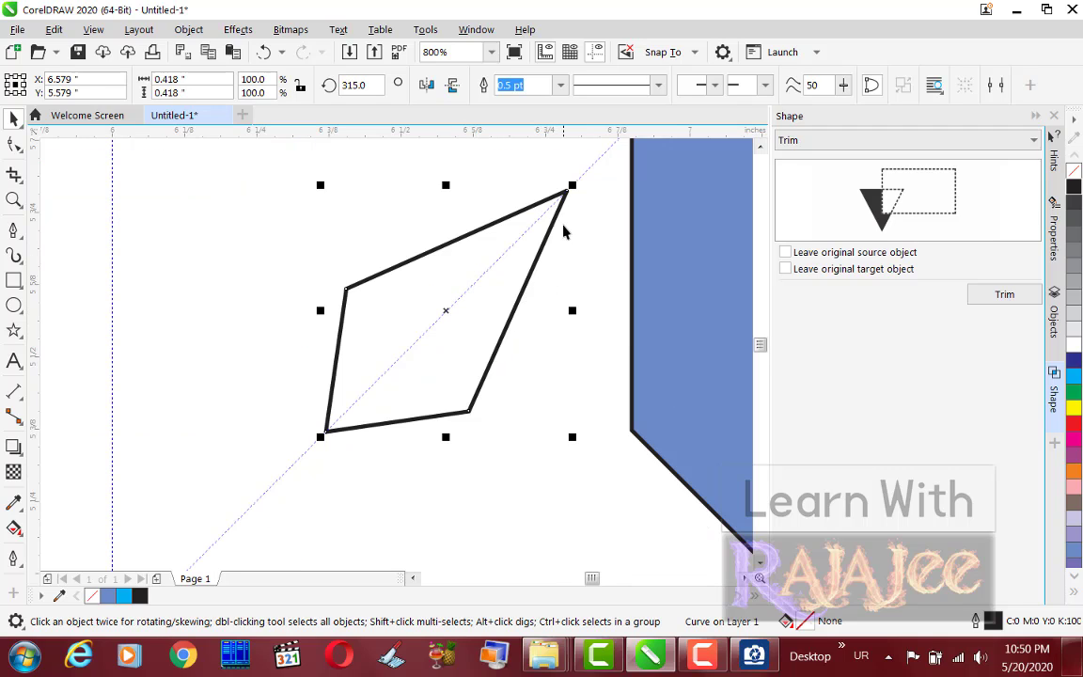
{"action": "left_click", "coordinate": [760, 147]}
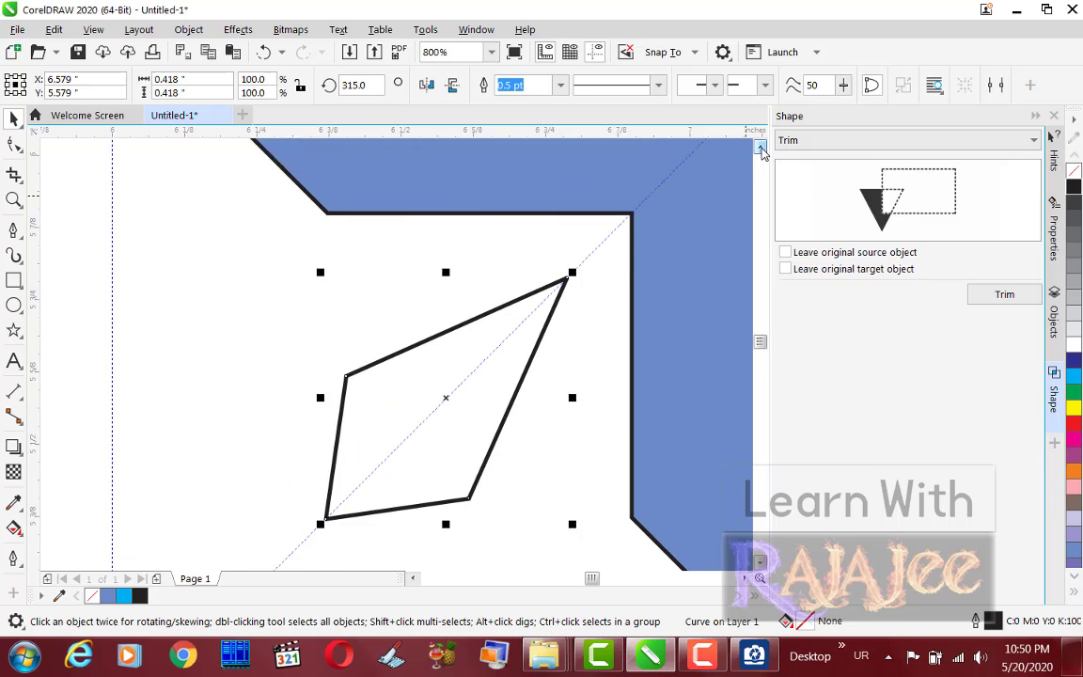
{"action": "left_click", "coordinate": [760, 147]}
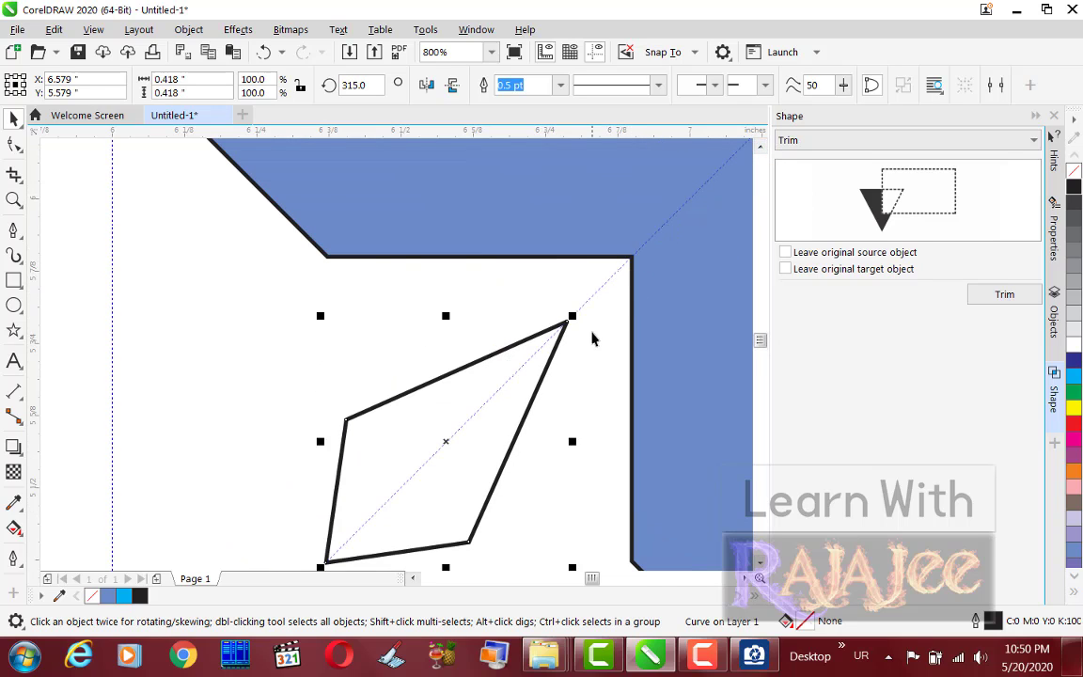
{"action": "scroll", "coordinate": [507, 334], "scroll_direction": "down", "scroll_amount": 1}
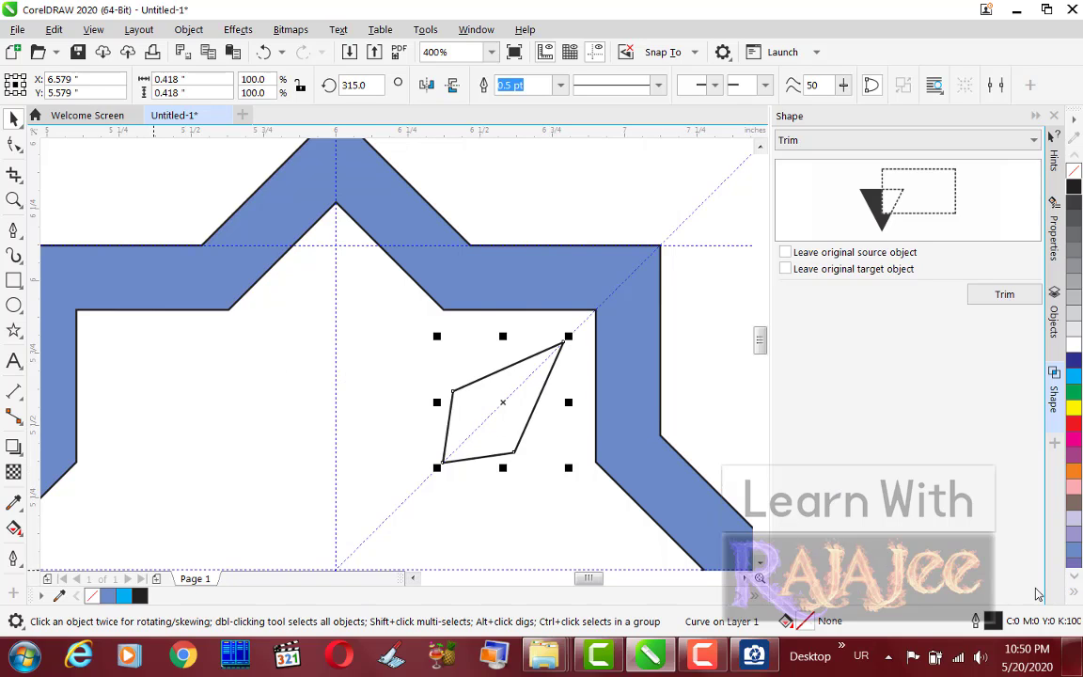
{"action": "scroll", "coordinate": [489, 486], "scroll_direction": "down", "scroll_amount": 1}
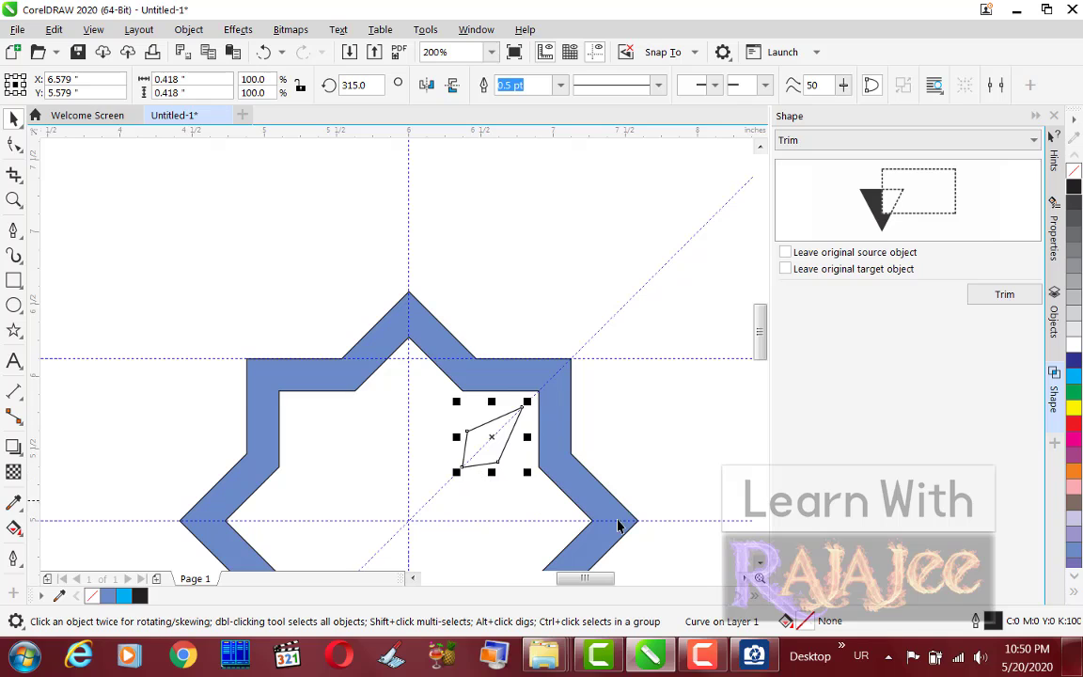
{"action": "left_click_drag", "start_coordinate": [759, 316], "coordinate": [759, 369]}
{"action": "scroll", "coordinate": [475, 357], "scroll_direction": "up", "scroll_amount": 1}
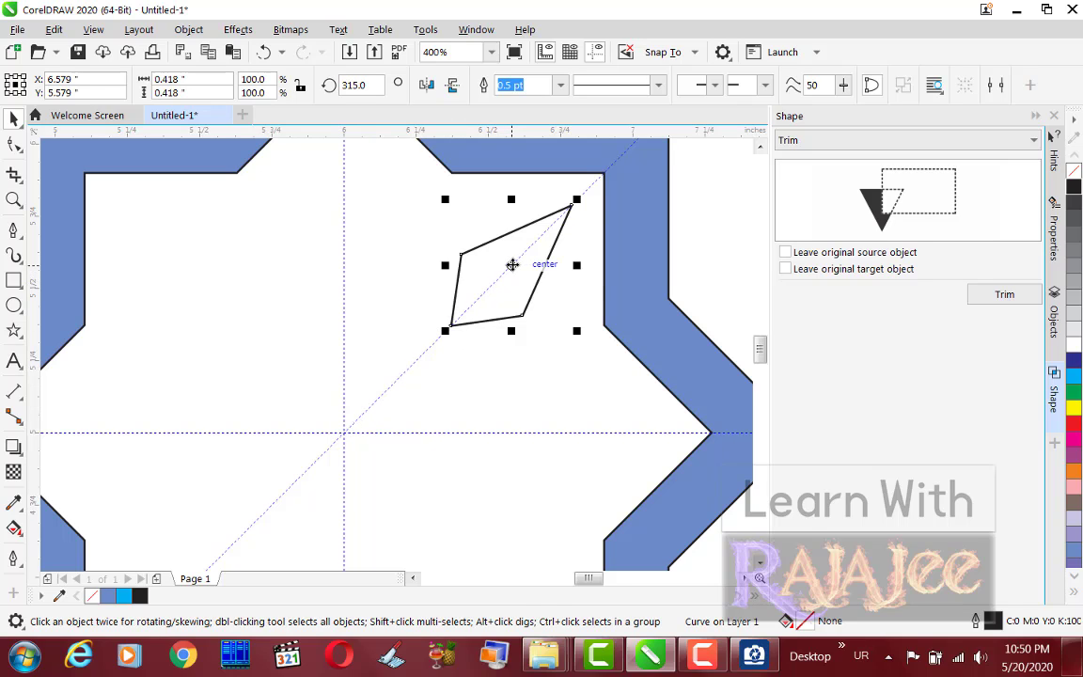
Place the kite's rotation centre at the intersection of the guidelines in the middle of the ring, undoing the trial rotation.
{"action": "left_click", "coordinate": [512, 264]}
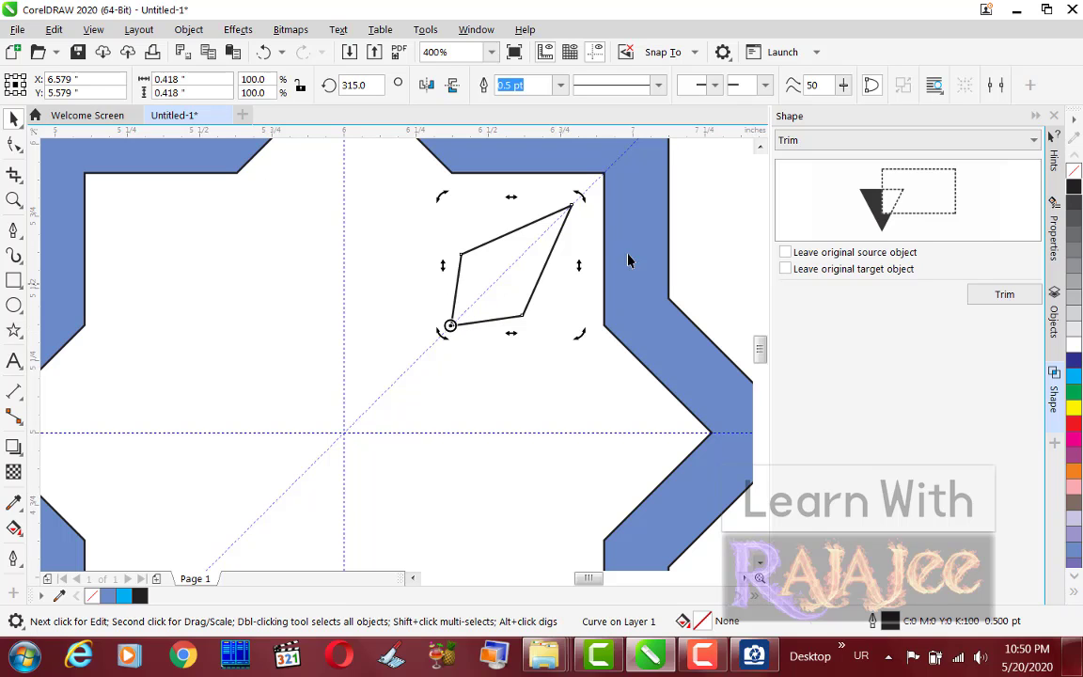
{"action": "left_click_drag", "start_coordinate": [579, 196], "coordinate": [362, 225]}
{"action": "left_click_drag", "start_coordinate": [437, 194], "coordinate": [485, 191]}
{"action": "key", "text": "ctrl+z"}
{"action": "left_click_drag", "start_coordinate": [452, 324], "coordinate": [344, 430]}
Try rotating the kite counter-clockwise about the ring's centre, and undo each trial rotation.
{"action": "left_click_drag", "start_coordinate": [580, 331], "coordinate": [500, 262]}
{"action": "key", "text": "ctrl+z"}
{"action": "left_click_drag", "start_coordinate": [576, 330], "coordinate": [493, 311]}
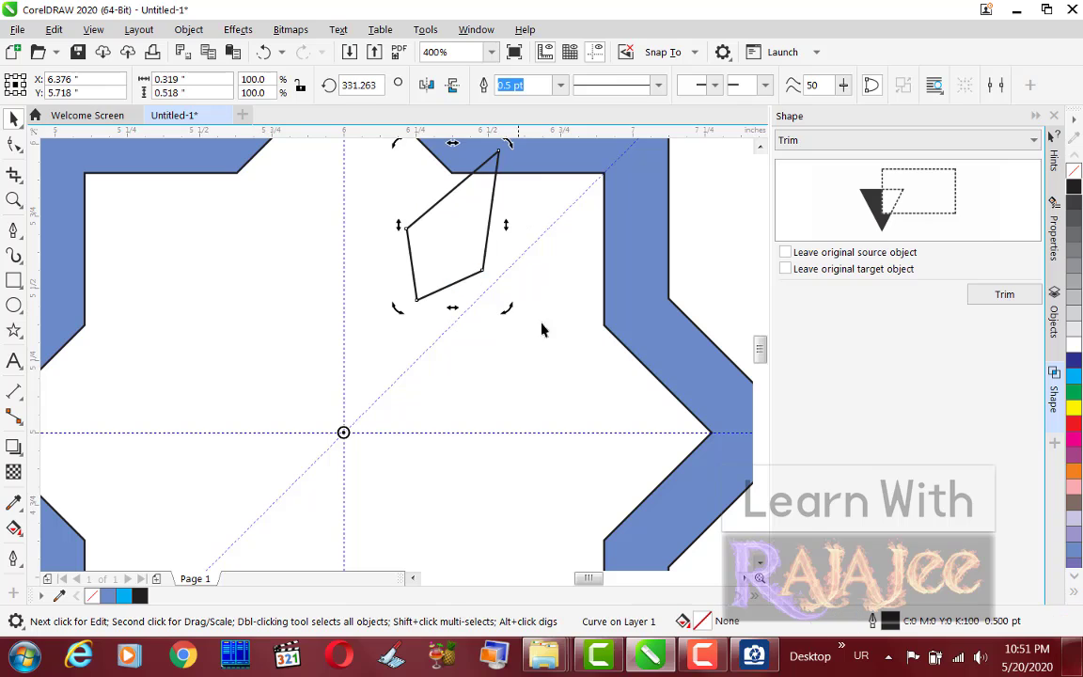
{"action": "key", "text": "ctrl+z"}
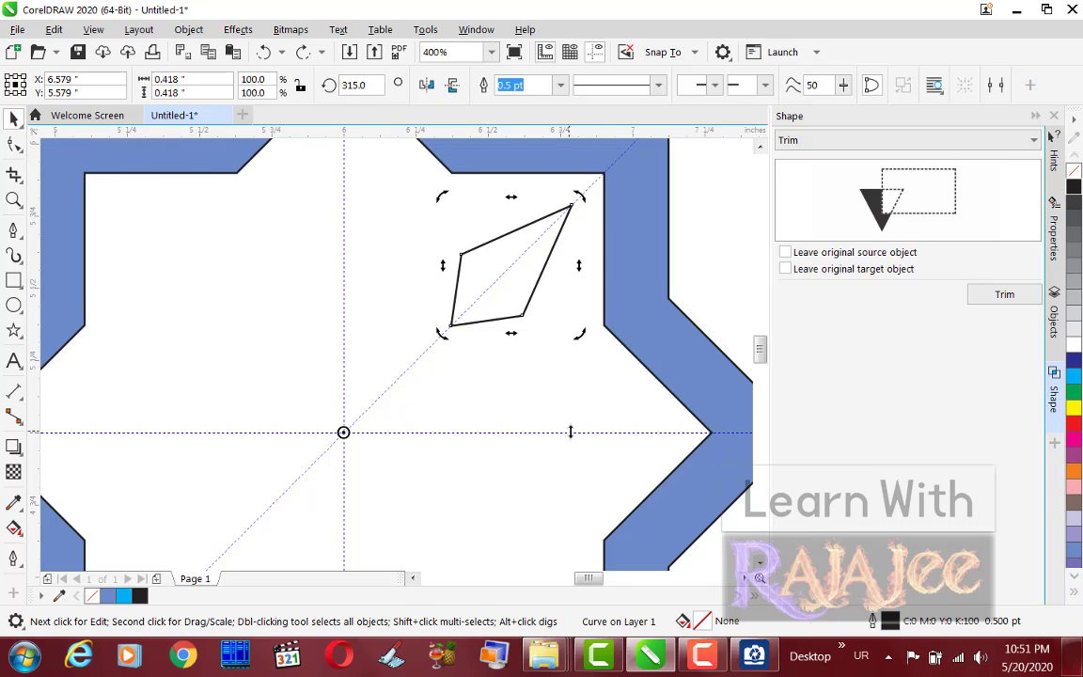
Rotate a copy of the kite about the ring's centre to 345°, and undo the further copy made at 15°.
{"action": "left_click_drag", "start_coordinate": [580, 331], "coordinate": [503, 239]}
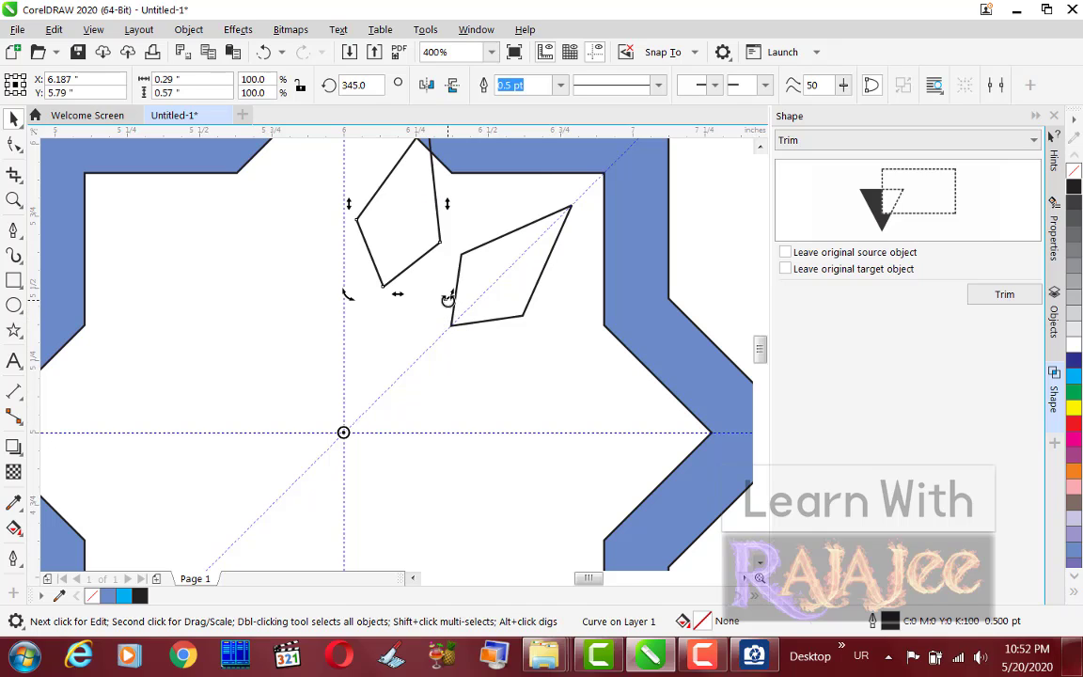
{"action": "left_click_drag", "start_coordinate": [447, 297], "coordinate": [385, 243]}
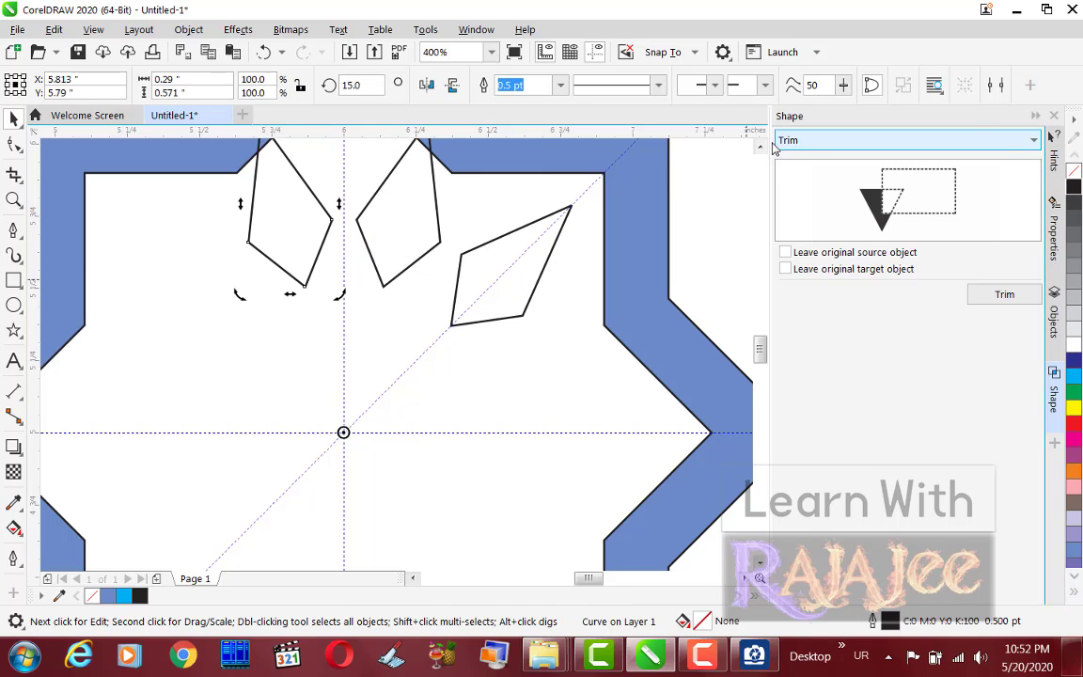
{"action": "scroll", "coordinate": [715, 207], "scroll_direction": "up", "scroll_amount": 3}
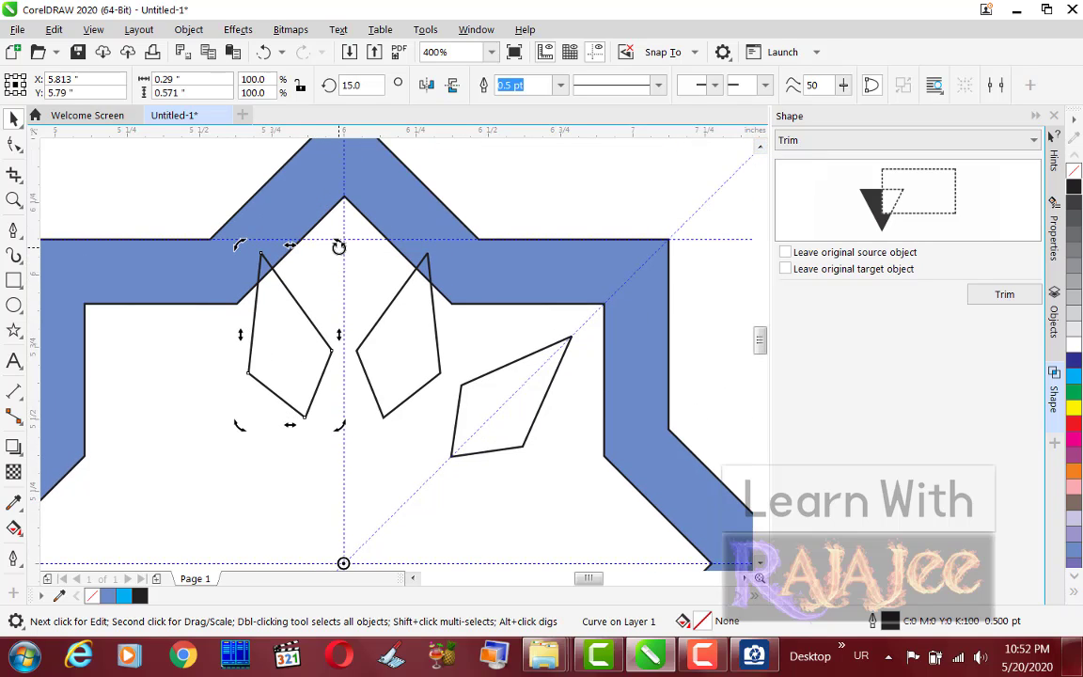
{"action": "key", "text": "ctrl+z"}
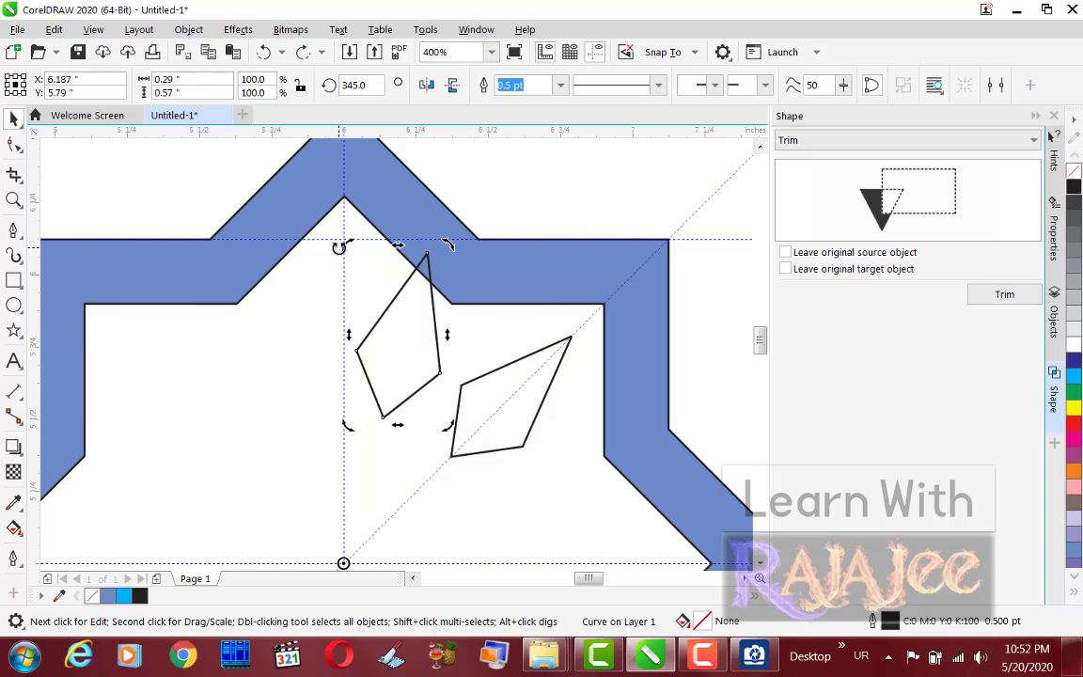
Select both kites and rotate a copy of the pair to 15° about the guideline intersection, into the ring's upper-left part.
{"action": "left_click", "coordinate": [512, 420], "text": "shift"}
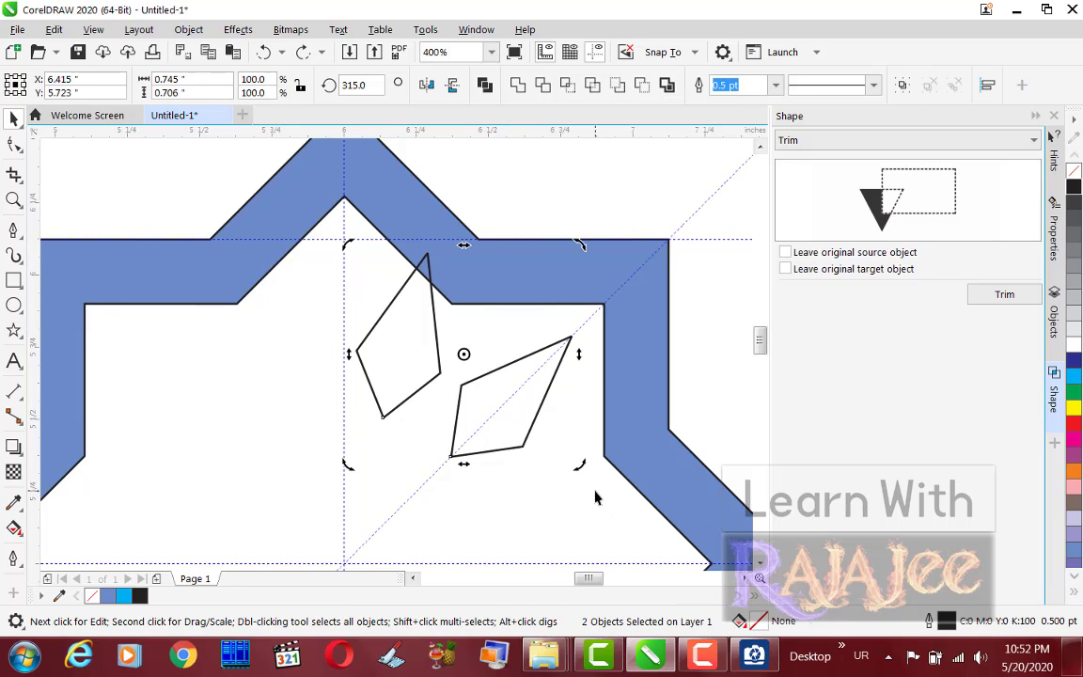
{"action": "scroll", "coordinate": [540, 451], "scroll_direction": "down", "scroll_amount": 1}
{"action": "scroll", "coordinate": [520, 481], "scroll_direction": "up", "scroll_amount": 1}
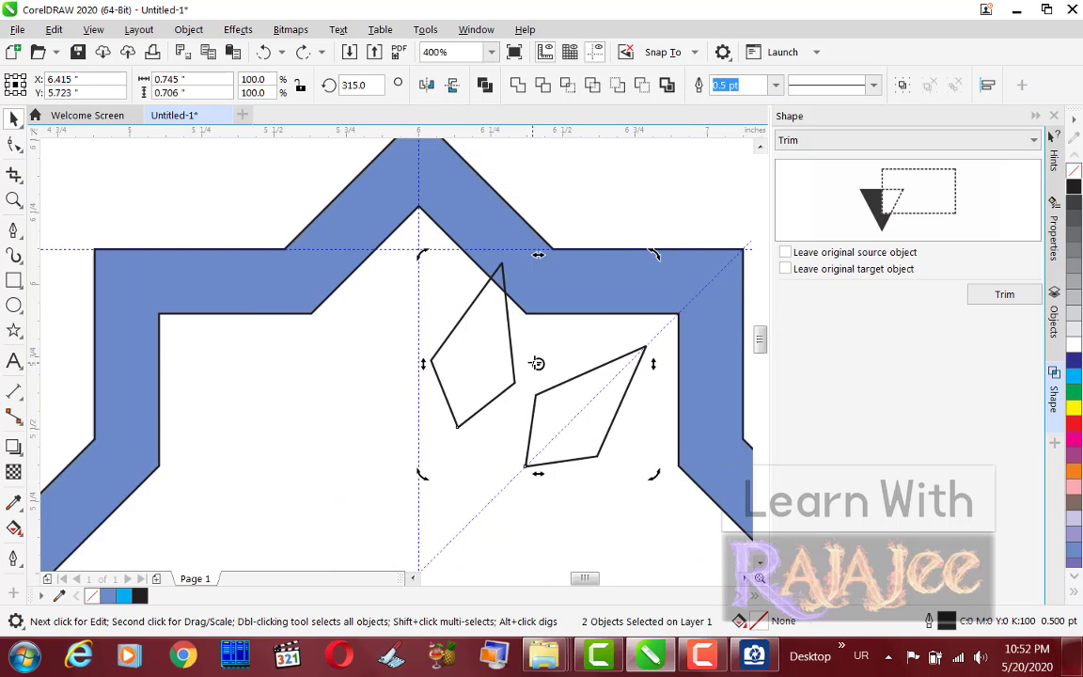
{"action": "scroll", "coordinate": [450, 498], "scroll_direction": "down", "scroll_amount": 2}
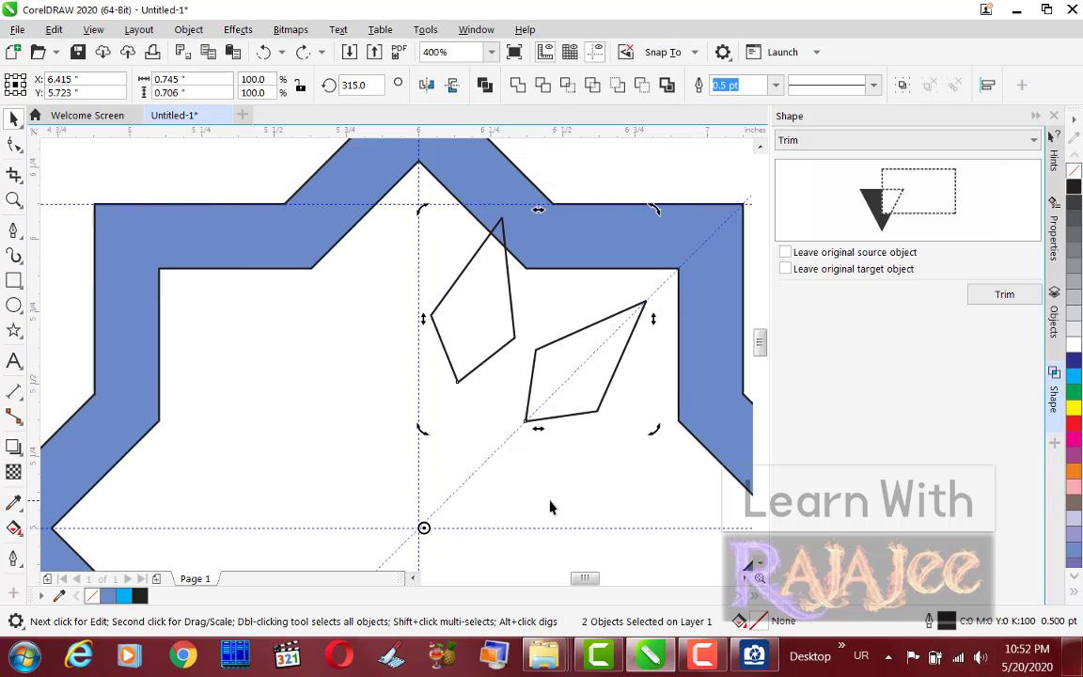
{"action": "left_click_drag", "start_coordinate": [424, 529], "coordinate": [419, 532]}
{"action": "scroll", "coordinate": [419, 532], "scroll_direction": "up", "scroll_amount": 2}
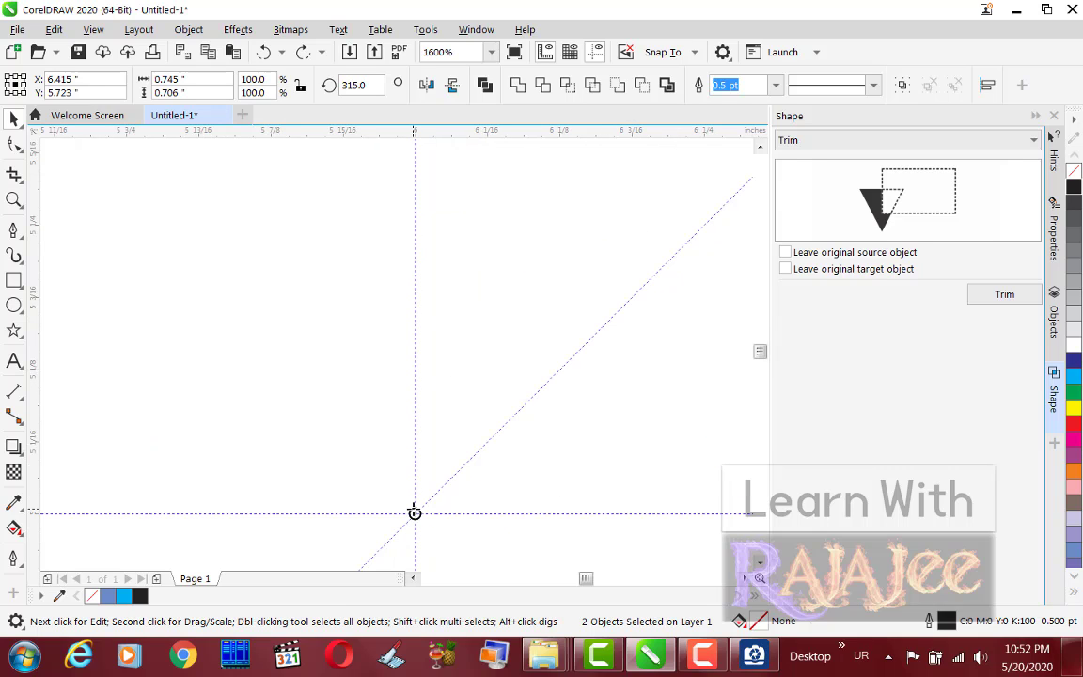
{"action": "scroll", "coordinate": [415, 512], "scroll_direction": "down", "scroll_amount": 2}
{"action": "left_click_drag", "start_coordinate": [647, 410], "coordinate": [436, 325]}
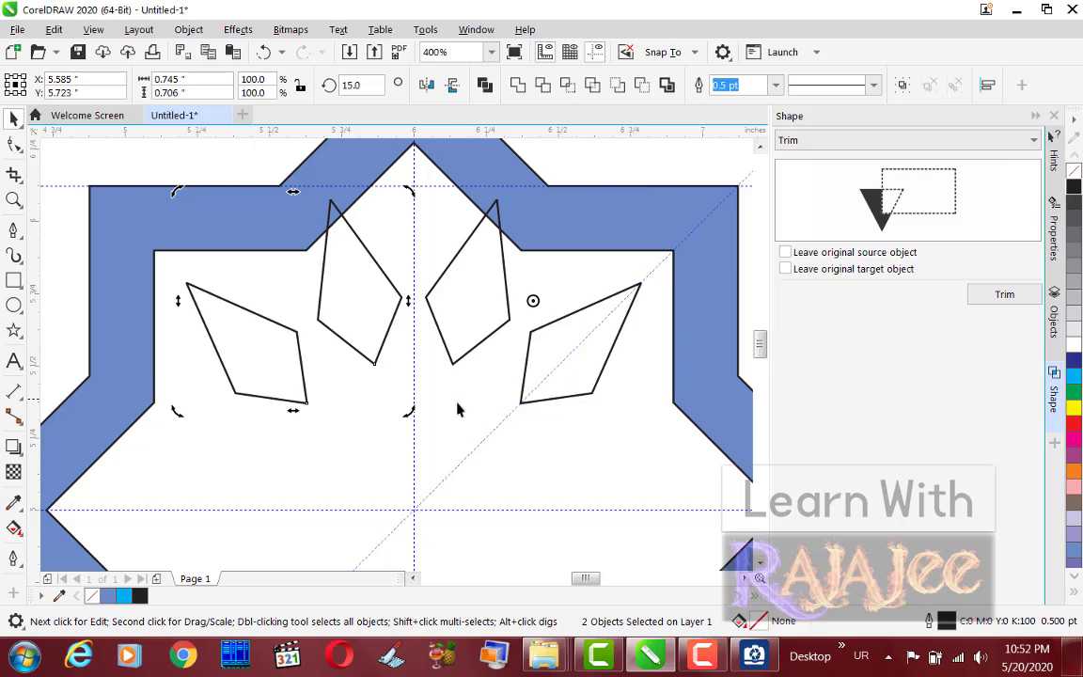
Rotate a copy of the two upper-left kites to 75° about the guideline intersection, at the ring's left point, undoing the off-centre rotation.
{"action": "left_click_drag", "start_coordinate": [174, 411], "coordinate": [200, 583]}
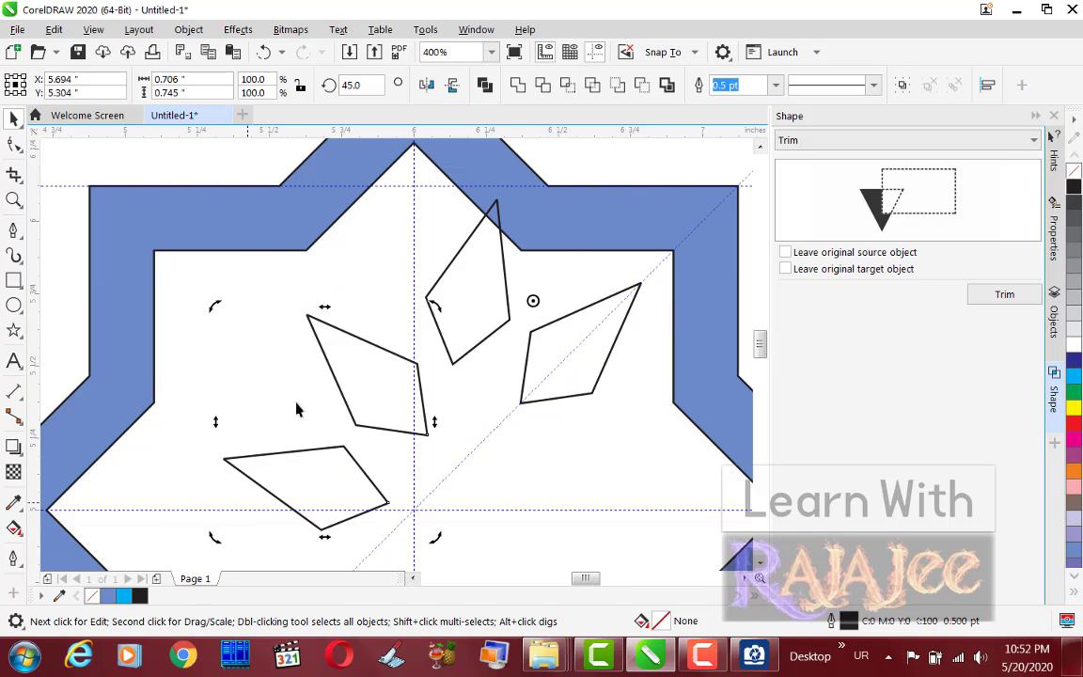
{"action": "key", "text": "ctrl+z"}
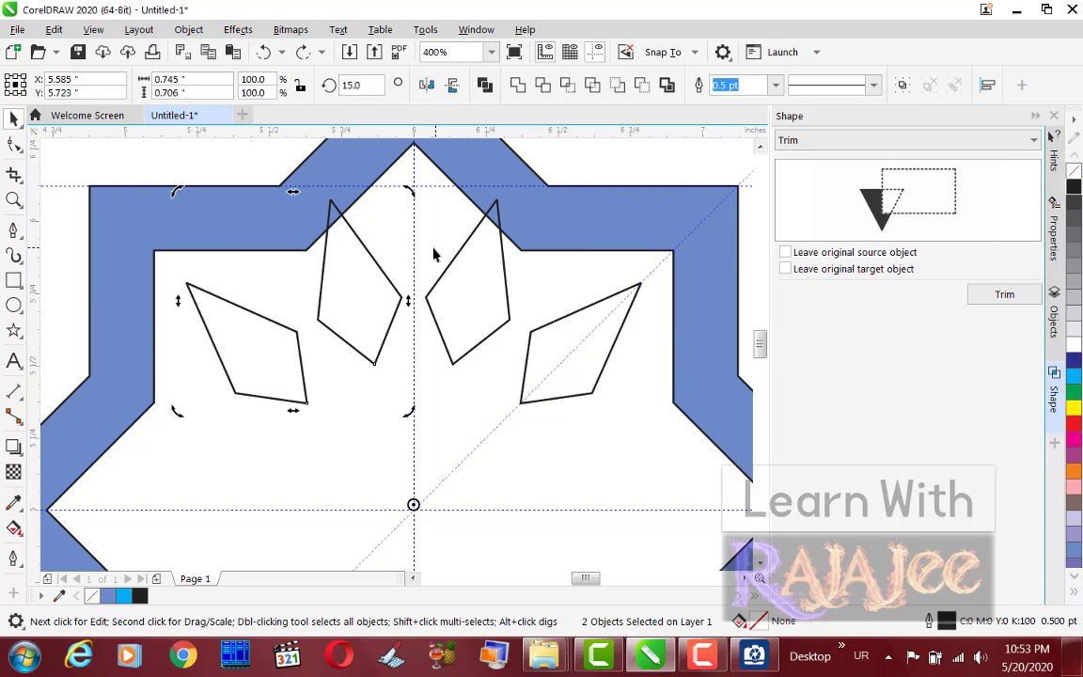
{"action": "left_click_drag", "start_coordinate": [408, 192], "coordinate": [204, 404]}
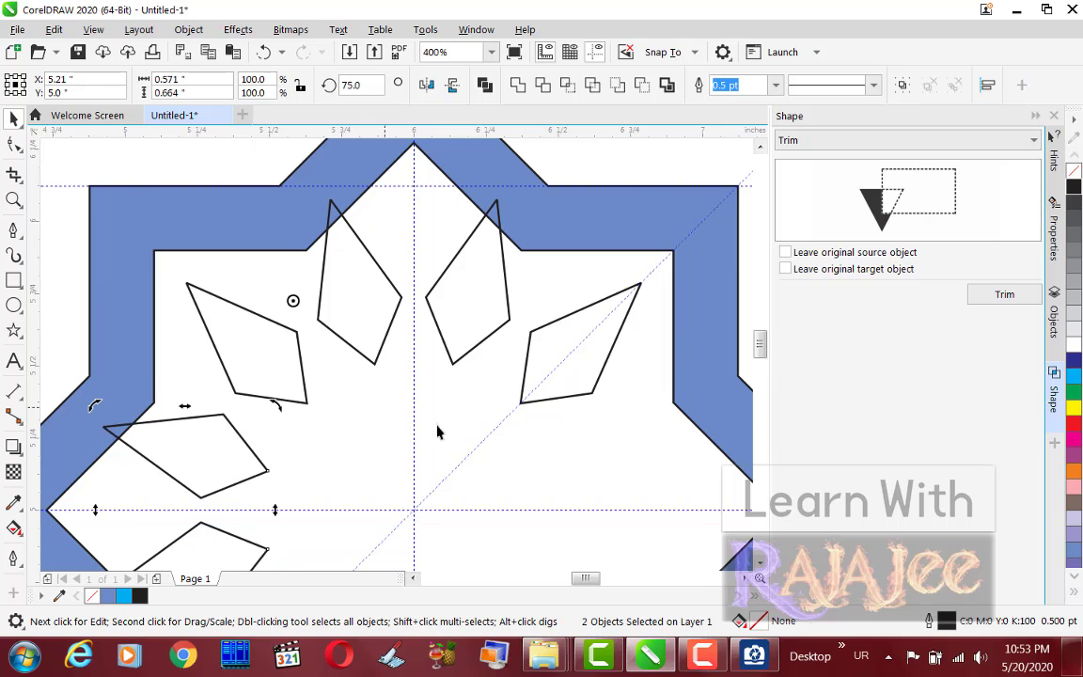
Add the outer upper-left kite to the selection of the two kites at the ring's left point.
{"action": "scroll", "coordinate": [691, 505], "scroll_direction": "down", "scroll_amount": 1}
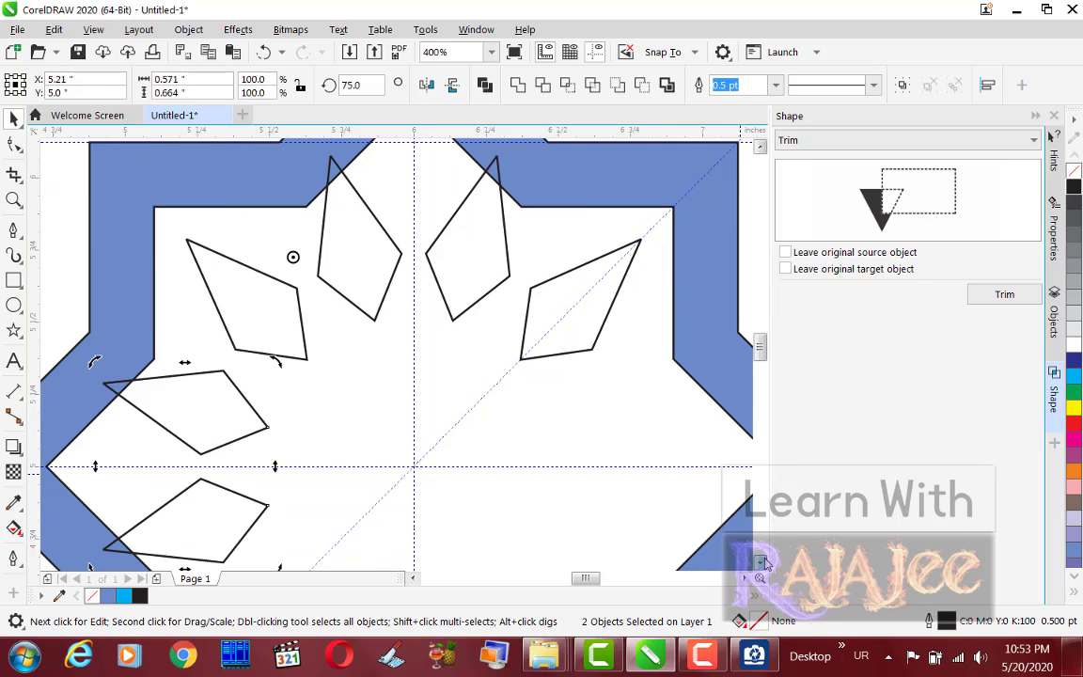
{"action": "left_click", "coordinate": [261, 320], "text": "shift"}
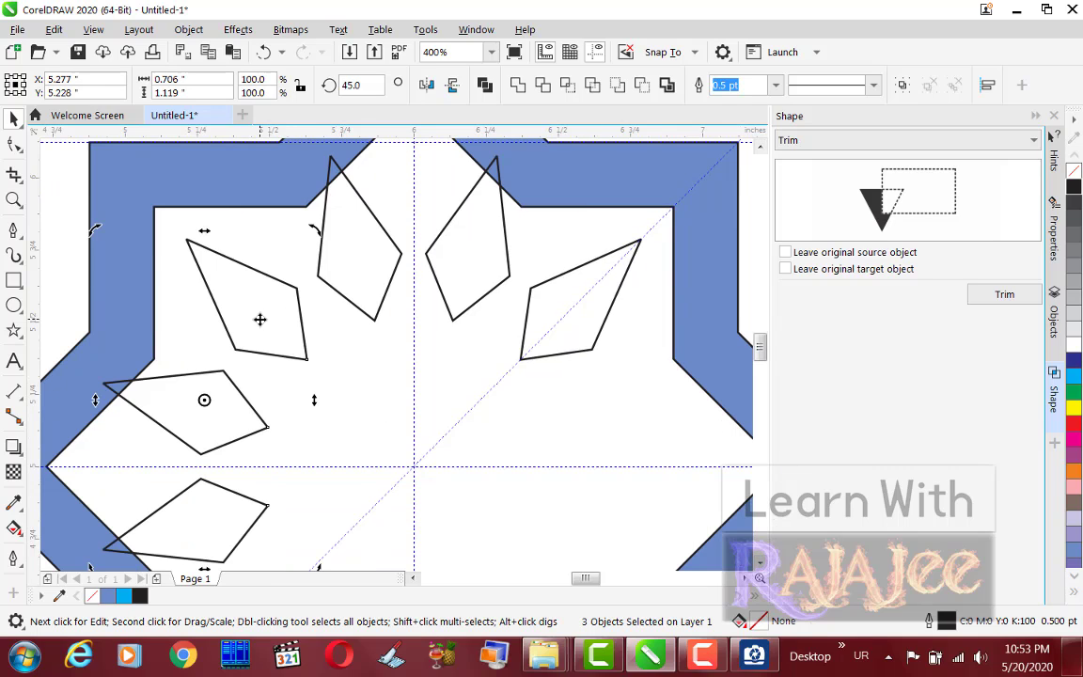
Try copying all six kite shapes rotated 180° about the guideline intersection, and delete the copies.
{"action": "left_click", "coordinate": [362, 262], "text": "shift"}
{"action": "left_click", "coordinate": [466, 239], "text": "shift"}
{"action": "left_click", "coordinate": [520, 321], "text": "shift"}
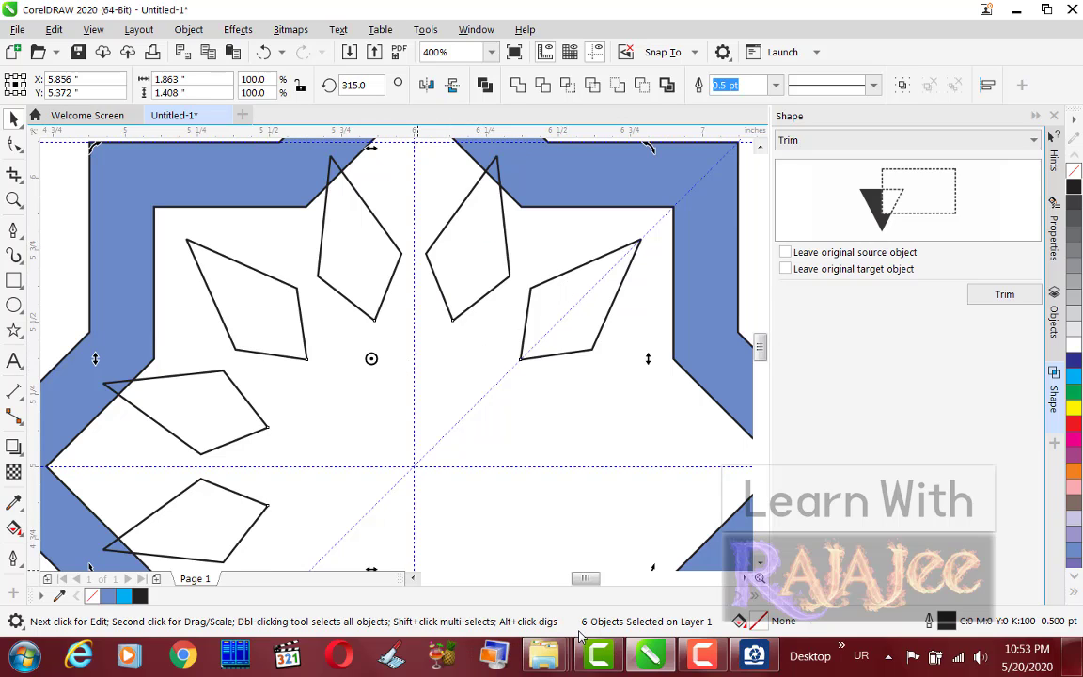
{"action": "left_click_drag", "start_coordinate": [372, 358], "coordinate": [415, 463]}
{"action": "scroll", "coordinate": [677, 503], "scroll_direction": "down", "scroll_amount": 3}
{"action": "scroll", "coordinate": [500, 475], "scroll_direction": "down", "scroll_amount": 2}
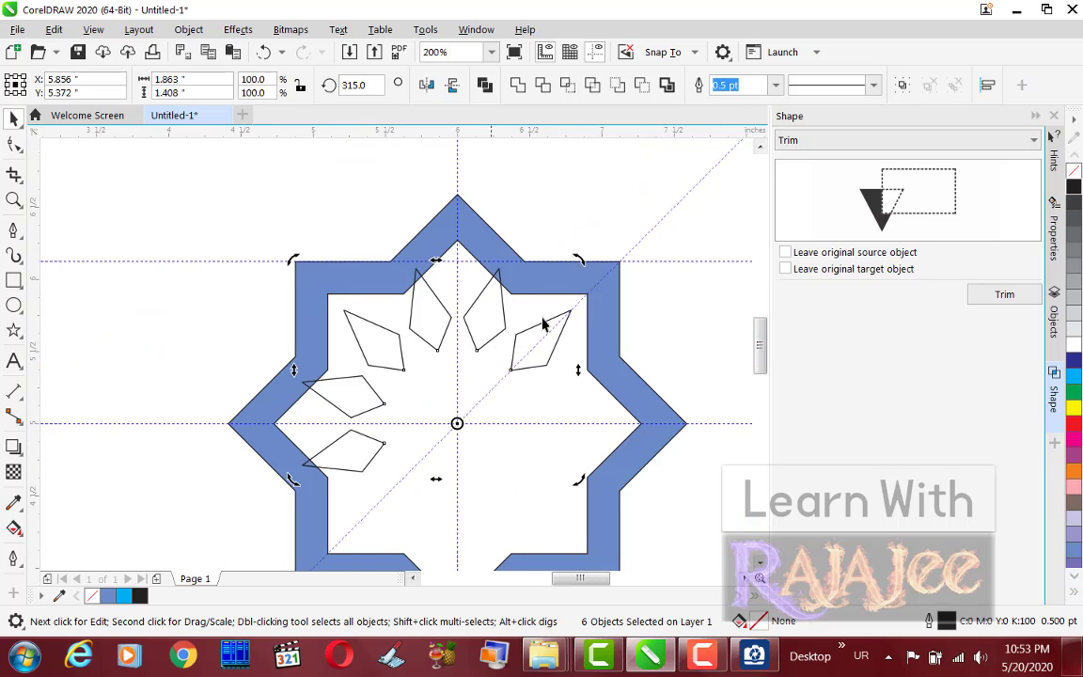
{"action": "left_click_drag", "start_coordinate": [582, 261], "coordinate": [419, 470]}
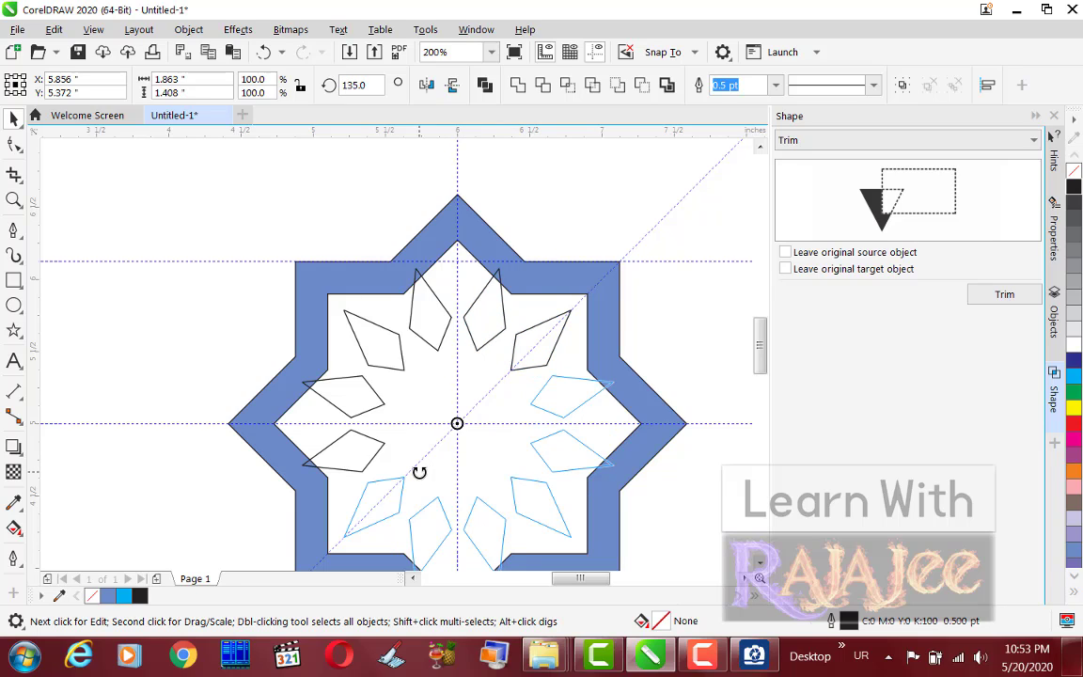
{"action": "left_click_drag", "start_coordinate": [419, 471], "coordinate": [420, 472]}
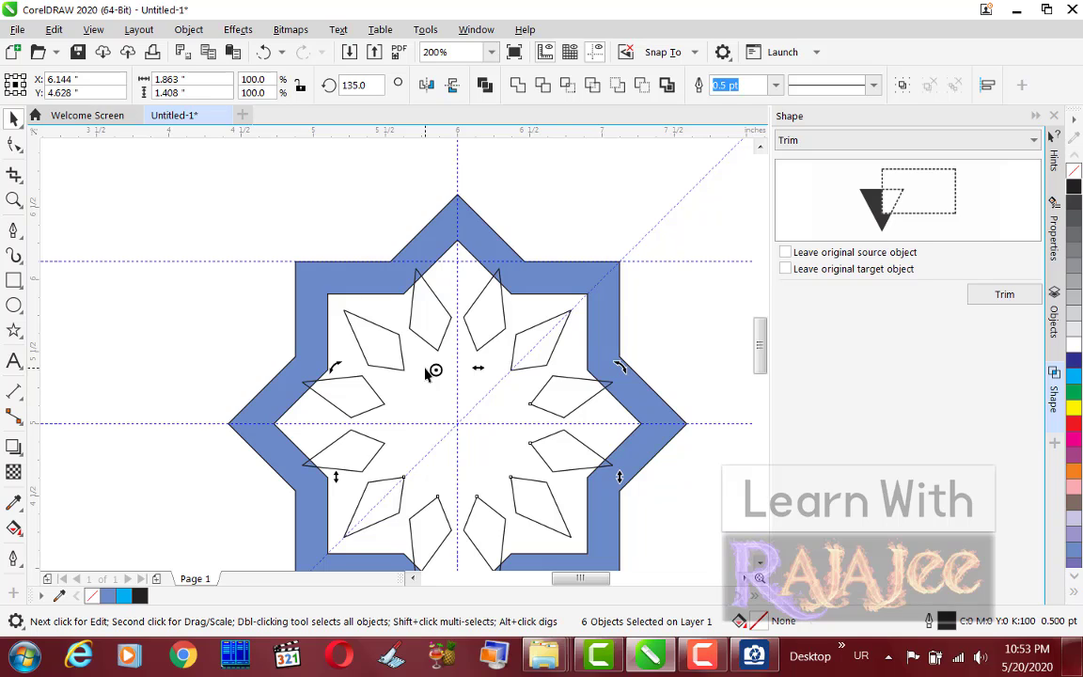
{"action": "key", "text": "Delete"}
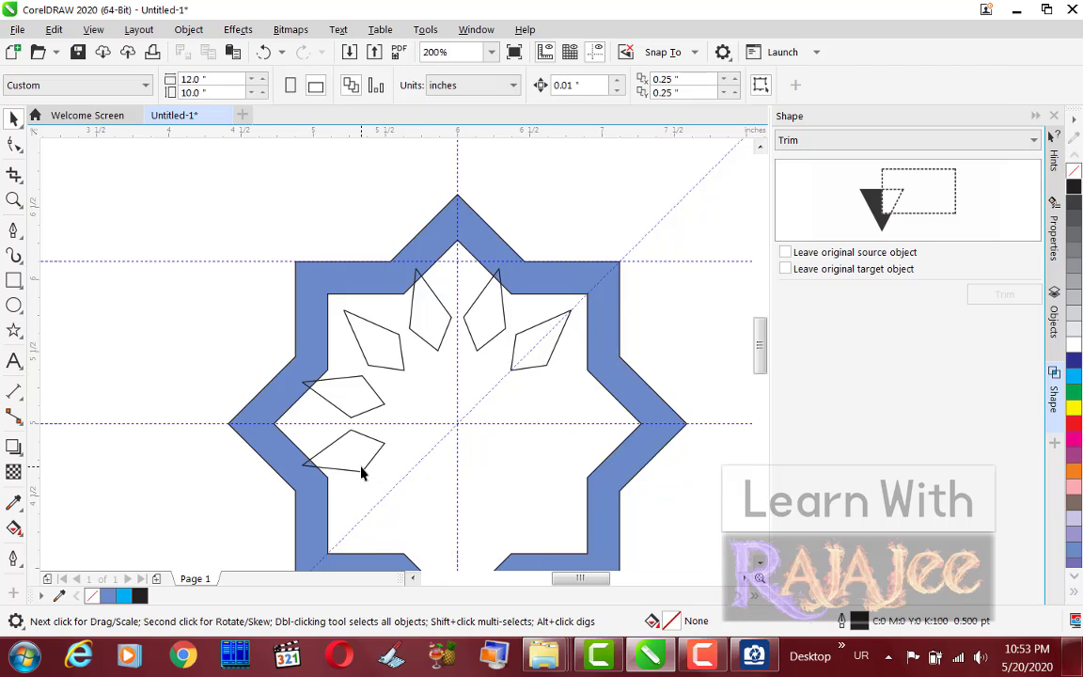
Delete the five other kite shapes, keeping only the one on the diagonal guideline.
{"action": "left_click", "coordinate": [369, 426]}
{"action": "left_click", "coordinate": [332, 381], "text": "shift"}
{"action": "left_click", "coordinate": [348, 313], "text": "shift"}
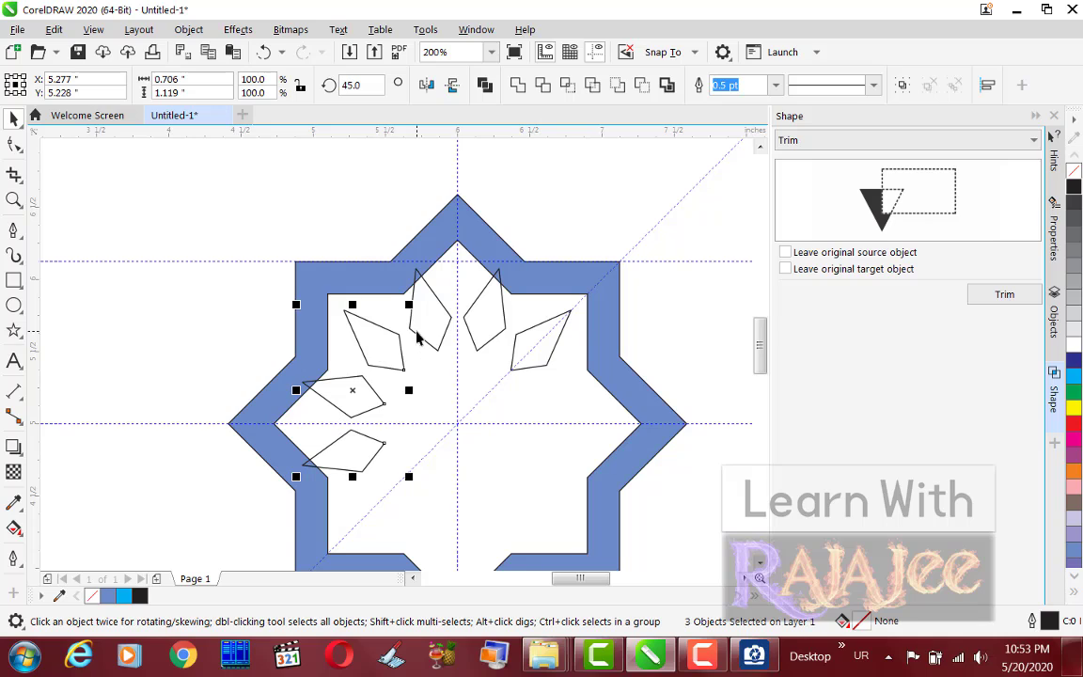
{"action": "left_click", "coordinate": [450, 319], "text": "shift"}
{"action": "left_click", "coordinate": [485, 299], "text": "shift"}
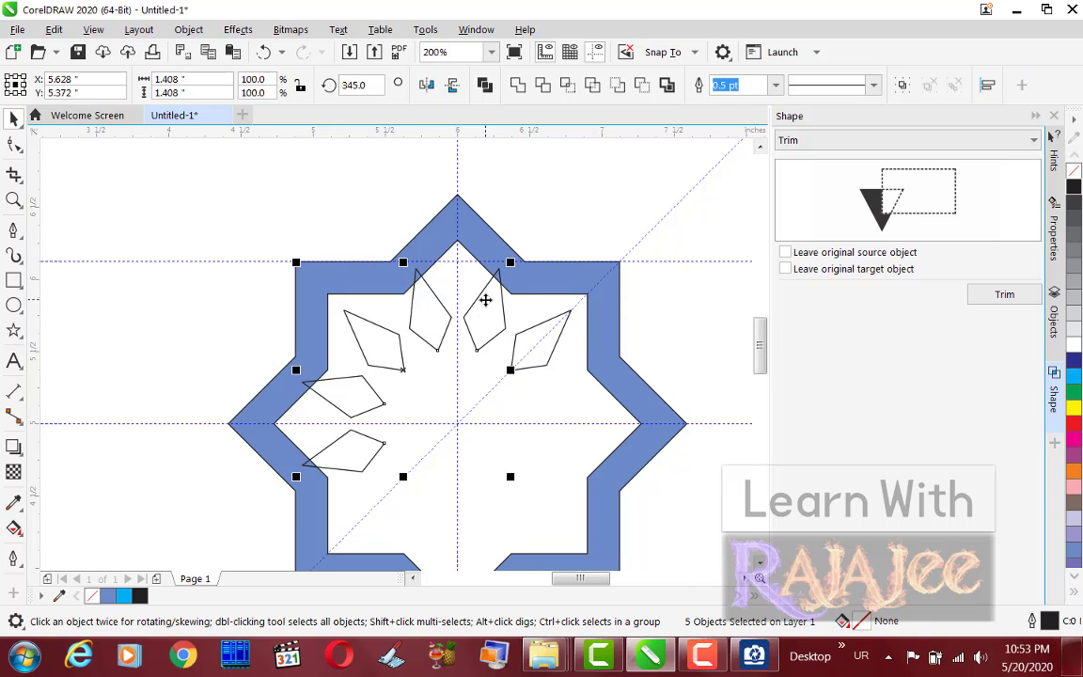
{"action": "key", "text": "Delete"}
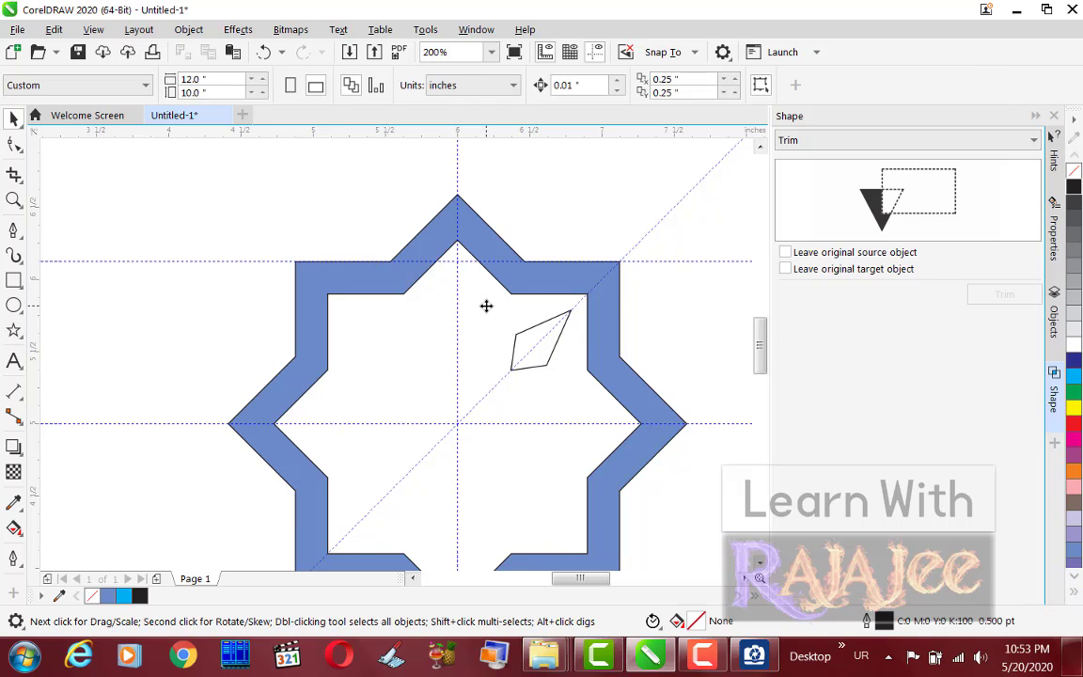
Enlarge the remaining kite from its centre to about 0.574 in and move it inward along the diagonal guideline to about X 6.469, Y 5.469.
{"action": "left_click", "coordinate": [542, 364]}
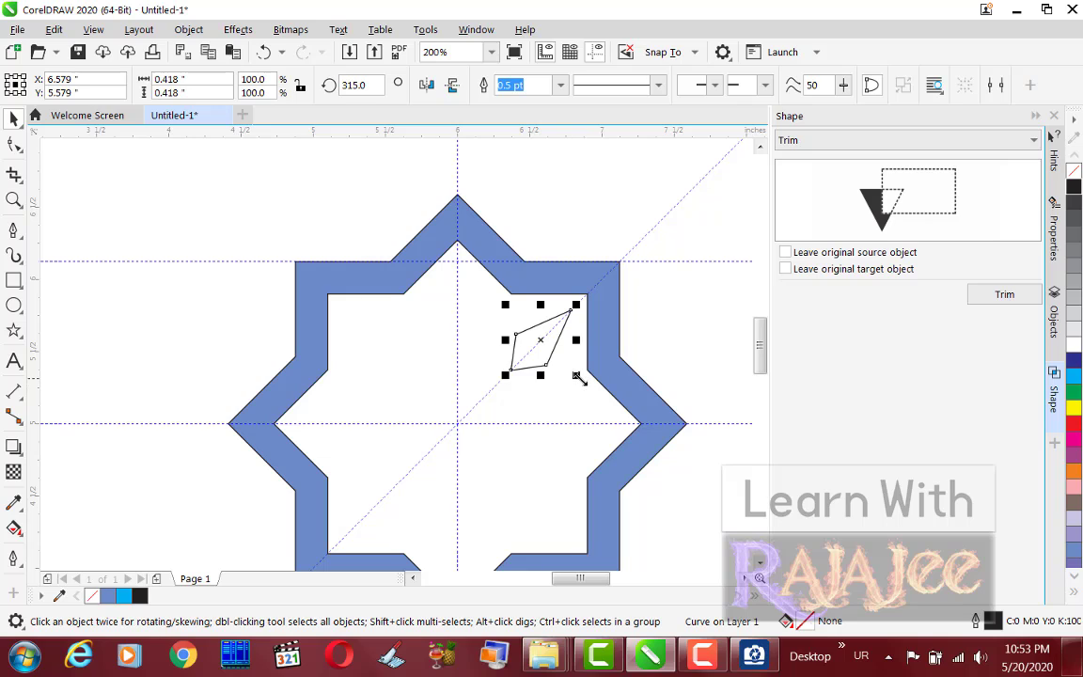
{"action": "left_click_drag", "start_coordinate": [576, 376], "coordinate": [592, 394]}
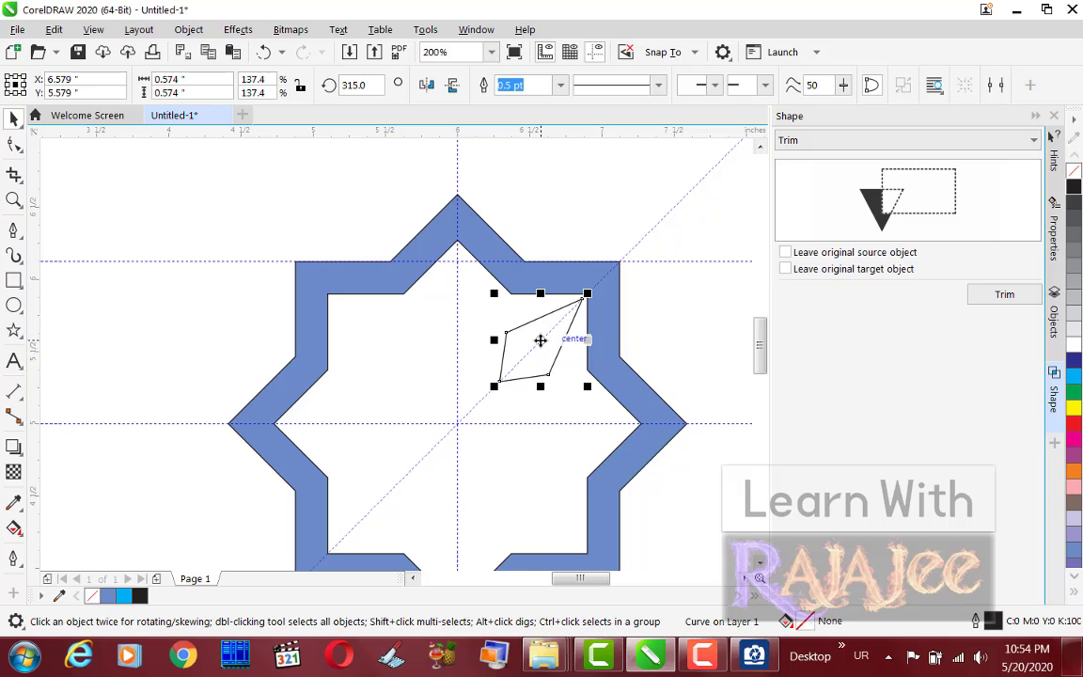
{"action": "left_click_drag", "start_coordinate": [541, 341], "coordinate": [525, 356]}
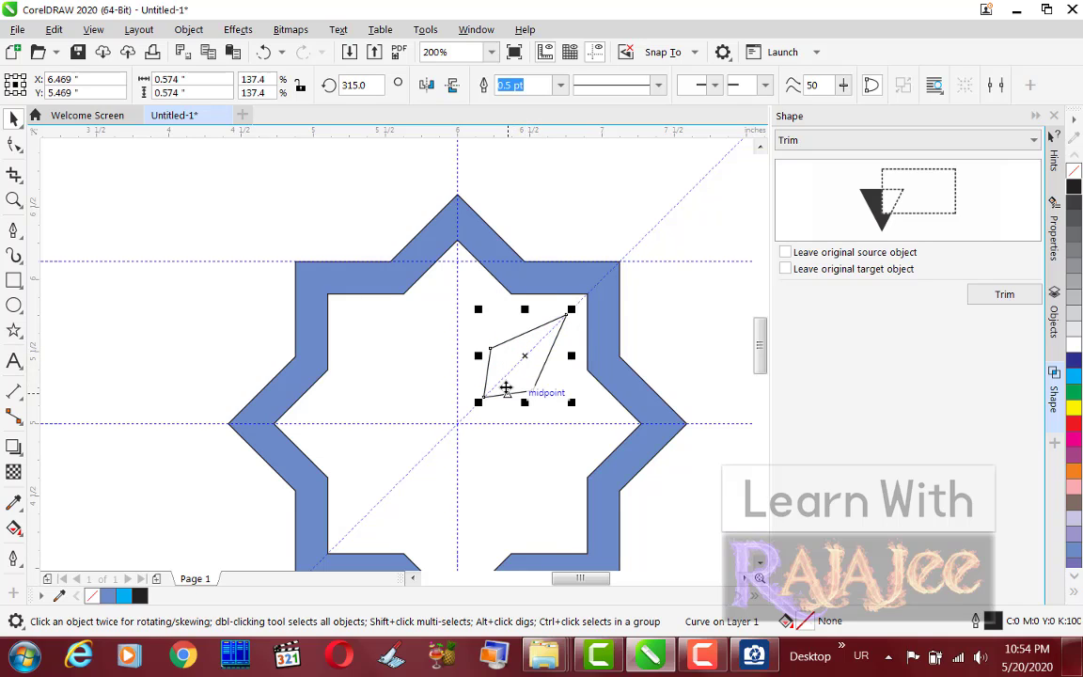
{"action": "scroll", "coordinate": [524, 380], "scroll_direction": "up", "scroll_amount": 2}
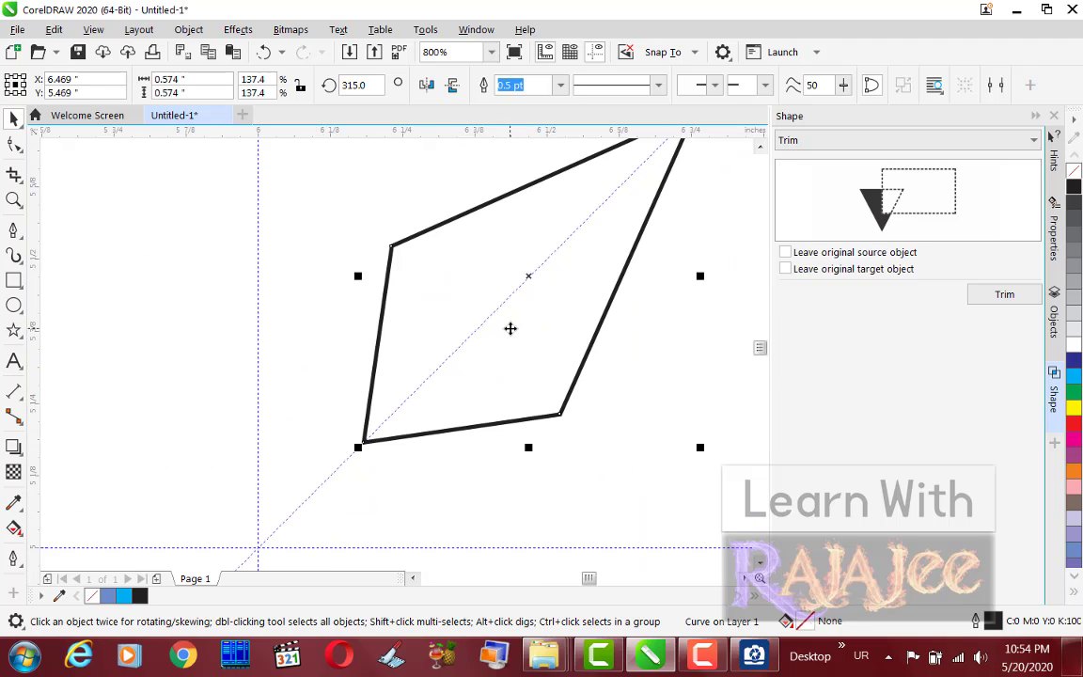
{"action": "scroll", "coordinate": [509, 329], "scroll_direction": "down", "scroll_amount": 2}
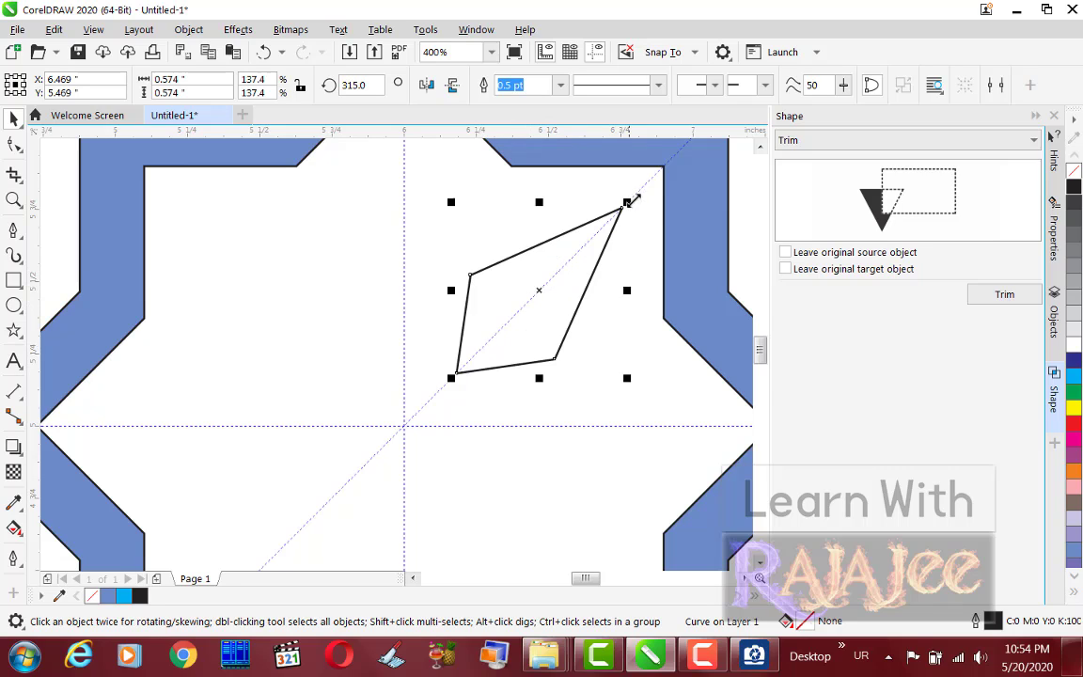
Position the kite at about X 6.49, Y 5.49 on the diagonal guideline and try rotating it about the guideline intersection.
{"action": "left_click", "coordinate": [539, 296]}
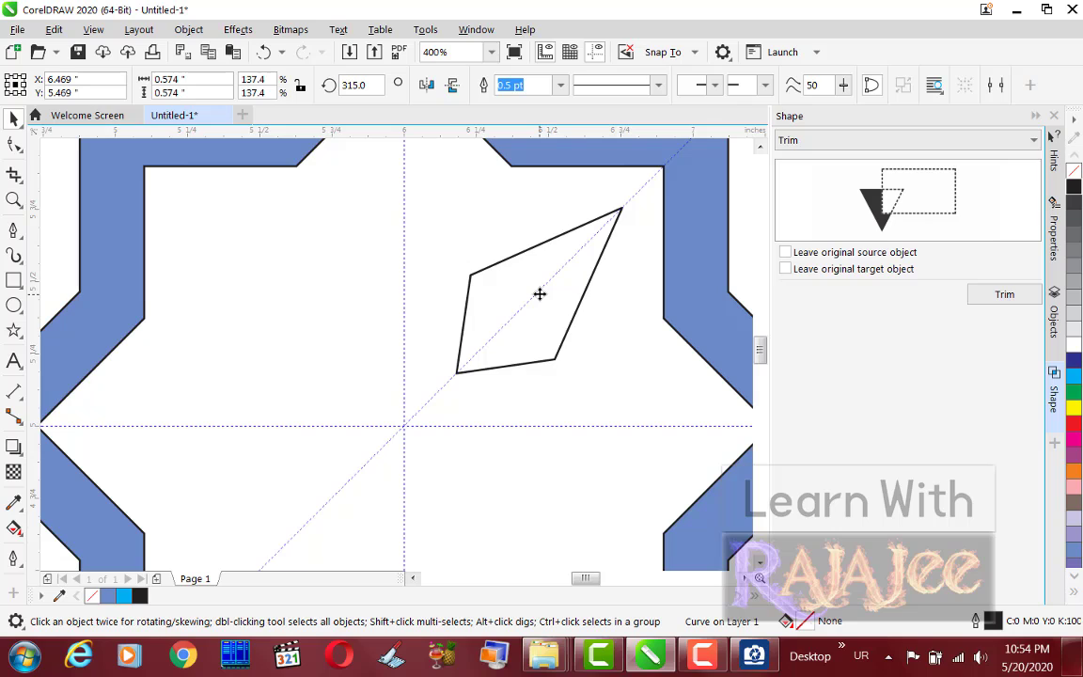
{"action": "mouse_move", "coordinate": [540, 293]}
{"action": "left_mouse_down"}
{"action": "mouse_move", "coordinate": [547, 285]}
{"action": "mouse_move", "coordinate": [314, 513]}
{"action": "mouse_move", "coordinate": [403, 426]}
{"action": "left_mouse_up"}
{"action": "left_click", "coordinate": [547, 297]}
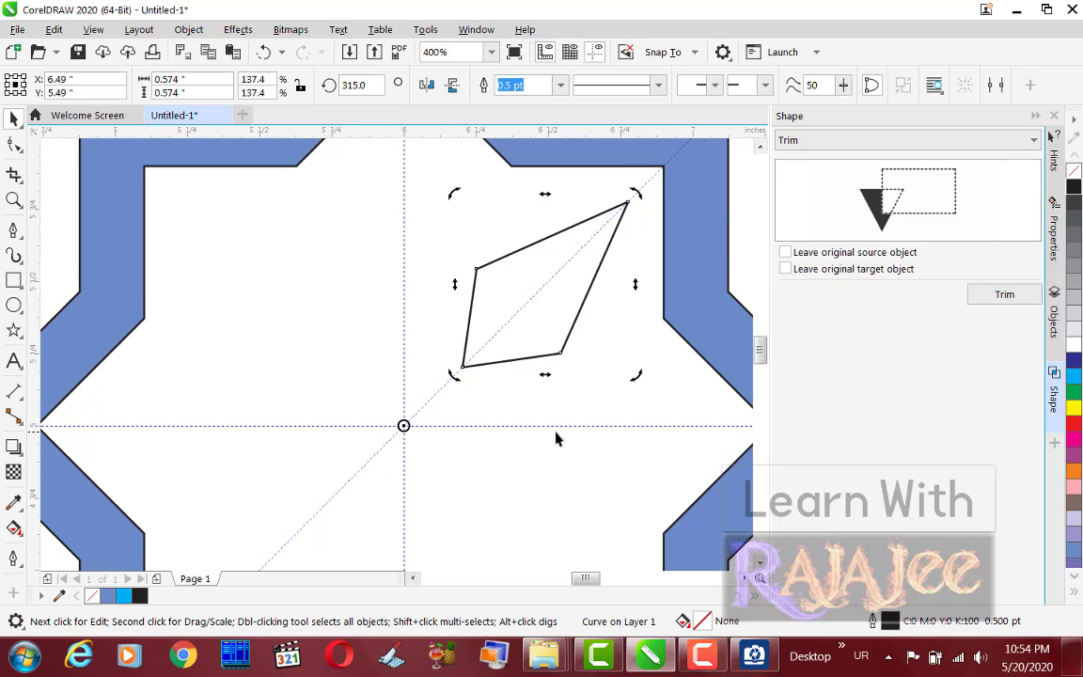
{"action": "left_click_drag", "start_coordinate": [639, 377], "coordinate": [565, 289]}
{"action": "key", "text": "ctrl+z"}
Scale the kite down from its centre to about 0.496 in wide and high.
{"action": "left_click", "coordinate": [544, 283]}
{"action": "left_click", "coordinate": [472, 271]}
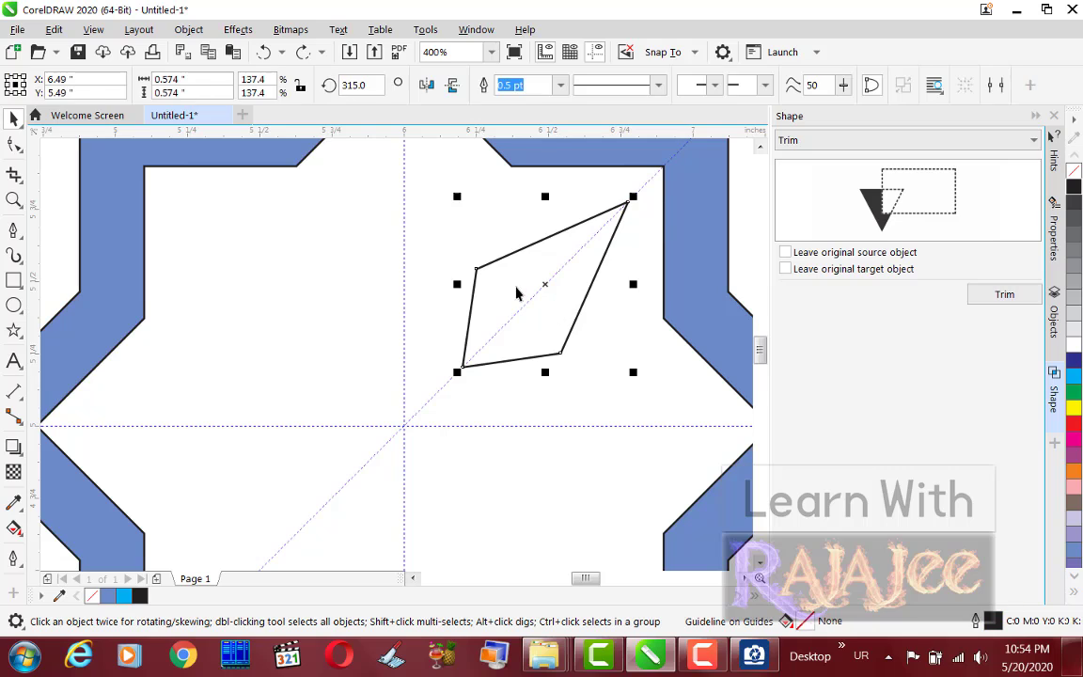
{"action": "left_click_drag", "start_coordinate": [631, 373], "coordinate": [621, 367]}
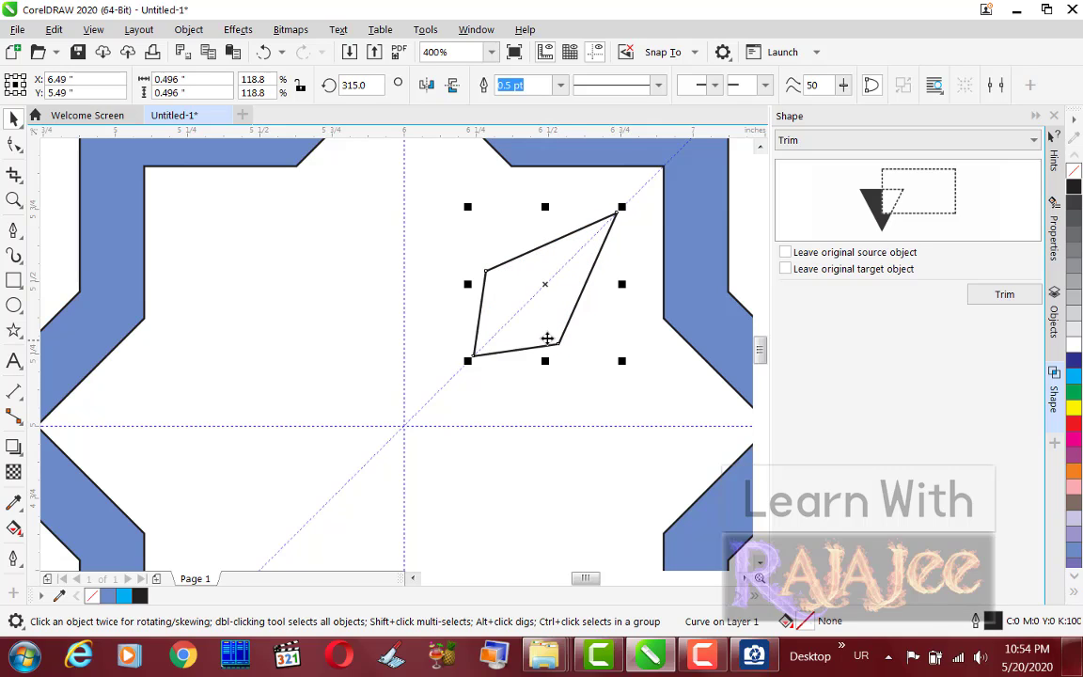
Set the kite's rotation centre at the guideline intersection and make a copy rotated 30° counterclockwise.
{"action": "left_click", "coordinate": [550, 287]}
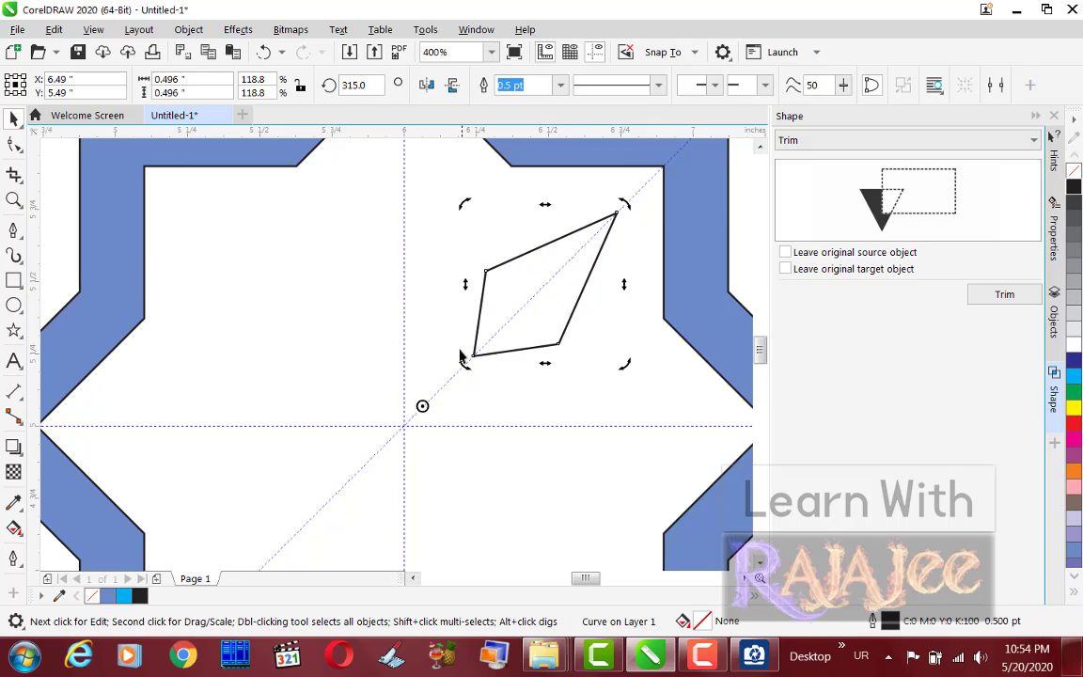
{"action": "mouse_move", "coordinate": [422, 405]}
{"action": "left_mouse_down"}
{"action": "mouse_move", "coordinate": [394, 423]}
{"action": "mouse_move", "coordinate": [405, 426]}
{"action": "left_mouse_up"}
{"action": "left_click_drag", "start_coordinate": [625, 364], "coordinate": [562, 261]}
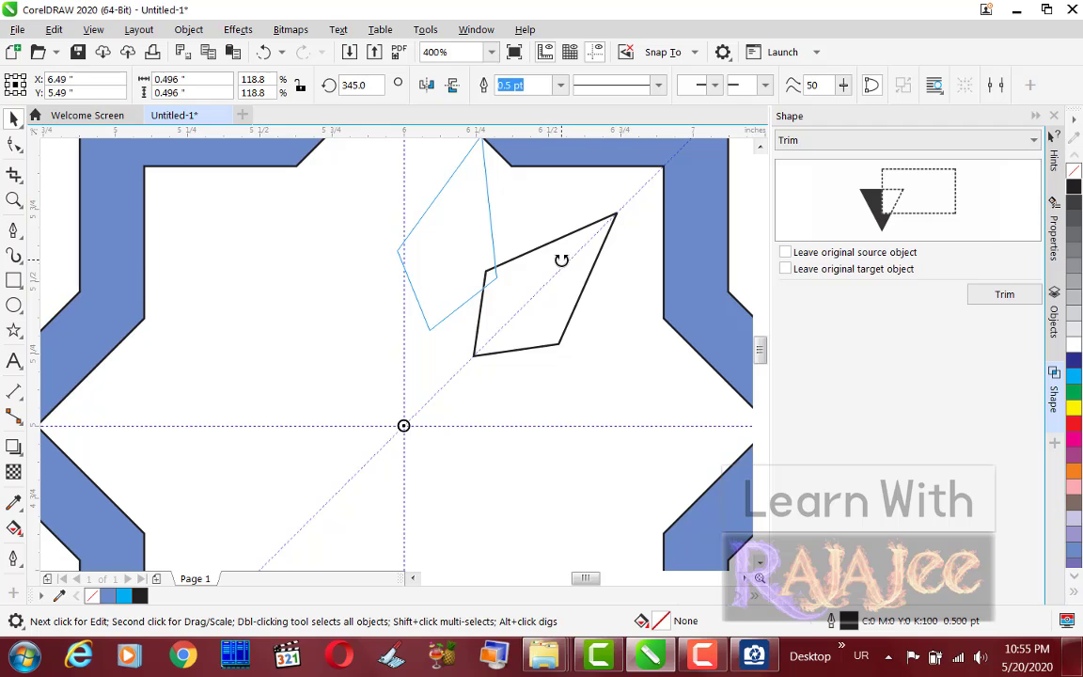
{"action": "left_click_drag", "start_coordinate": [561, 261], "coordinate": [566, 265]}
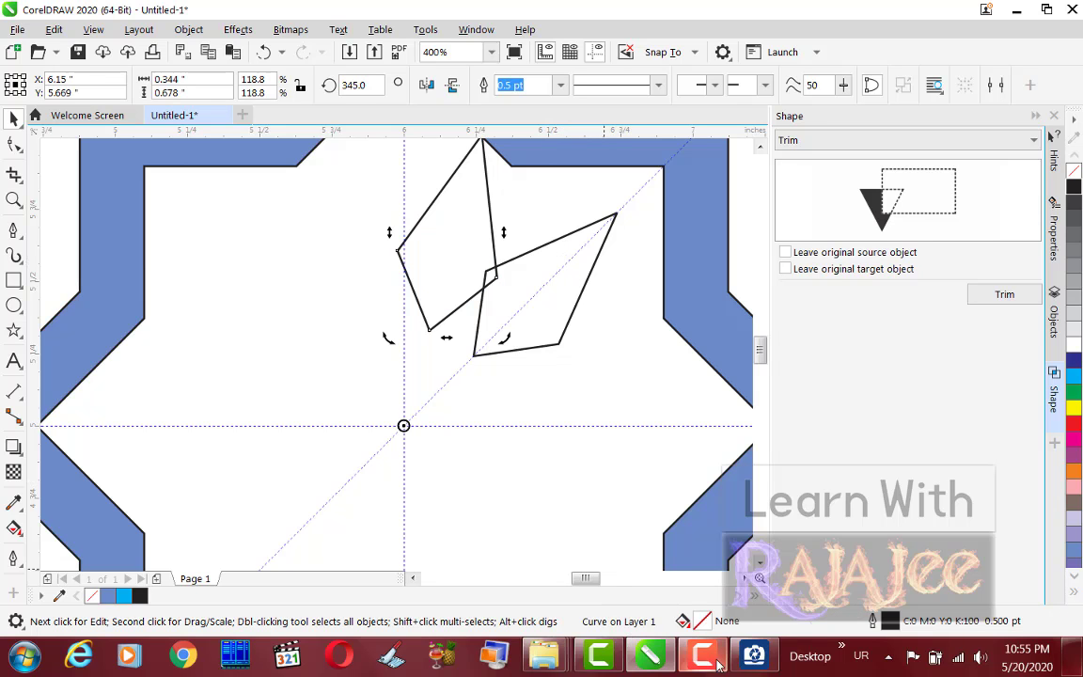
Check the kite arrangement in the reference image in ACDSee Quick View, and delete the rotated copy back in CorelDRAW.
{"action": "left_click", "coordinate": [754, 655]}
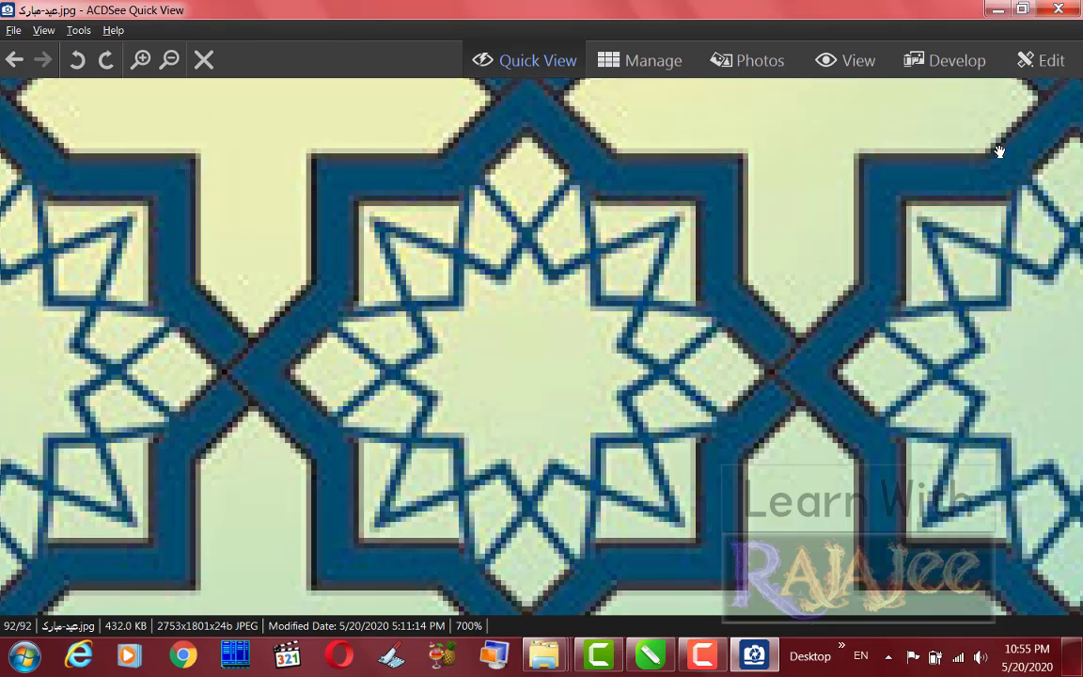
{"action": "left_click", "coordinate": [997, 9]}
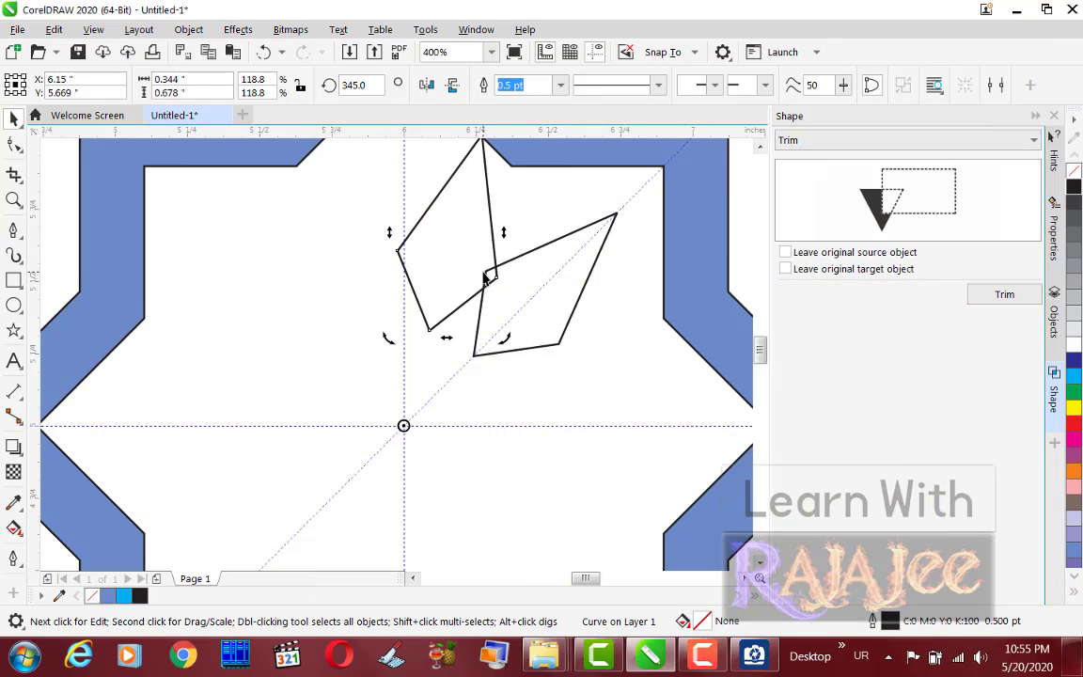
{"action": "key", "text": "Delete"}
Move the kite's rotation centre back to its own middle and rotate the kite upright to 360°.
{"action": "left_click", "coordinate": [573, 307]}
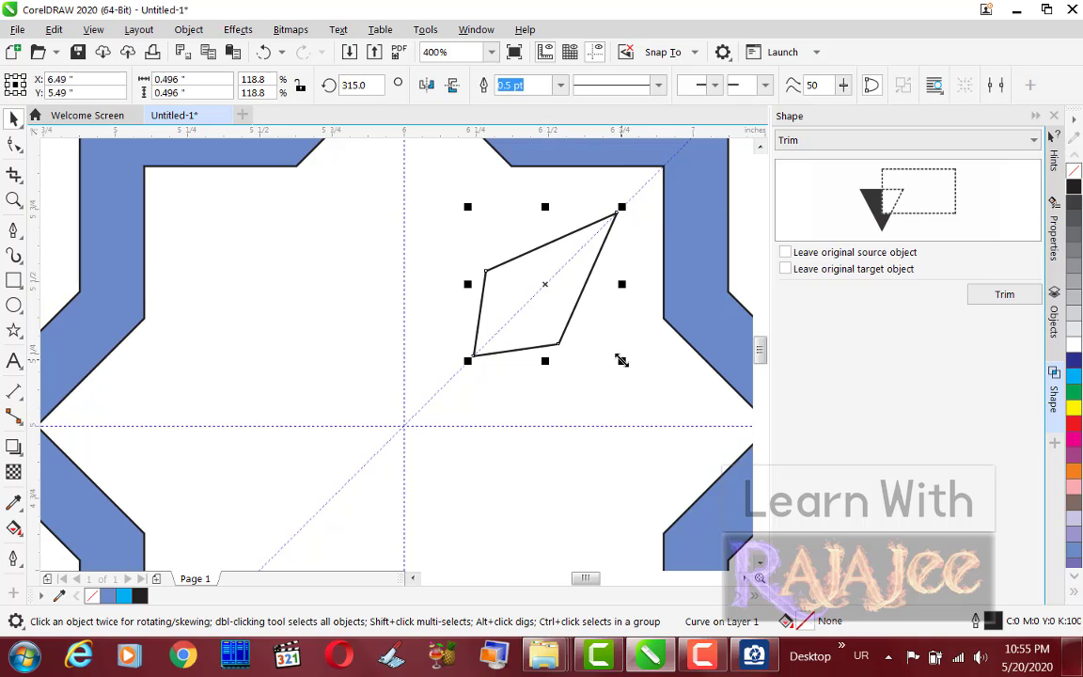
{"action": "left_click", "coordinate": [572, 283]}
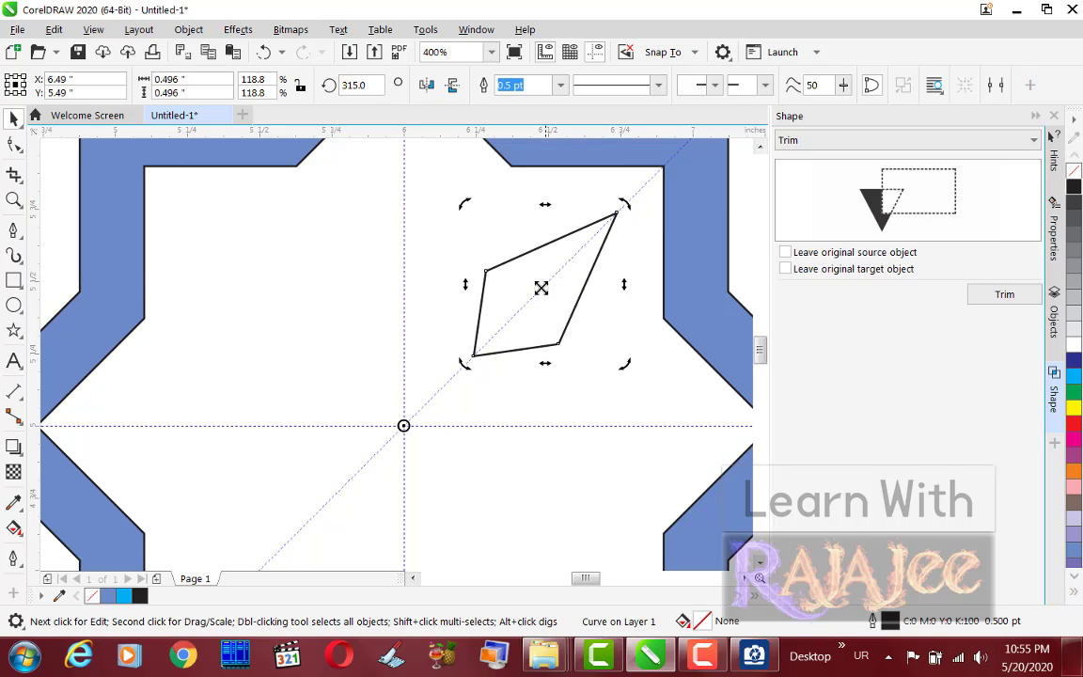
{"action": "left_click_drag", "start_coordinate": [403, 426], "coordinate": [545, 284]}
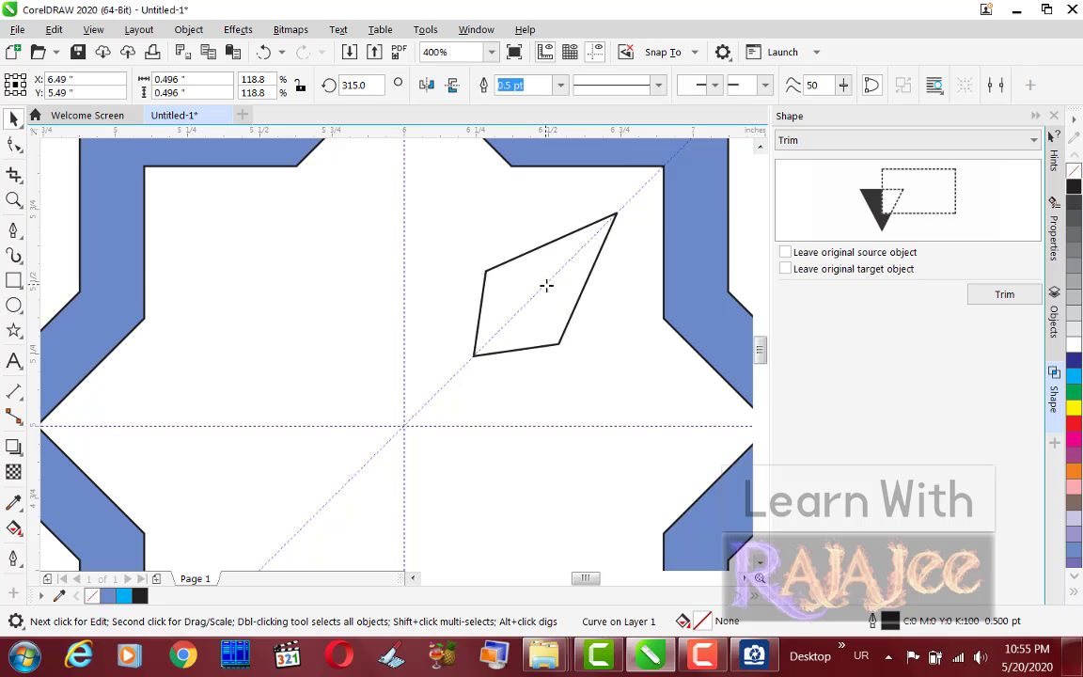
{"action": "left_click_drag", "start_coordinate": [624, 363], "coordinate": [630, 266]}
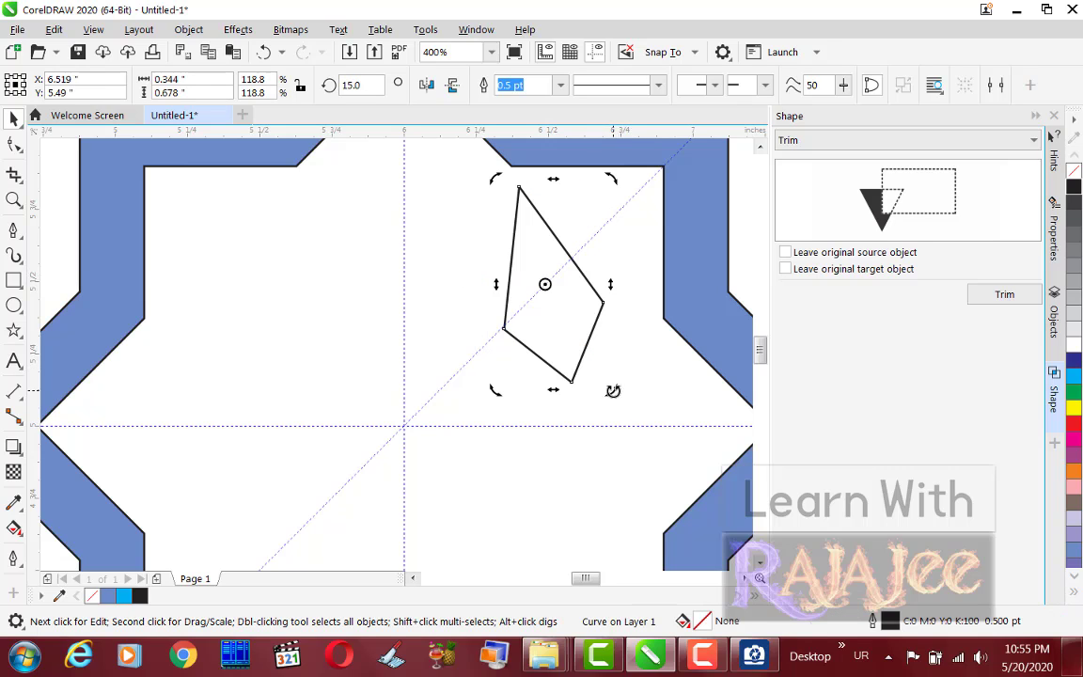
{"action": "left_click_drag", "start_coordinate": [611, 390], "coordinate": [594, 393]}
Narrow the upright kite symmetrically to about 0.314 in wide, keeping its height.
{"action": "left_click", "coordinate": [576, 335]}
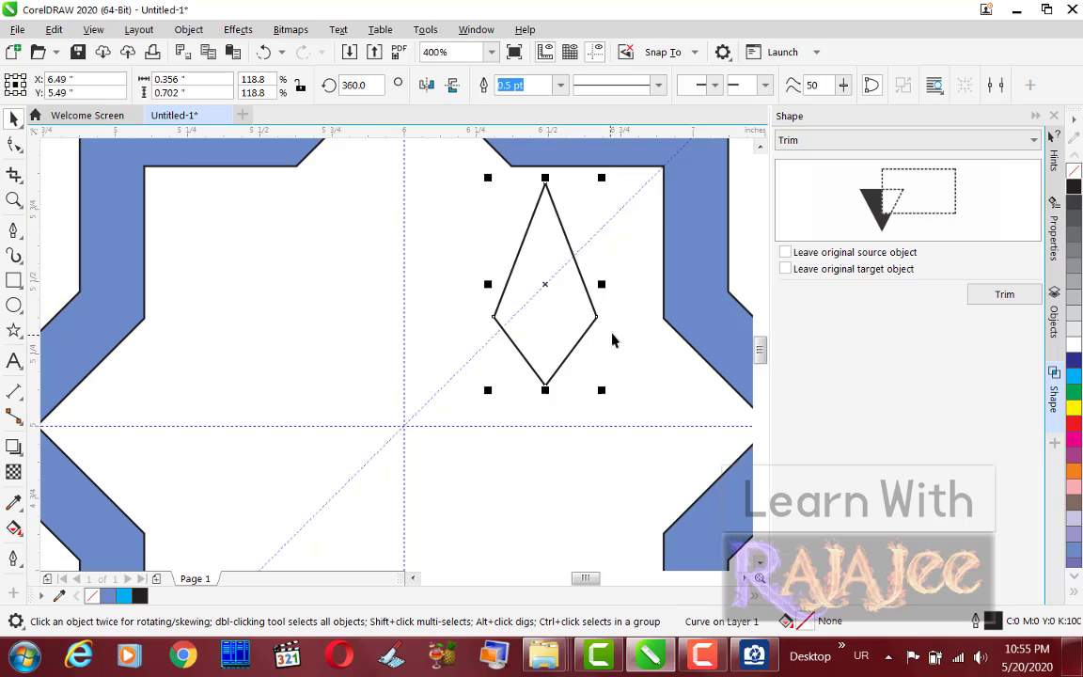
{"action": "mouse_move", "coordinate": [600, 283]}
{"action": "left_mouse_down"}
{"action": "mouse_move", "coordinate": [584, 283]}
{"action": "mouse_move", "coordinate": [595, 285]}
{"action": "left_mouse_up"}
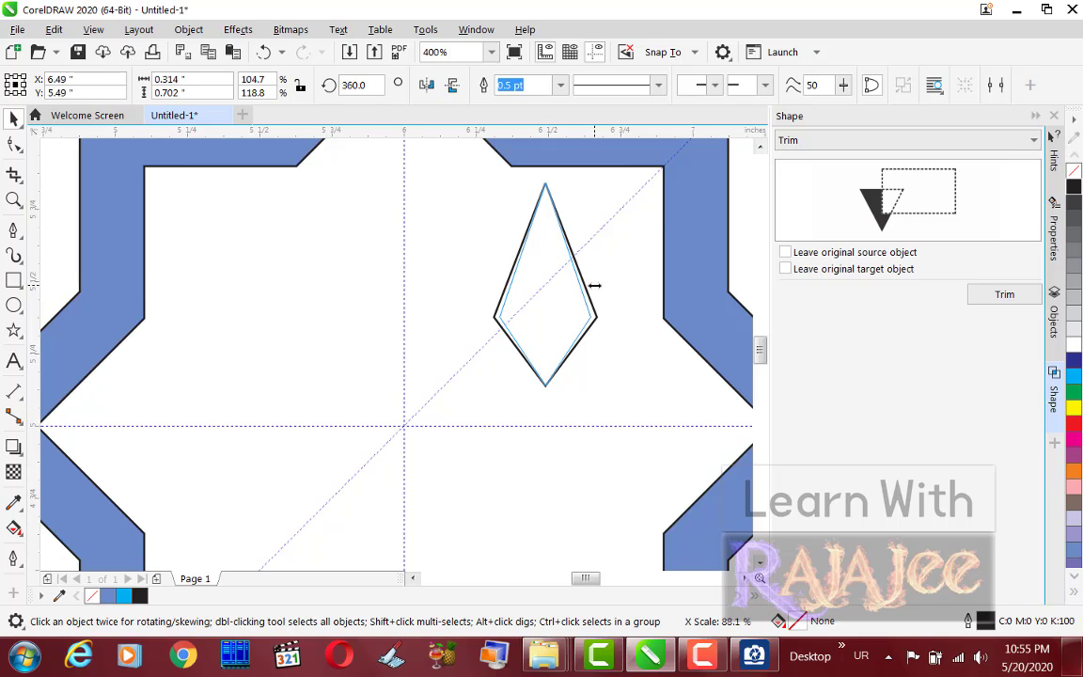
{"action": "left_click_drag", "start_coordinate": [595, 285], "coordinate": [595, 285]}
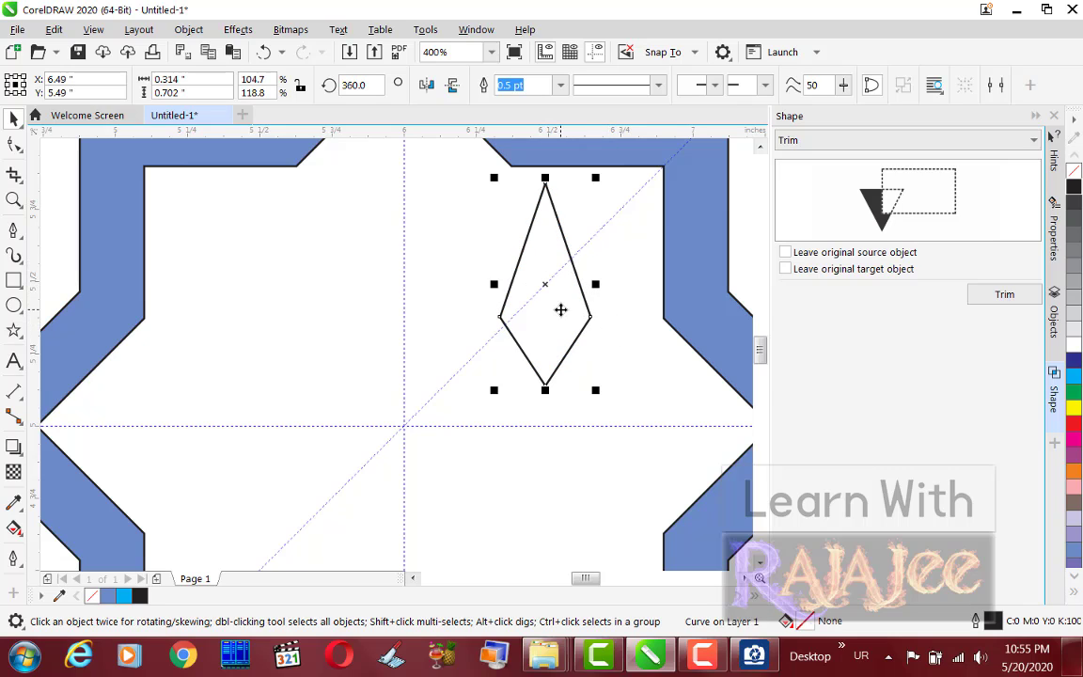
Rotate the narrowed kite back to 315° so it lies along the diagonal guideline.
{"action": "left_click", "coordinate": [560, 309]}
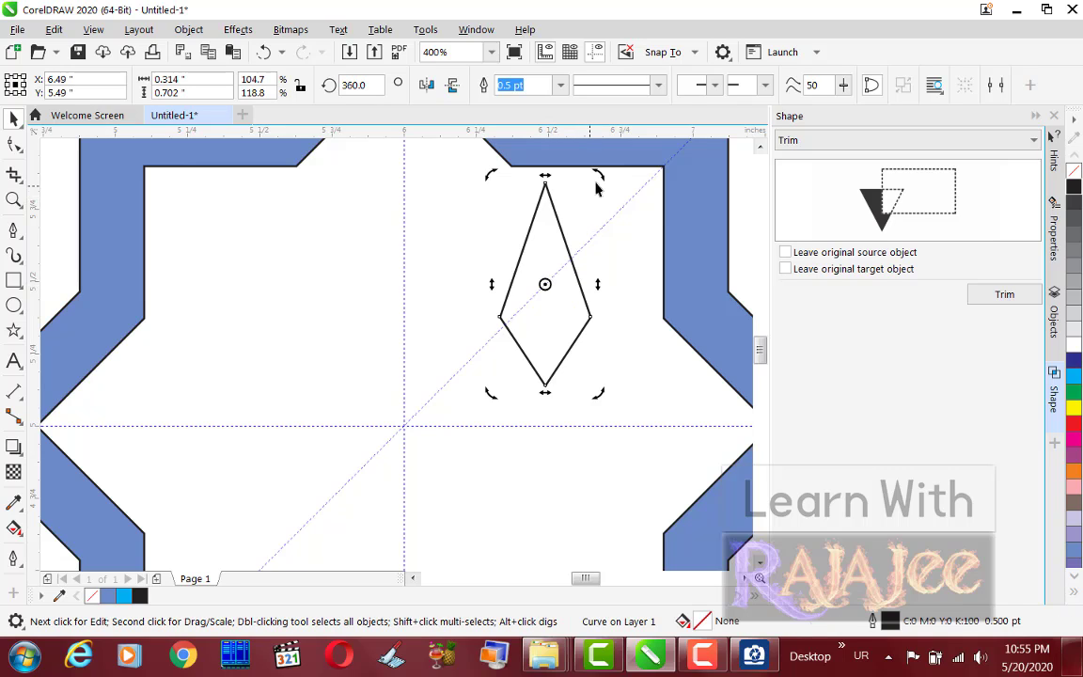
{"action": "left_click_drag", "start_coordinate": [599, 176], "coordinate": [643, 246]}
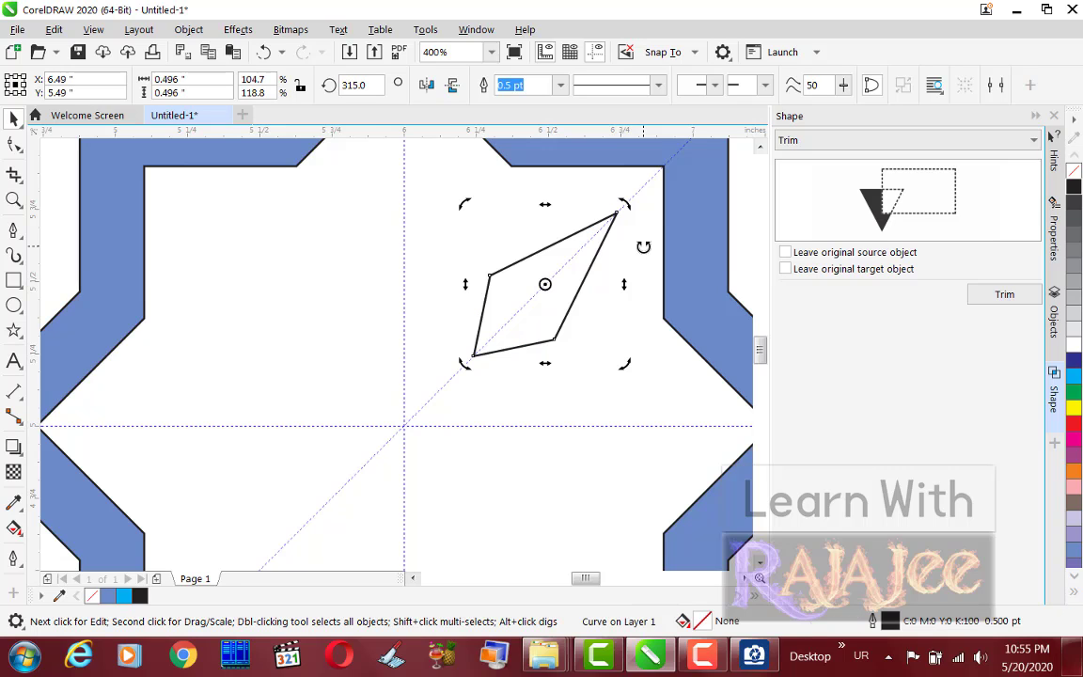
{"action": "left_click", "coordinate": [564, 279]}
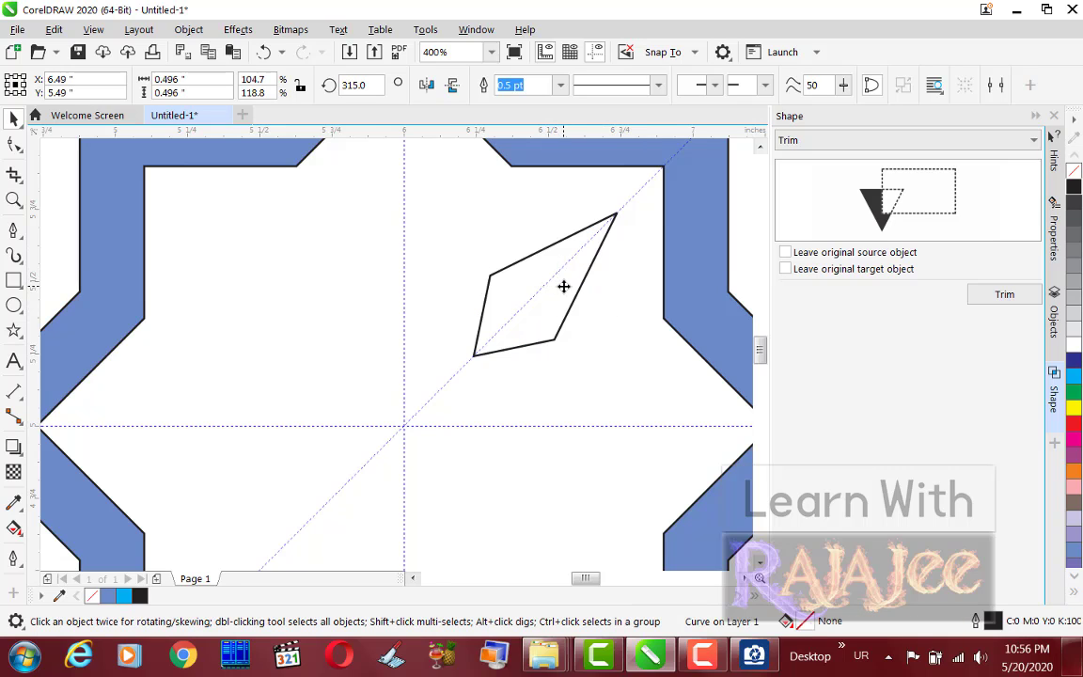
Set the narrowed kite's rotation centre at the guideline intersection and create a copy rotated 30° to 345°.
{"action": "left_click", "coordinate": [550, 284]}
{"action": "left_click_drag", "start_coordinate": [546, 284], "coordinate": [406, 423]}
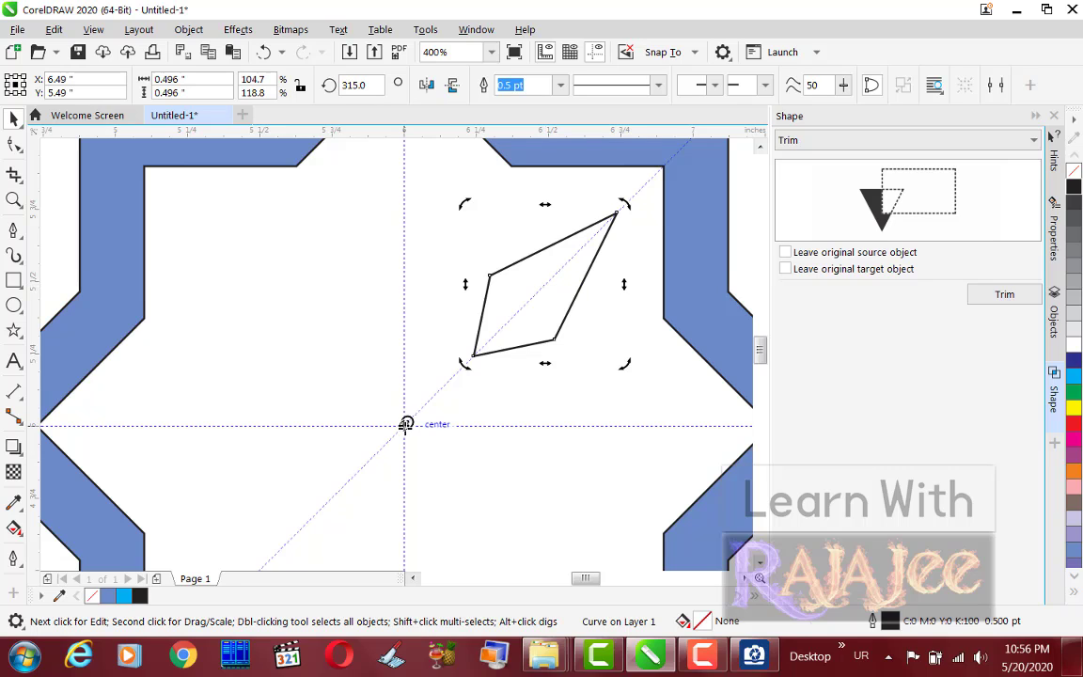
{"action": "left_click_drag", "start_coordinate": [623, 362], "coordinate": [567, 278]}
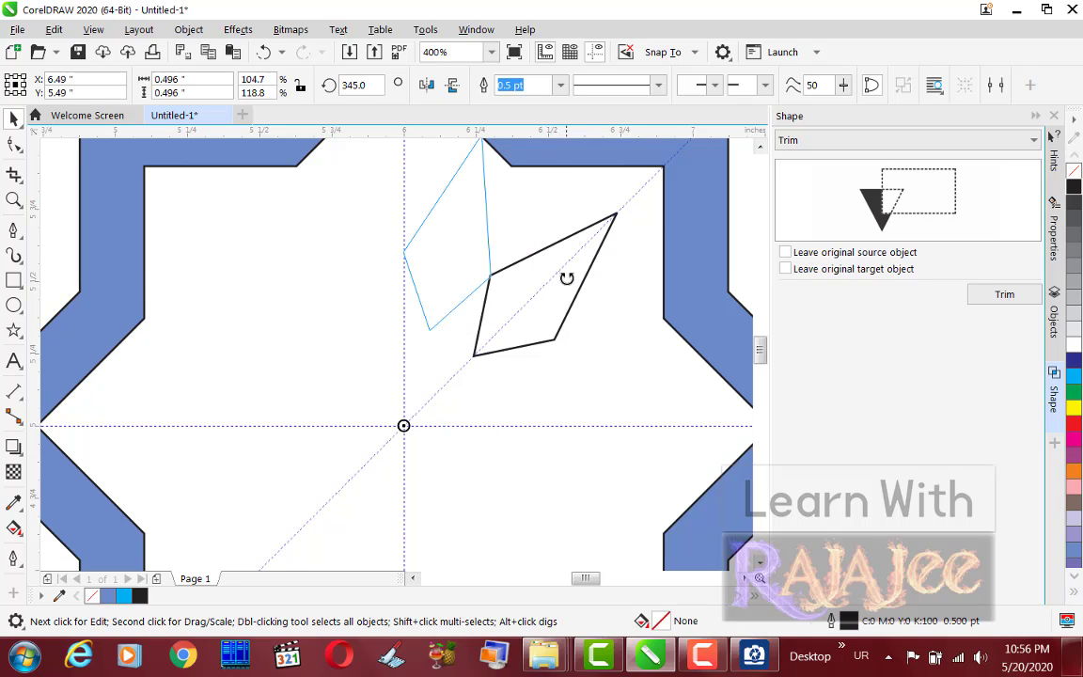
{"action": "right_click", "coordinate": [566, 276]}
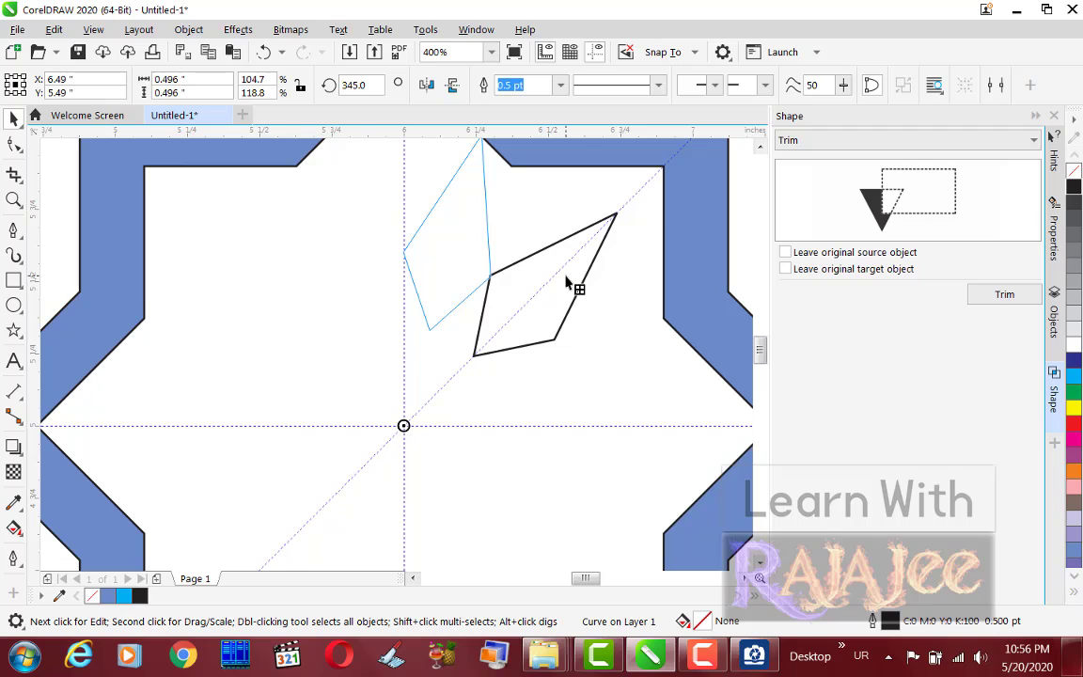
Select both kites, set their shared rotation centre at the guideline intersection, and create a copy of the pair rotated by 60°.
{"action": "left_click_drag", "start_coordinate": [567, 280], "coordinate": [567, 280]}
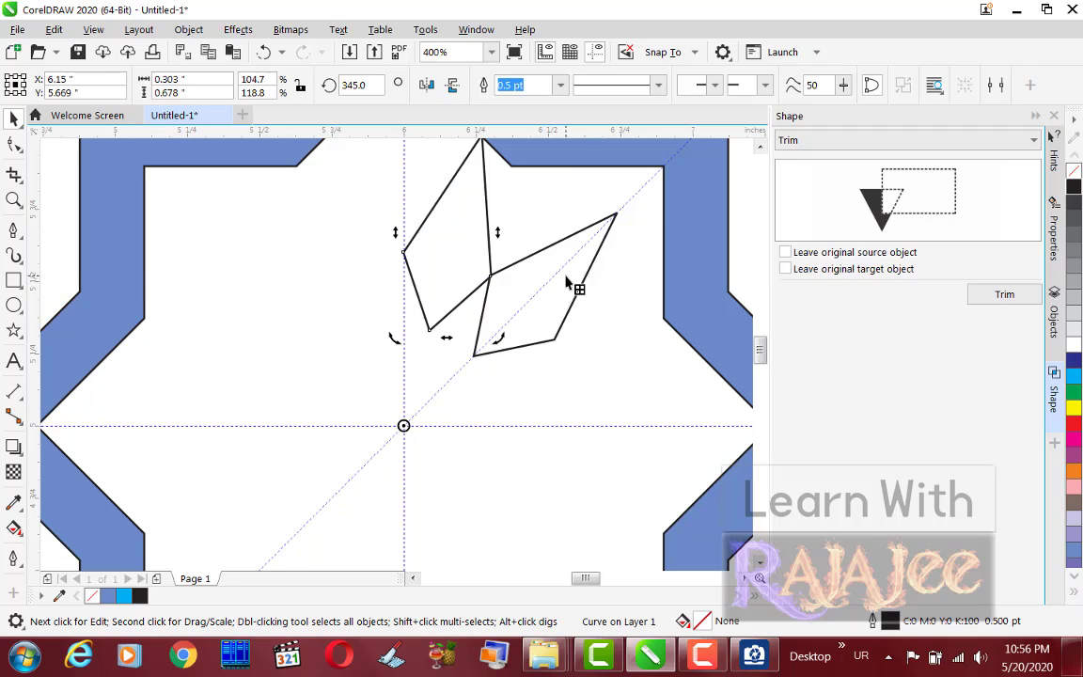
{"action": "left_click", "coordinate": [527, 278], "text": "shift"}
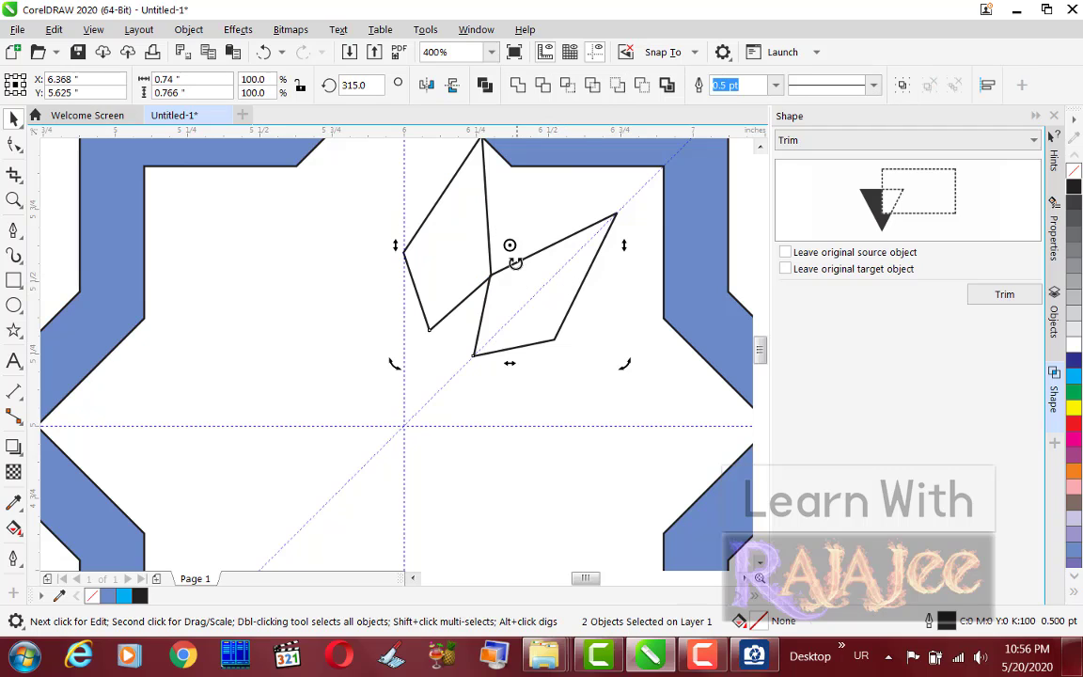
{"action": "mouse_move", "coordinate": [509, 245]}
{"action": "left_mouse_down"}
{"action": "mouse_move", "coordinate": [401, 394]}
{"action": "mouse_move", "coordinate": [404, 423]}
{"action": "left_mouse_up"}
{"action": "left_click_drag", "start_coordinate": [622, 364], "coordinate": [429, 275]}
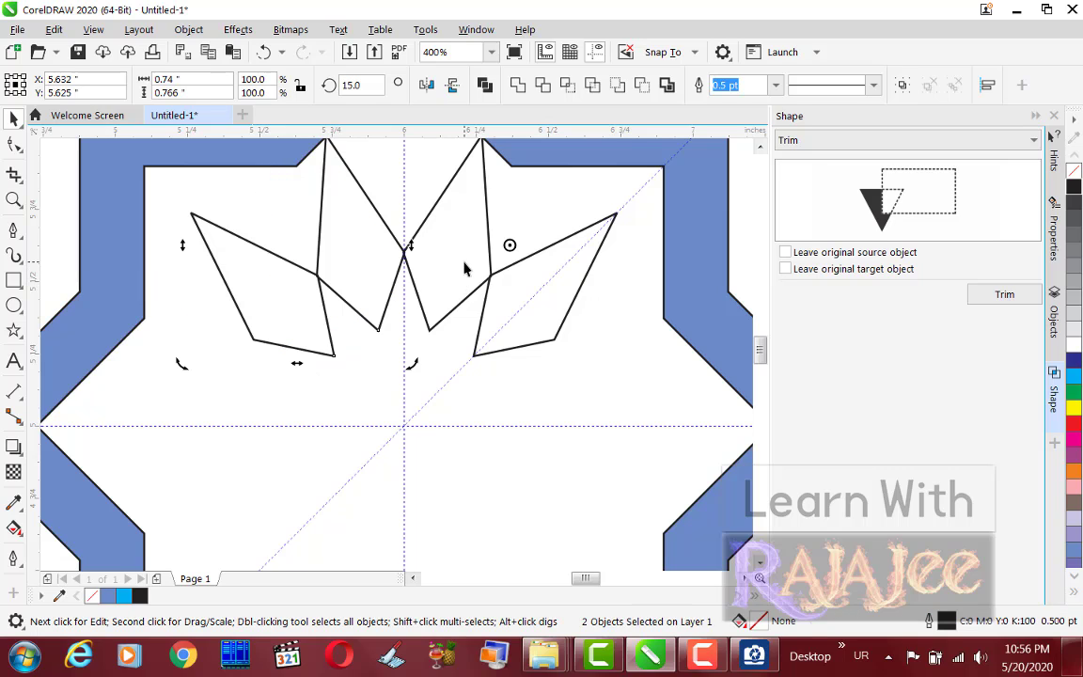
Select all four kites, set their rotation centre at the guideline intersection, and create a copy rotated by 120°.
{"action": "left_click", "coordinate": [464, 262], "text": "shift"}
{"action": "left_click", "coordinate": [527, 281], "text": "shift"}
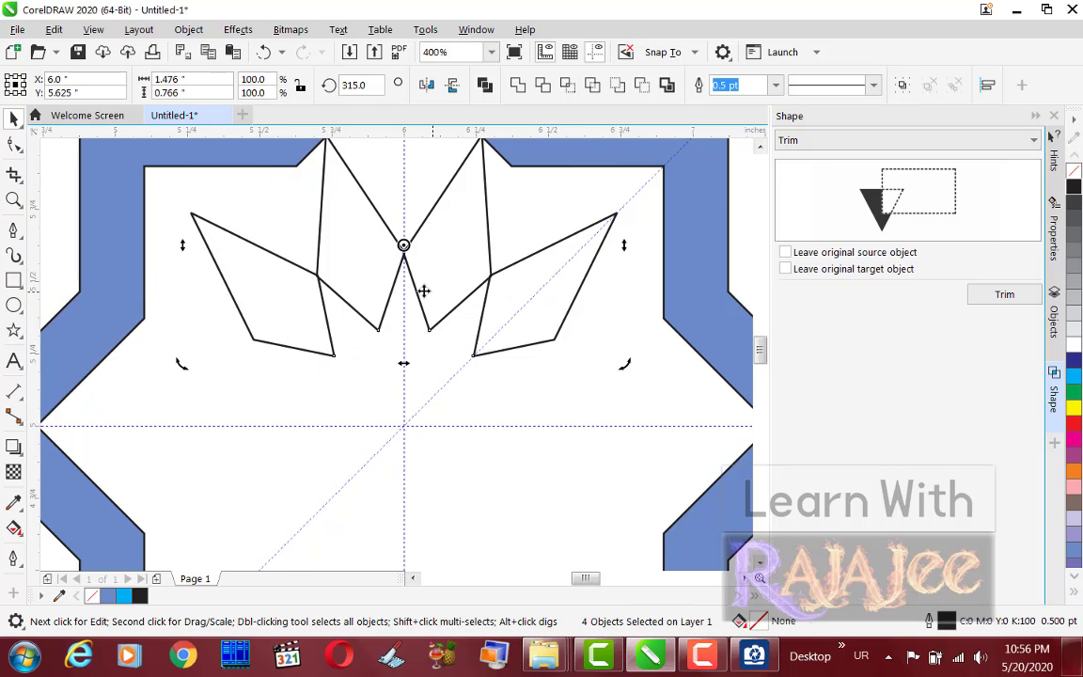
{"action": "left_click_drag", "start_coordinate": [404, 248], "coordinate": [404, 424]}
{"action": "left_click_drag", "start_coordinate": [624, 364], "coordinate": [351, 387]}
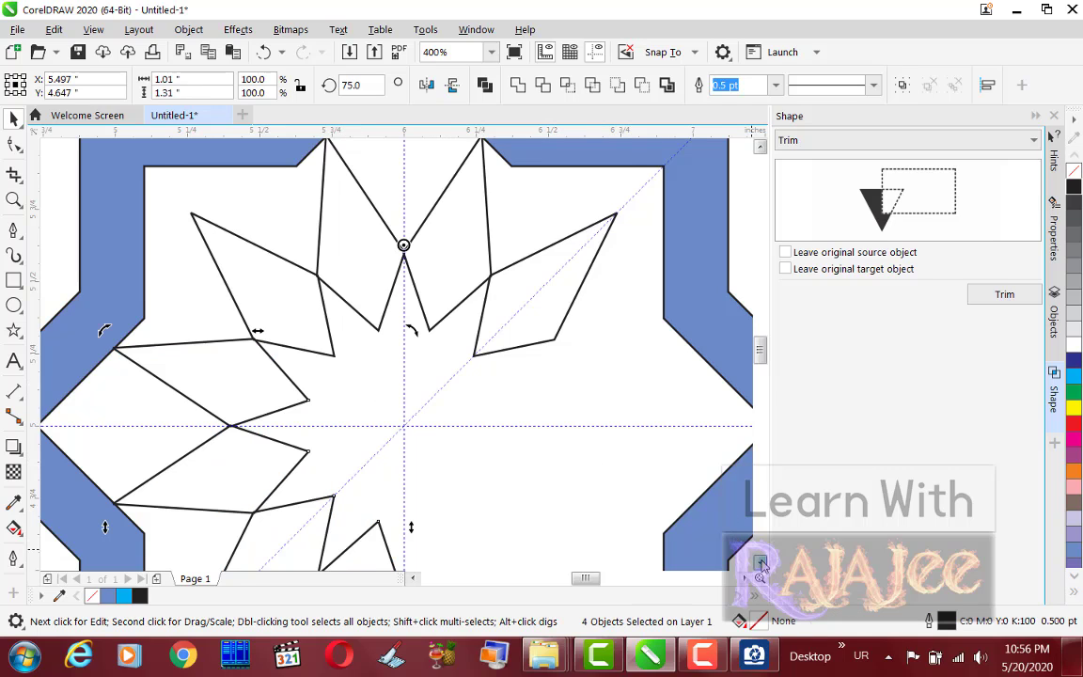
Complete the twelve-kite ring by rotating a copy of the four new kites another 120° about the guideline intersection.
{"action": "scroll", "coordinate": [431, 411], "scroll_direction": "down", "scroll_amount": 5}
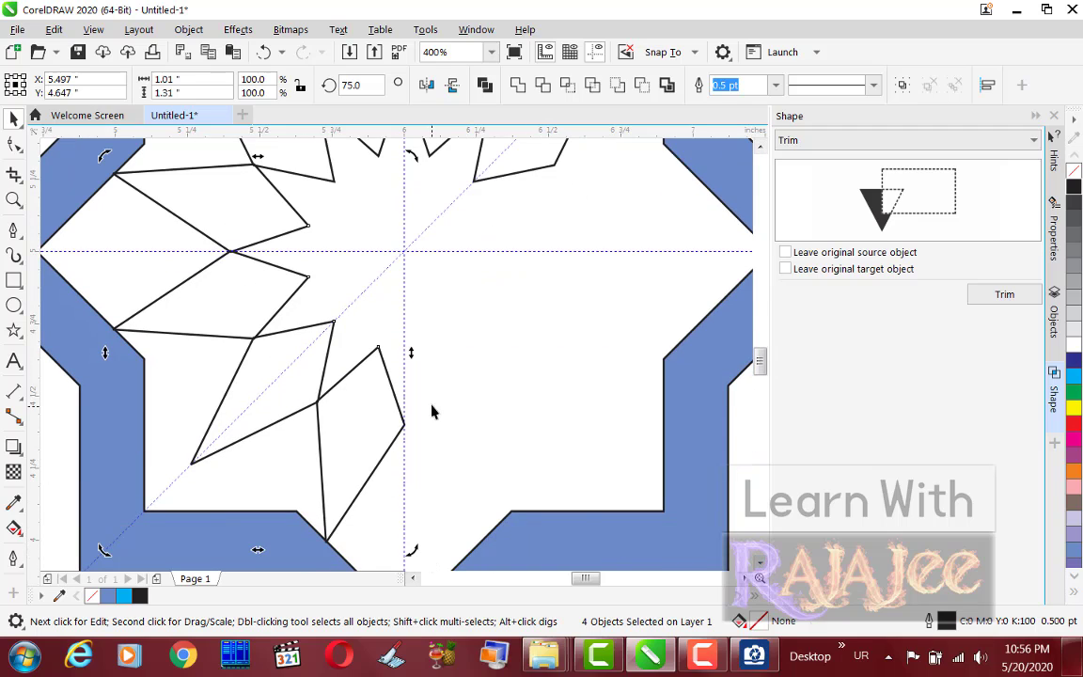
{"action": "left_click", "coordinate": [760, 146]}
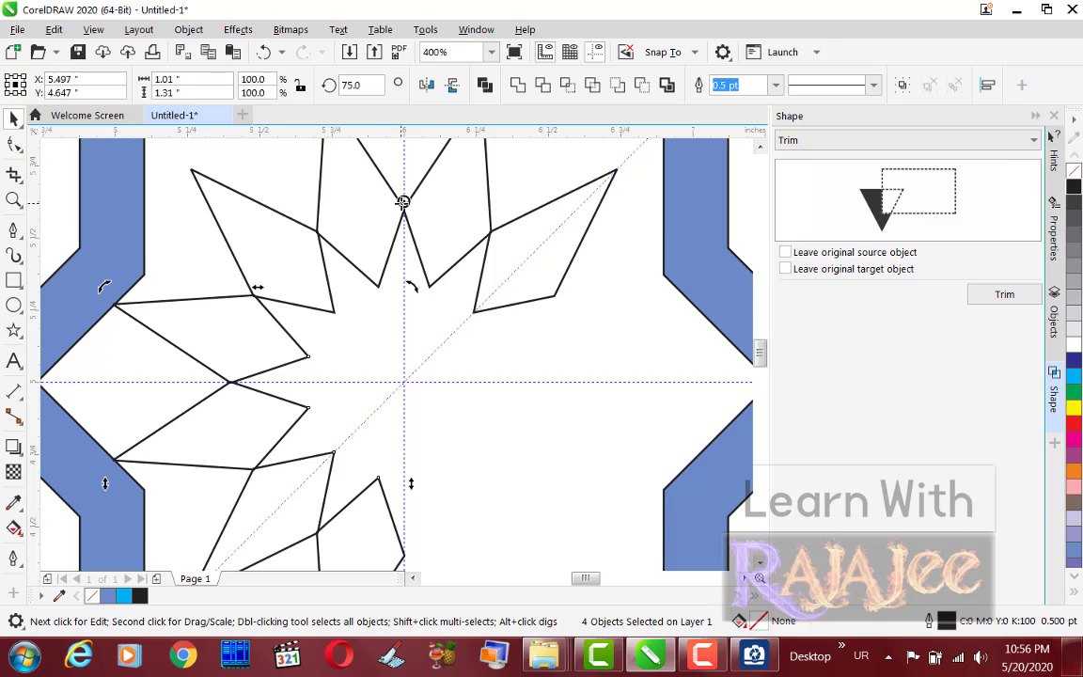
{"action": "mouse_move", "coordinate": [402, 201]}
{"action": "left_mouse_down"}
{"action": "mouse_move", "coordinate": [379, 352]}
{"action": "mouse_move", "coordinate": [400, 382]}
{"action": "left_mouse_up"}
{"action": "left_click_drag", "start_coordinate": [411, 285], "coordinate": [334, 419]}
{"action": "right_click", "coordinate": [334, 419]}
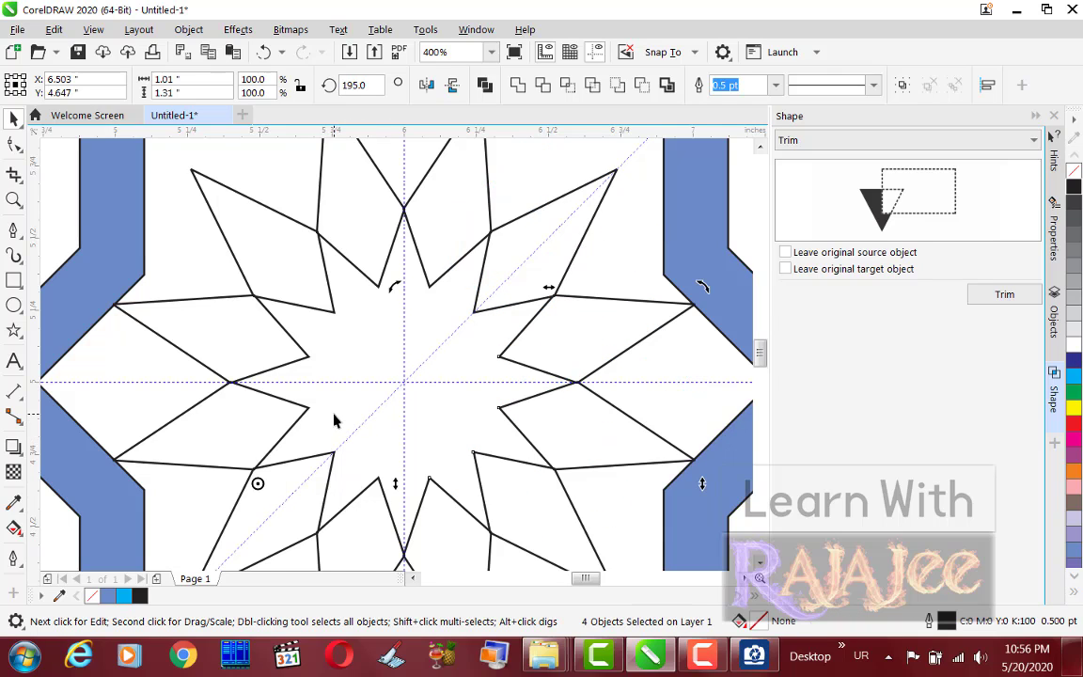
Select the twelve kites without the eight-pointed star frame and colour their outlines the same blue as the frame.
{"action": "scroll", "coordinate": [334, 418], "scroll_direction": "down", "scroll_amount": 2}
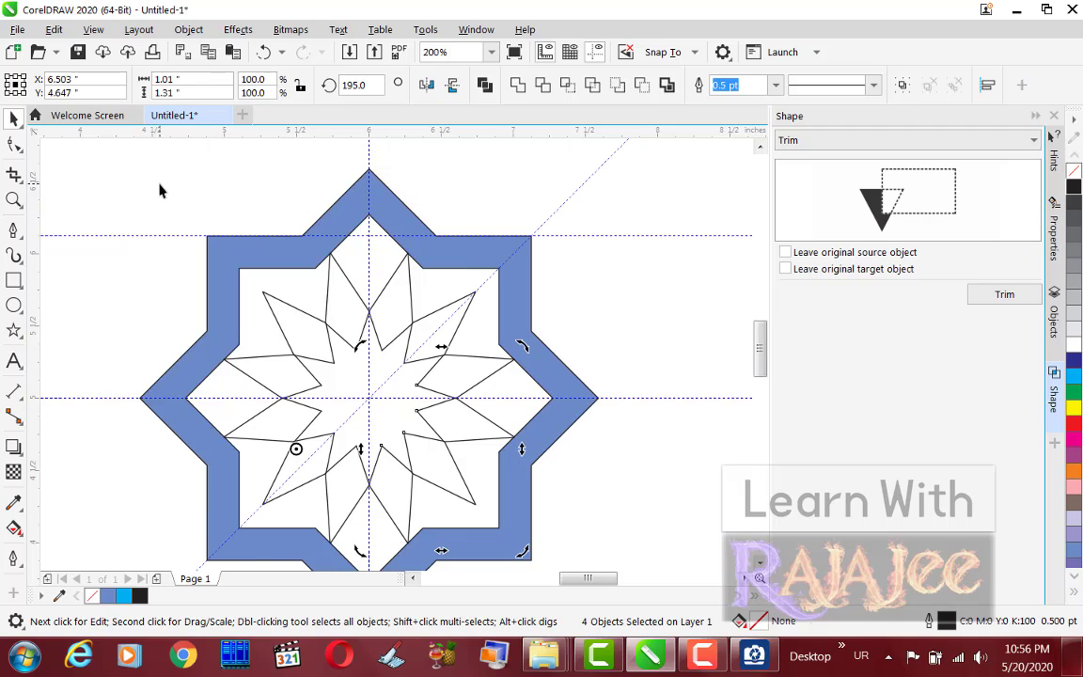
{"action": "left_click", "coordinate": [187, 231]}
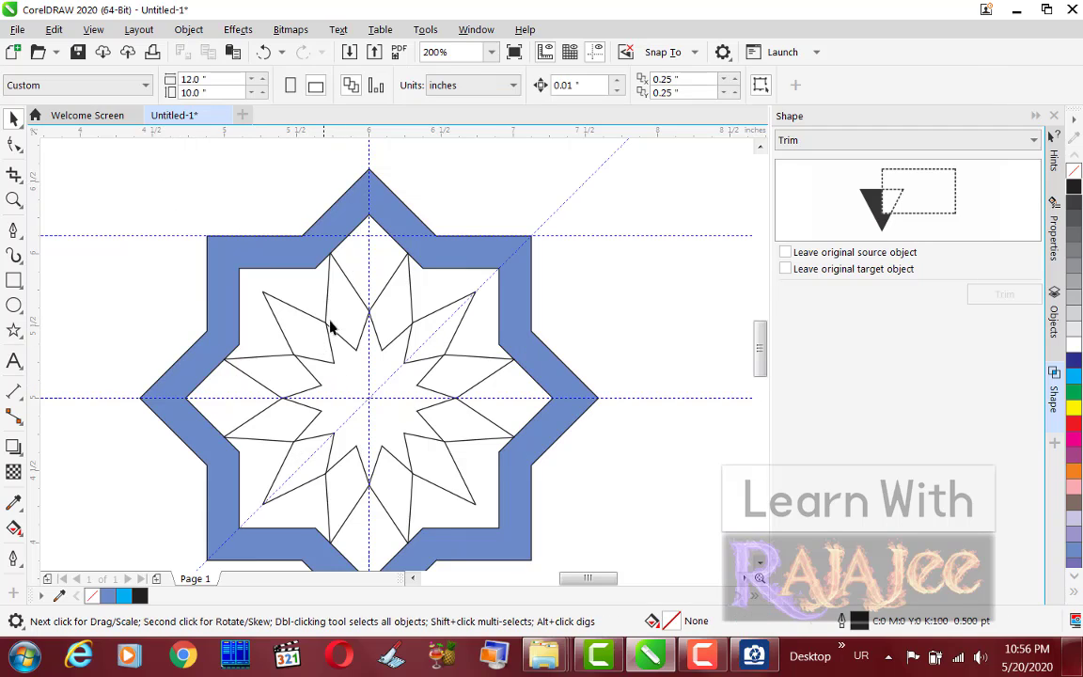
{"action": "scroll", "coordinate": [315, 301], "scroll_direction": "down", "scroll_amount": 2}
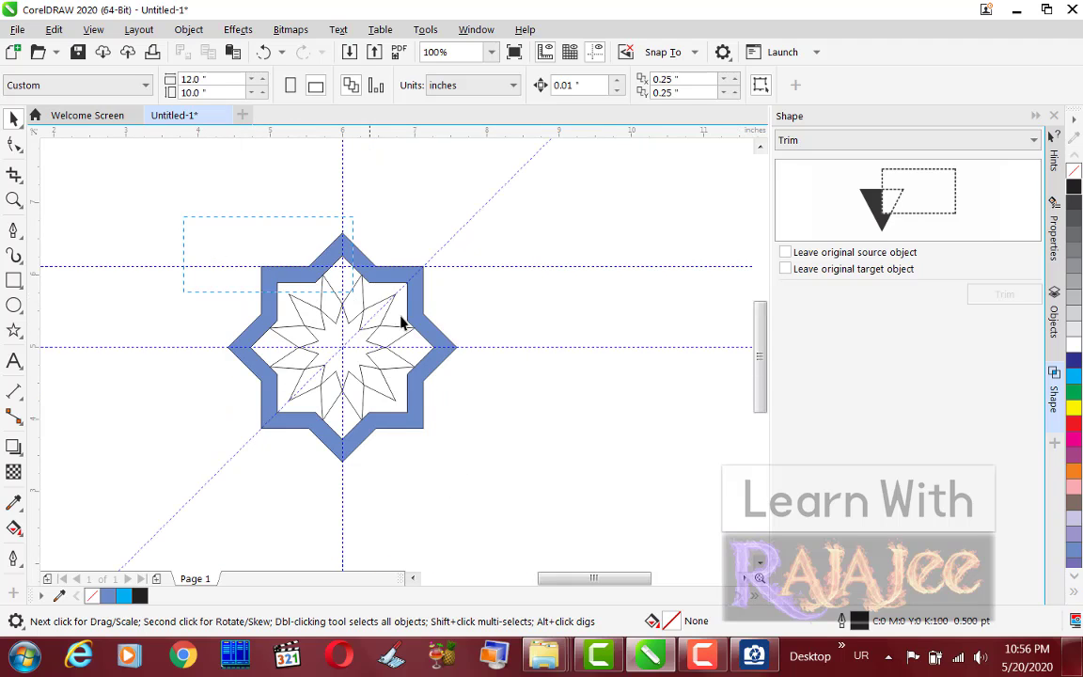
{"action": "left_click_drag", "start_coordinate": [401, 322], "coordinate": [520, 479]}
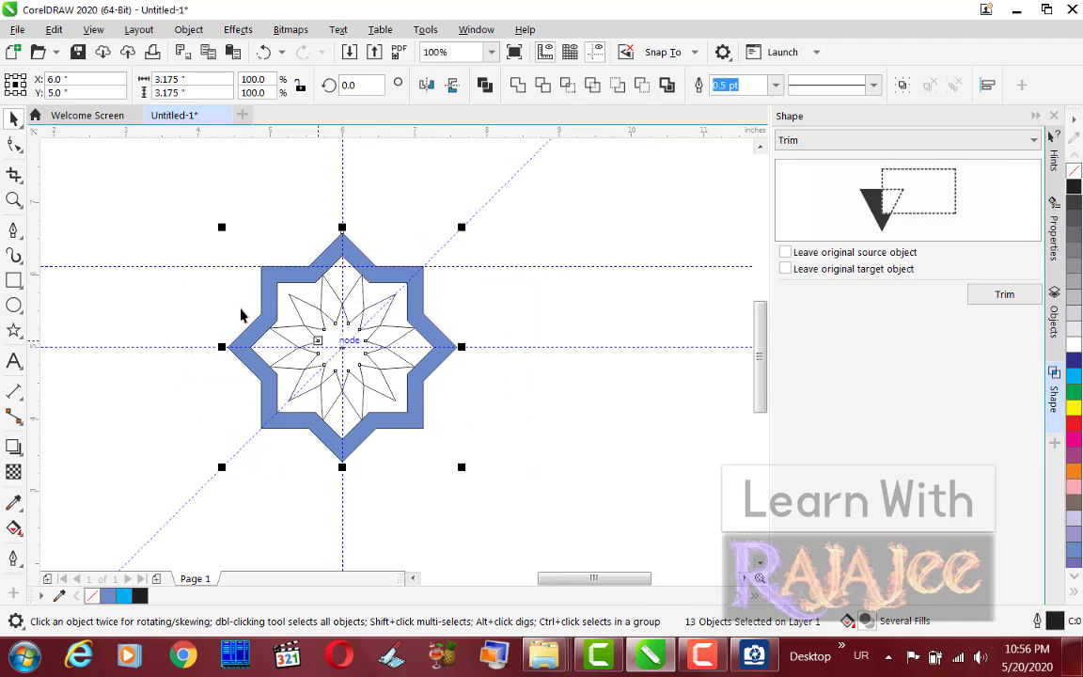
{"action": "left_click_drag", "start_coordinate": [165, 198], "coordinate": [483, 459]}
{"action": "scroll", "coordinate": [294, 285], "scroll_direction": "up", "scroll_amount": 2}
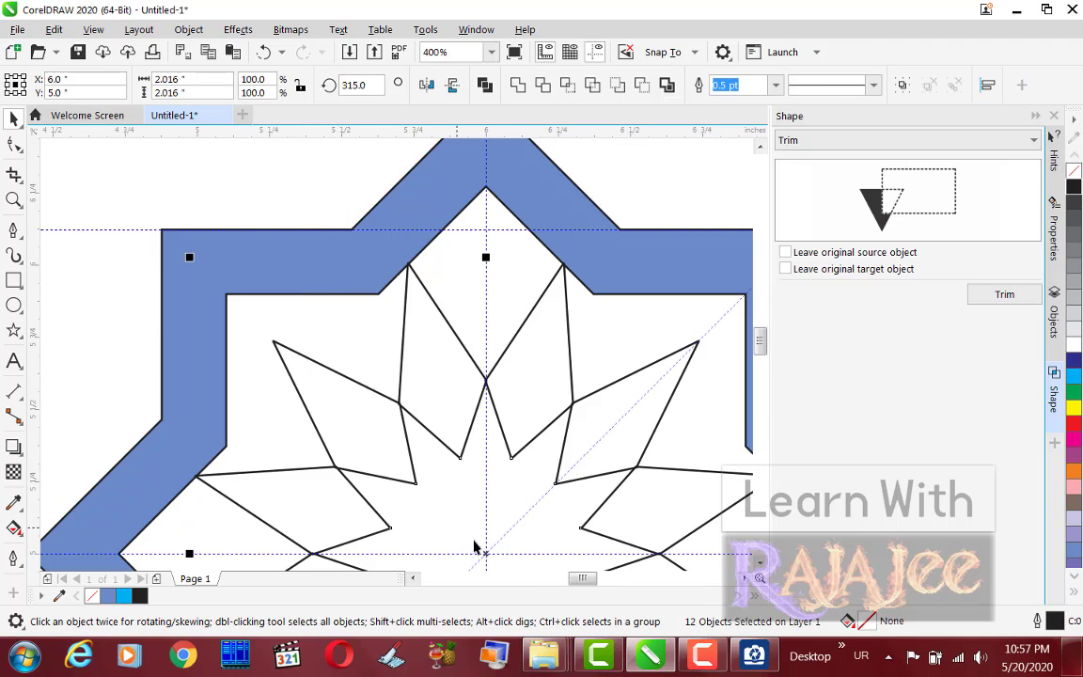
{"action": "scroll", "coordinate": [570, 560], "scroll_direction": "down", "scroll_amount": 1}
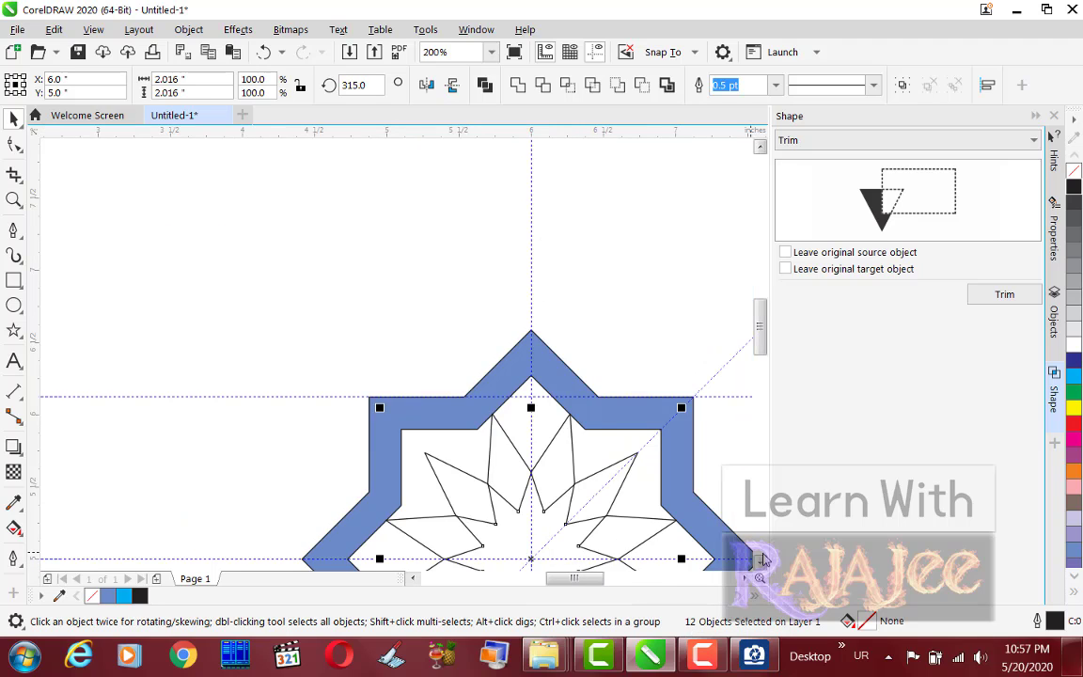
{"action": "scroll", "coordinate": [759, 562], "scroll_direction": "down", "scroll_amount": 5}
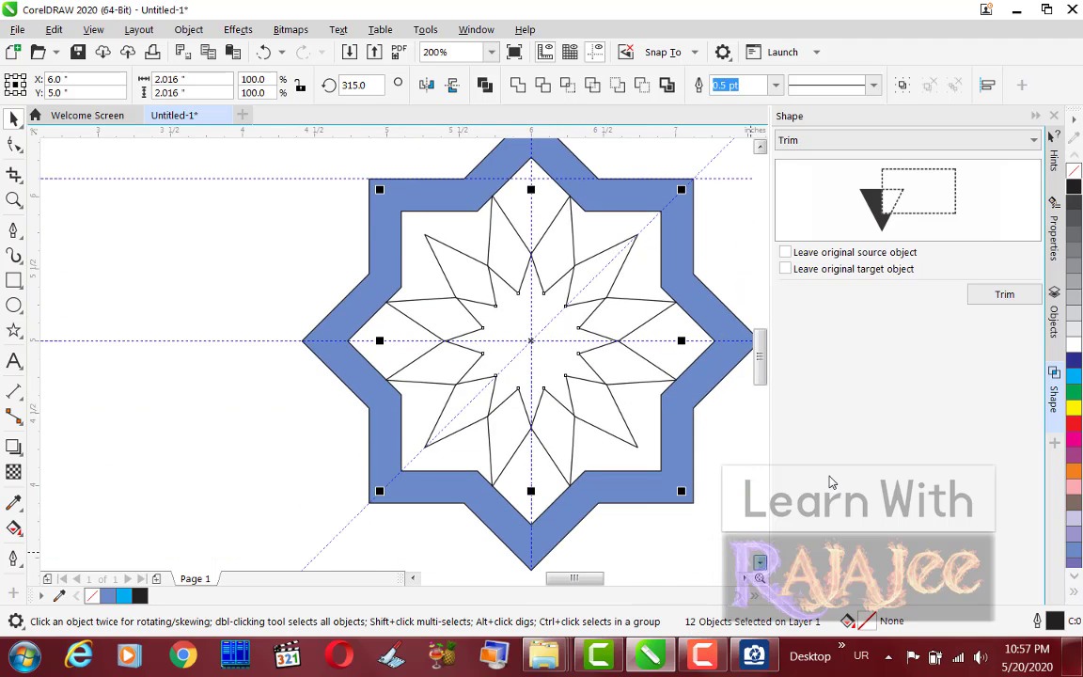
{"action": "right_click", "coordinate": [1074, 553]}
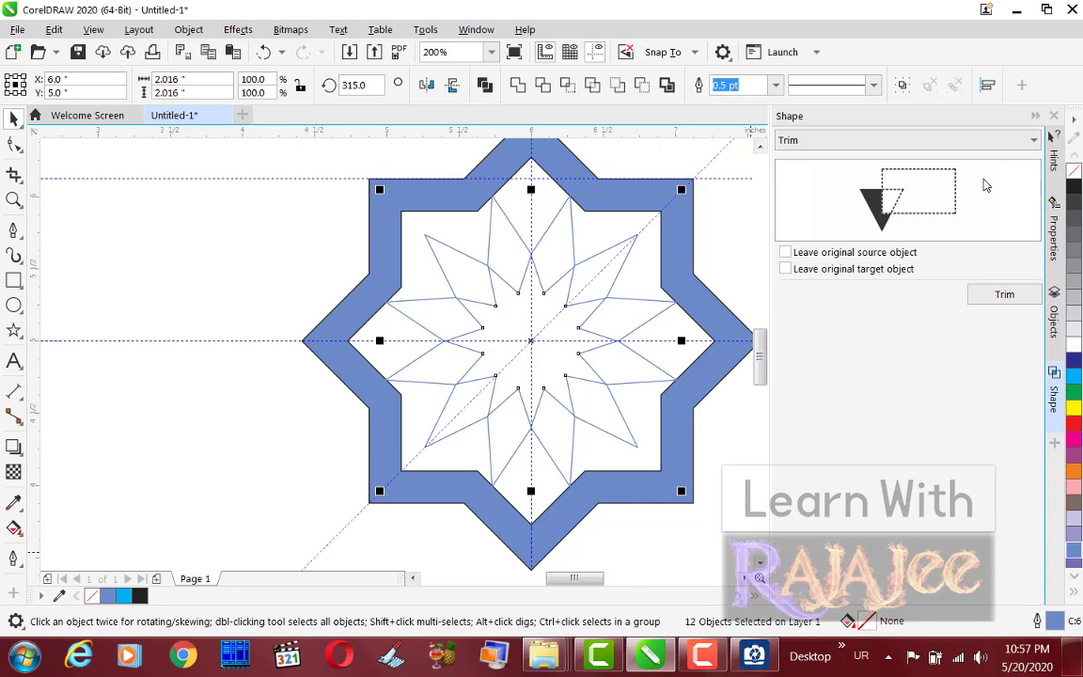
Try a 1.0 pt outline on the twelve kites and settle on an outline width of 1.5 pt.
{"action": "left_click", "coordinate": [775, 85]}
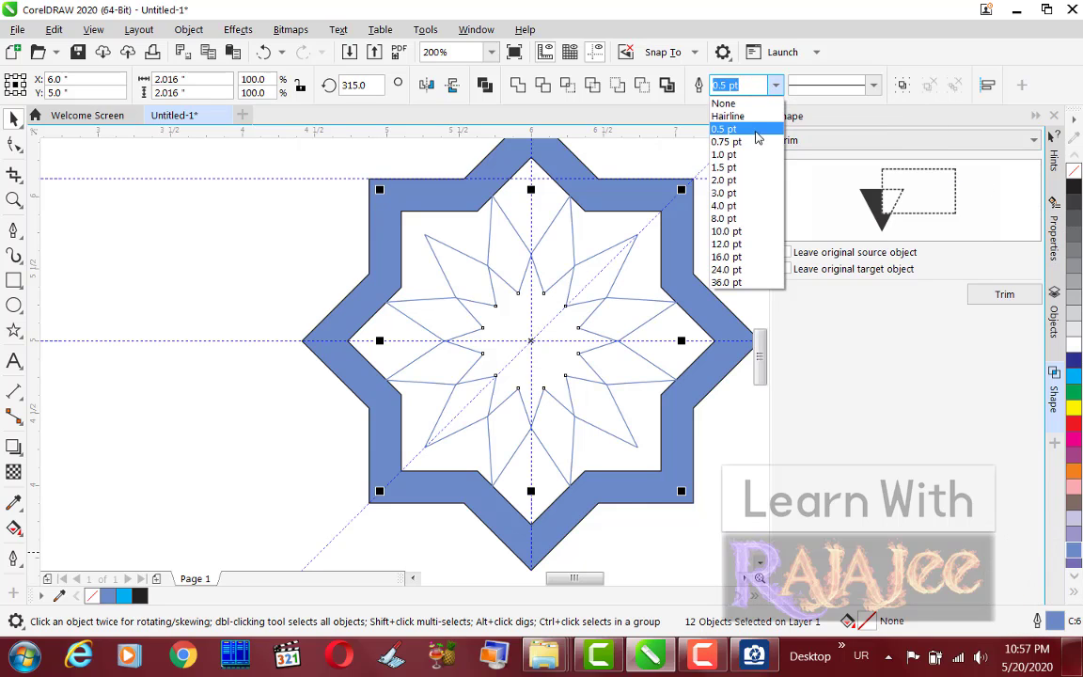
{"action": "left_click", "coordinate": [751, 159]}
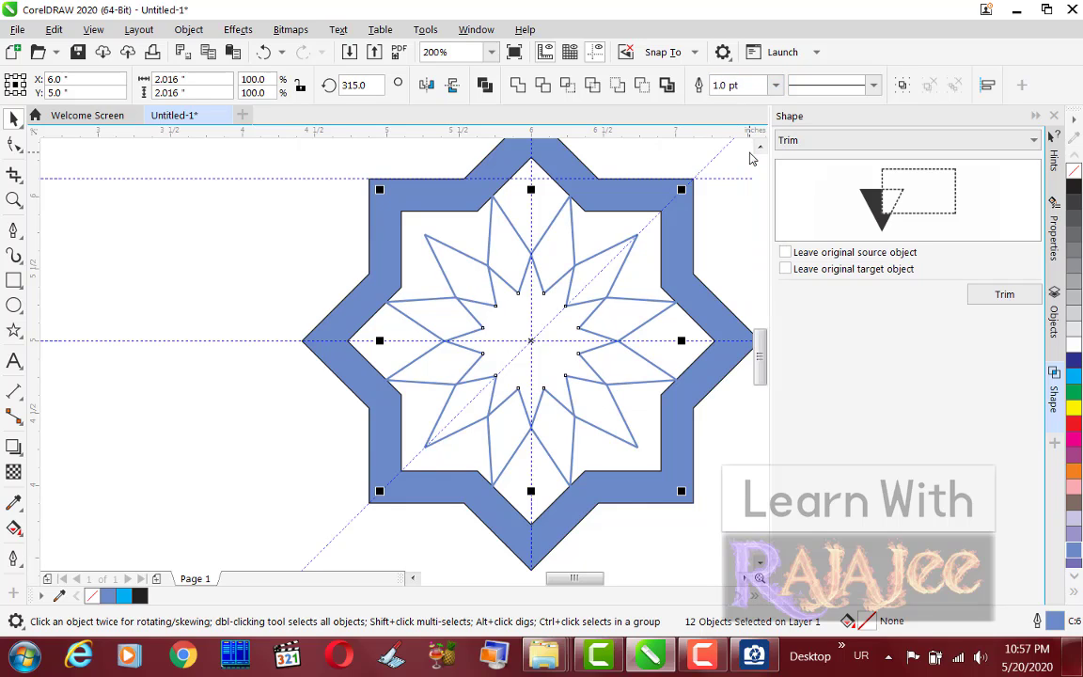
{"action": "left_click", "coordinate": [775, 85]}
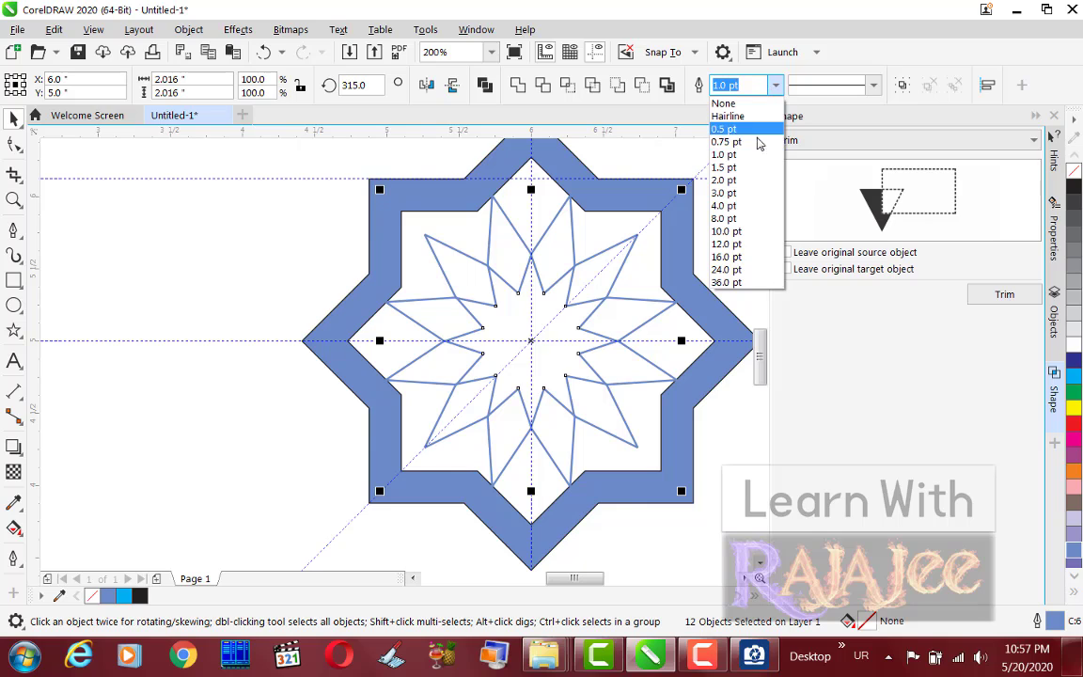
{"action": "left_click", "coordinate": [752, 167]}
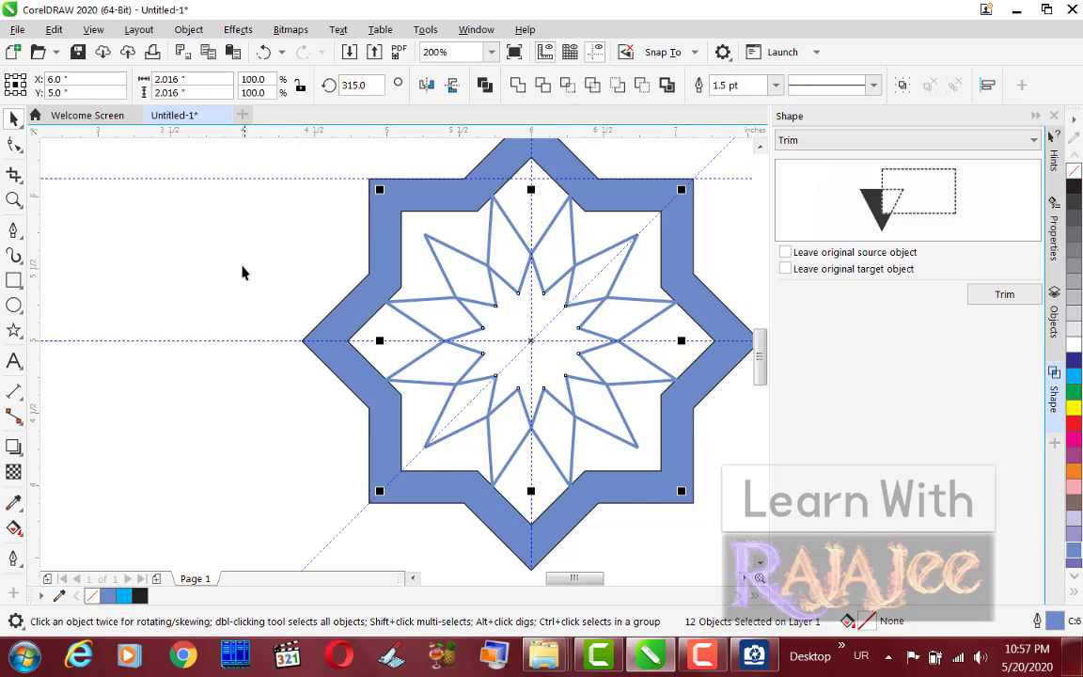
Select only the twelve kites inside the star frame and group them.
{"action": "key", "text": "Escape"}
{"action": "scroll", "coordinate": [393, 274], "scroll_direction": "down", "scroll_amount": 2}
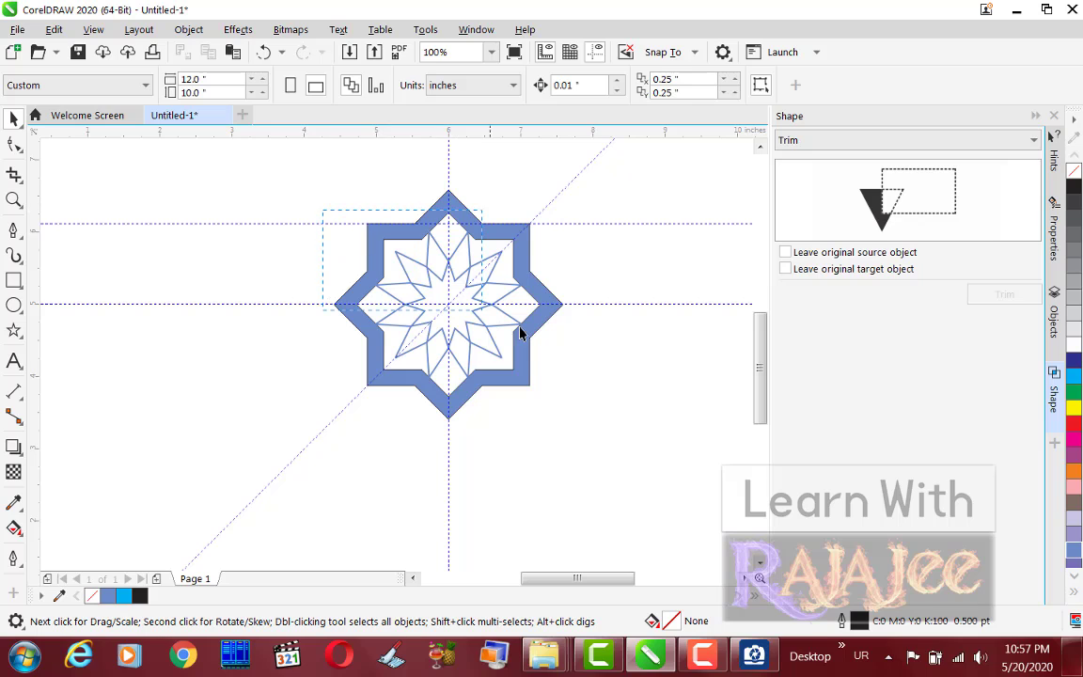
{"action": "left_click_drag", "start_coordinate": [521, 331], "coordinate": [564, 390]}
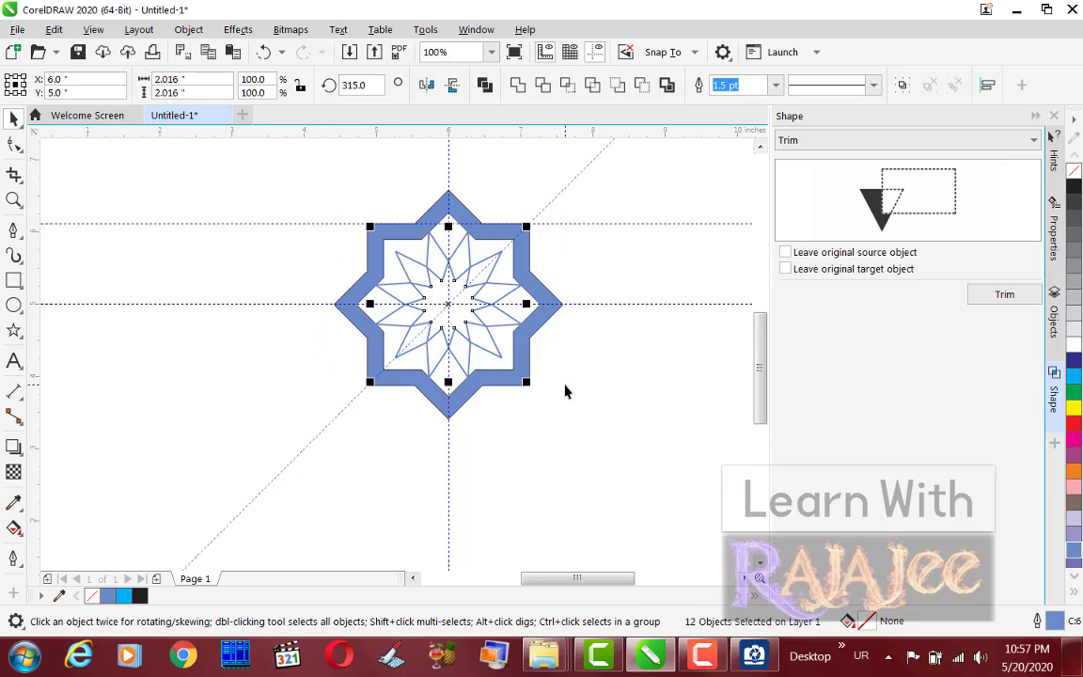
{"action": "key", "text": "ctrl+g"}
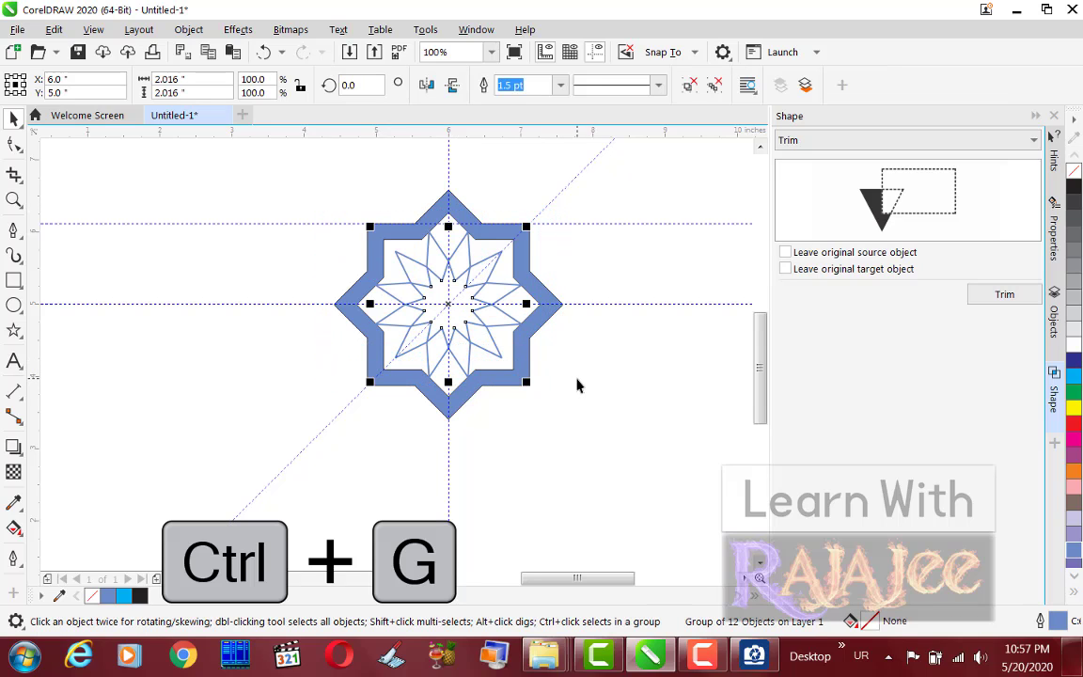
Group the kite ring with the blue eight-pointed star frame and clear the selection.
{"action": "left_click", "coordinate": [567, 381]}
{"action": "left_click", "coordinate": [492, 344]}
{"action": "left_click", "coordinate": [506, 379], "text": "shift"}
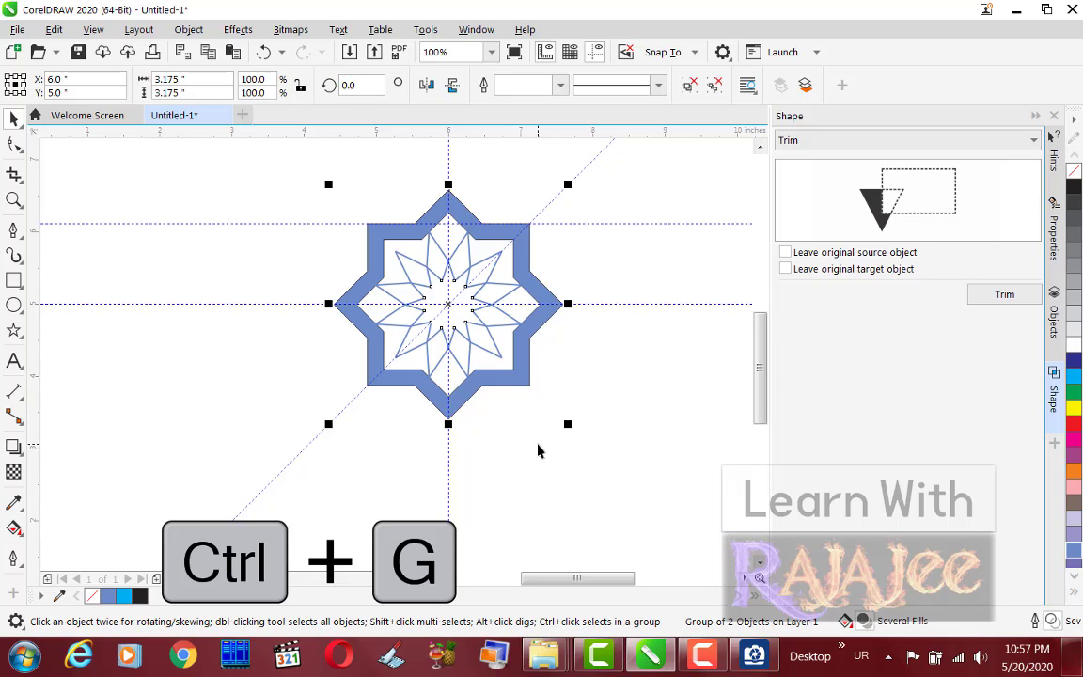
{"action": "left_click", "coordinate": [543, 450]}
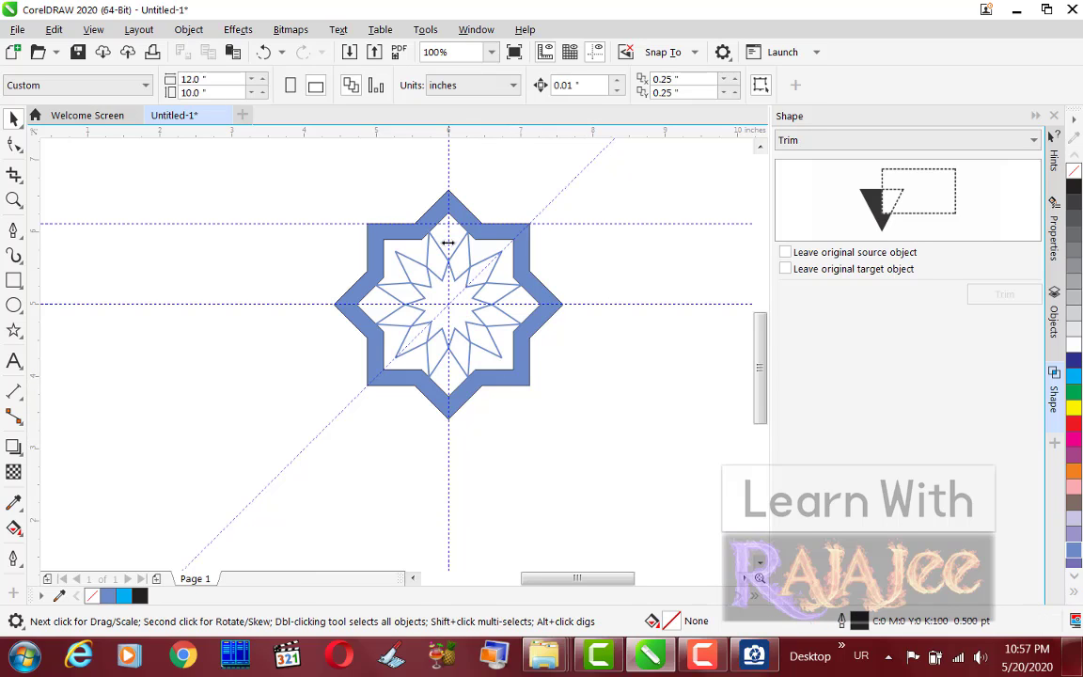
Move the grouped star ornament off the guideline intersection to about X 2.855 in, Y 6.338 in.
{"action": "left_click", "coordinate": [440, 208]}
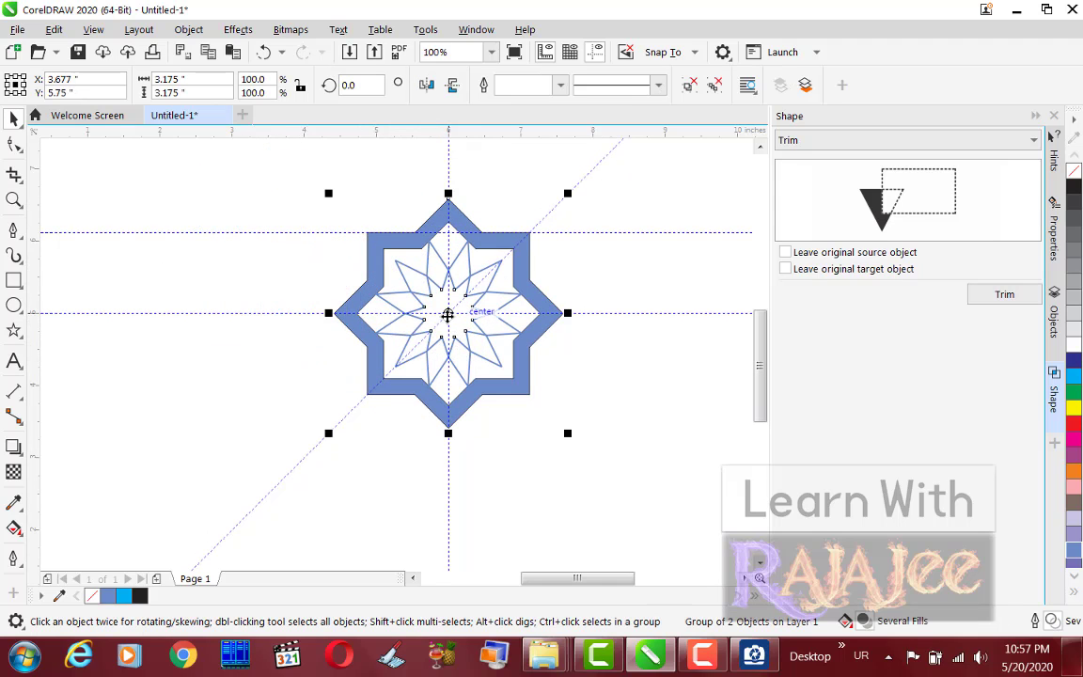
{"action": "left_click_drag", "start_coordinate": [447, 314], "coordinate": [223, 218]}
{"action": "scroll", "coordinate": [257, 285], "scroll_direction": "down", "scroll_amount": 3}
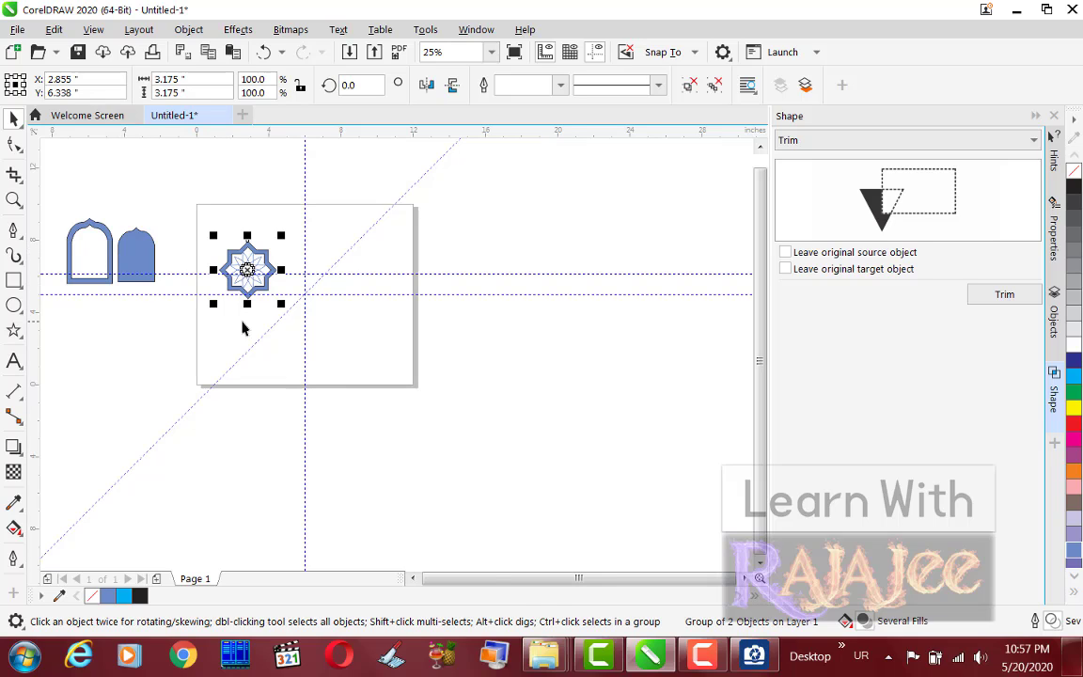
{"action": "scroll", "coordinate": [271, 296], "scroll_direction": "up", "scroll_amount": 1}
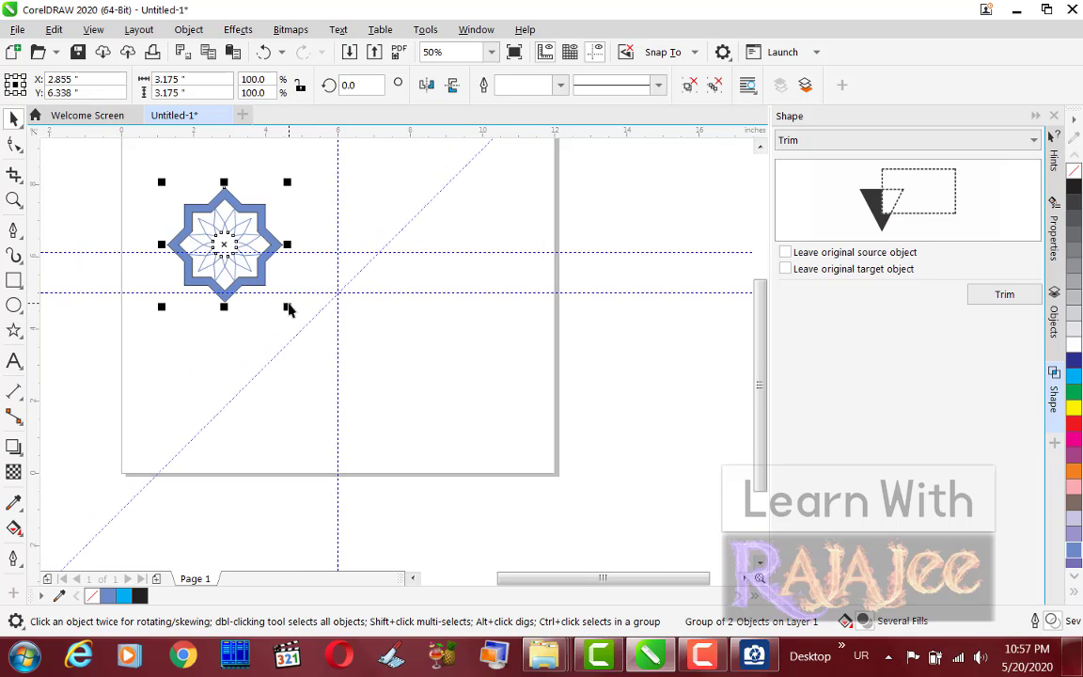
Scale the star ornament about its centre to about 0.98 in wide and move it to about X 1.839 in, Y 6.856 in.
{"action": "left_click_drag", "start_coordinate": [290, 308], "coordinate": [244, 271]}
{"action": "scroll", "coordinate": [245, 271], "scroll_direction": "up", "scroll_amount": 2}
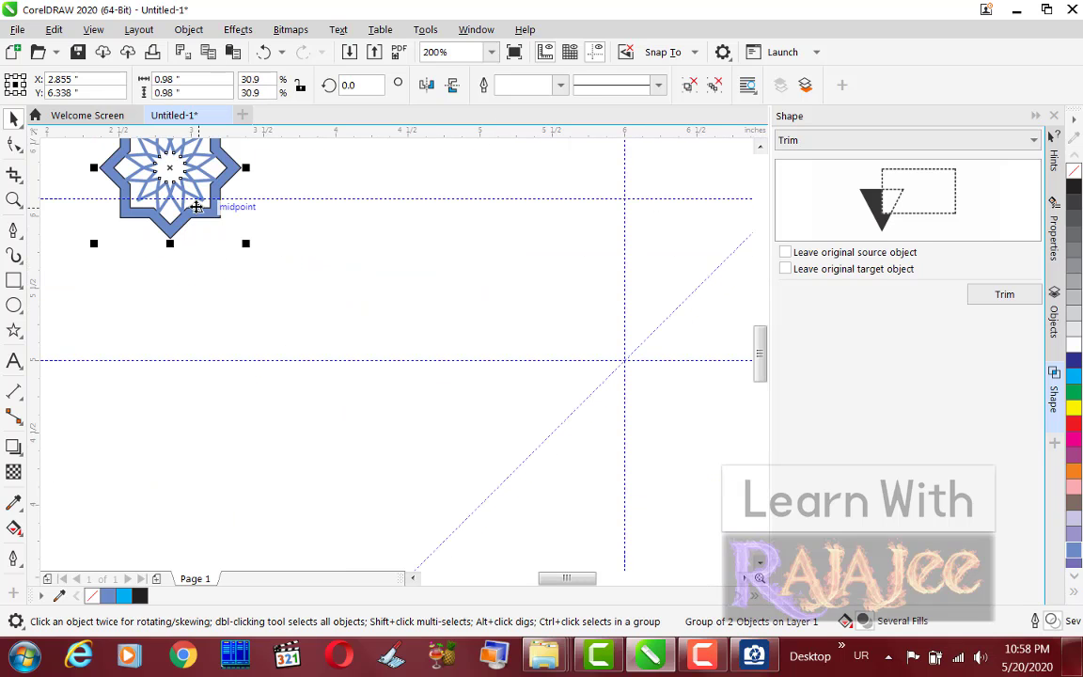
{"action": "scroll", "coordinate": [198, 204], "scroll_direction": "down", "scroll_amount": 1}
{"action": "scroll", "coordinate": [120, 167], "scroll_direction": "up", "scroll_amount": 2}
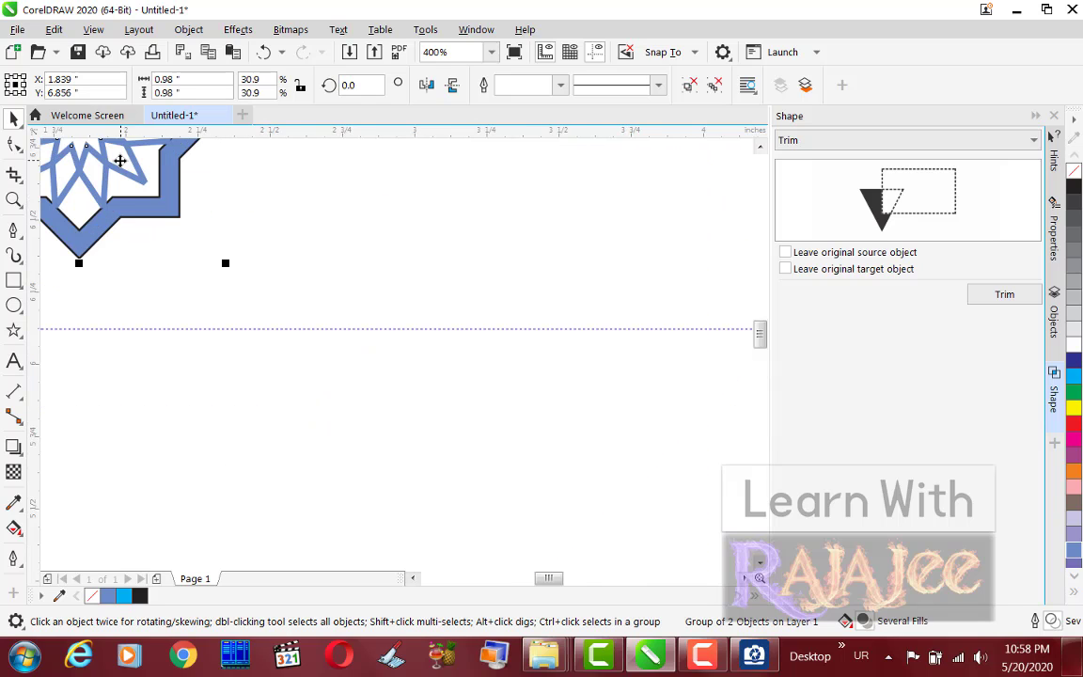
{"action": "scroll", "coordinate": [121, 164], "scroll_direction": "down", "scroll_amount": 1}
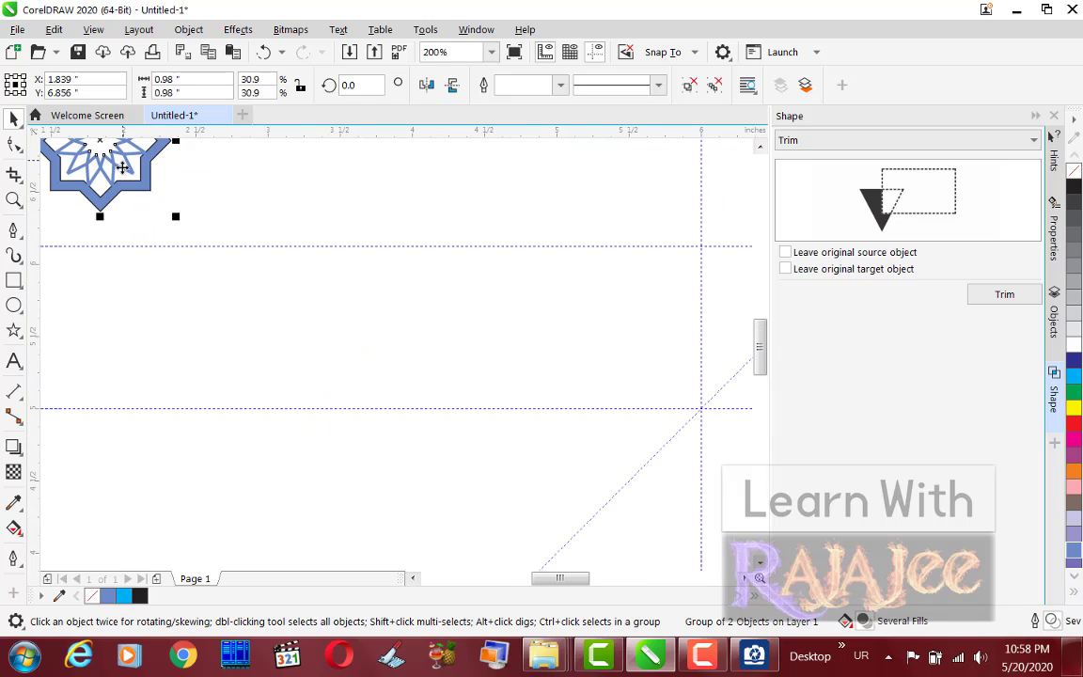
Fit all objects in the view, zoom out, and fit the whole page in the view.
{"action": "left_click", "coordinate": [412, 578]}
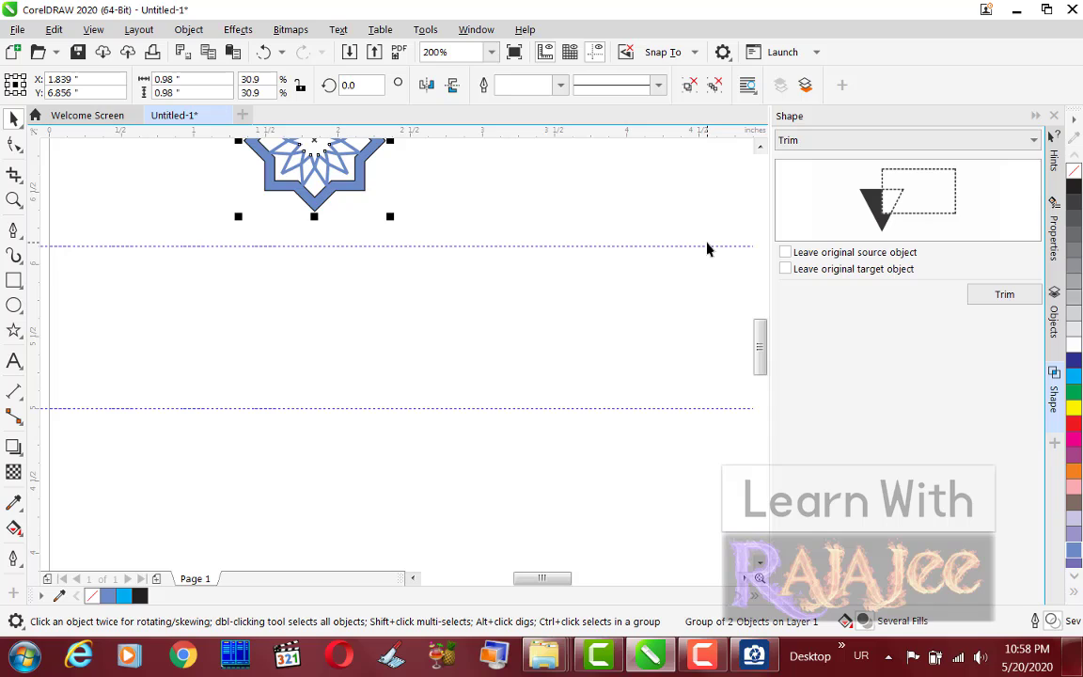
{"action": "key", "text": "F4"}
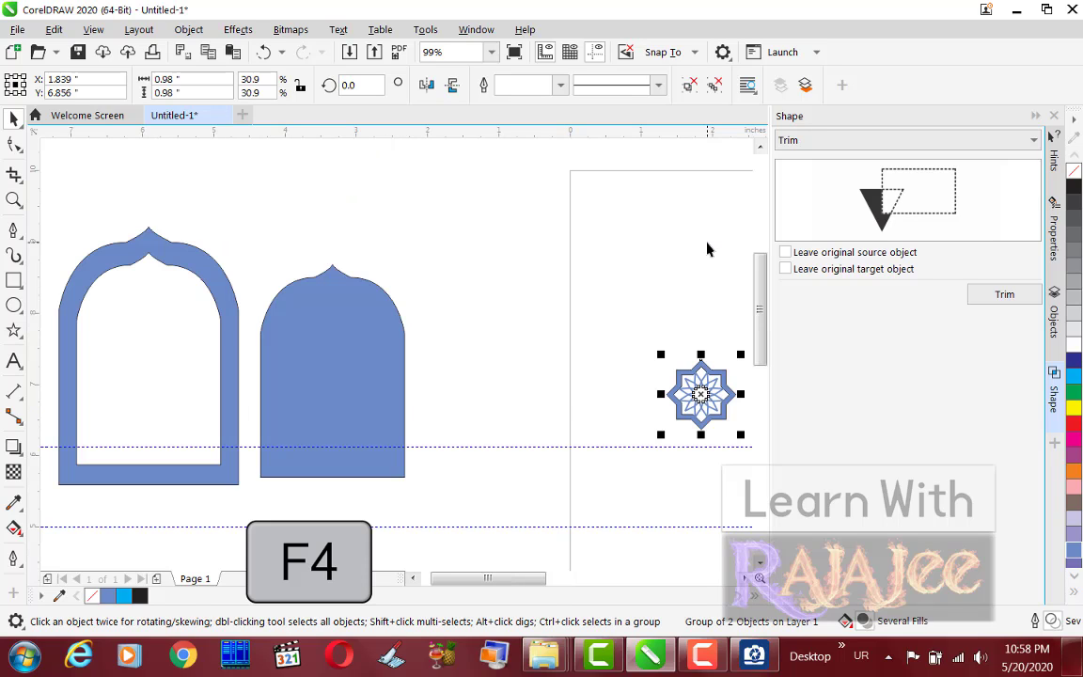
{"action": "key", "text": "F3"}
{"action": "key", "text": "shift+F3"}
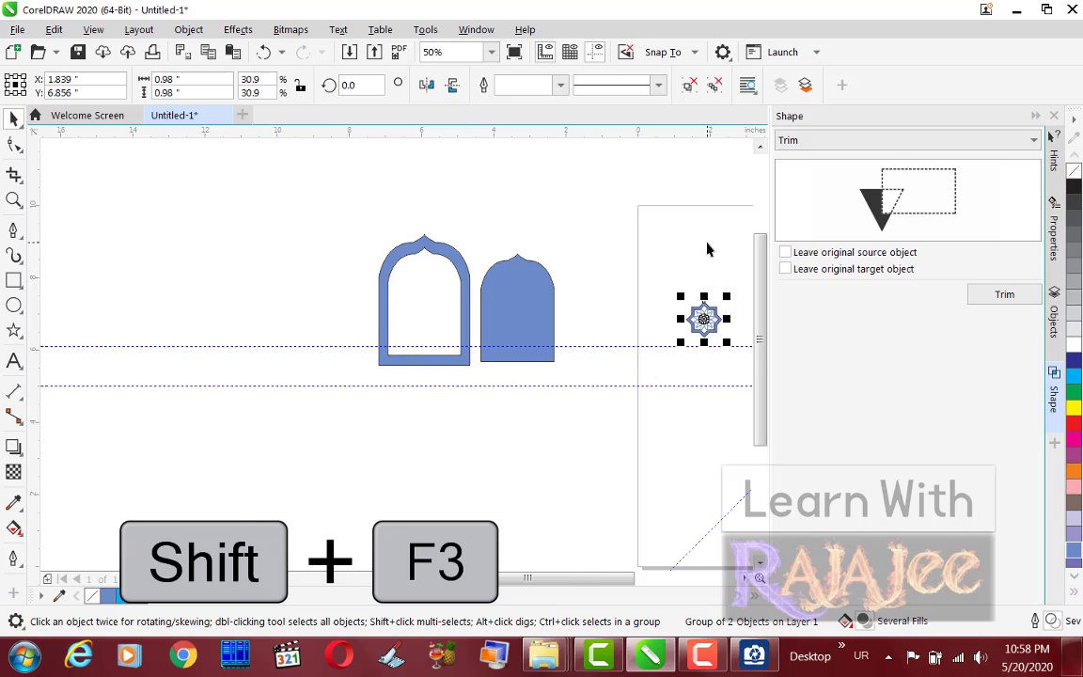
{"action": "key", "text": "shift+F4"}
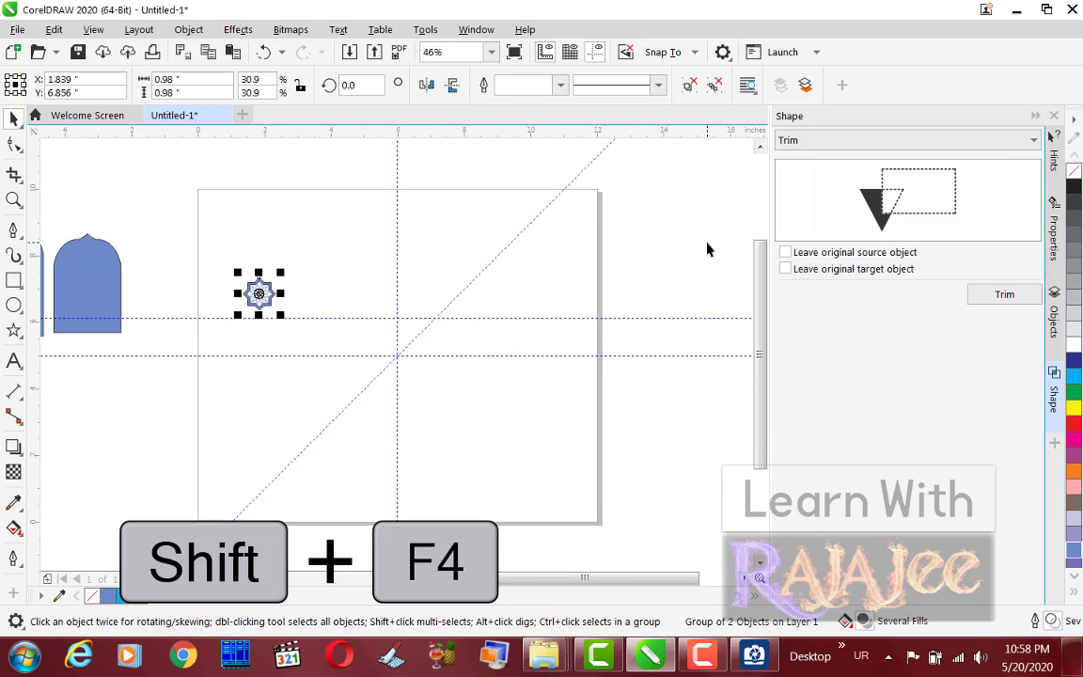
Set the outline width of the twelve-kite ring inside the star group to 1.0 pt and clear the selection.
{"action": "key", "text": "F2"}
{"action": "key", "text": "shift+F2"}
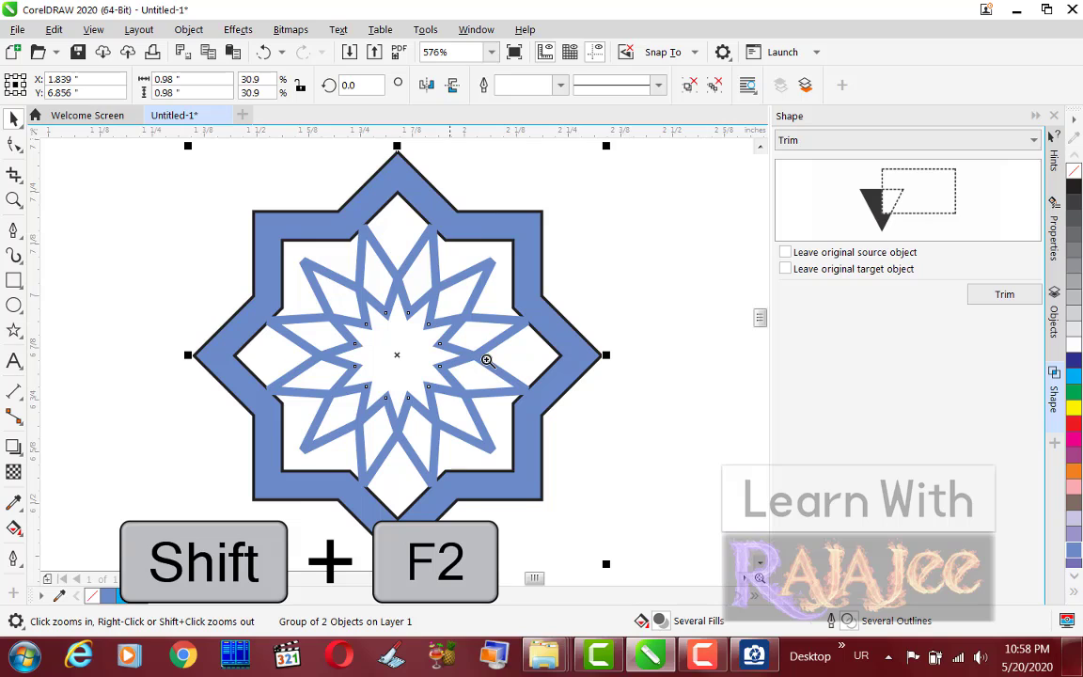
{"action": "left_click", "coordinate": [164, 253]}
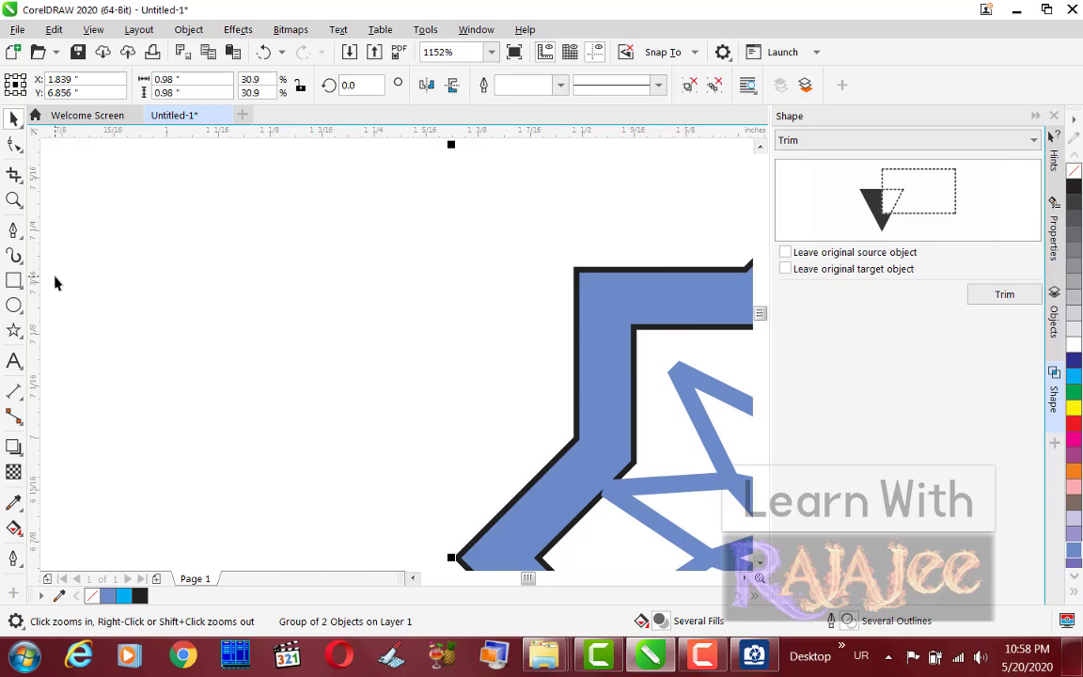
{"action": "key", "text": "shift+F2"}
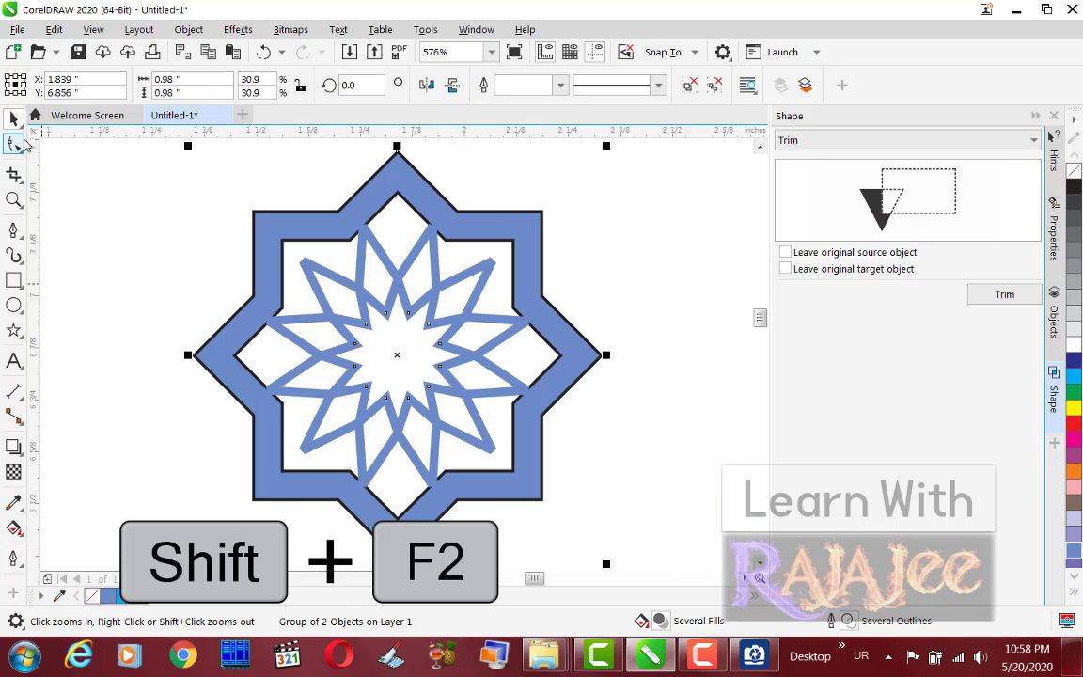
{"action": "left_click", "coordinate": [97, 180]}
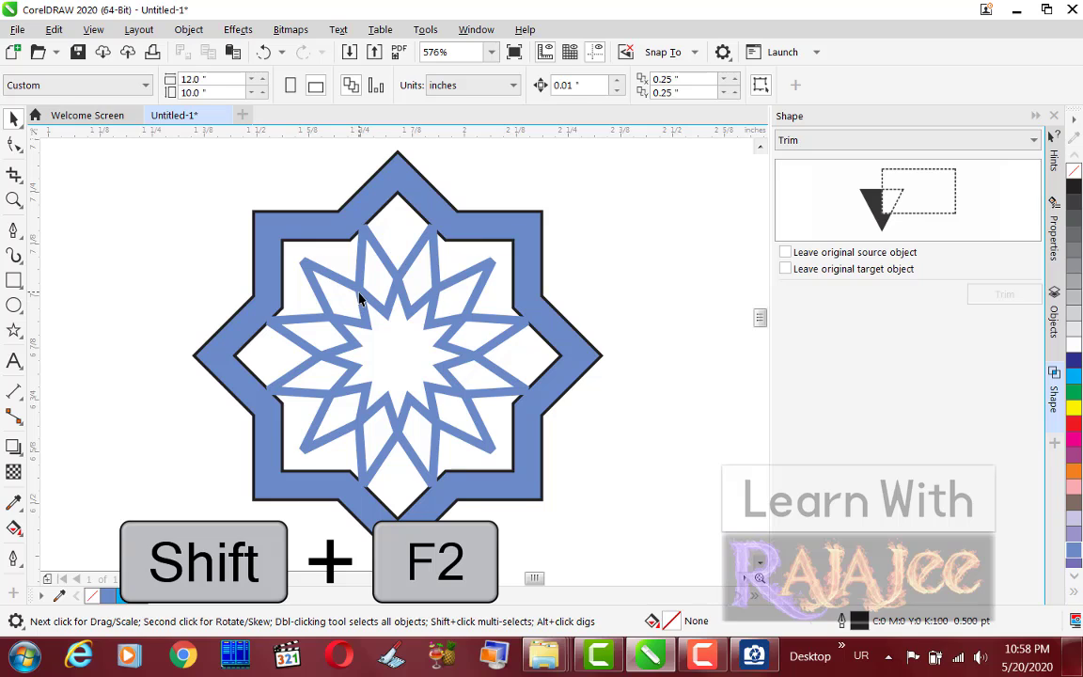
{"action": "left_click", "coordinate": [359, 296]}
{"action": "left_click", "coordinate": [359, 292], "text": "ctrl"}
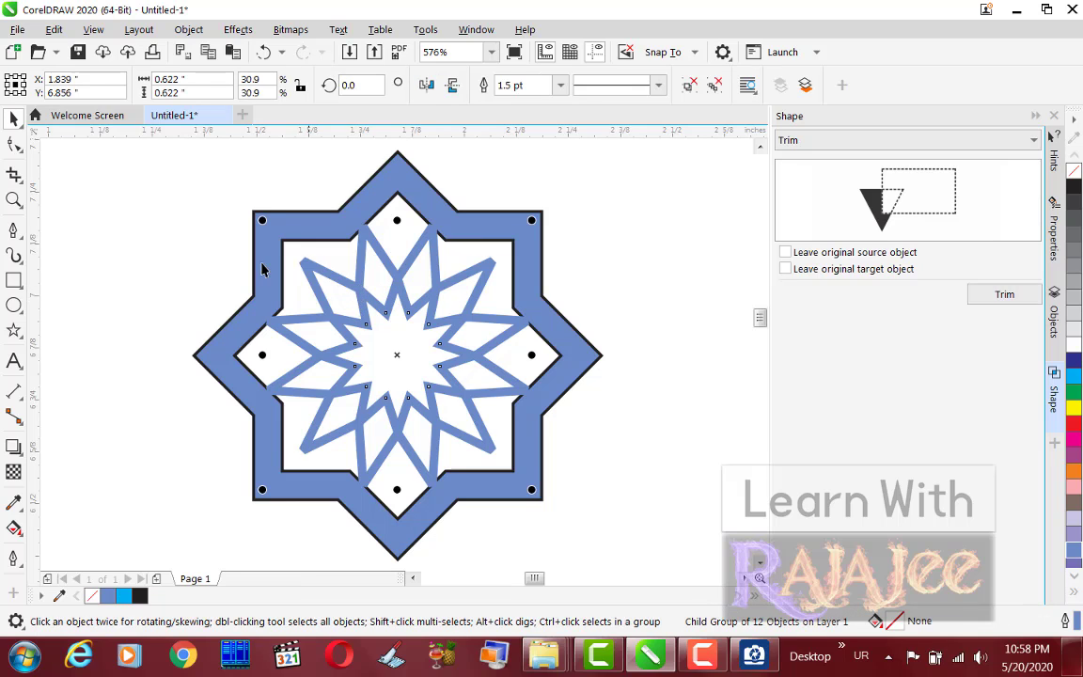
{"action": "left_click", "coordinate": [171, 235]}
{"action": "left_click", "coordinate": [384, 311]}
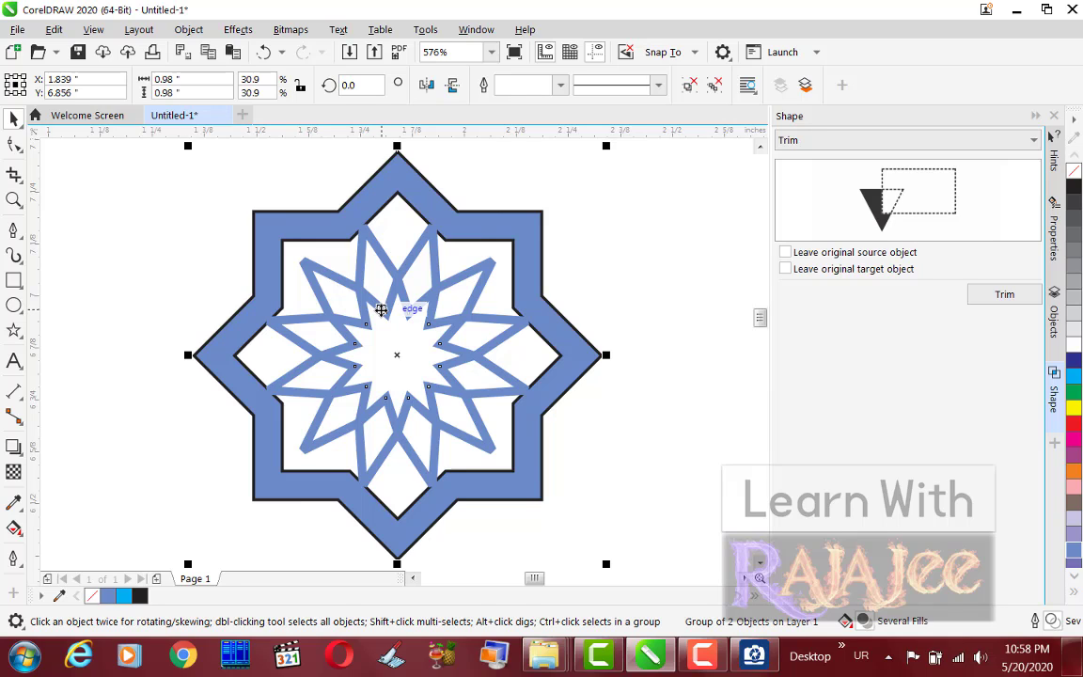
{"action": "left_click", "coordinate": [380, 310], "text": "ctrl"}
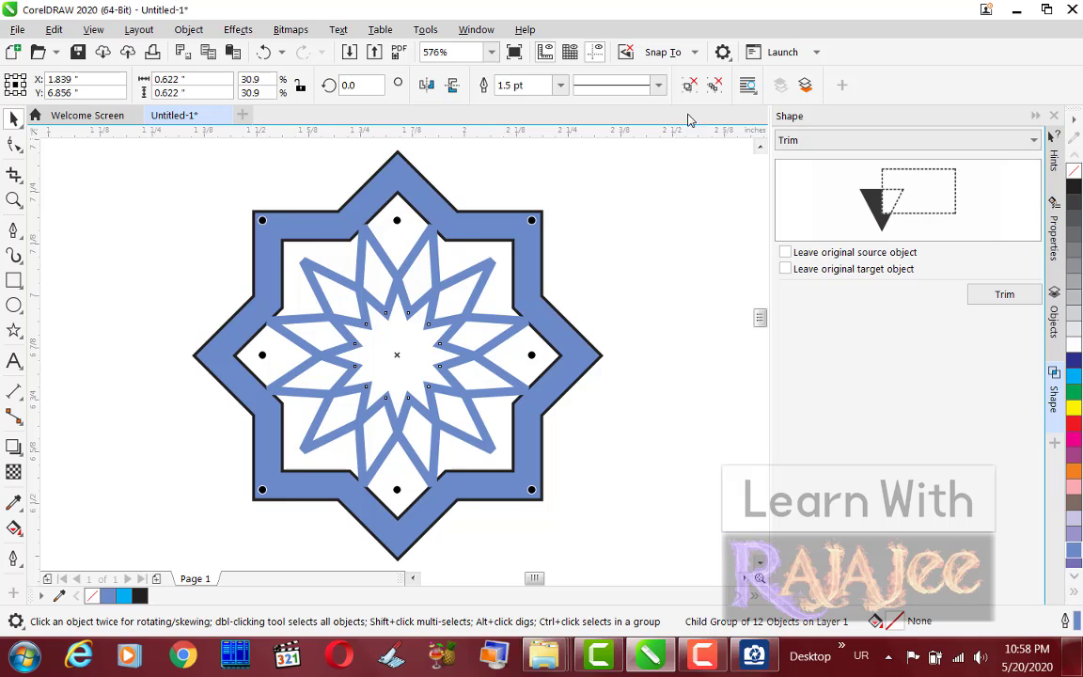
{"action": "left_click", "coordinate": [560, 85]}
{"action": "left_click", "coordinate": [487, 154]}
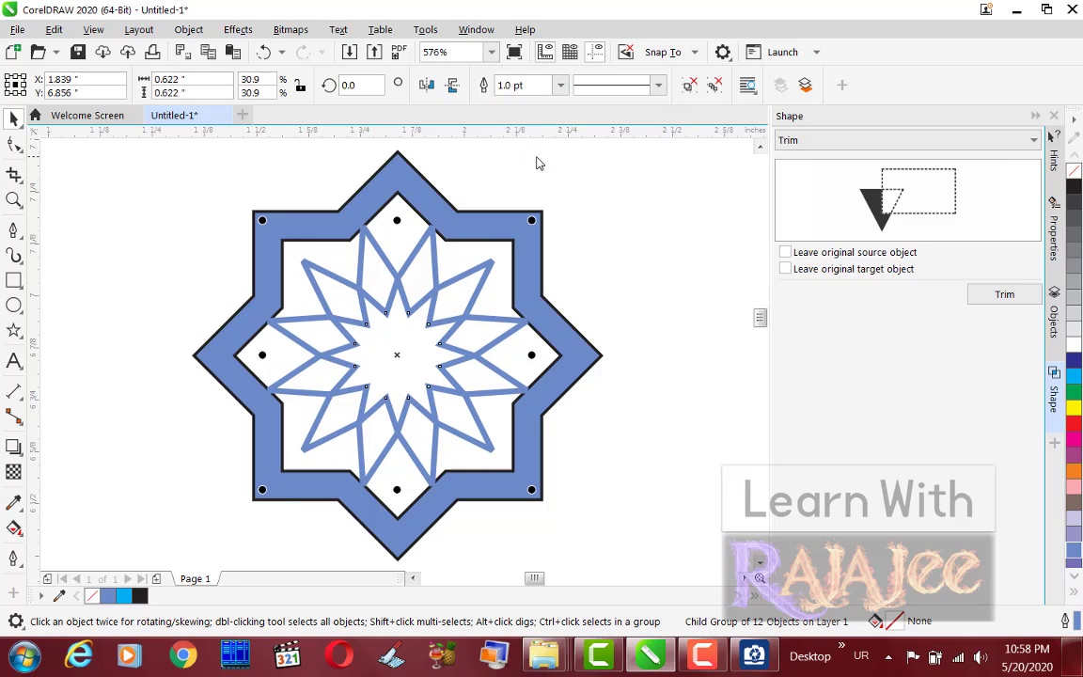
{"action": "left_click", "coordinate": [589, 295]}
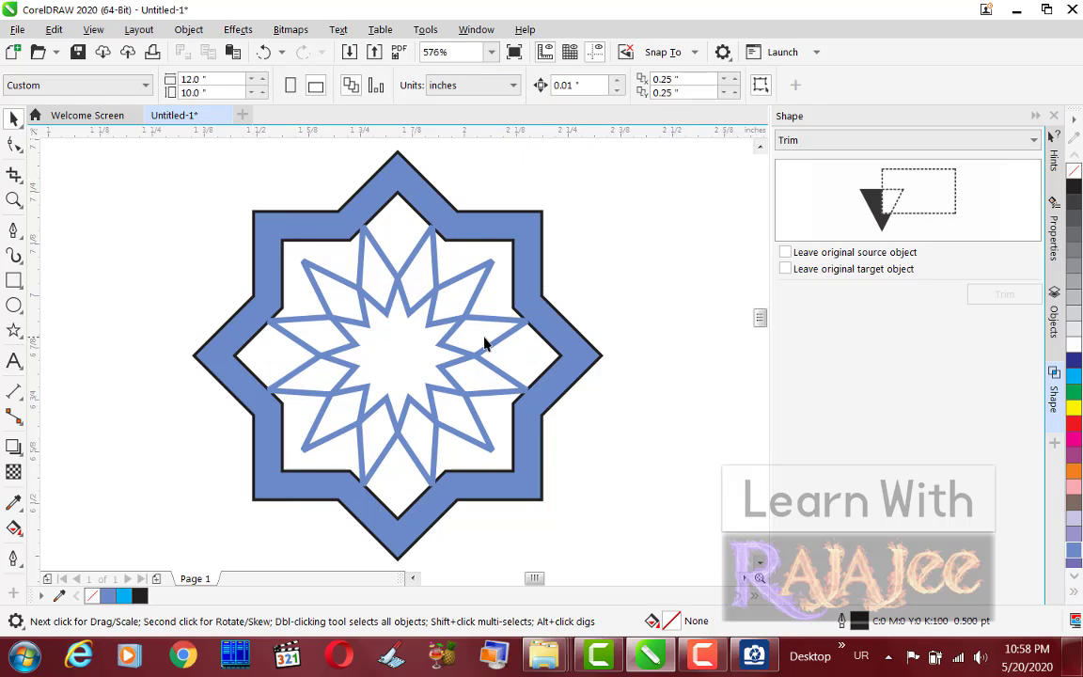
Move the star ornament to about X 1.073 in, Y 8.587 in and scale it about its centre to about 0.693 in wide.
{"action": "scroll", "coordinate": [453, 338], "scroll_direction": "down", "scroll_amount": 3}
{"action": "left_click", "coordinate": [451, 339]}
{"action": "scroll", "coordinate": [453, 337], "scroll_direction": "down", "scroll_amount": 2}
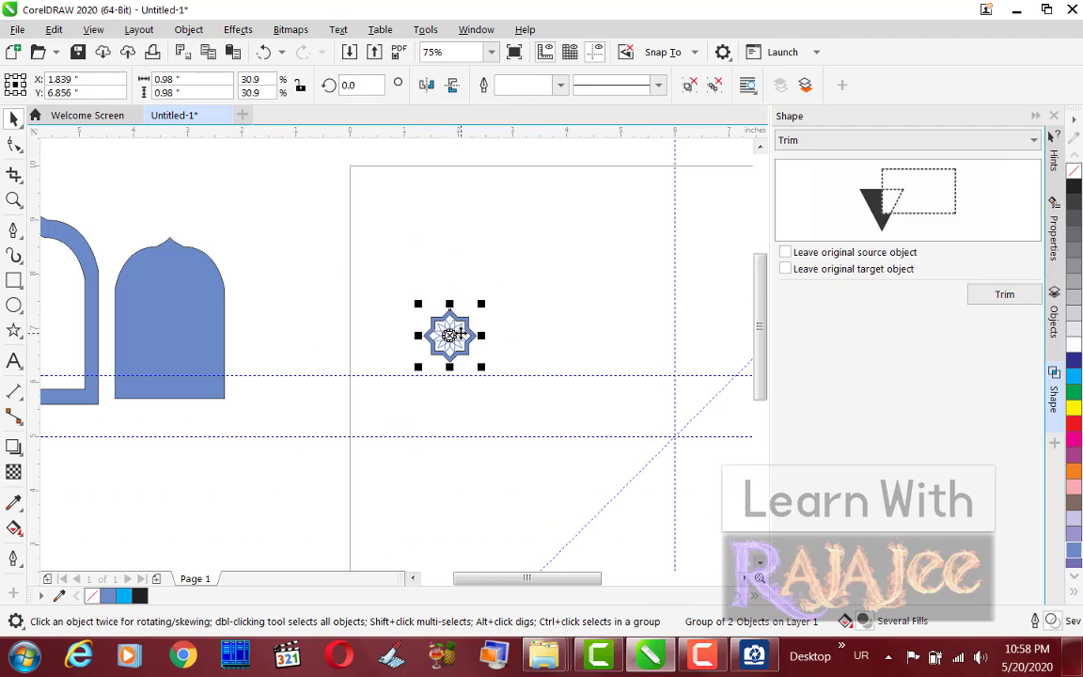
{"action": "left_click_drag", "start_coordinate": [460, 333], "coordinate": [416, 243]}
{"action": "scroll", "coordinate": [414, 265], "scroll_direction": "up", "scroll_amount": 2}
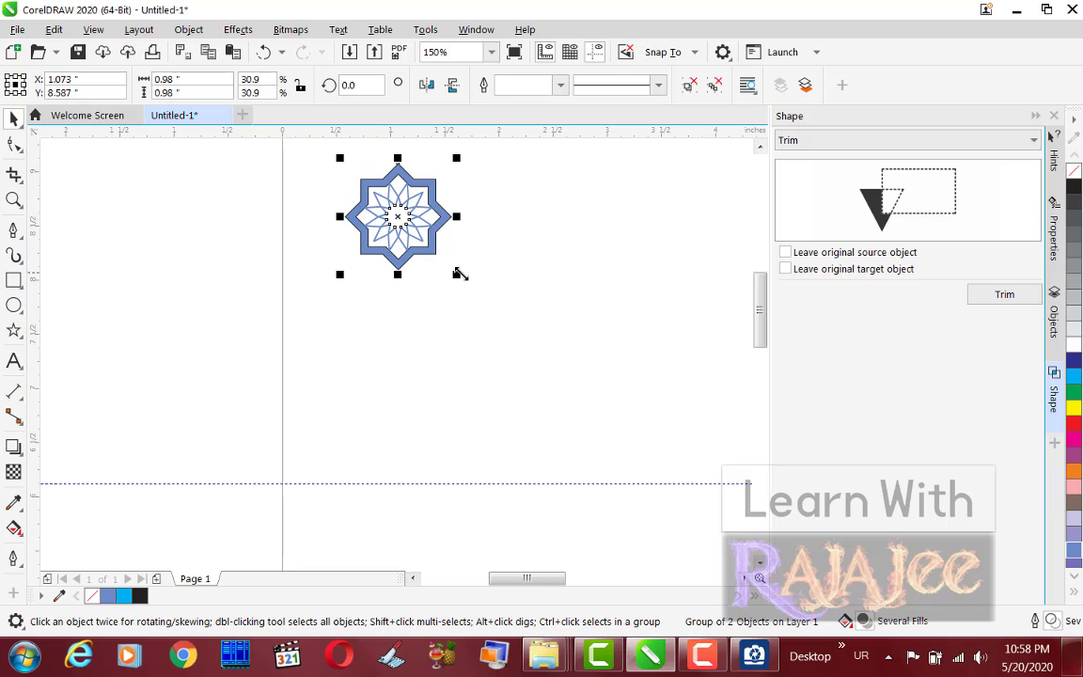
{"action": "left_click_drag", "start_coordinate": [460, 273], "coordinate": [435, 254]}
{"action": "scroll", "coordinate": [448, 296], "scroll_direction": "down", "scroll_amount": 2}
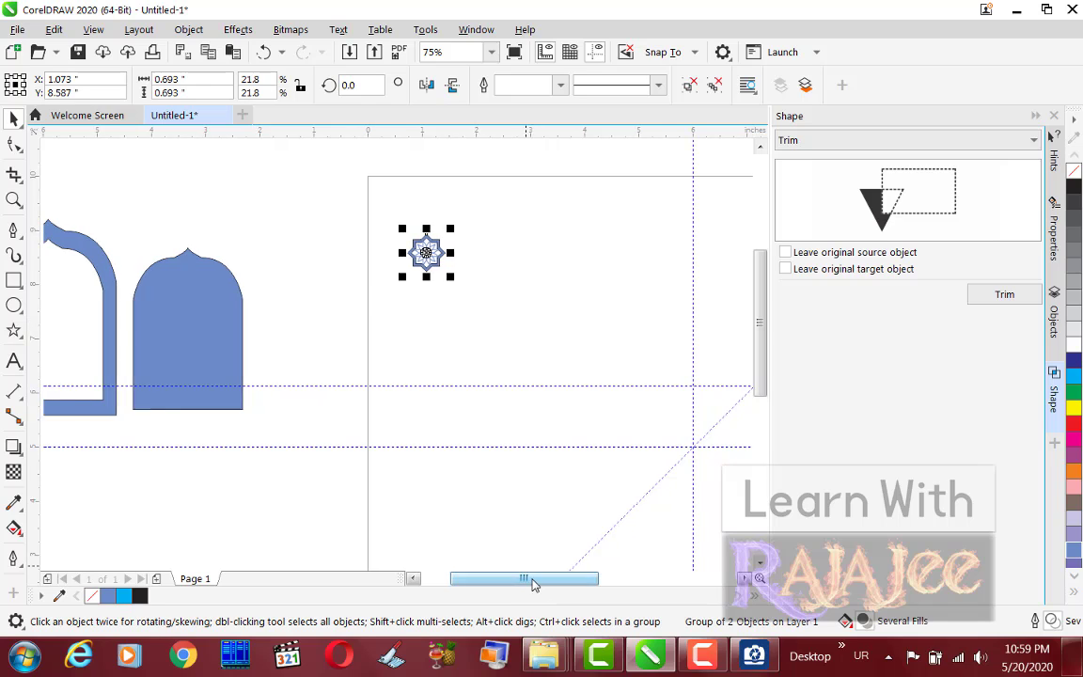
Select the hollow arch frame beside the page to check its width.
{"action": "left_click_drag", "start_coordinate": [529, 578], "coordinate": [499, 578]}
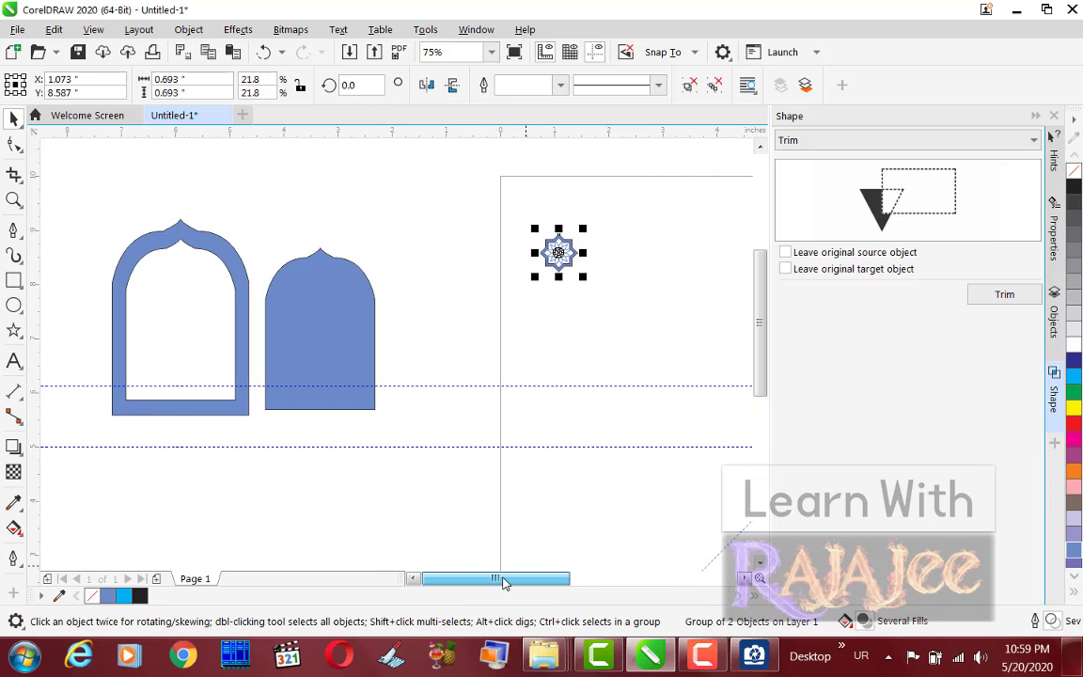
{"action": "left_click", "coordinate": [199, 306]}
{"action": "left_click", "coordinate": [189, 248]}
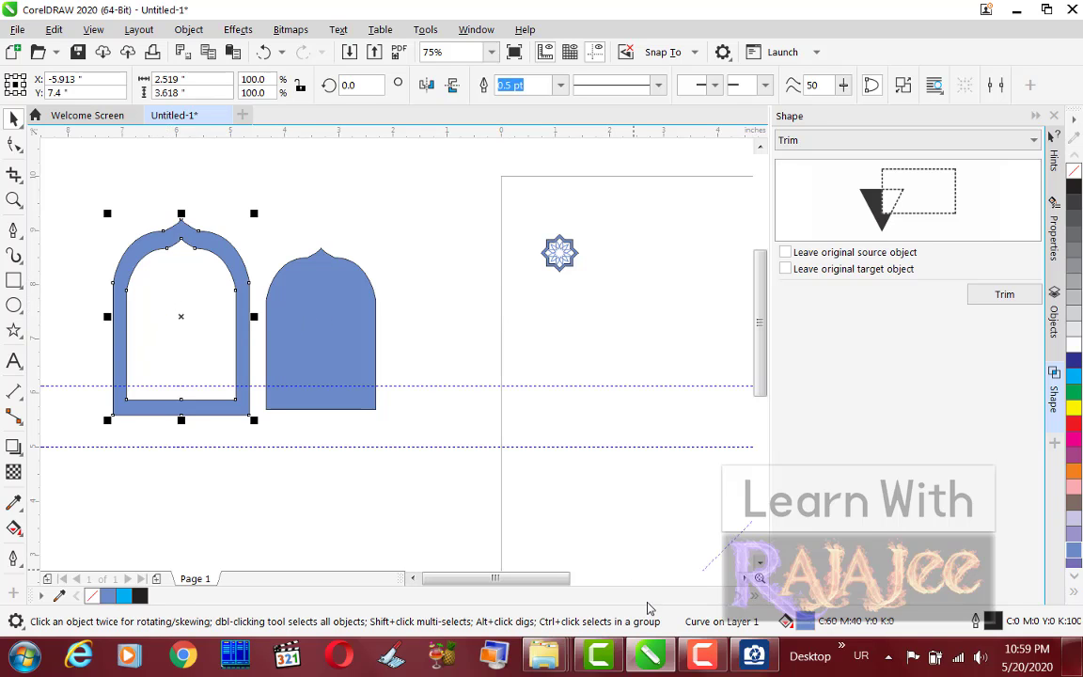
Switch to the reference image in ACDSee Quick View, examine how the star pattern fills the arch at 100%, and close the viewer.
{"action": "left_click", "coordinate": [754, 655]}
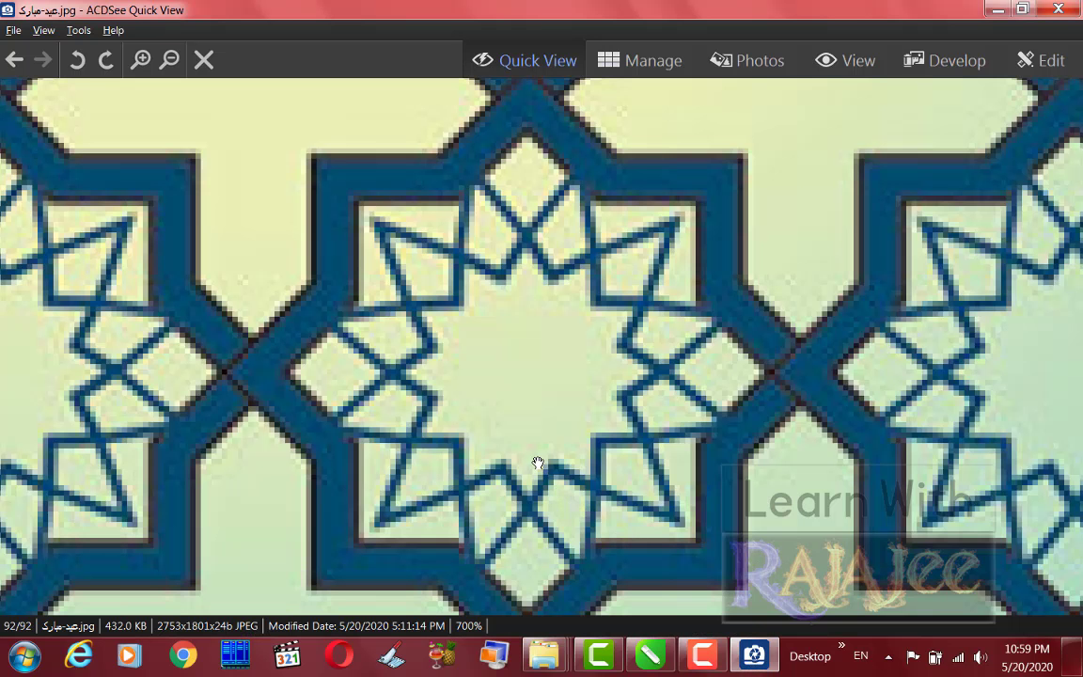
{"action": "left_click", "coordinate": [170, 60]}
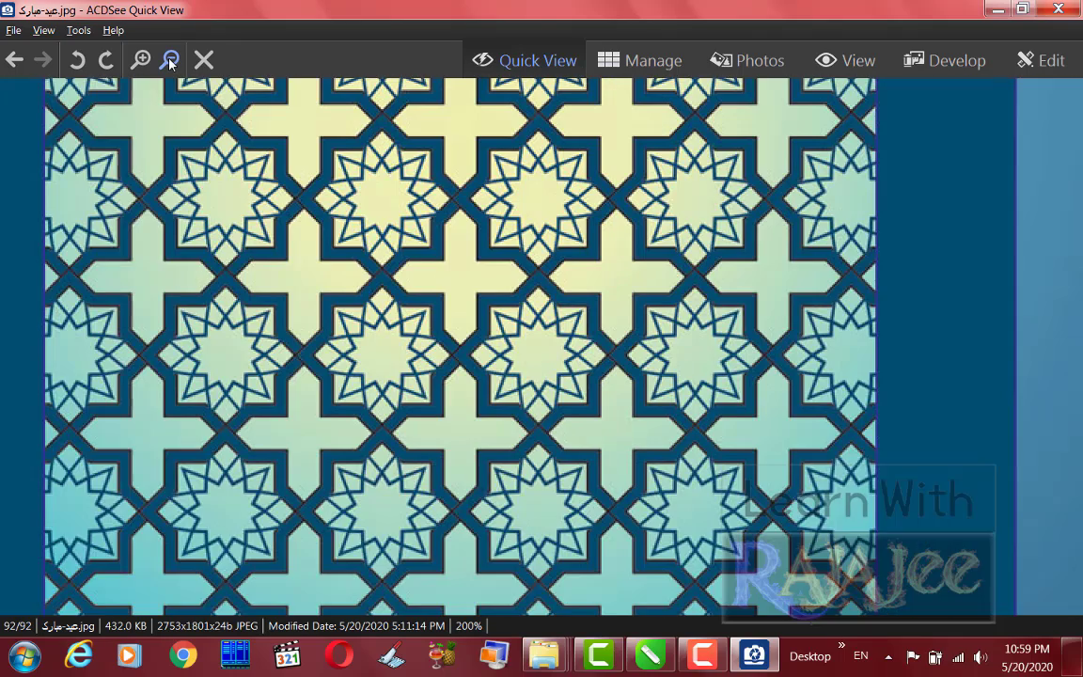
{"action": "left_click", "coordinate": [170, 60]}
{"action": "left_click", "coordinate": [170, 60]}
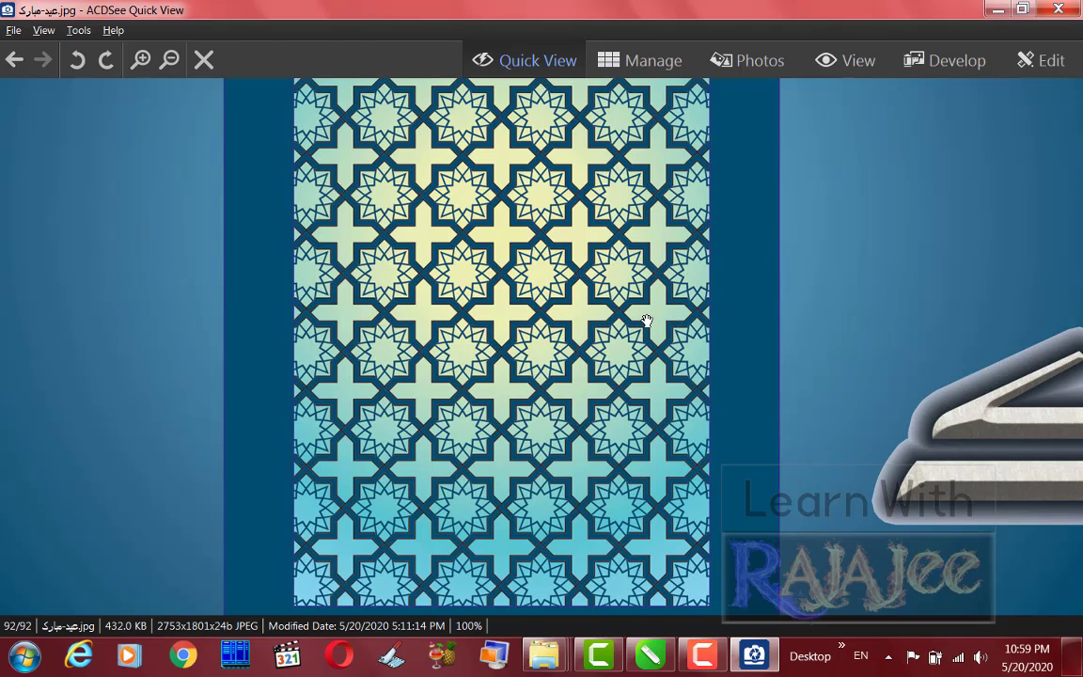
{"action": "left_click_drag", "start_coordinate": [495, 308], "coordinate": [498, 216]}
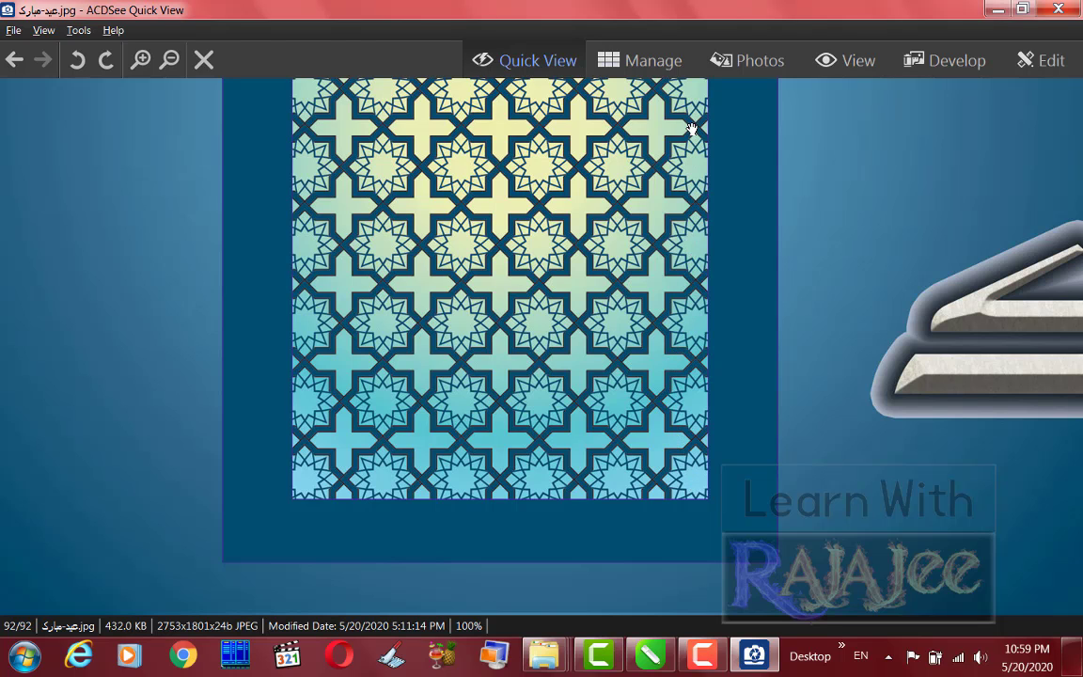
{"action": "left_click_drag", "start_coordinate": [622, 111], "coordinate": [689, 472]}
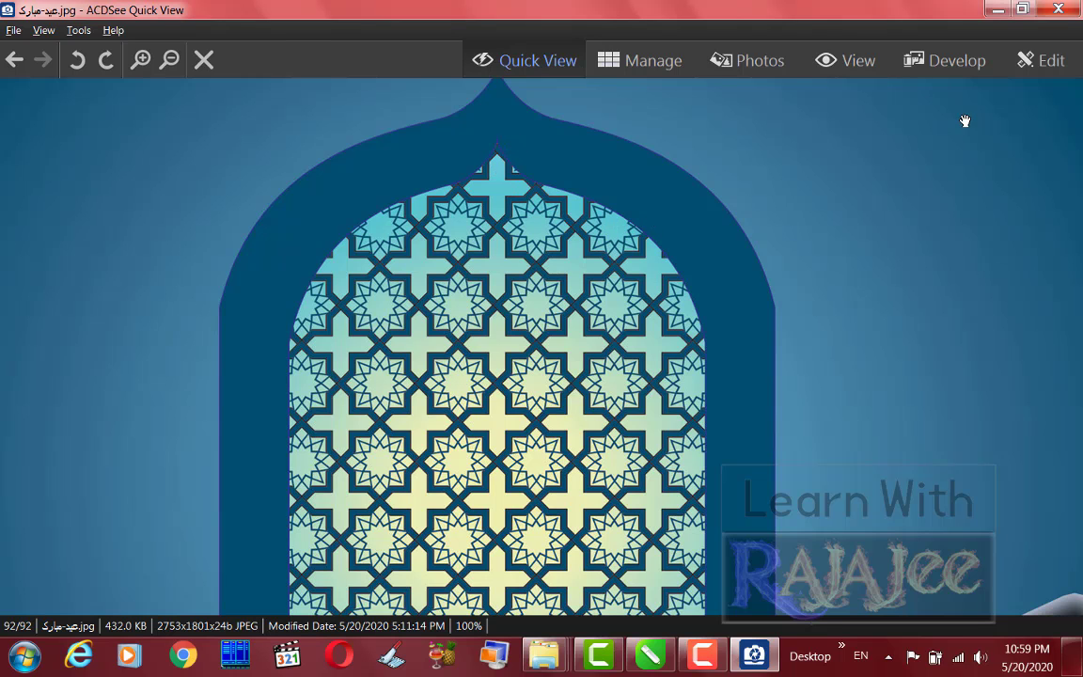
{"action": "left_click", "coordinate": [1058, 10]}
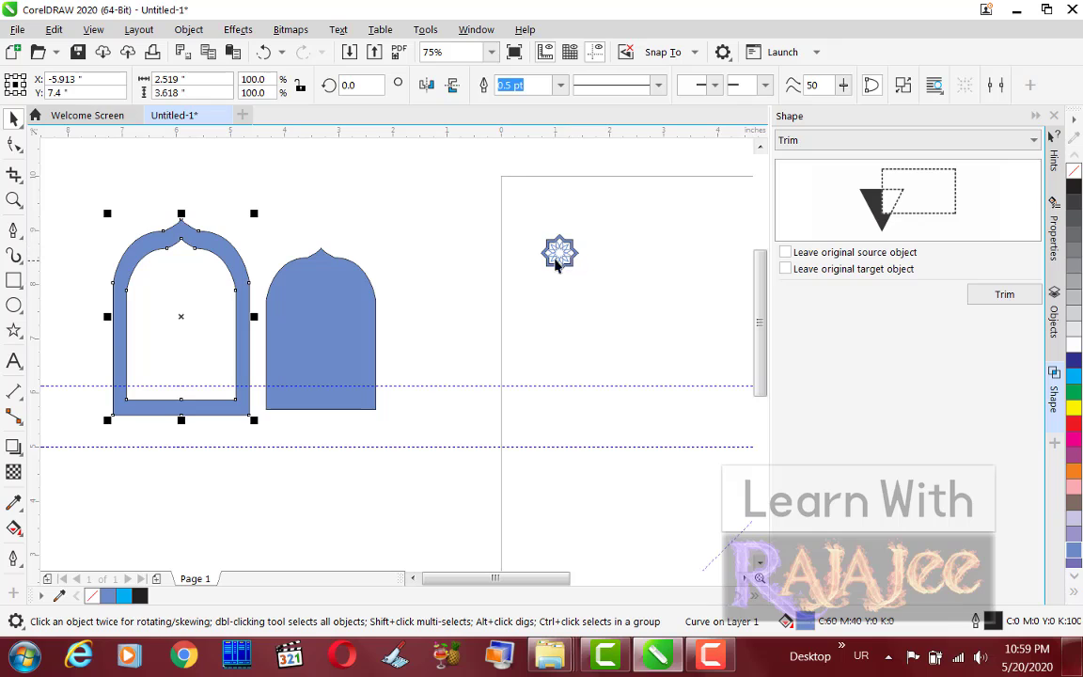
Move the star ornament to about X 0.491 in, Y 8.034 in, and open the Windows Calculator.
{"action": "left_click_drag", "start_coordinate": [567, 256], "coordinate": [534, 286]}
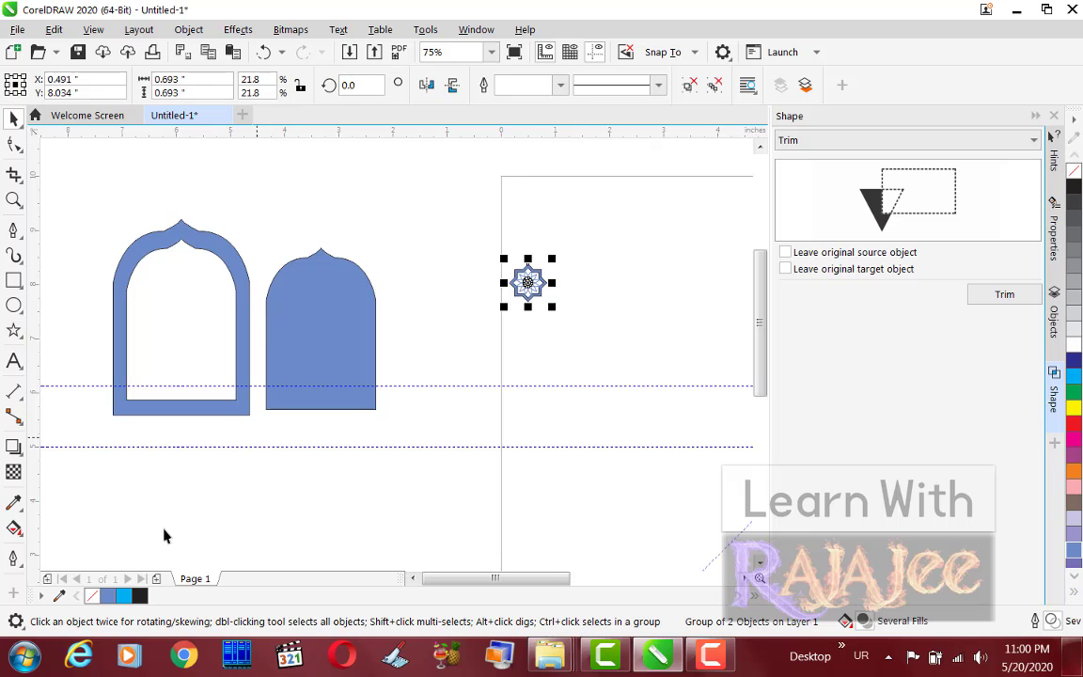
{"action": "left_click", "coordinate": [27, 658]}
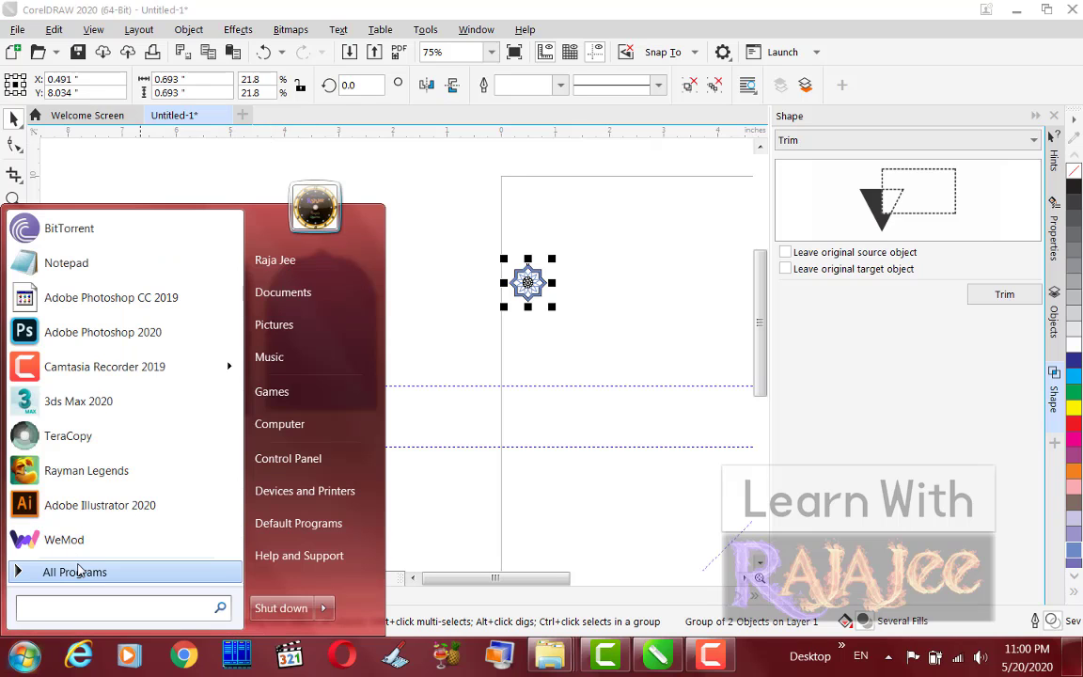
{"action": "left_click", "coordinate": [79, 573]}
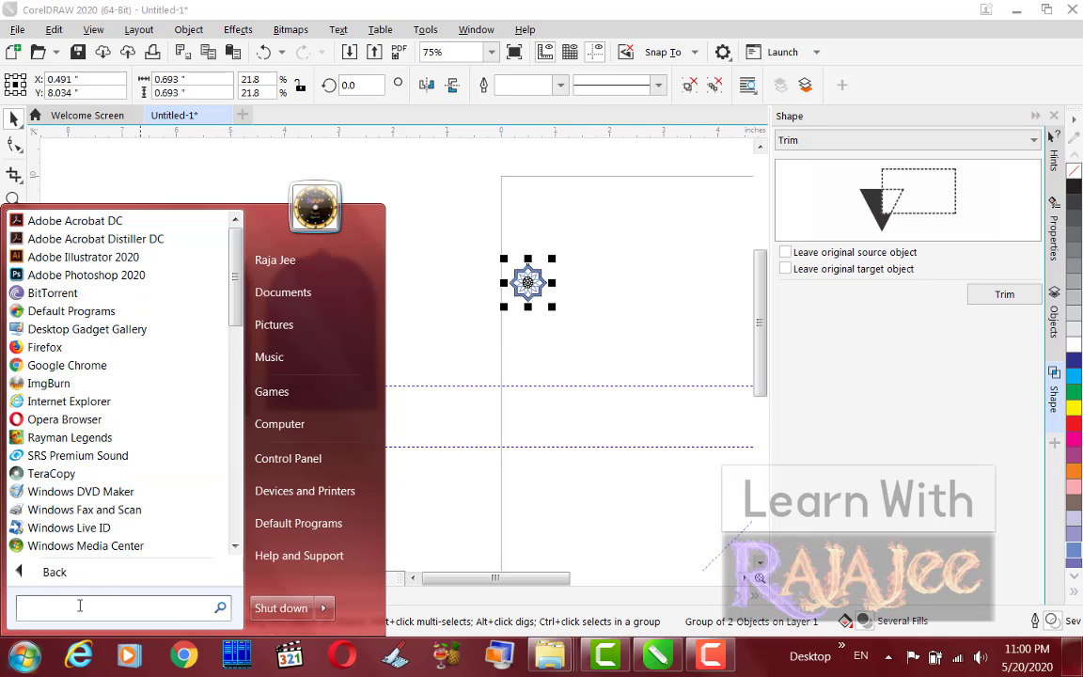
{"action": "type", "text": "c"}
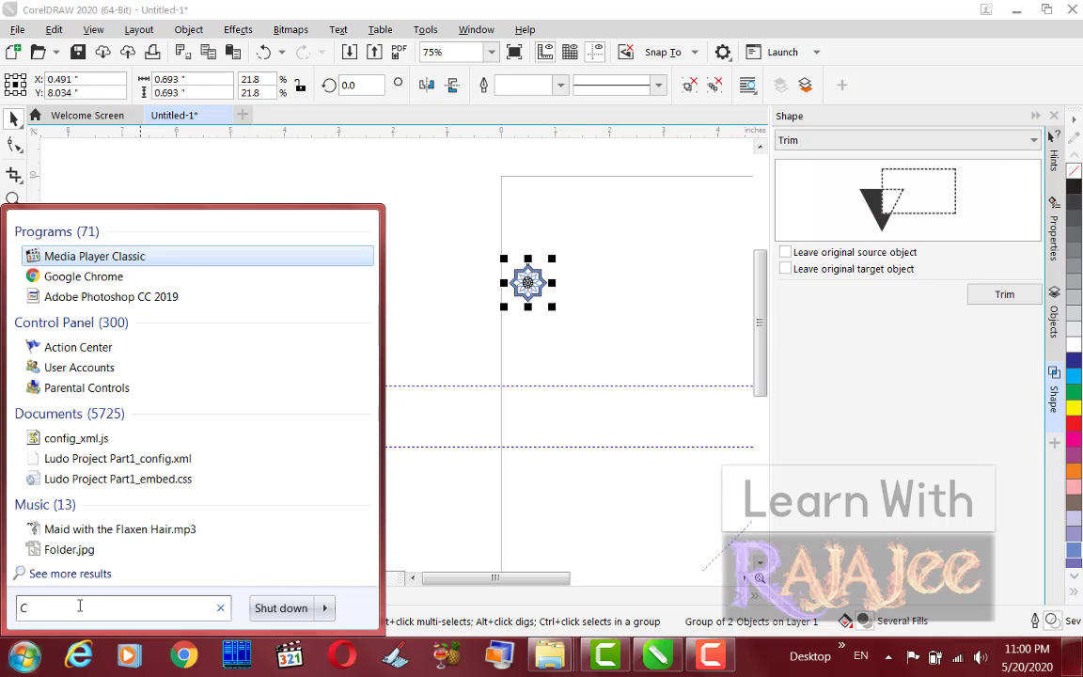
{"action": "type", "text": "ALCULA"}
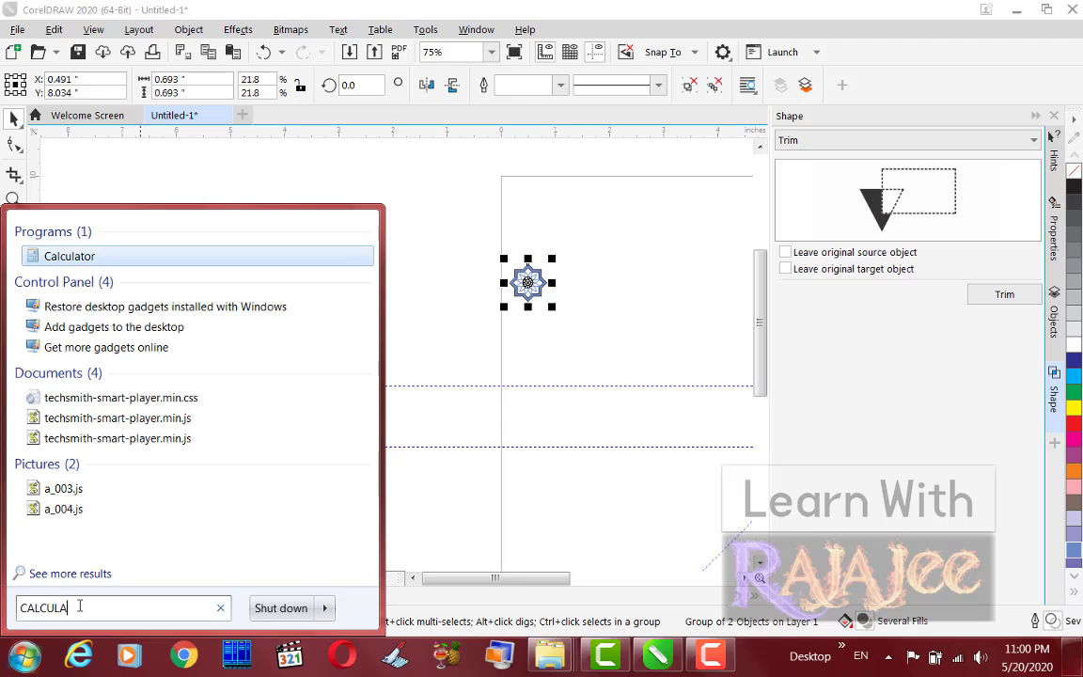
{"action": "left_click", "coordinate": [94, 260]}
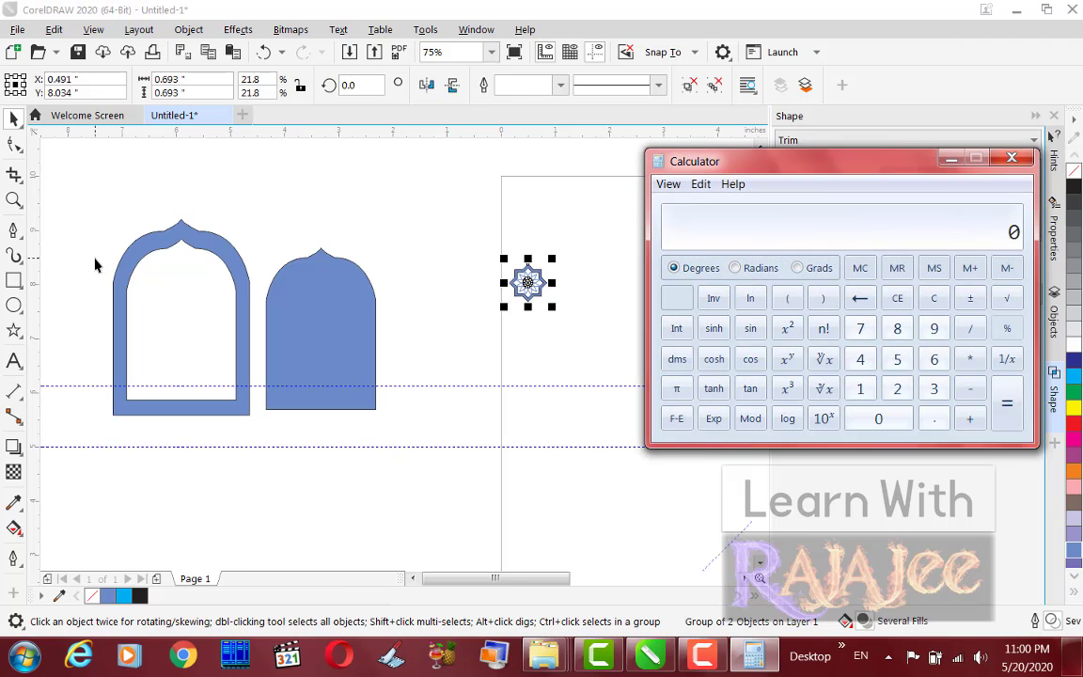
Divide 2.5 by 6 to work out the star width needed for the arch, and close the Calculator.
{"action": "type", "text": "2.5"}
{"action": "type", "text": "6"}
{"action": "key", "text": "Return"}
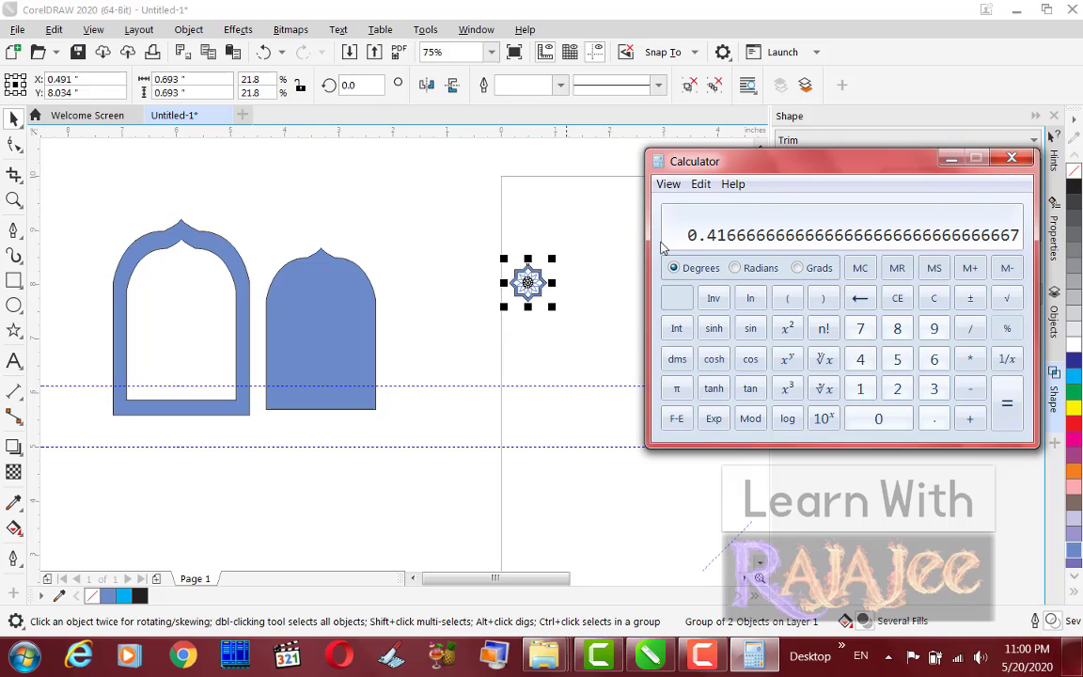
{"action": "left_click", "coordinate": [1011, 160]}
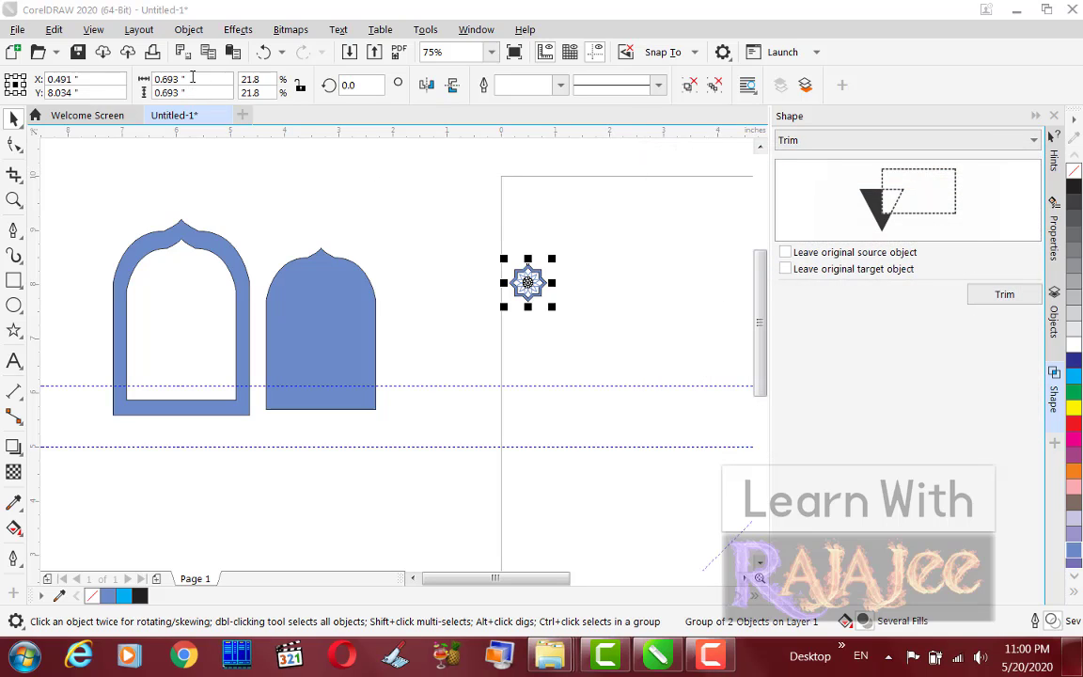
Lock the star ornament's aspect ratio and set its width to 0.4 in.
{"action": "left_click_drag", "start_coordinate": [193, 78], "coordinate": [75, 65]}
{"action": "left_click", "coordinate": [300, 90]}
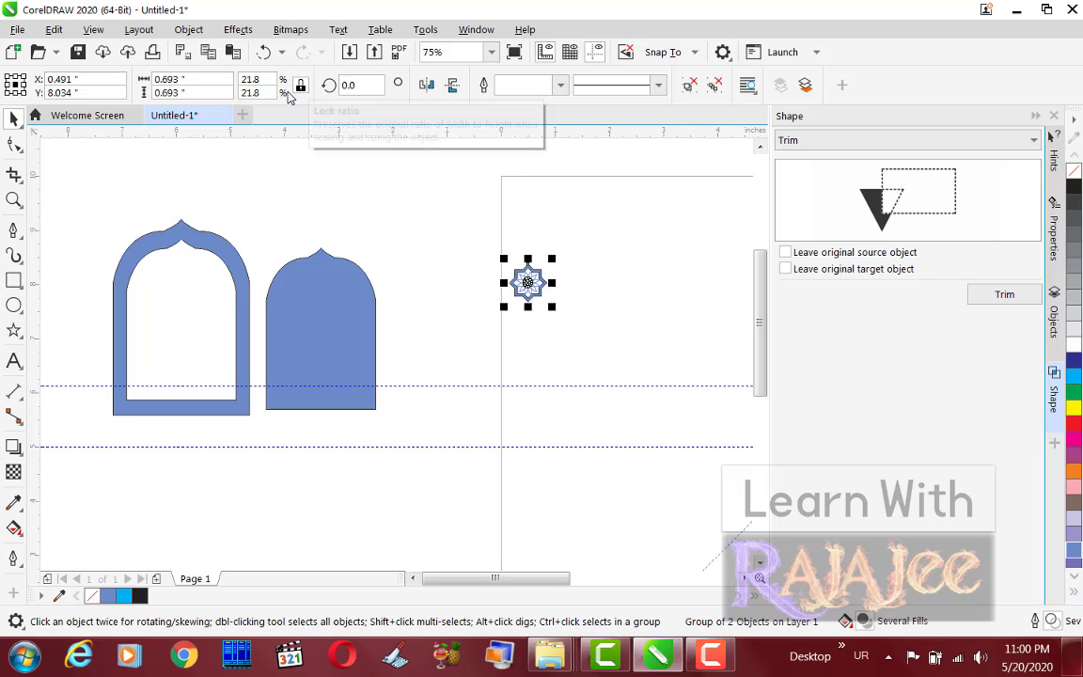
{"action": "left_click_drag", "start_coordinate": [208, 80], "coordinate": [105, 77]}
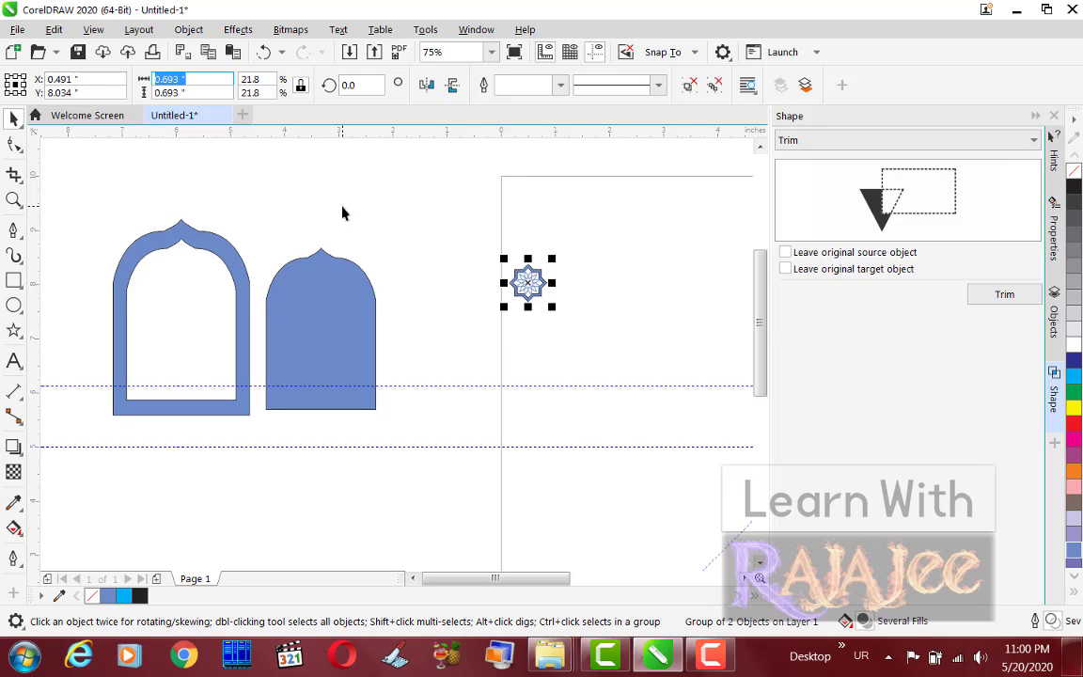
{"action": "type", "text": "1"}
{"action": "type", "text": "4"}
{"action": "key", "text": "Return"}
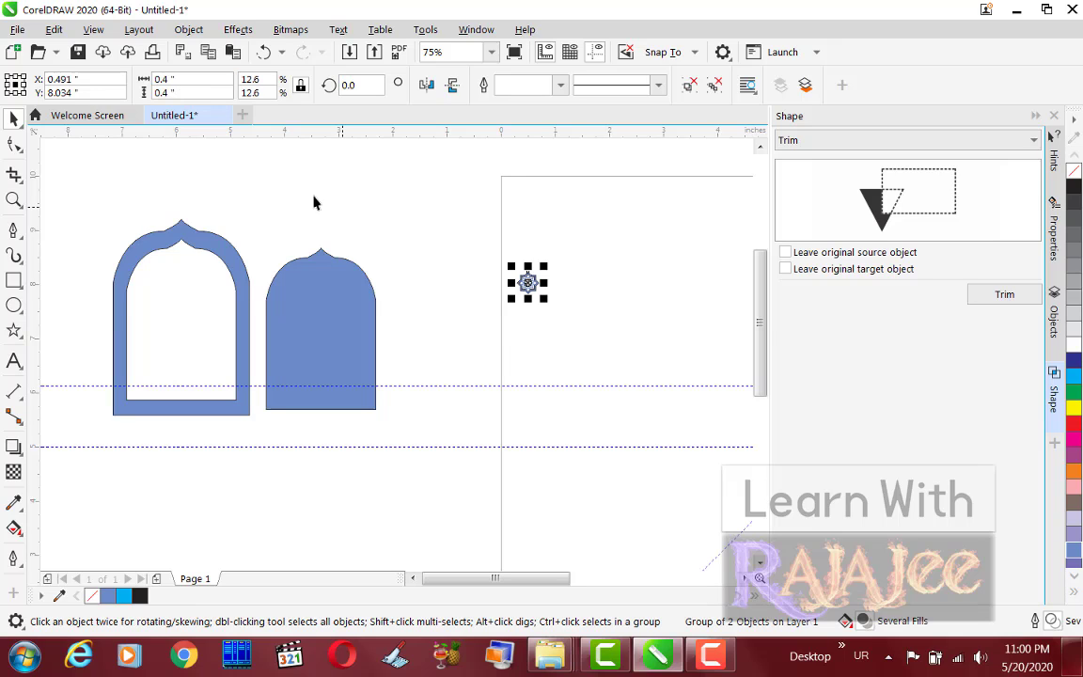
Set the kite ring's outline width to 0.5 pt within the star group and clear the selection.
{"action": "scroll", "coordinate": [526, 282], "scroll_direction": "up", "scroll_amount": 6}
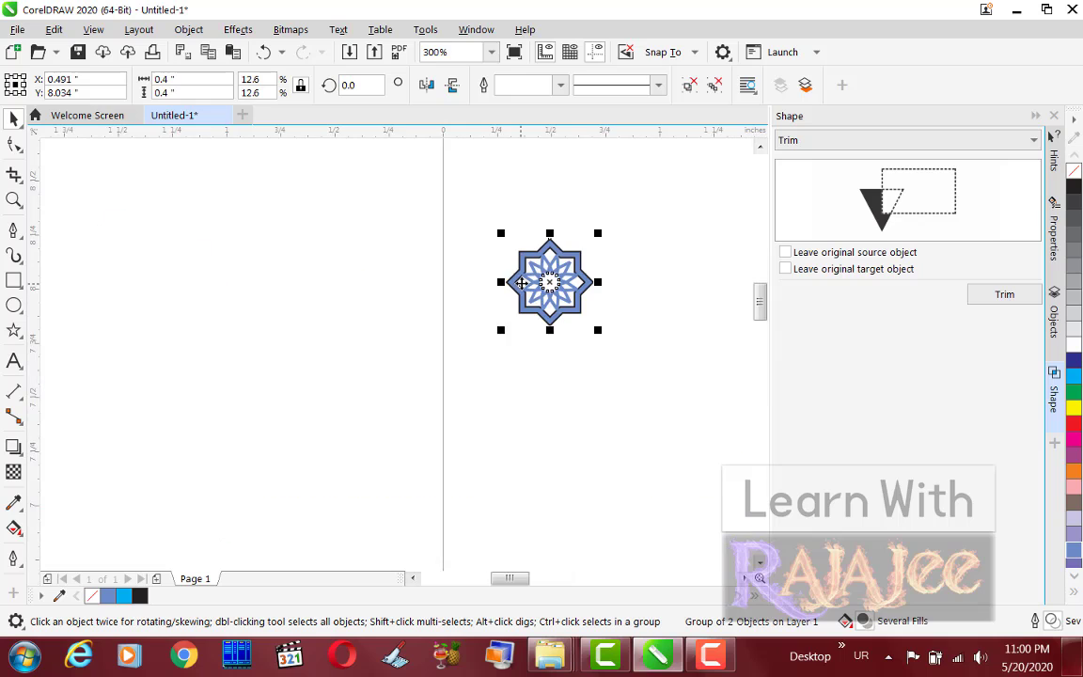
{"action": "left_click", "coordinate": [570, 280], "text": "ctrl"}
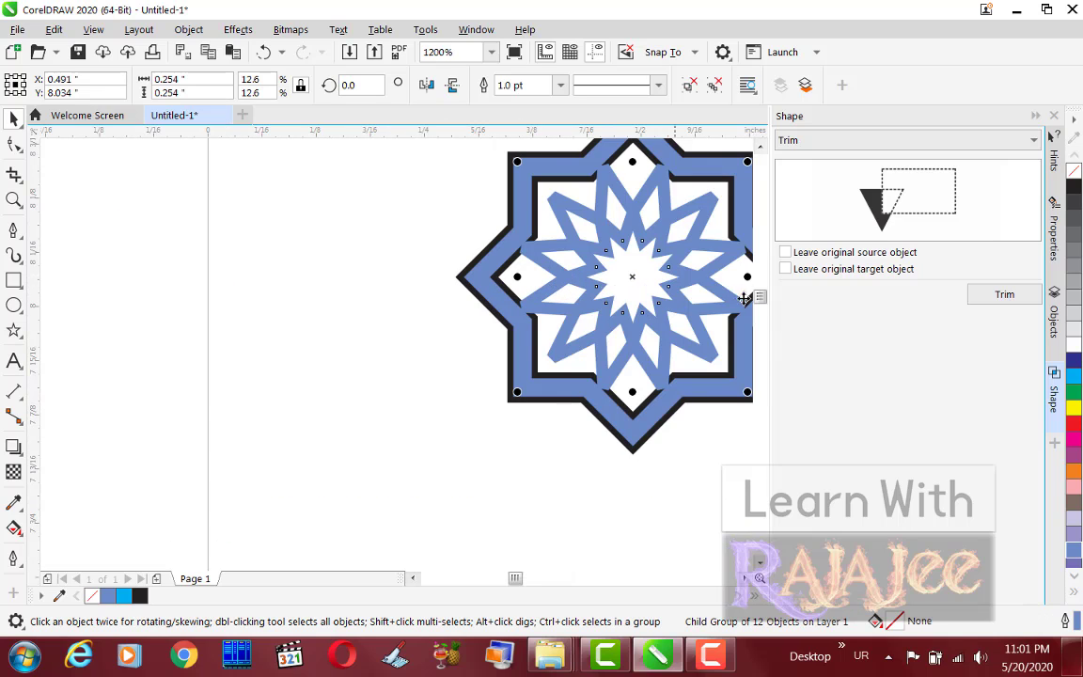
{"action": "left_click", "coordinate": [560, 85]}
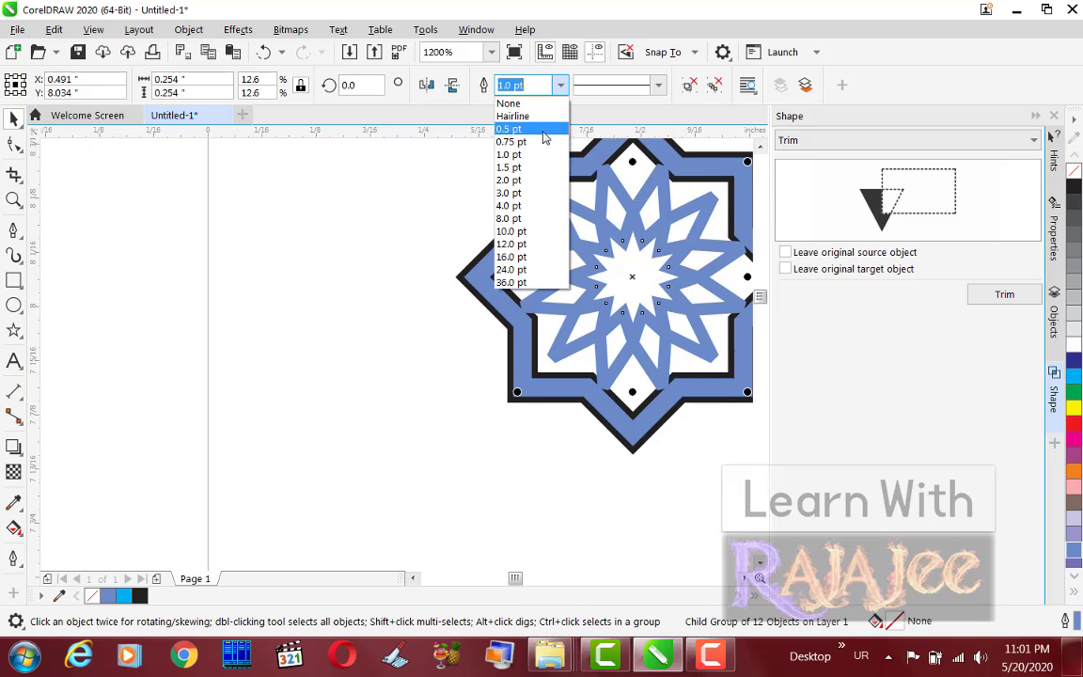
{"action": "left_click", "coordinate": [543, 132]}
{"action": "left_click", "coordinate": [413, 222]}
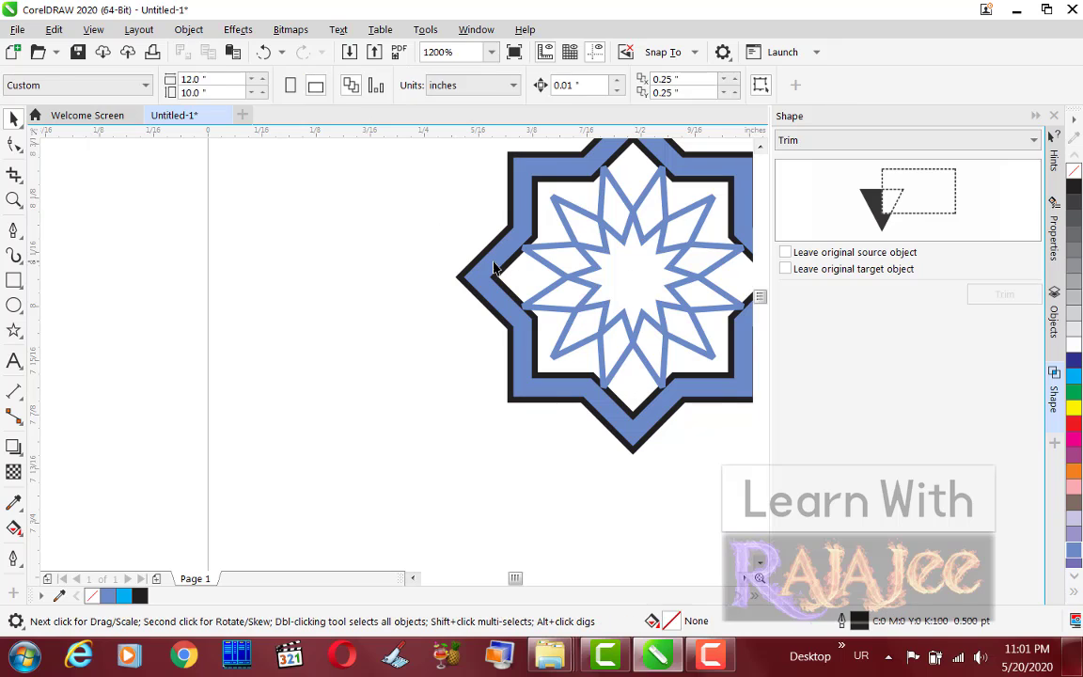
Try to remove the outline from the whole star group, and undo the removal.
{"action": "left_click", "coordinate": [495, 267]}
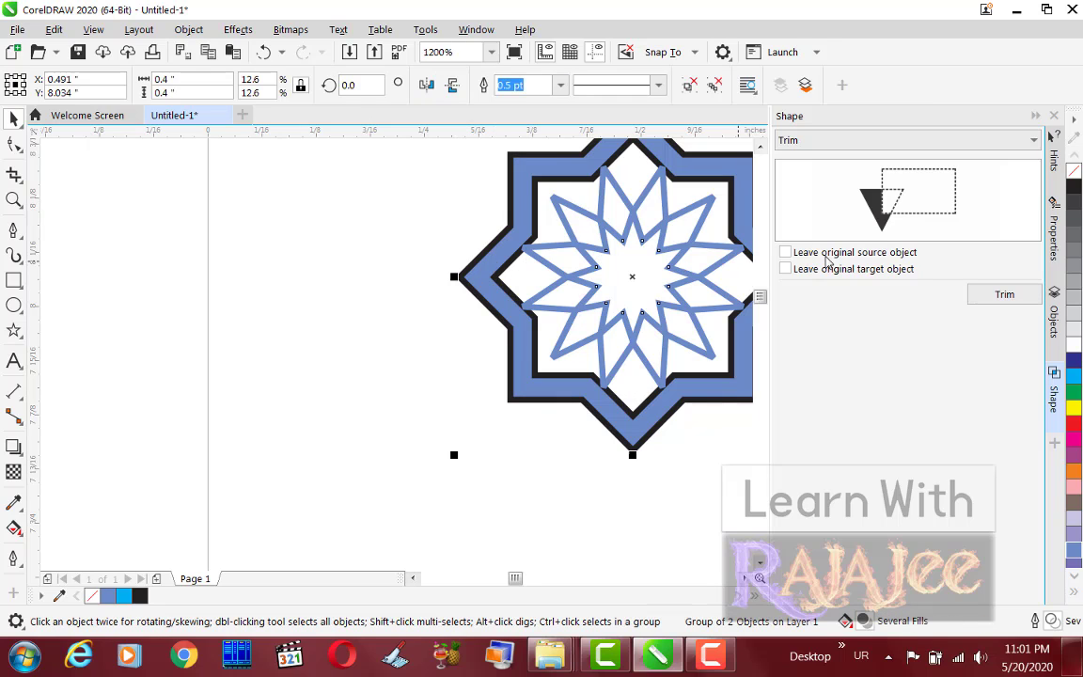
{"action": "right_click", "coordinate": [1071, 172]}
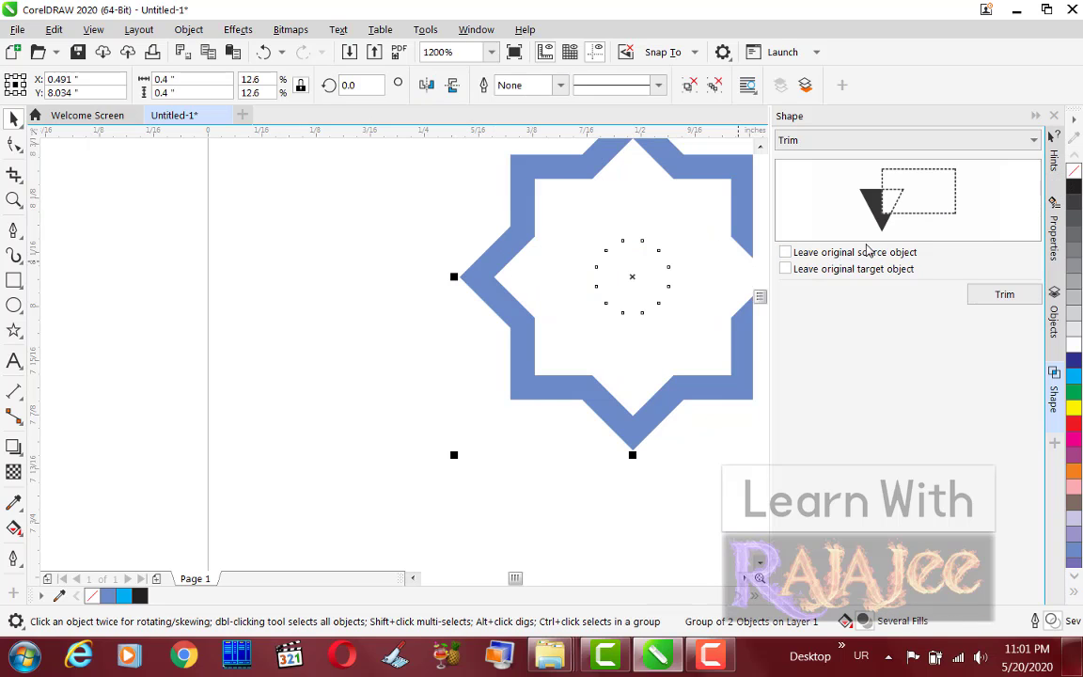
{"action": "key", "text": "ctrl+z"}
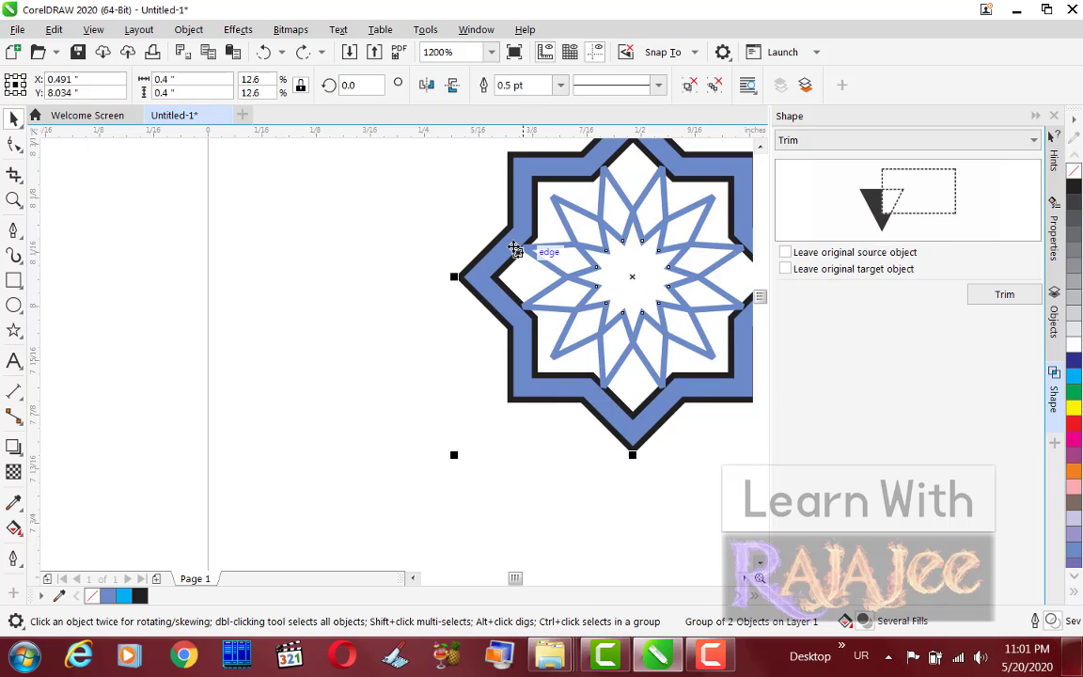
Remove the black outline from only the eight-pointed star band within the group and clear the selection.
{"action": "left_click", "coordinate": [508, 243], "text": "ctrl"}
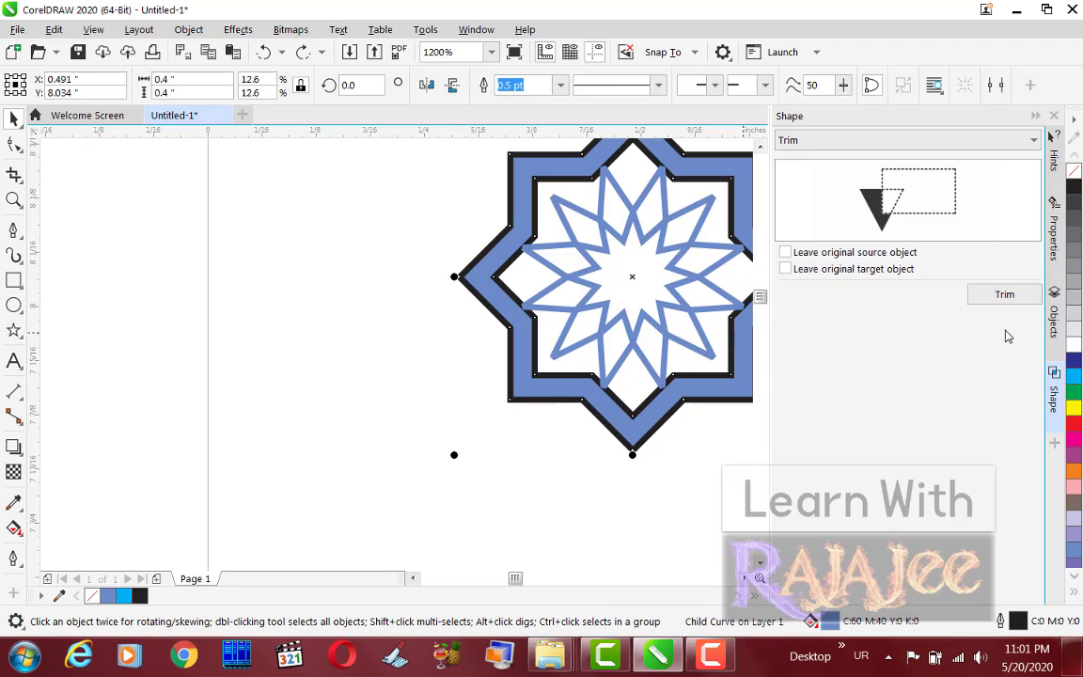
{"action": "right_click", "coordinate": [1073, 171]}
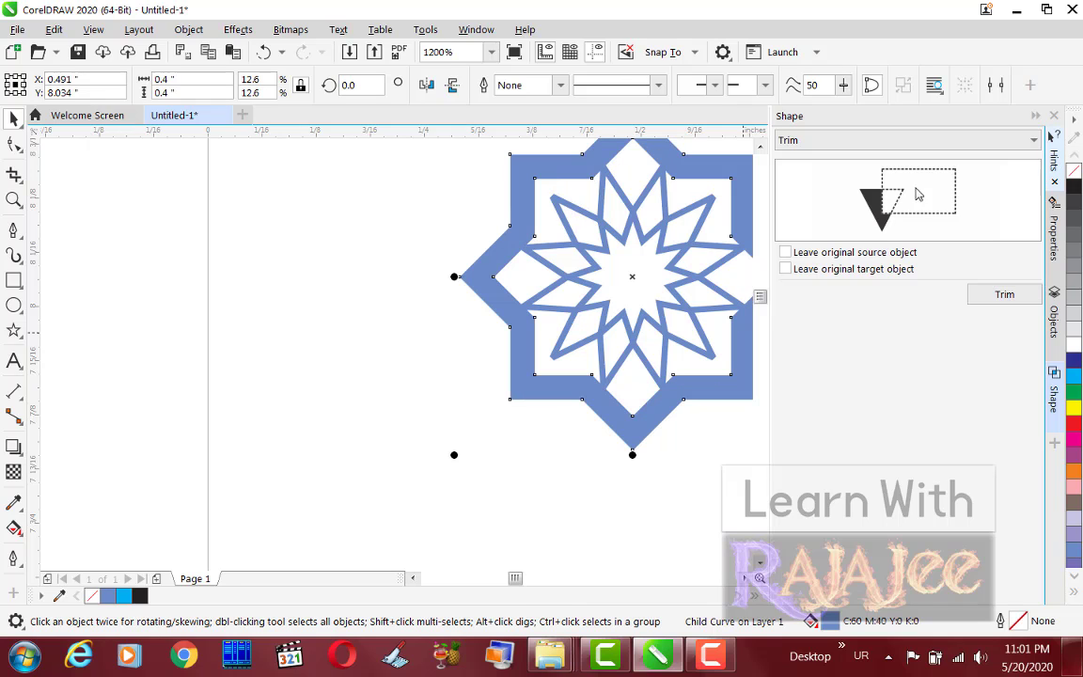
{"action": "left_click", "coordinate": [419, 290]}
{"action": "scroll", "coordinate": [392, 283], "scroll_direction": "down", "scroll_amount": 1}
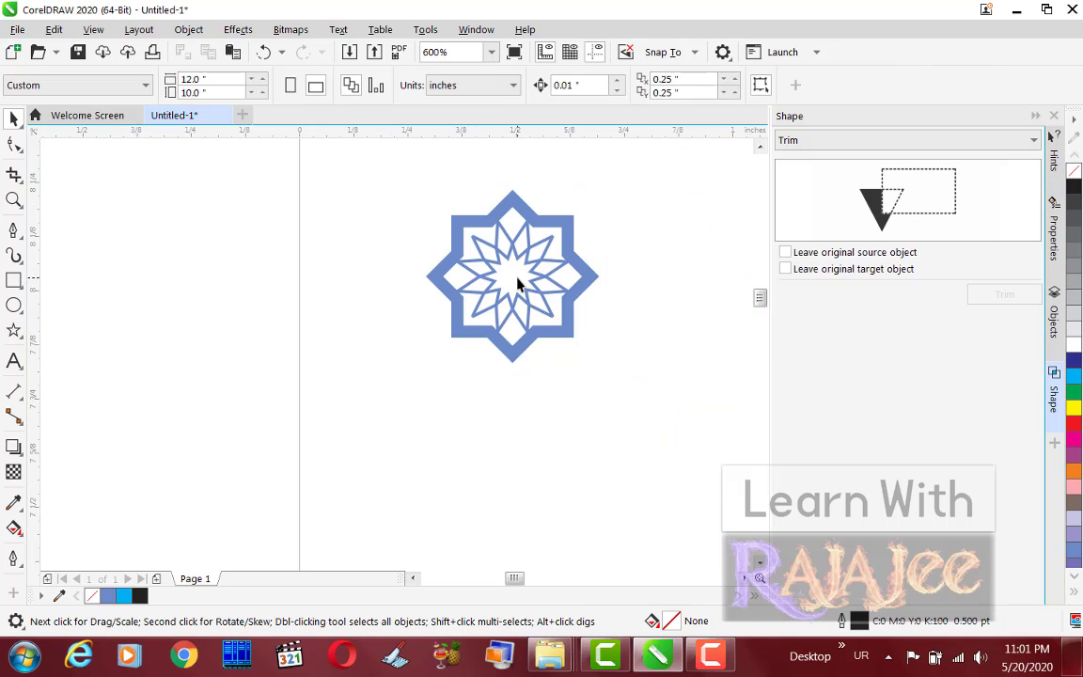
{"action": "left_click", "coordinate": [477, 266]}
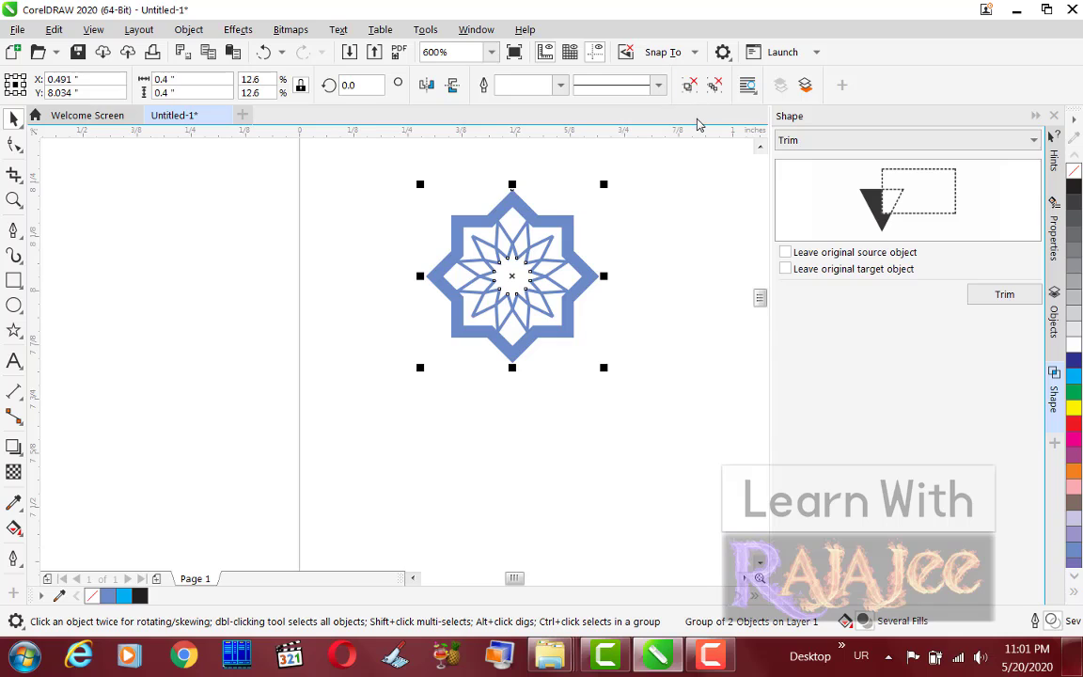
{"action": "left_click", "coordinate": [326, 208]}
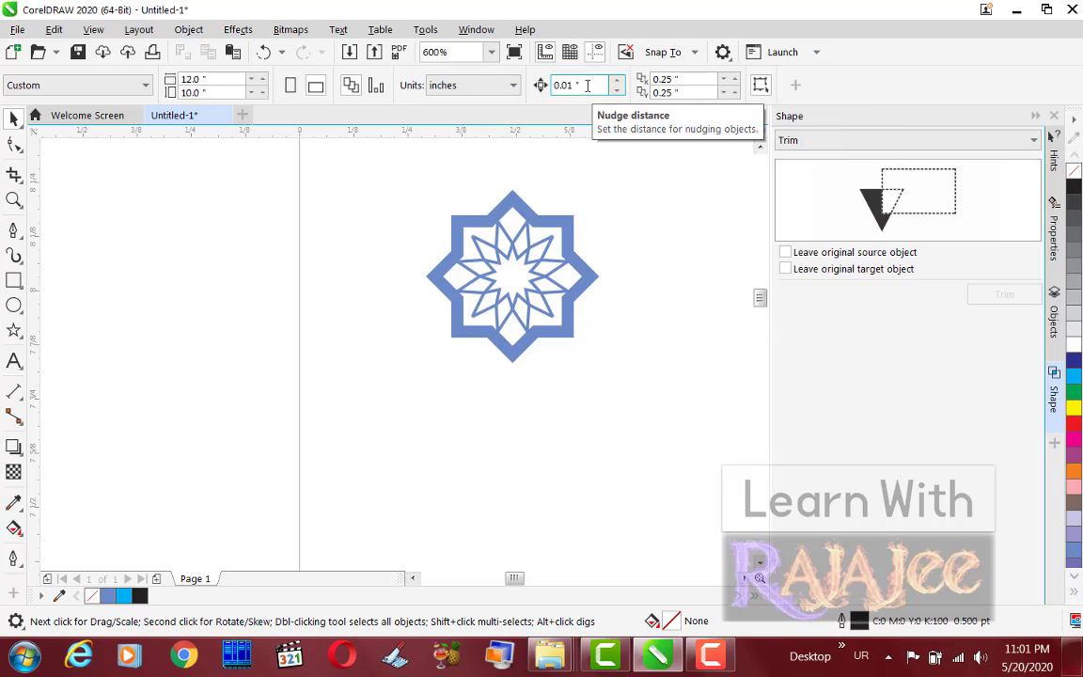
{"action": "left_click", "coordinate": [586, 84]}
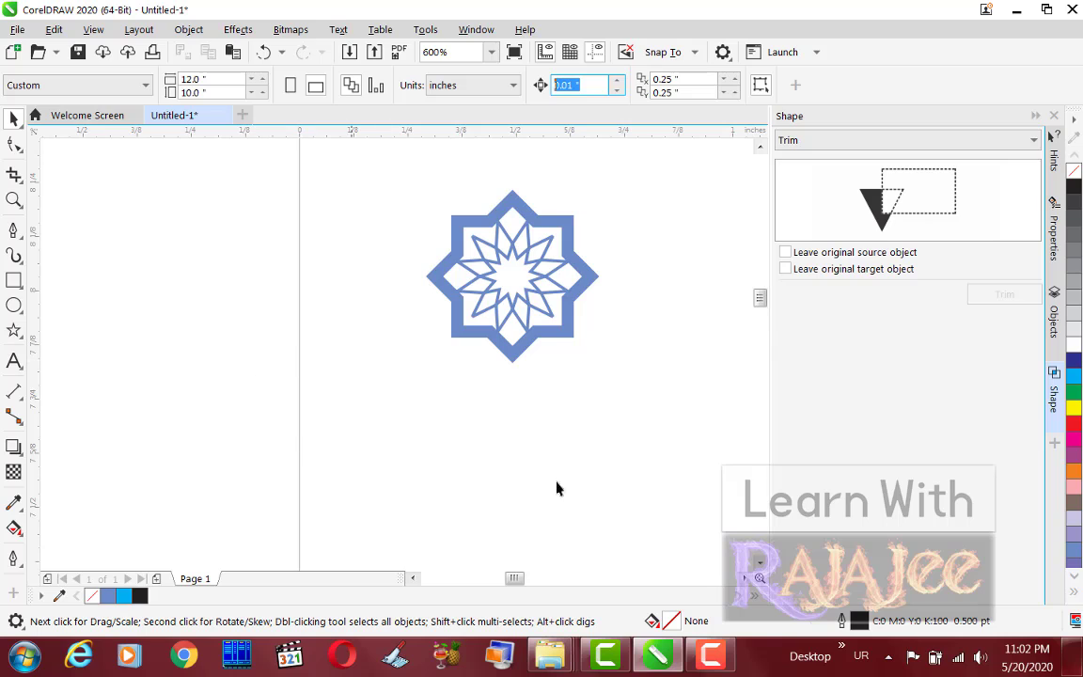
{"action": "left_click", "coordinate": [762, 563]}
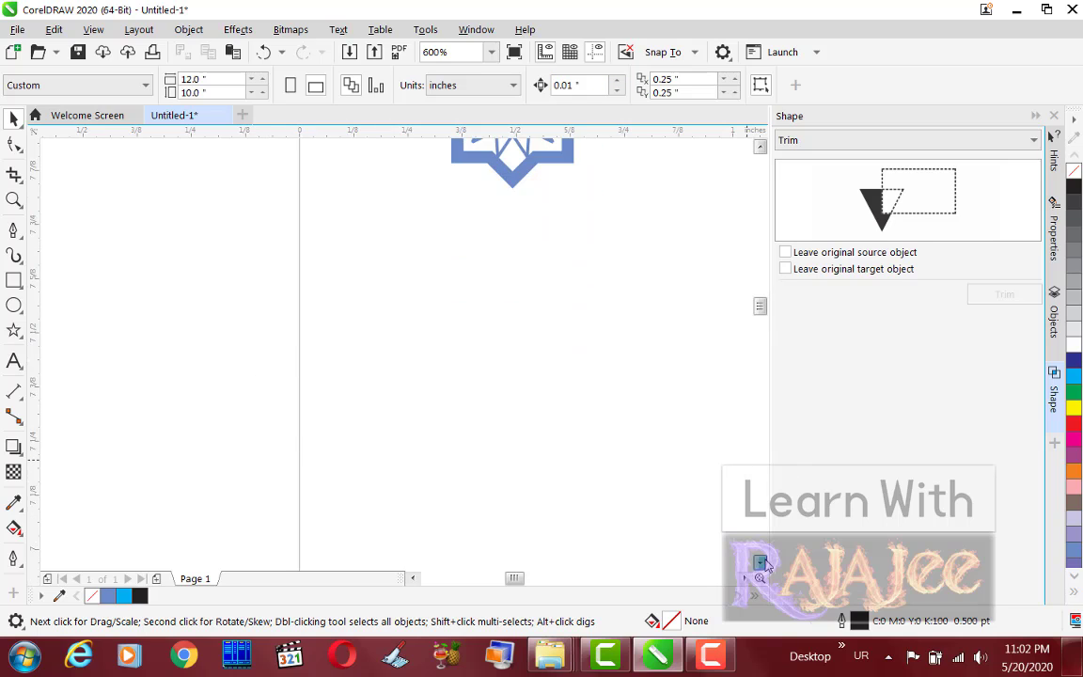
{"action": "left_click_drag", "start_coordinate": [761, 563], "coordinate": [761, 563]}
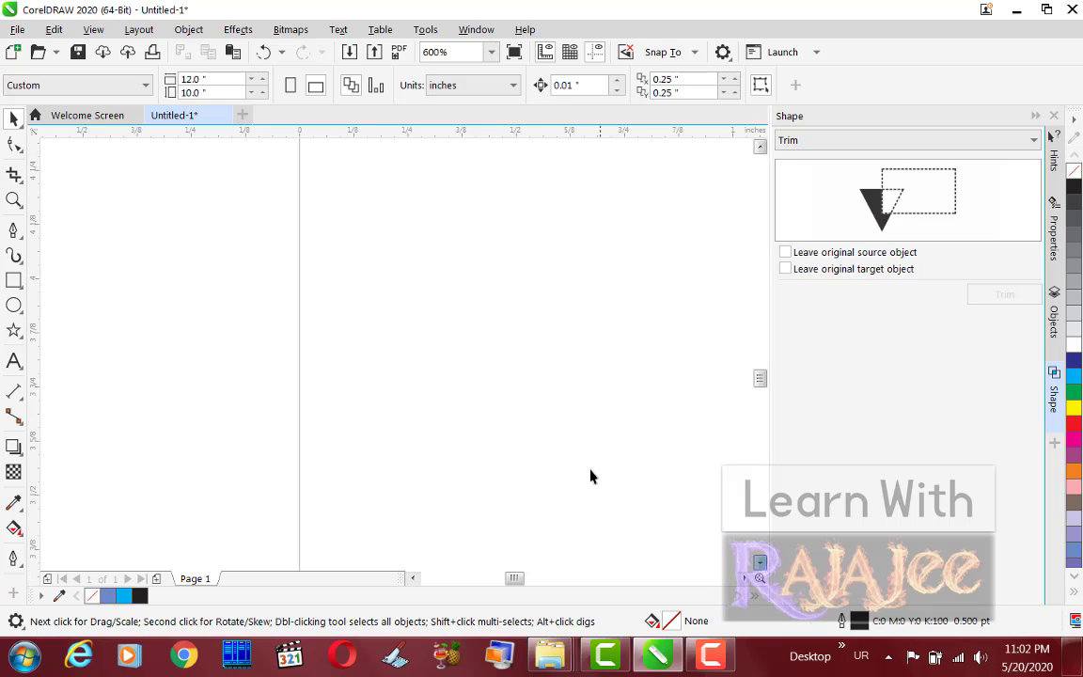
{"action": "scroll", "coordinate": [584, 472], "scroll_direction": "down", "scroll_amount": 2}
{"action": "scroll", "coordinate": [633, 510], "scroll_direction": "down", "scroll_amount": 1}
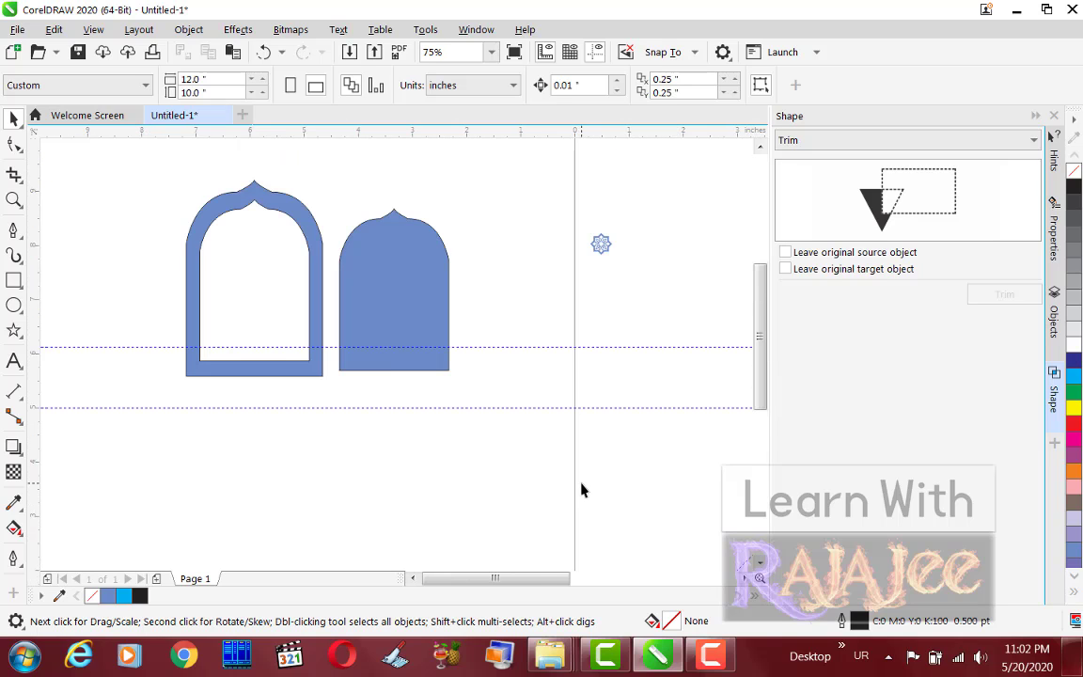
{"action": "scroll", "coordinate": [591, 489], "scroll_direction": "down", "scroll_amount": 1}
{"action": "left_click_drag", "start_coordinate": [675, 577], "coordinate": [710, 577]}
{"action": "left_click_drag", "start_coordinate": [760, 422], "coordinate": [756, 447]}
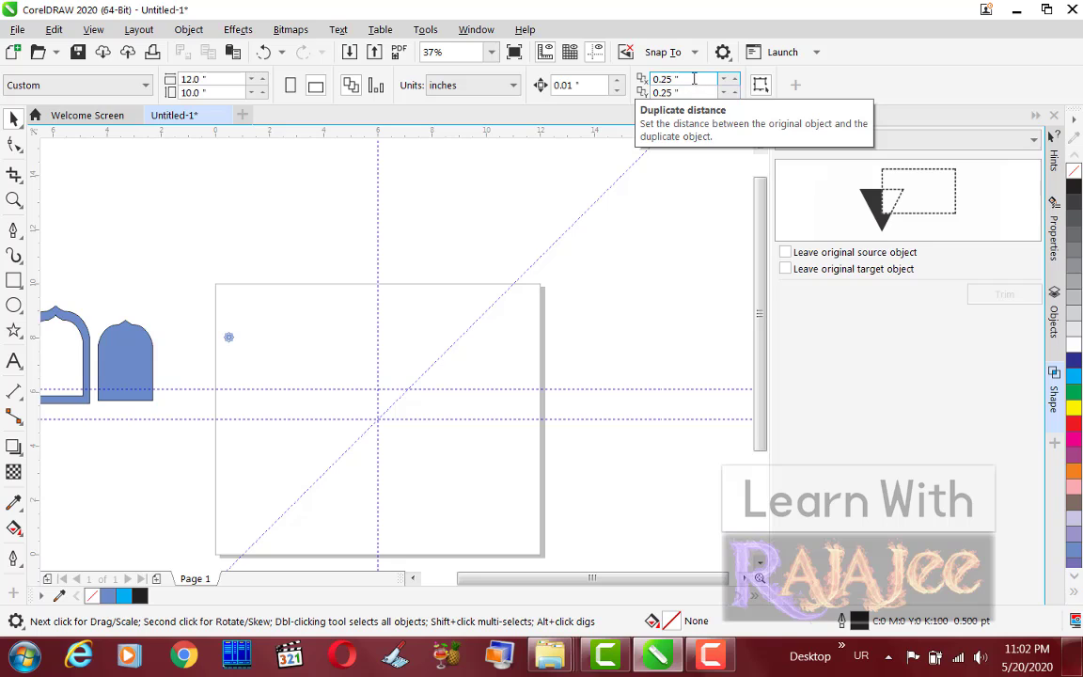
{"action": "left_click_drag", "start_coordinate": [689, 78], "coordinate": [545, 57]}
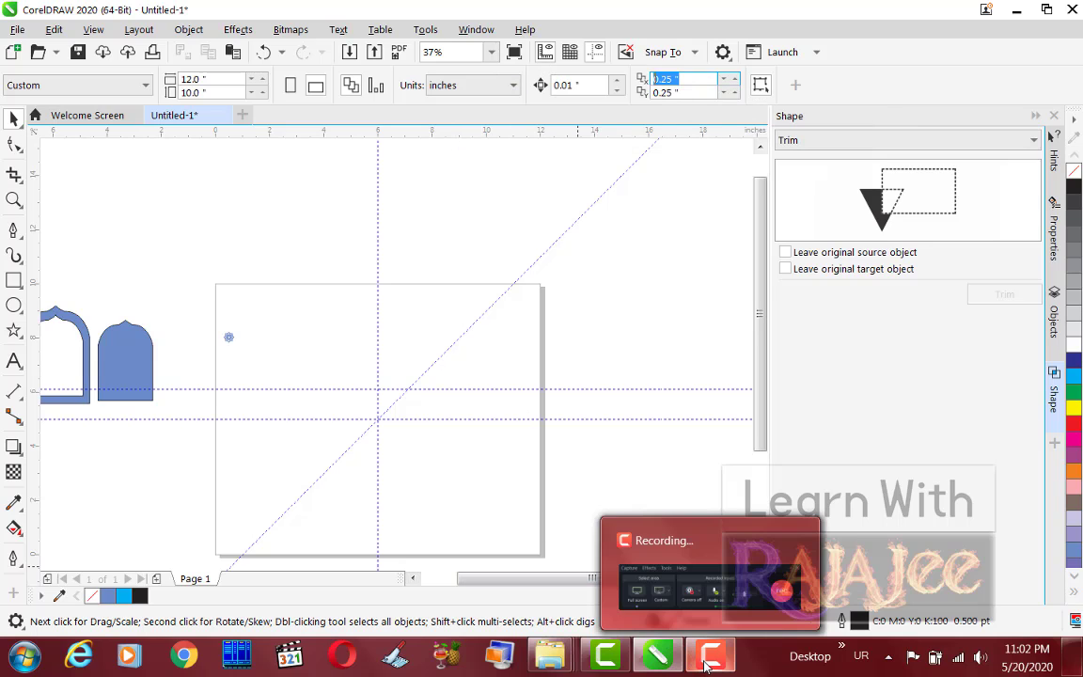
Open the reference image عید-مبارک.jpg from the Documents library, examine how its star tiles join at 200%, and return to CorelDRAW.
{"action": "mouse_move", "coordinate": [670, 665]}
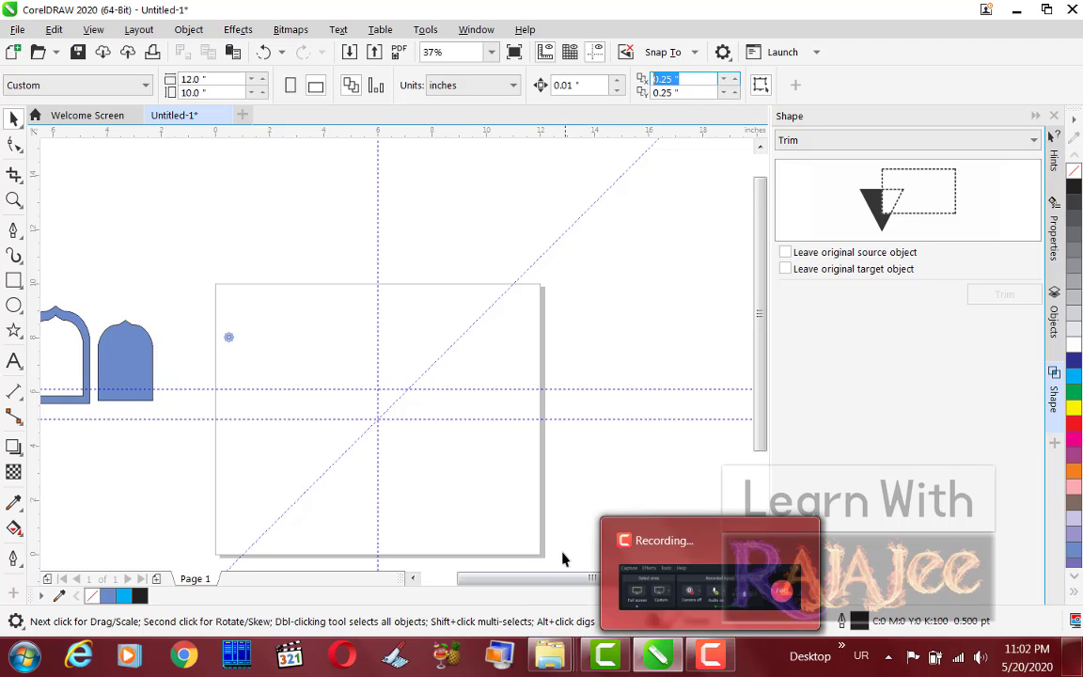
{"action": "mouse_move", "coordinate": [550, 639]}
{"action": "left_click", "coordinate": [754, 545]}
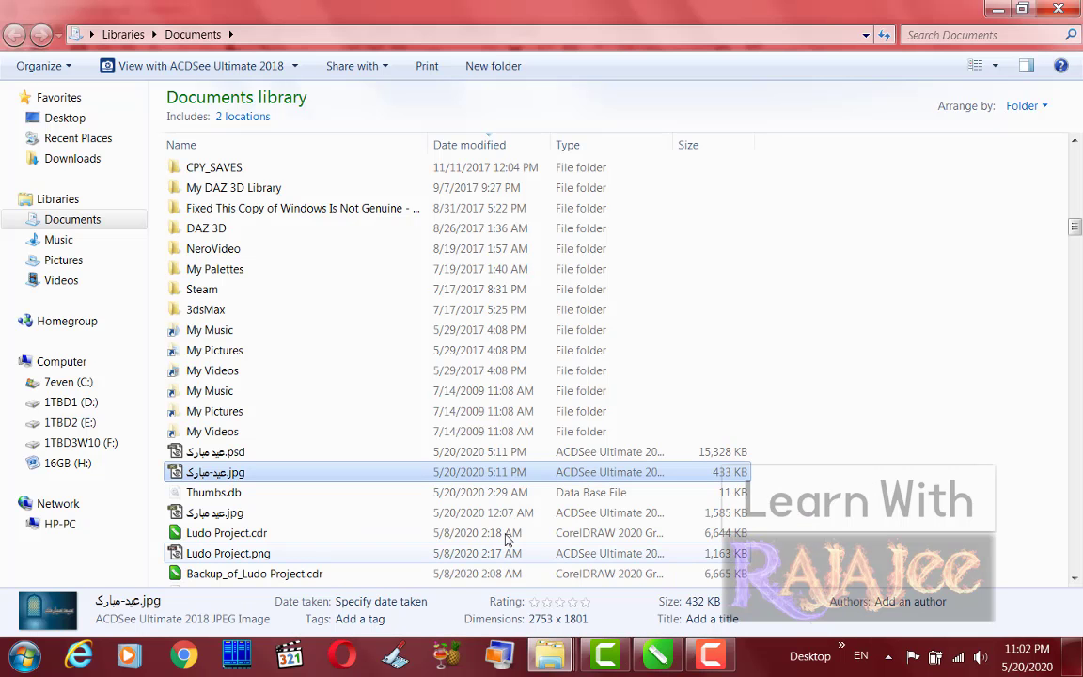
{"action": "double_click", "coordinate": [215, 472]}
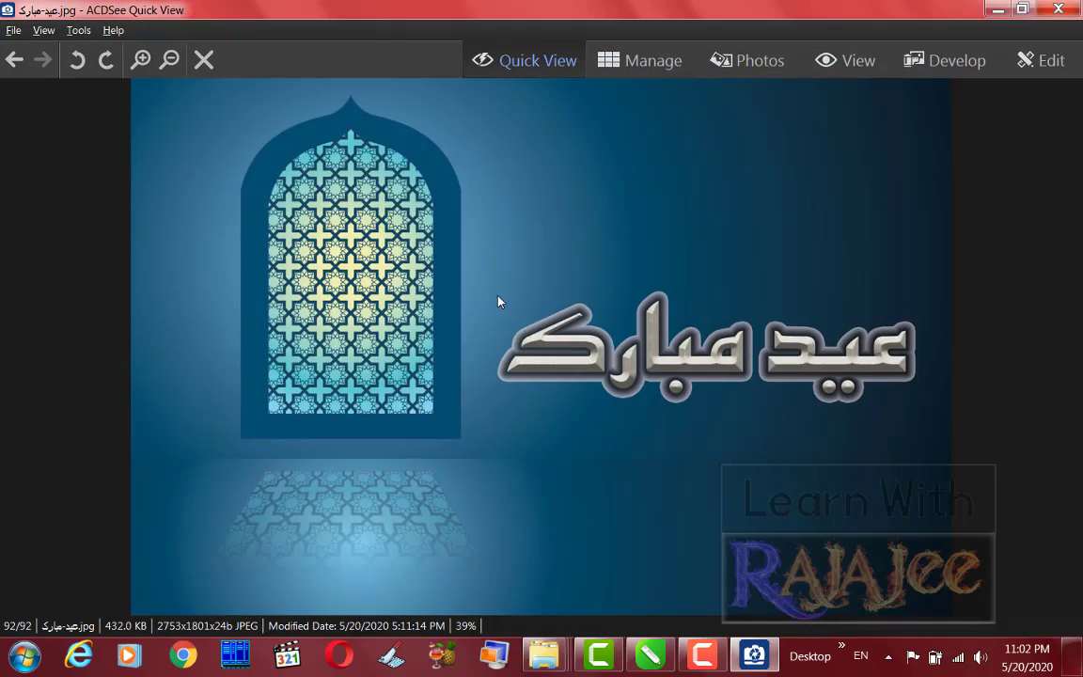
{"action": "left_click", "coordinate": [139, 59]}
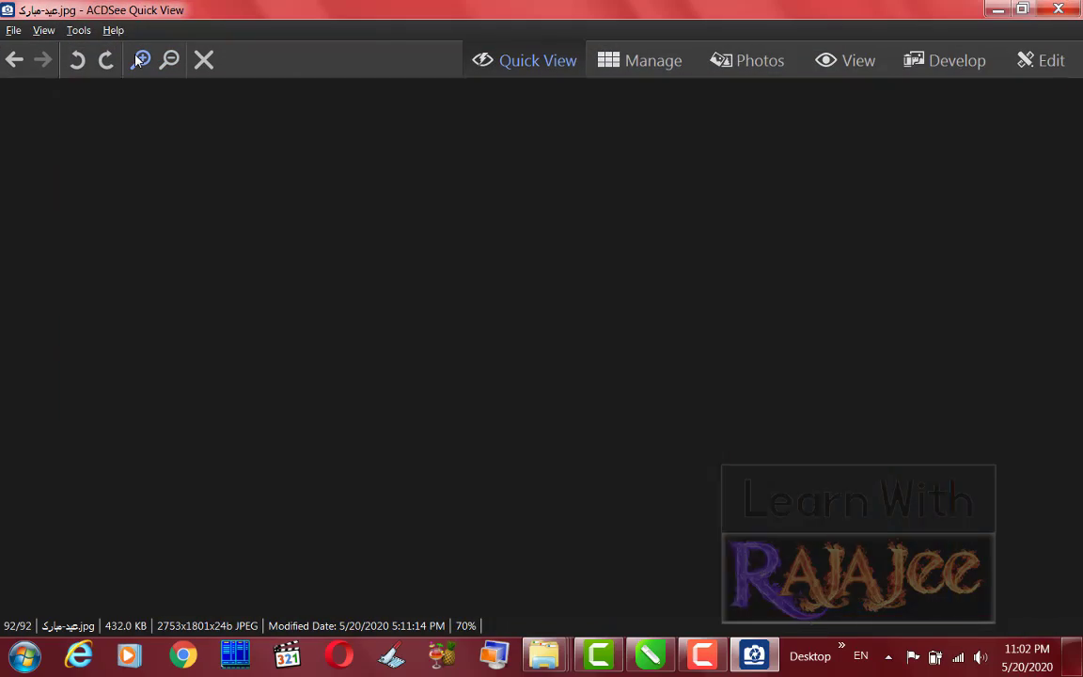
{"action": "left_click", "coordinate": [139, 59]}
{"action": "left_click", "coordinate": [139, 59]}
{"action": "left_click_drag", "start_coordinate": [200, 339], "coordinate": [1052, 337]}
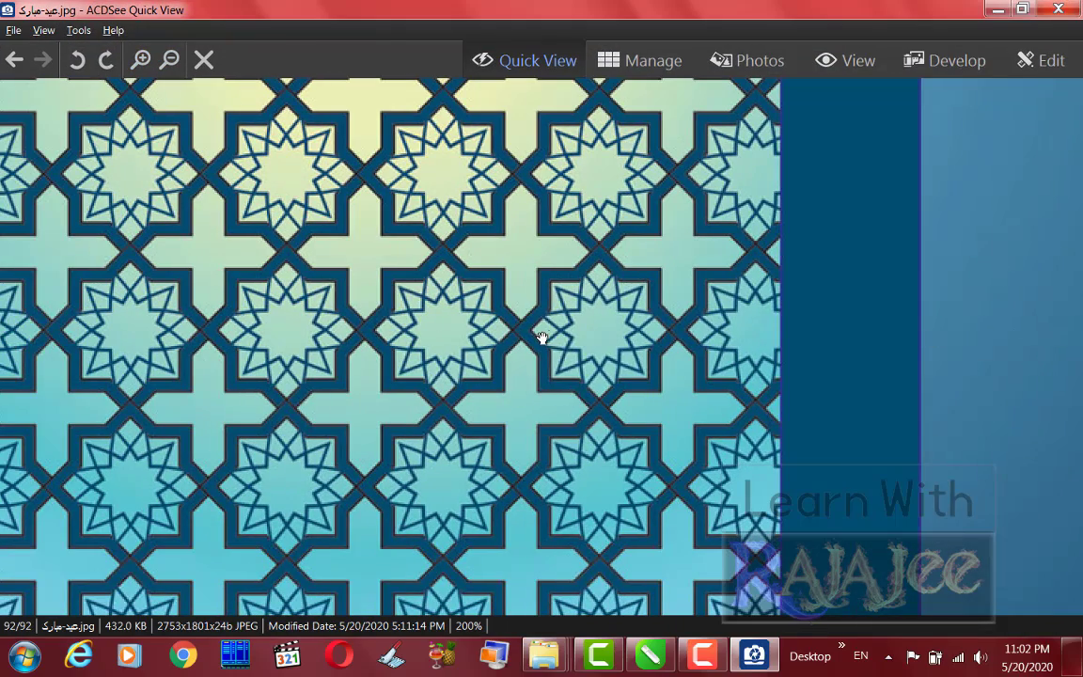
{"action": "left_click_drag", "start_coordinate": [369, 317], "coordinate": [457, 374]}
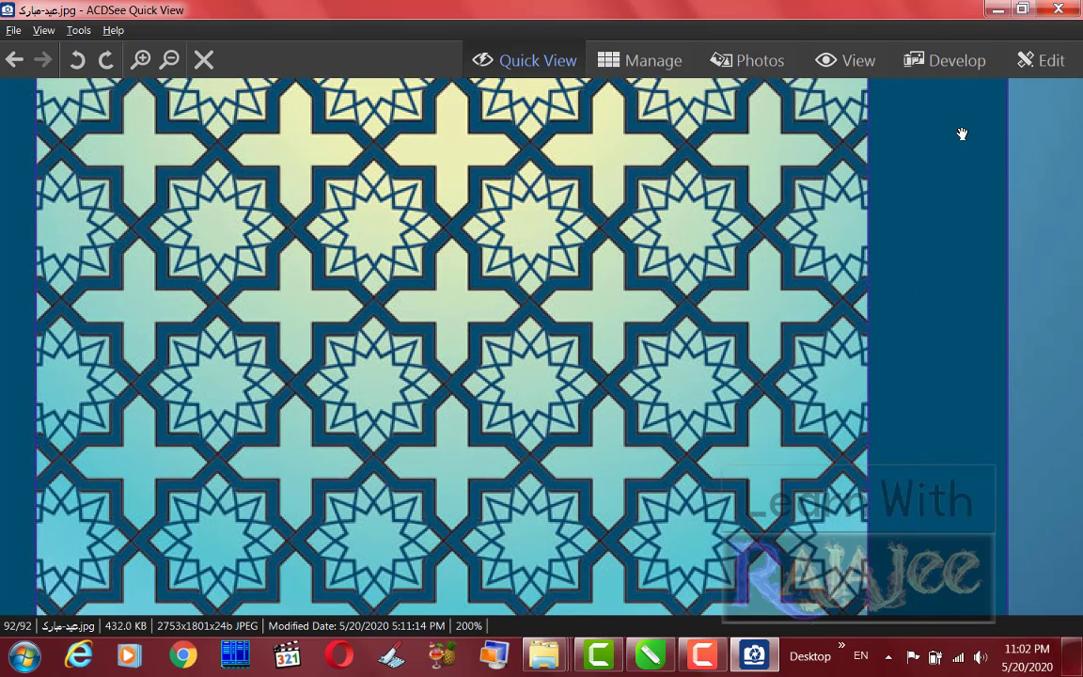
{"action": "left_click", "coordinate": [995, 9]}
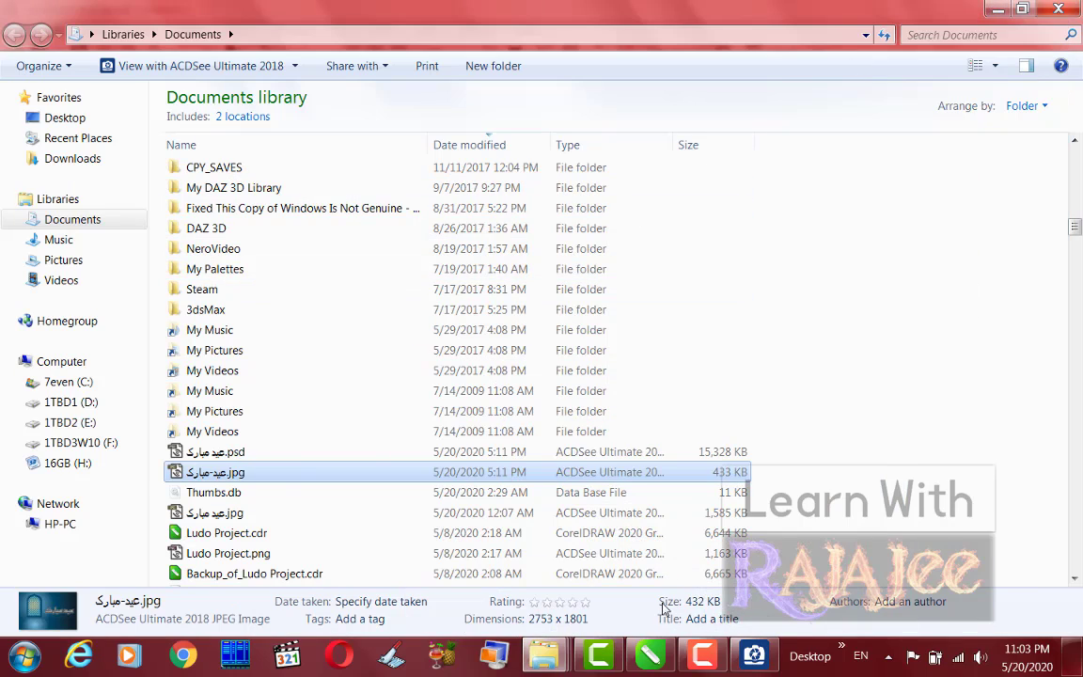
{"action": "left_click", "coordinate": [599, 655]}
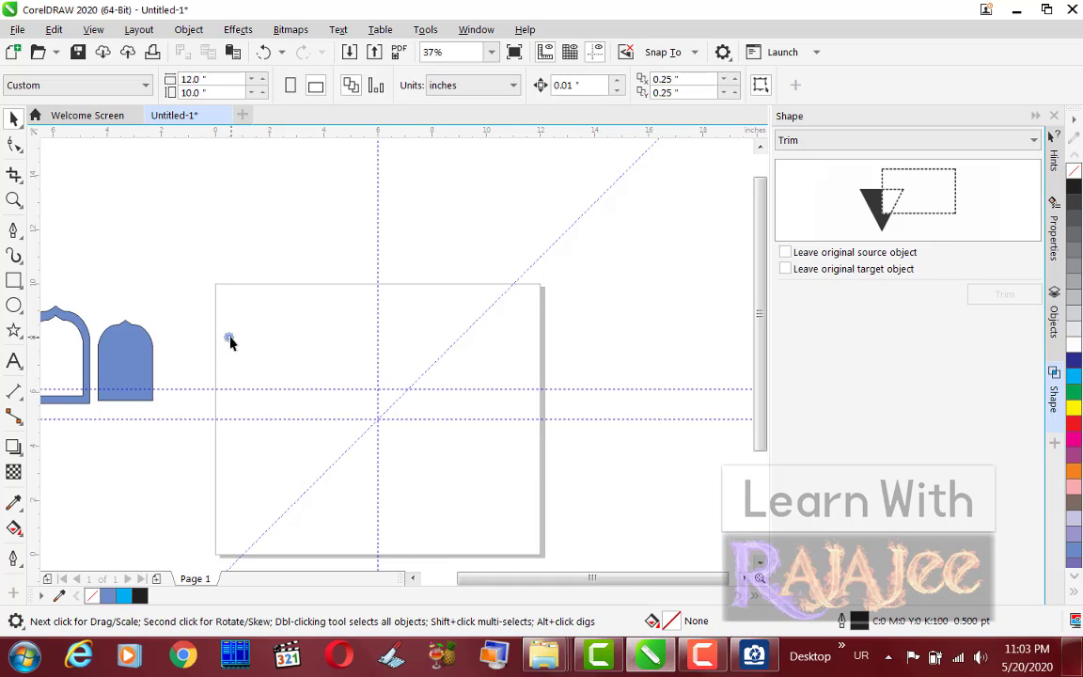
Select the star ornament and compare it with the star lattice in the ACDSee reference image.
{"action": "key", "text": "z"}
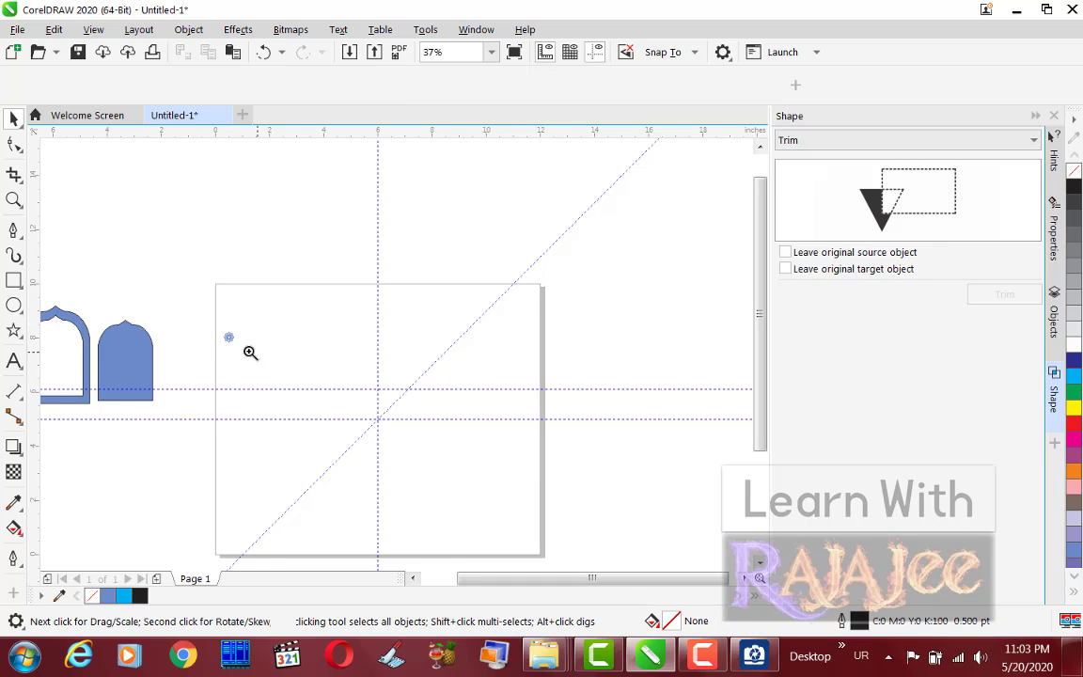
{"action": "left_click_drag", "start_coordinate": [217, 322], "coordinate": [304, 370]}
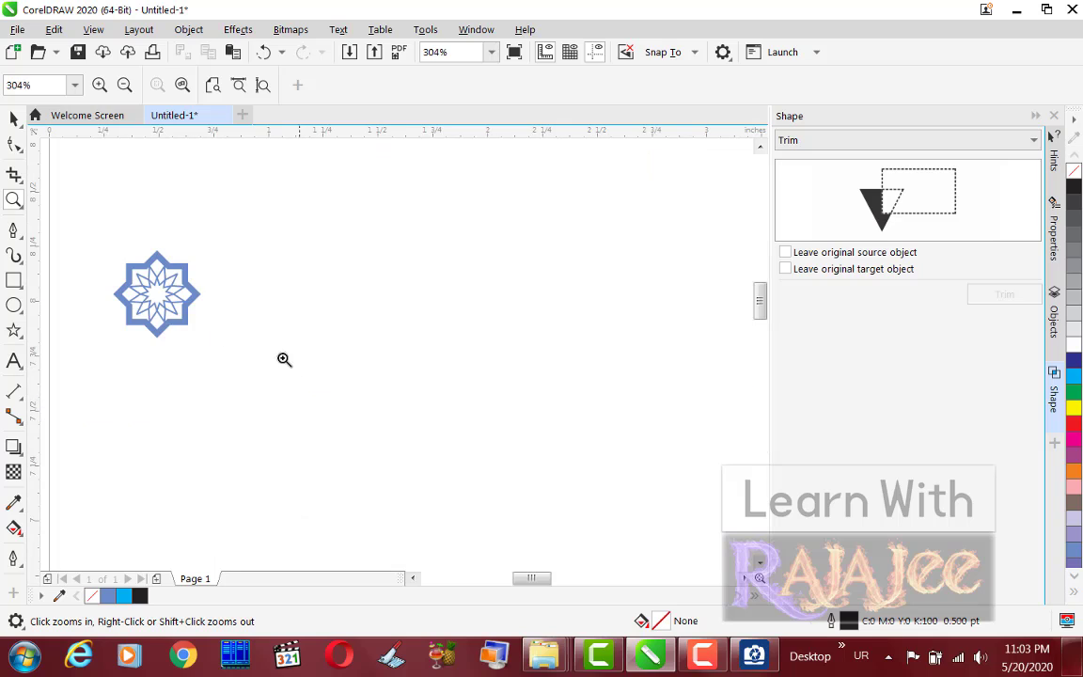
{"action": "left_click", "coordinate": [21, 122]}
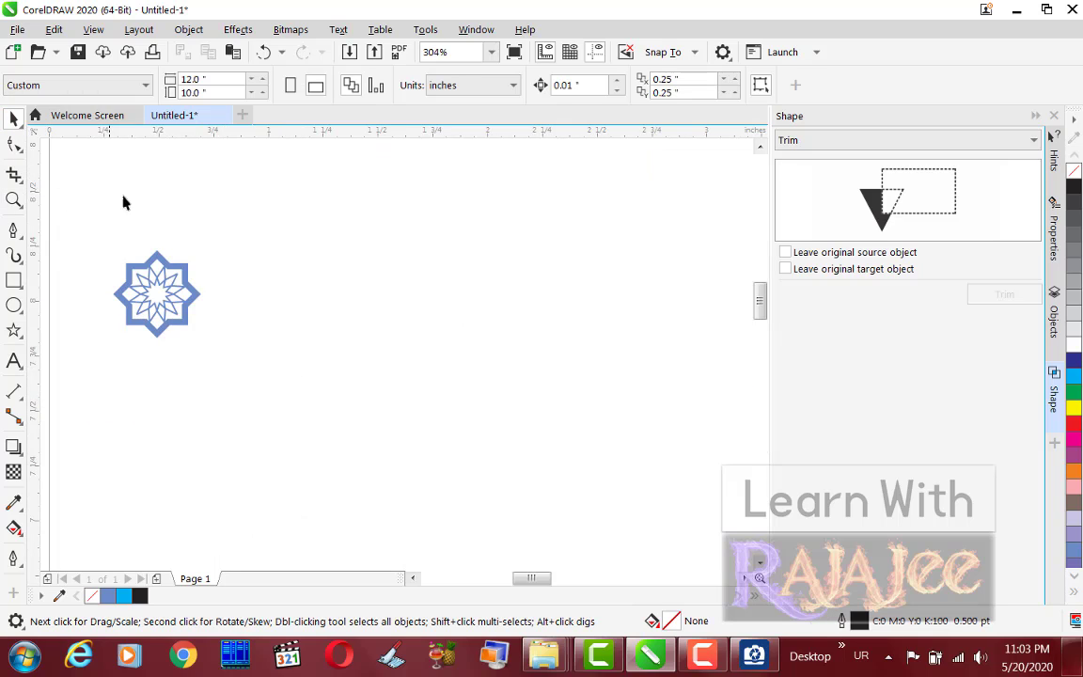
{"action": "left_click", "coordinate": [174, 274]}
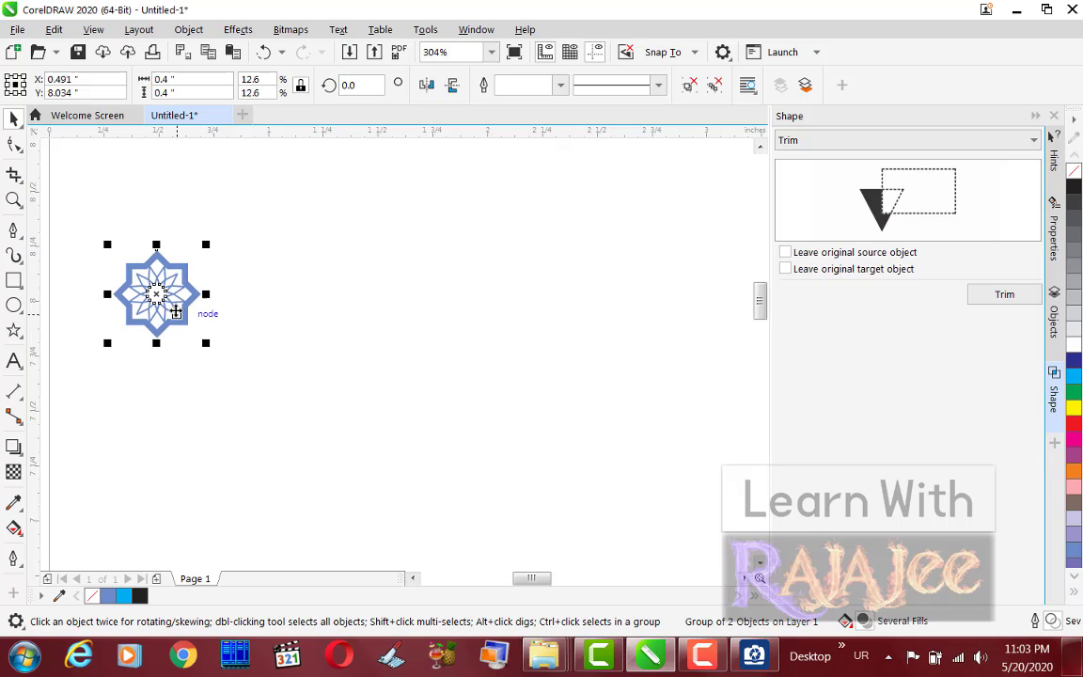
{"action": "scroll", "coordinate": [167, 302], "scroll_direction": "up", "scroll_amount": 1}
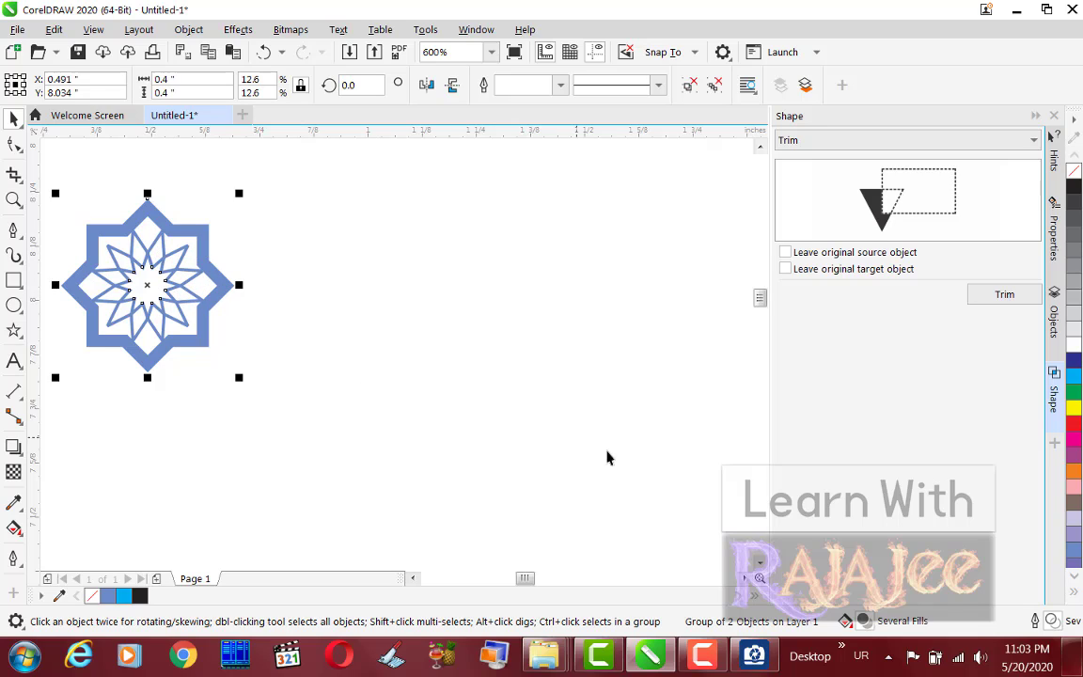
{"action": "left_click", "coordinate": [752, 653]}
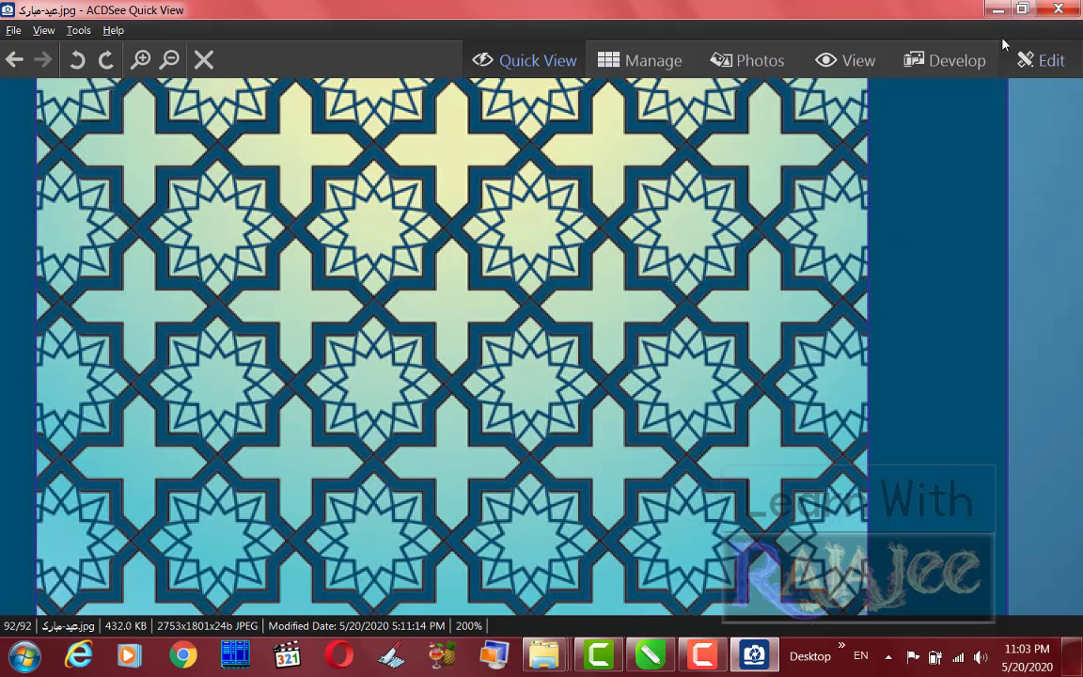
{"action": "left_click", "coordinate": [997, 10]}
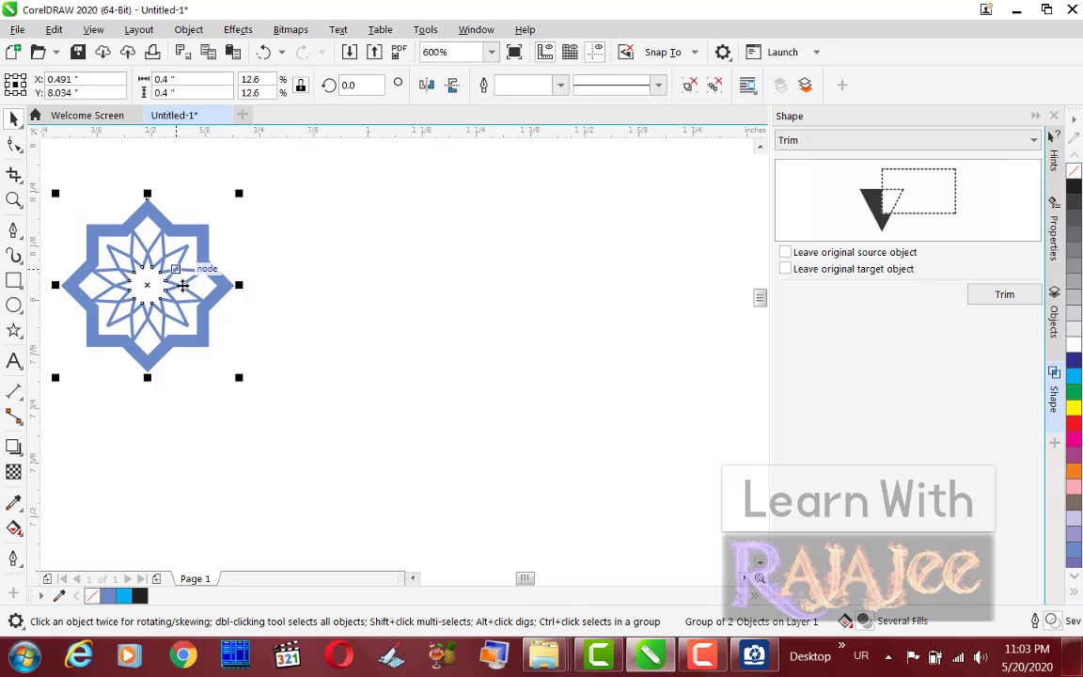
Try an overlapping copy of the star ornament beside the original at X 0.851 in, Y 8.034 in, and delete it.
{"action": "left_click_drag", "start_coordinate": [170, 273], "coordinate": [324, 294]}
{"action": "scroll", "coordinate": [229, 309], "scroll_direction": "up", "scroll_amount": 2}
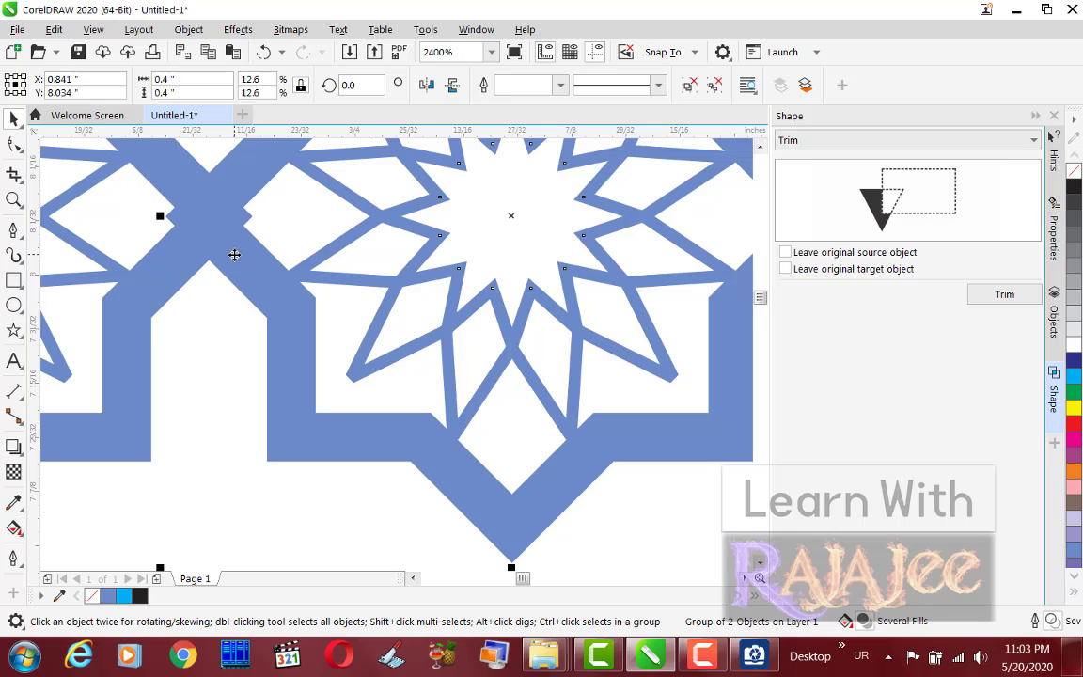
{"action": "key", "text": "Right"}
{"action": "key", "text": "Right"}
{"action": "key", "text": "Left"}
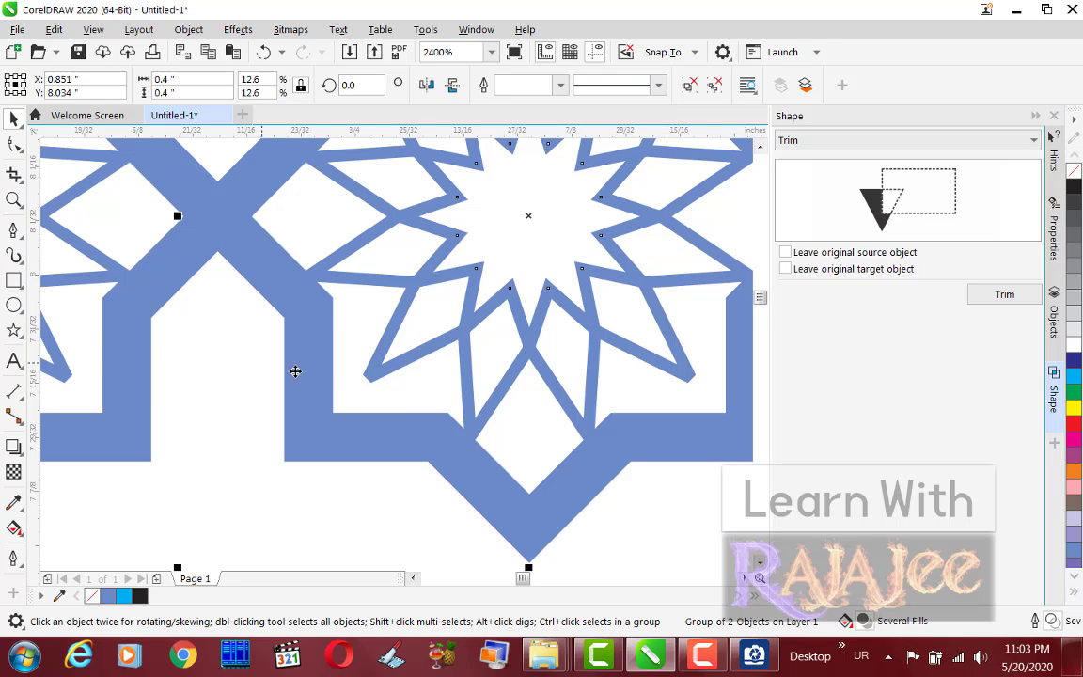
{"action": "scroll", "coordinate": [300, 334], "scroll_direction": "down", "scroll_amount": 2}
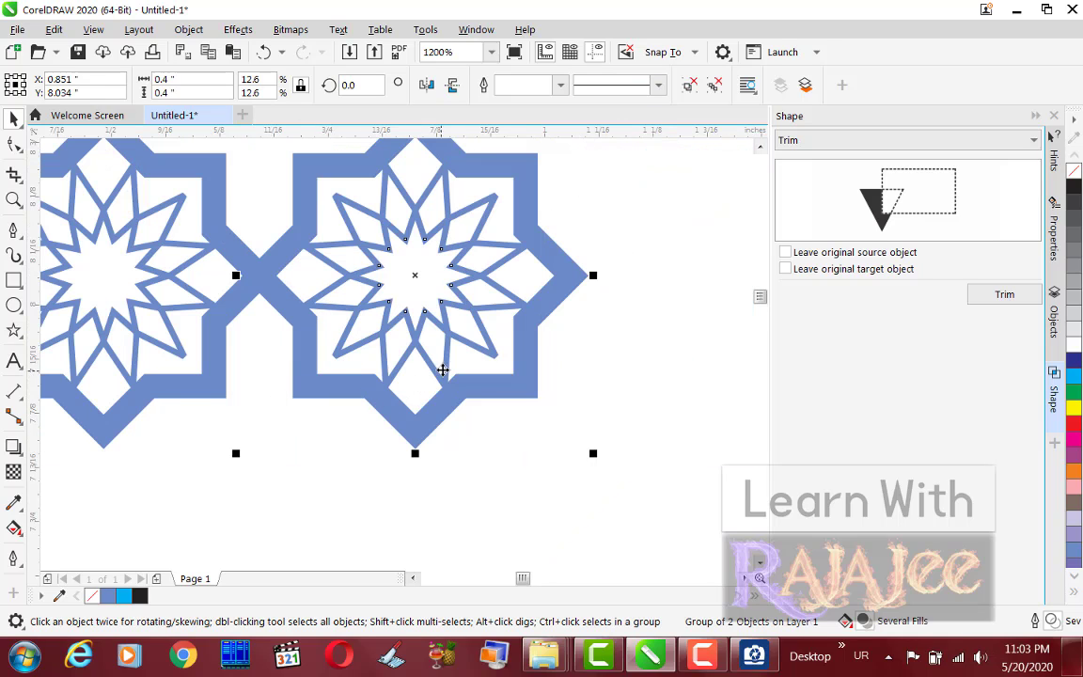
{"action": "key", "text": "Delete"}
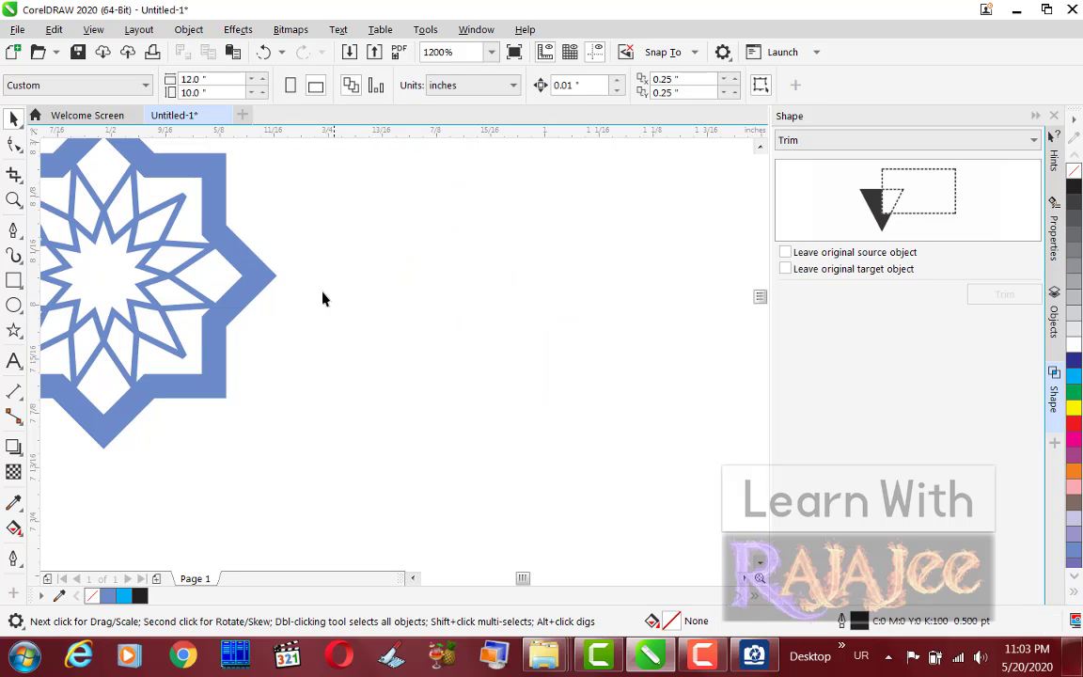
Set the duplicate distance to 0.4 in horizontally and 0 vertically, and duplicate the star ornament once.
{"action": "left_click", "coordinate": [686, 79]}
{"action": "type", "text": ".4"}
{"action": "key", "text": "Tab"}
{"action": "type", "text": "0"}
{"action": "key", "text": "Return"}
{"action": "left_click", "coordinate": [238, 261]}
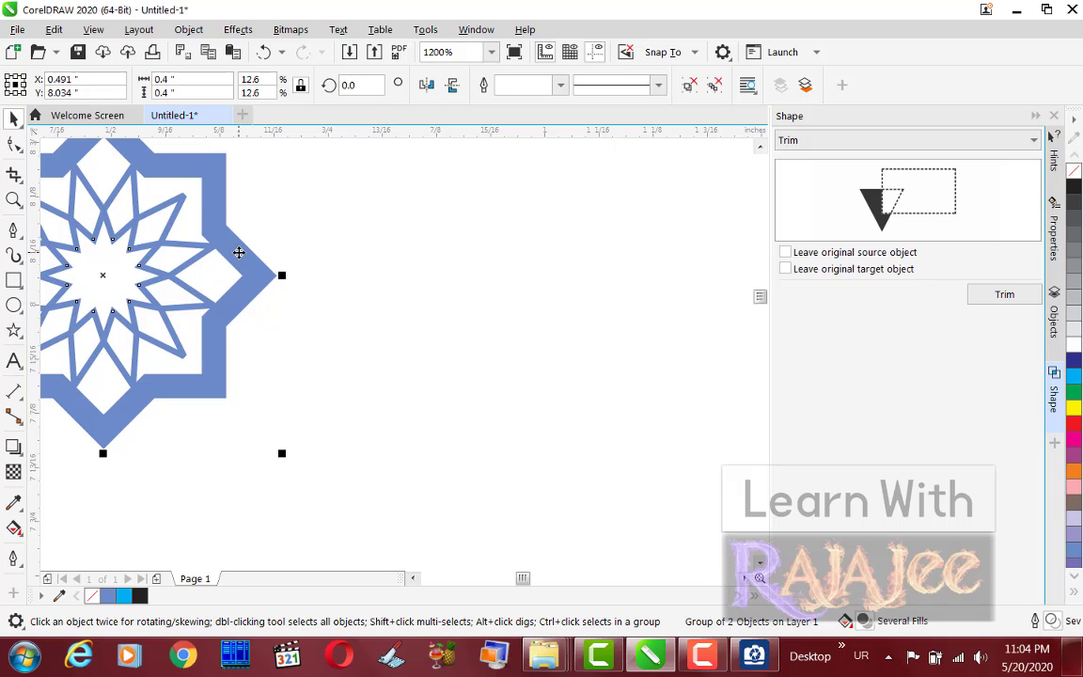
{"action": "key", "text": "ctrl+d"}
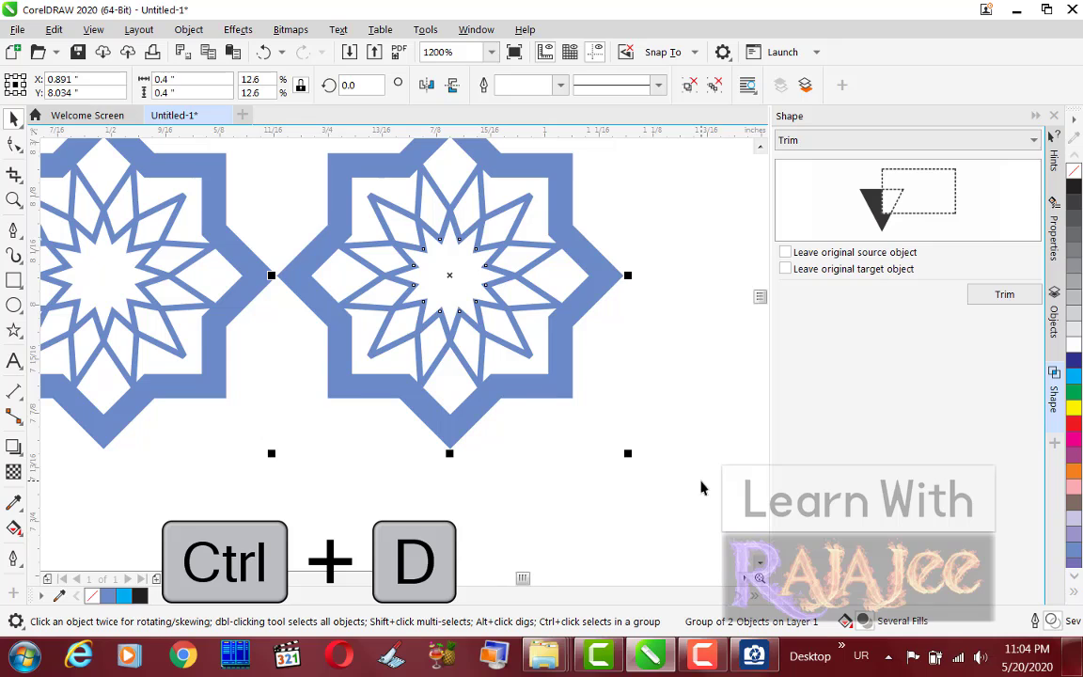
Duplicate the star ornament five more times at the current spacing to form a row of seven tiles.
{"action": "scroll", "coordinate": [657, 392], "scroll_direction": "down", "scroll_amount": 2}
{"action": "scroll", "coordinate": [655, 393], "scroll_direction": "down", "scroll_amount": 1}
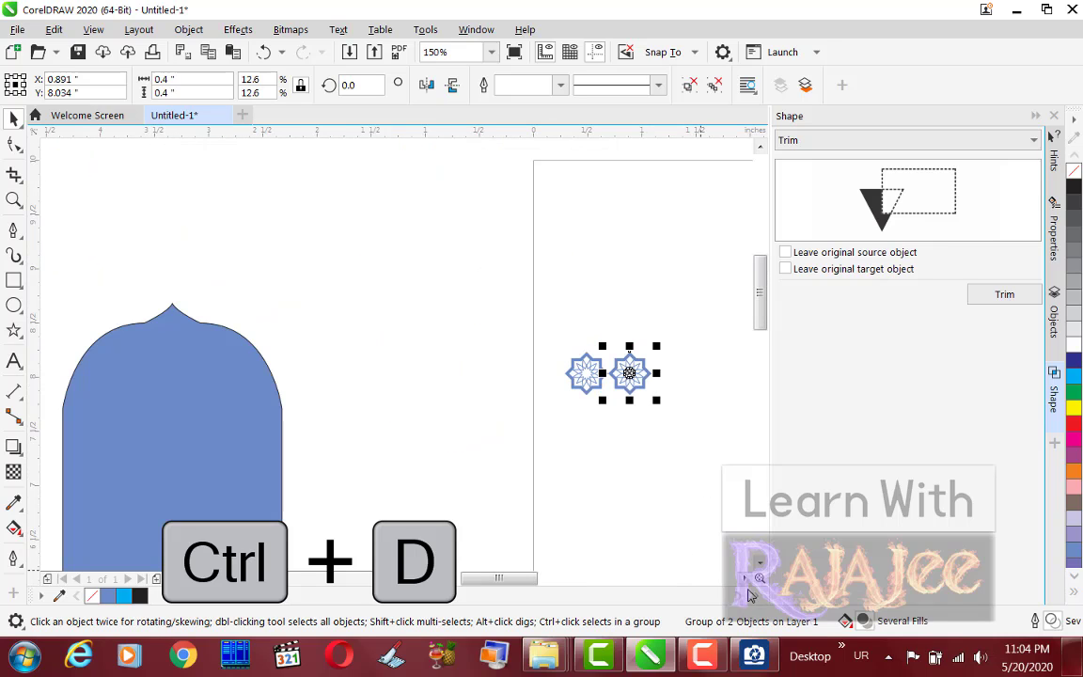
{"action": "scroll", "coordinate": [677, 526], "scroll_direction": "right", "scroll_amount": 2}
{"action": "key", "text": "ctrl+d"}
{"action": "key", "text": "ctrl+d"}
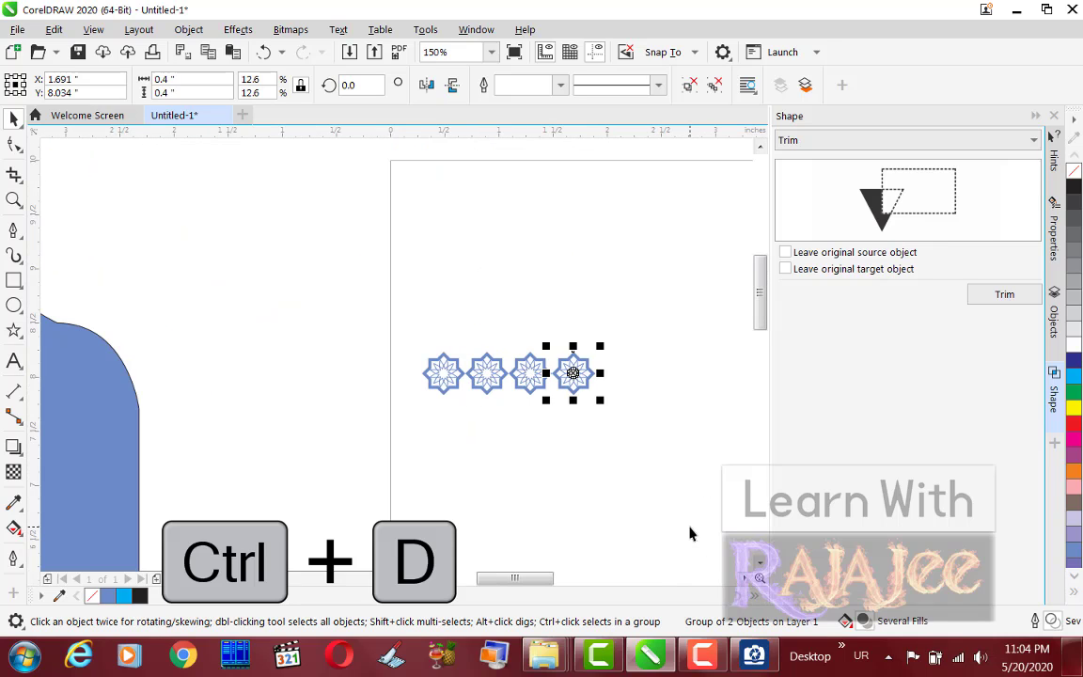
{"action": "key", "text": "ctrl+d"}
{"action": "key", "text": "ctrl+d"}
{"action": "key", "text": "ctrl+d"}
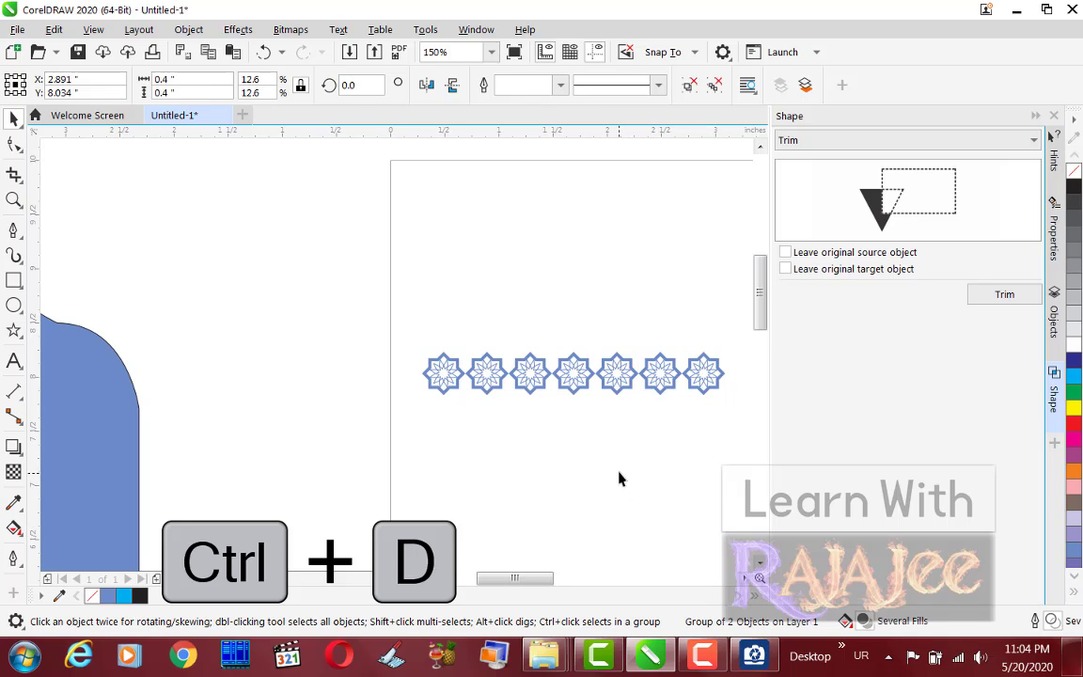
Delete the six duplicated stars and keep only the original tile.
{"action": "left_click", "coordinate": [618, 473]}
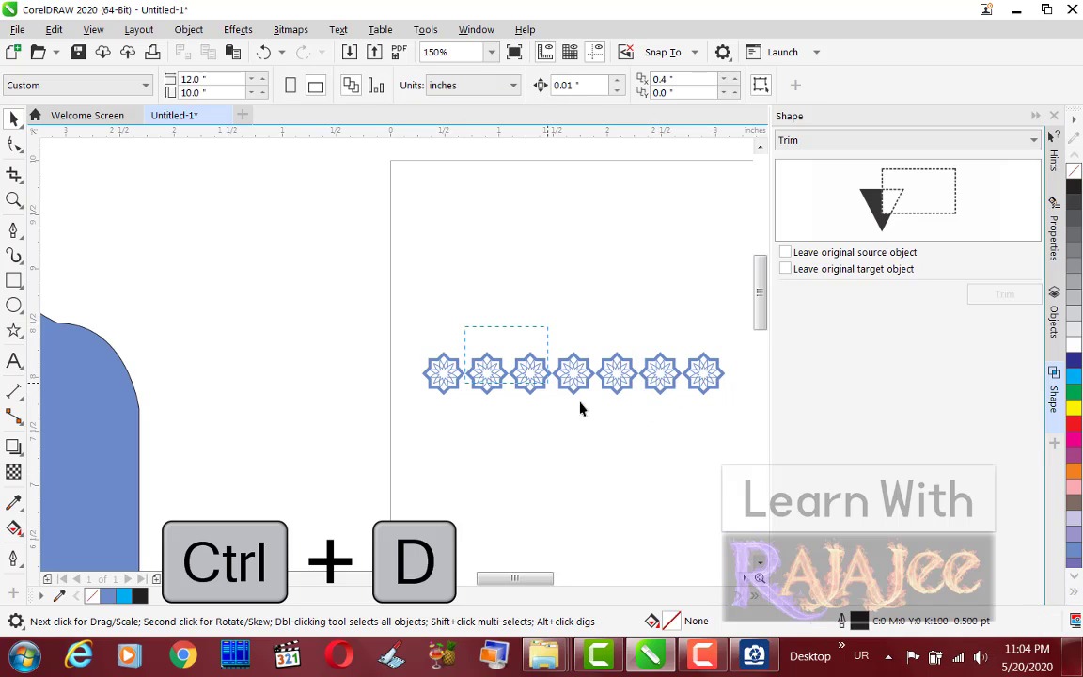
{"action": "left_click_drag", "start_coordinate": [580, 408], "coordinate": [737, 436]}
{"action": "key", "text": "Delete"}
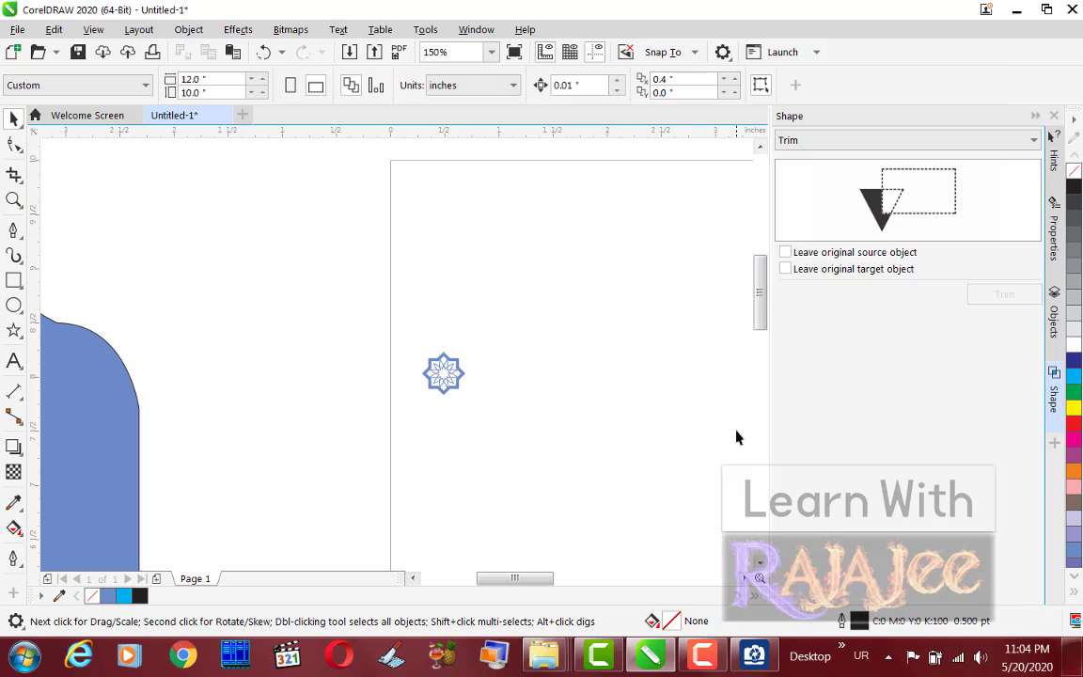
Try an overlapping copy of the star beside the original at X 0.854 in, Y 8.034 in, nudging it sideways, and delete it.
{"action": "scroll", "coordinate": [466, 406], "scroll_direction": "up", "scroll_amount": 4}
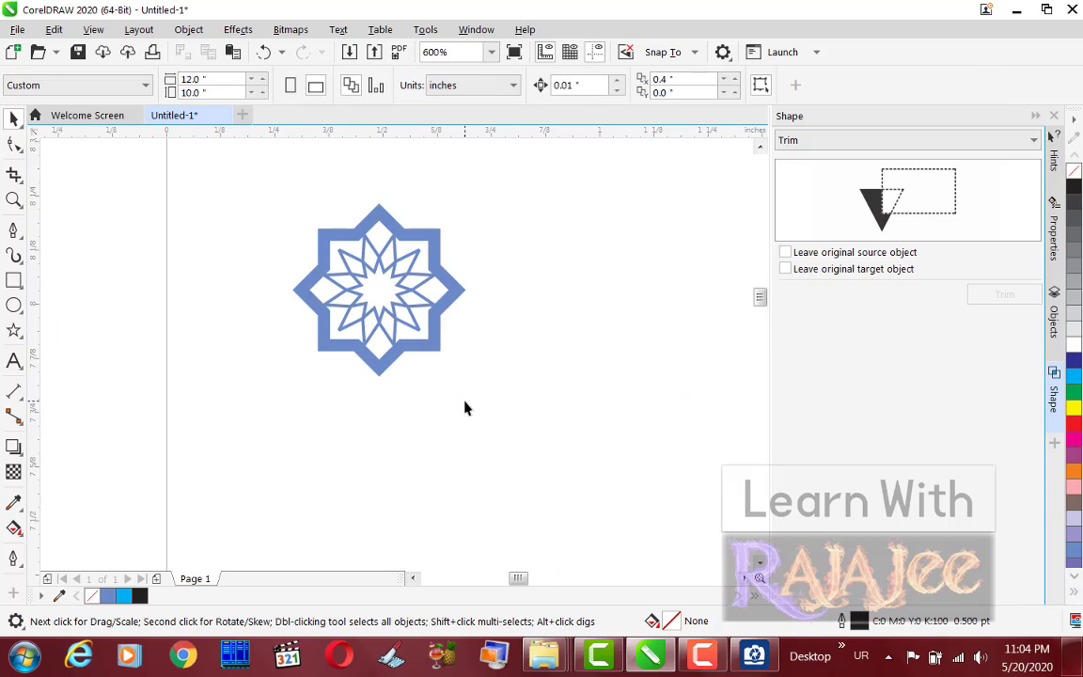
{"action": "left_click", "coordinate": [424, 297]}
{"action": "left_click_drag", "start_coordinate": [379, 290], "coordinate": [538, 308]}
{"action": "scroll", "coordinate": [452, 306], "scroll_direction": "up", "scroll_amount": 3}
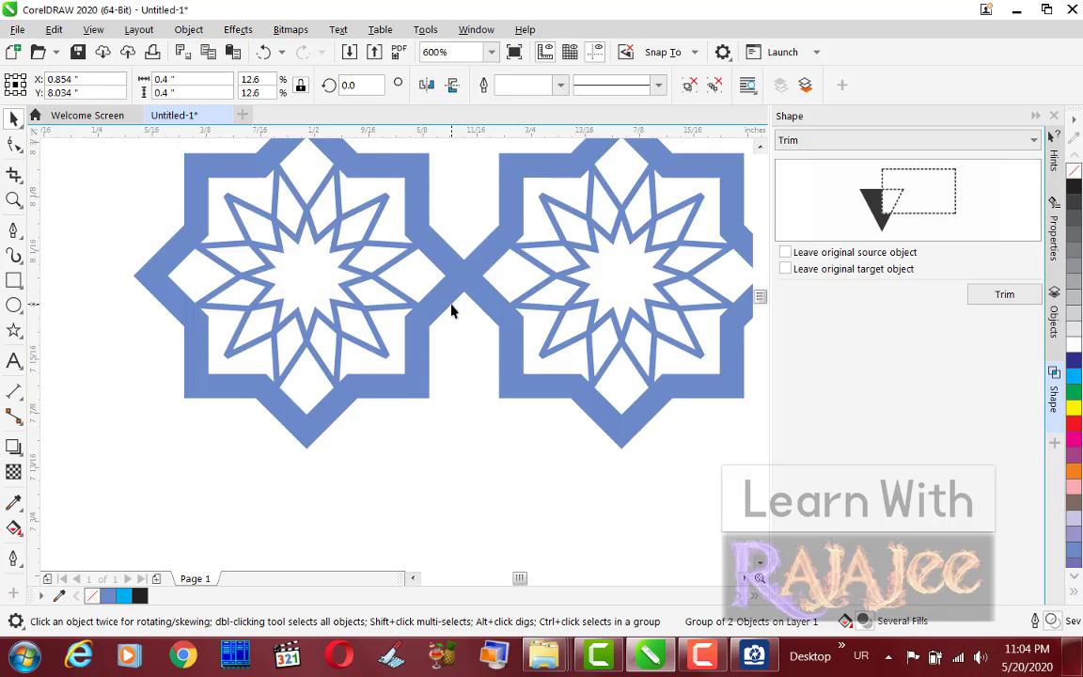
{"action": "scroll", "coordinate": [455, 303], "scroll_direction": "down", "scroll_amount": 1}
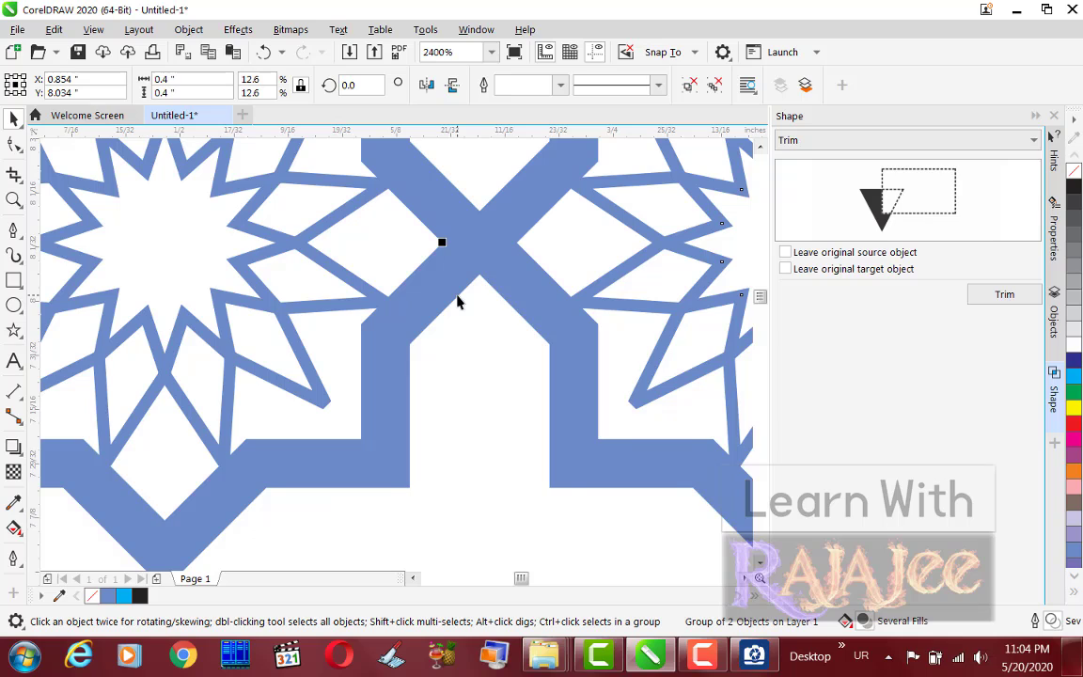
{"action": "key", "text": "Right"}
{"action": "key", "text": "Left"}
{"action": "key", "text": "Left"}
{"action": "key", "text": "Right"}
{"action": "left_click", "coordinate": [588, 361]}
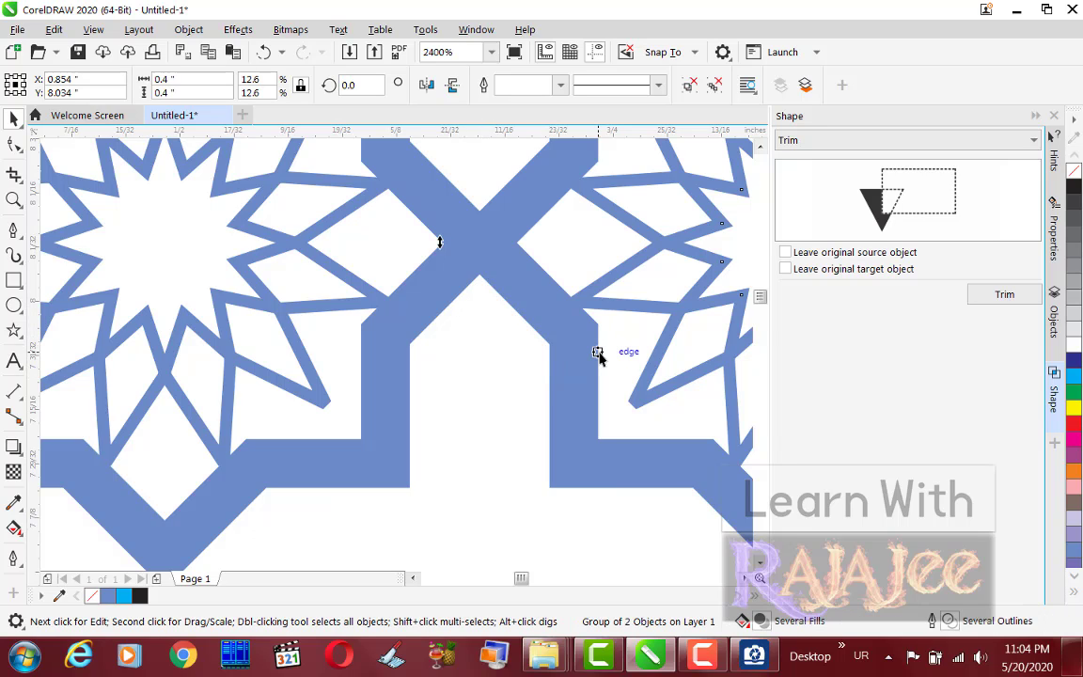
{"action": "key", "text": "Delete"}
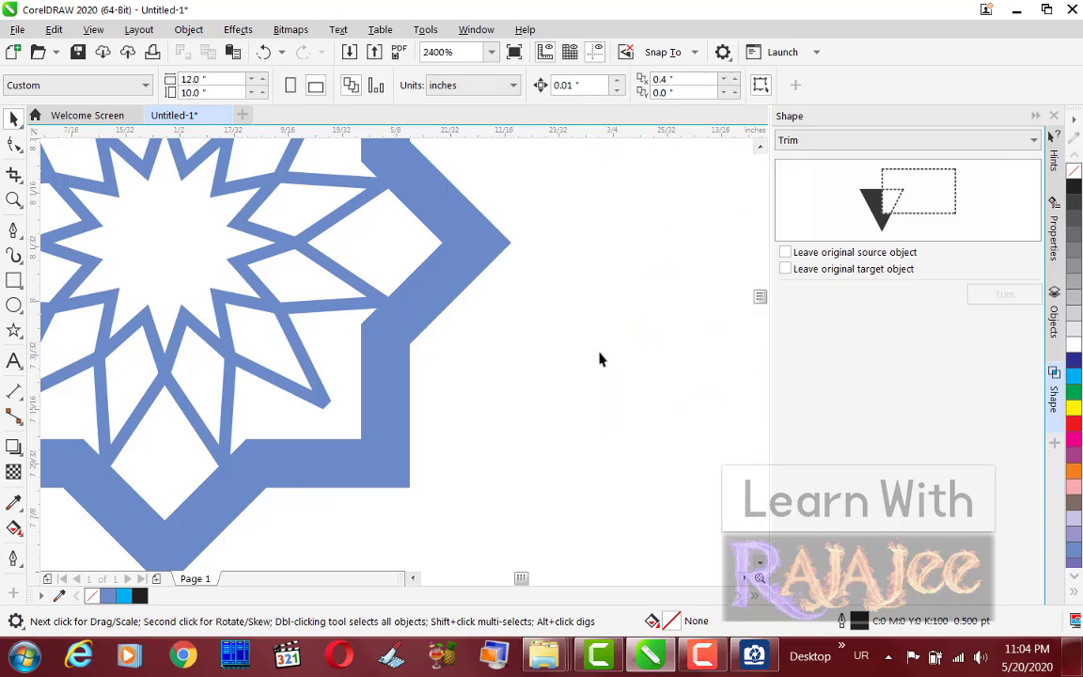
Measure the star border's horizontal thickness at its right tip, from the inner corner to the outer point, with a horizontal dimension.
{"action": "left_click", "coordinate": [14, 393]}
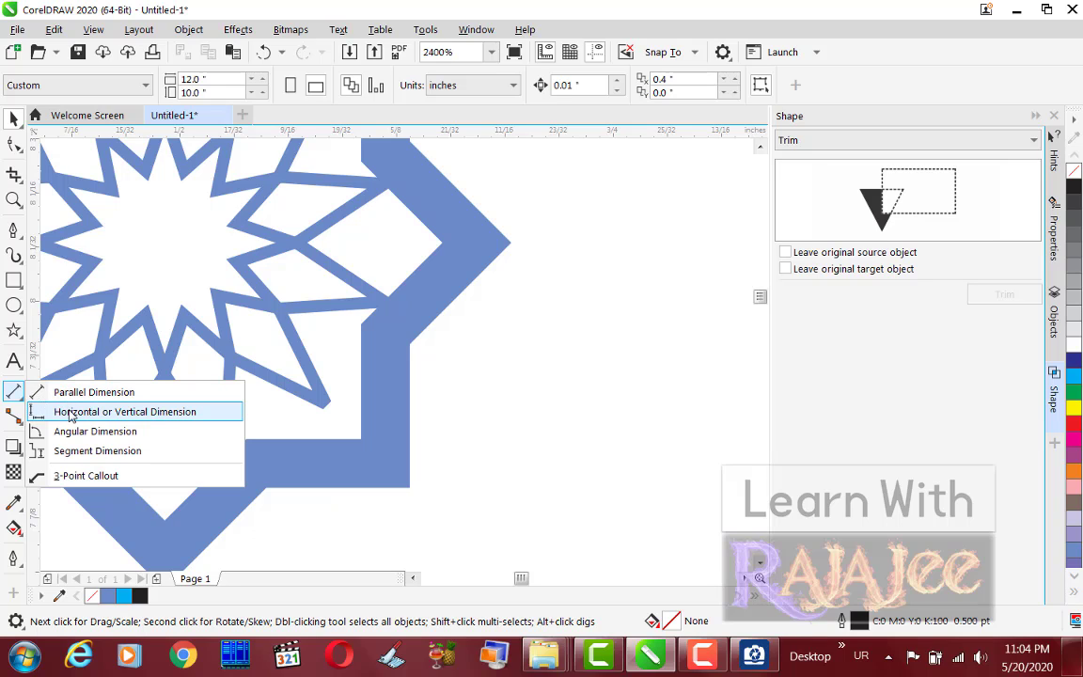
{"action": "left_click", "coordinate": [130, 412]}
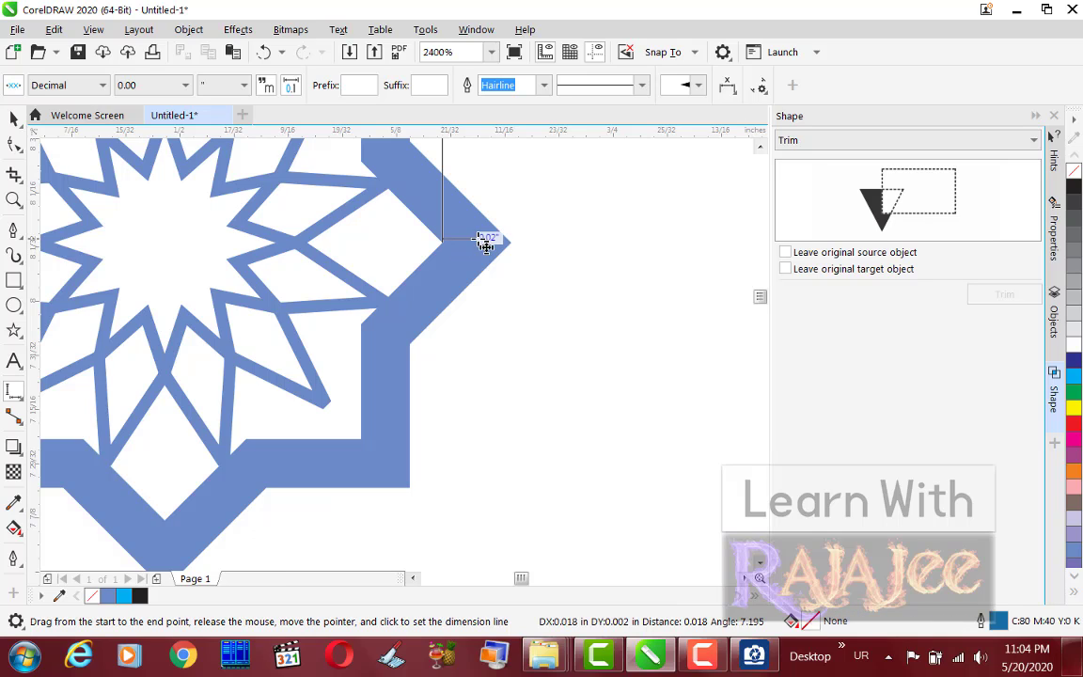
{"action": "left_click_drag", "start_coordinate": [443, 247], "coordinate": [515, 246]}
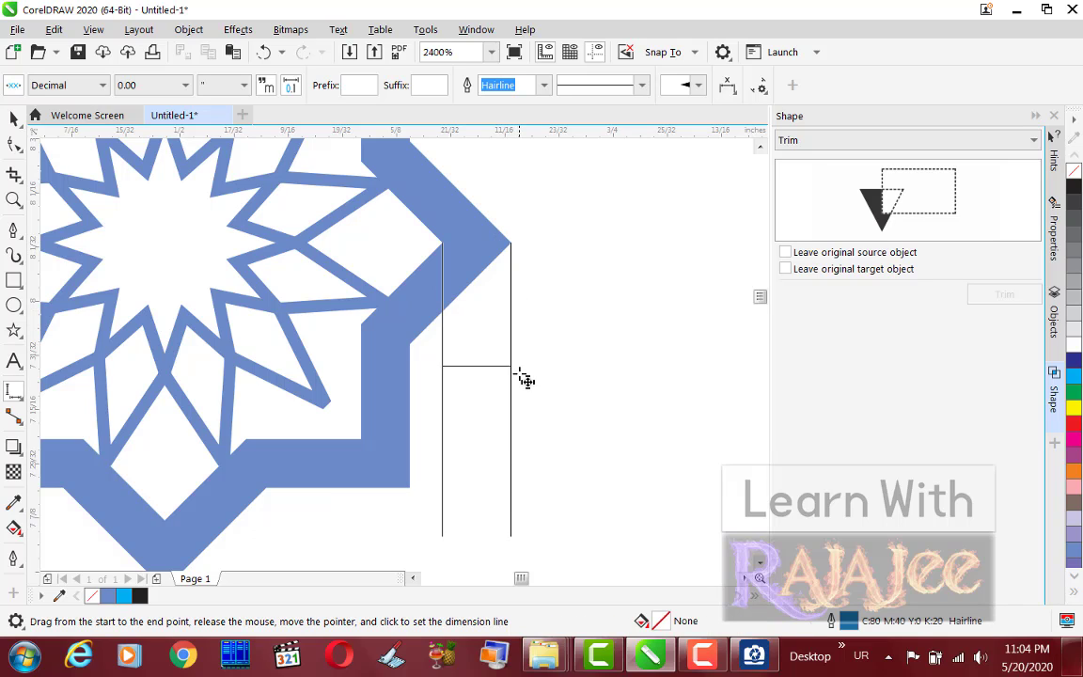
{"action": "left_click", "coordinate": [549, 380]}
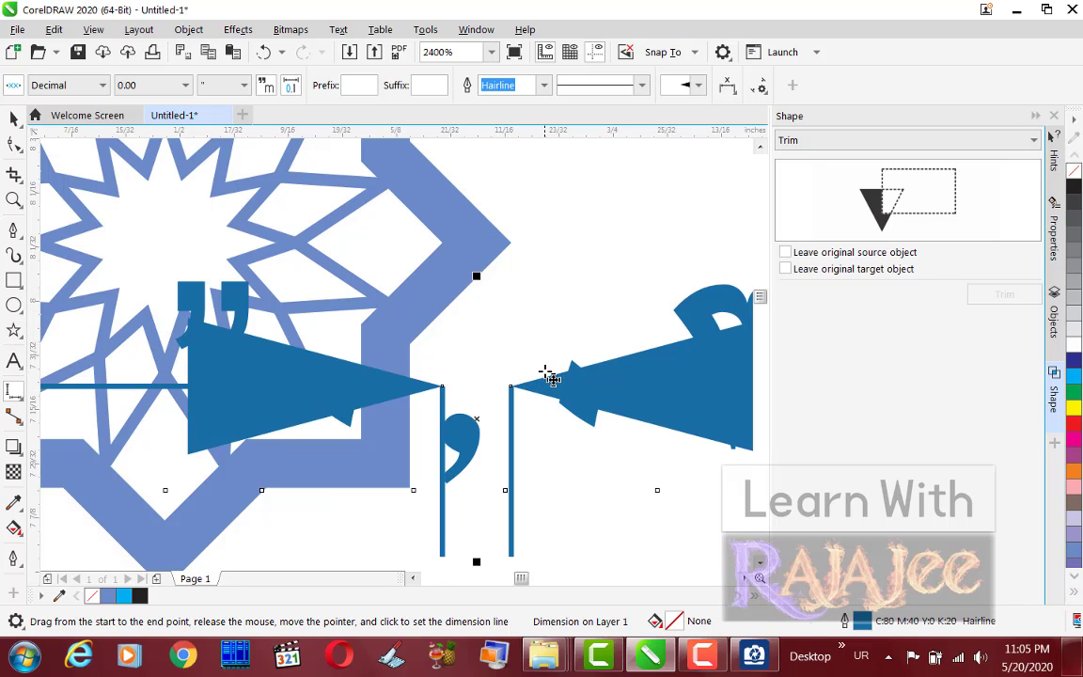
Reduce the dimension's text size to 6 pt and finally to 3 pt so its value fits beside the star tip.
{"action": "scroll", "coordinate": [550, 381], "scroll_direction": "down", "scroll_amount": 1}
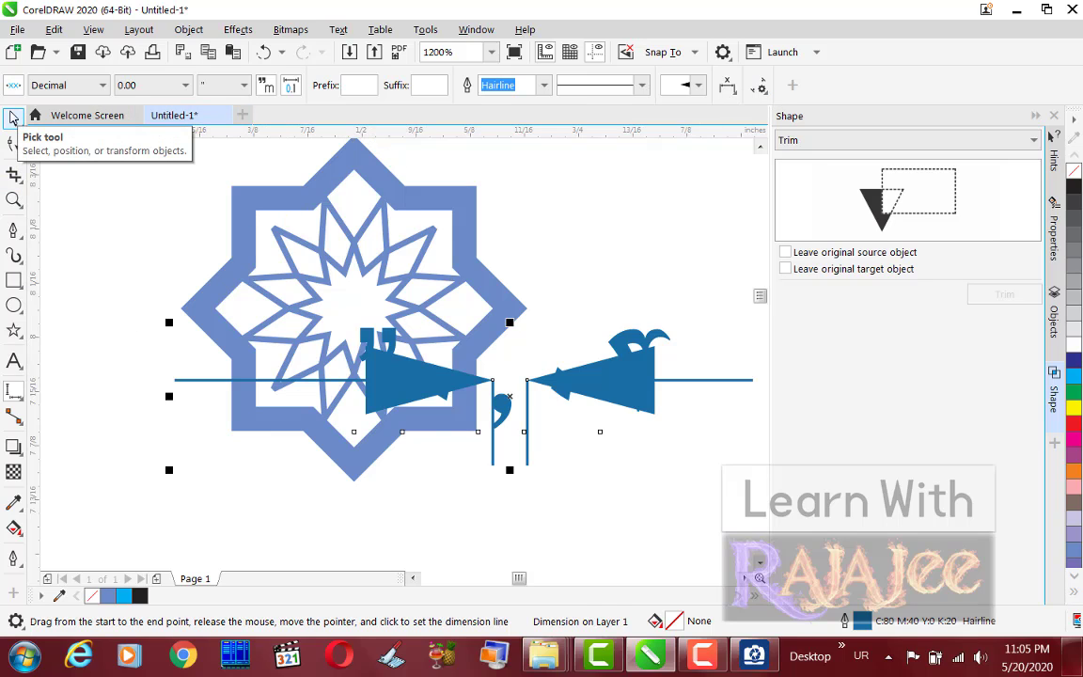
{"action": "left_click", "coordinate": [13, 116]}
{"action": "left_click", "coordinate": [503, 413]}
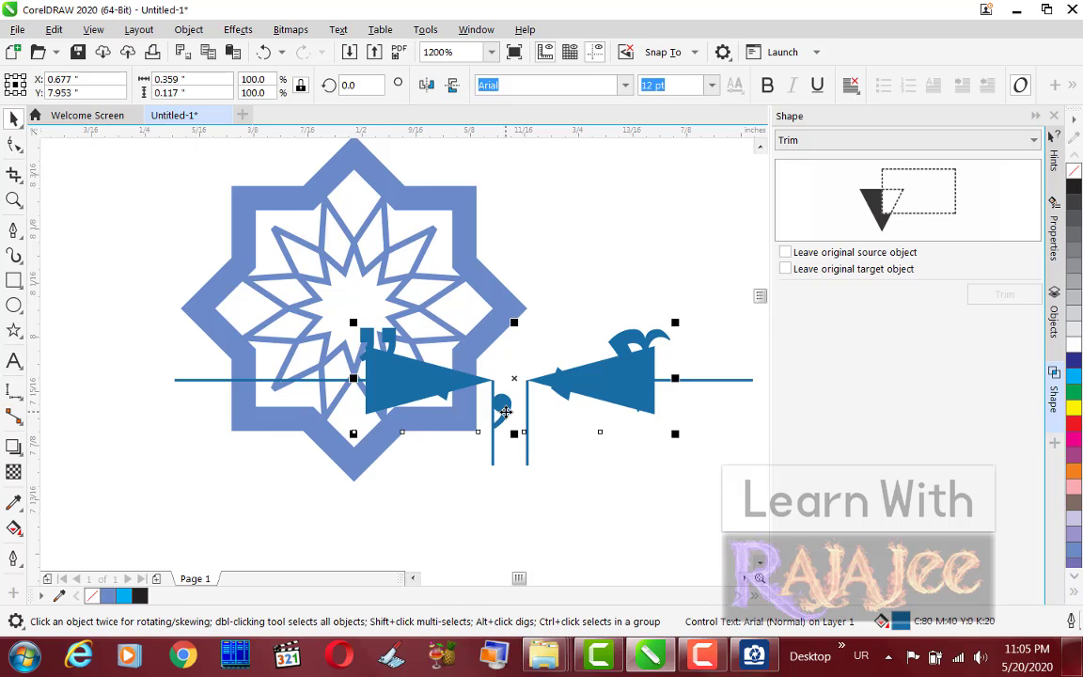
{"action": "scroll", "coordinate": [505, 410], "scroll_direction": "down", "scroll_amount": 2}
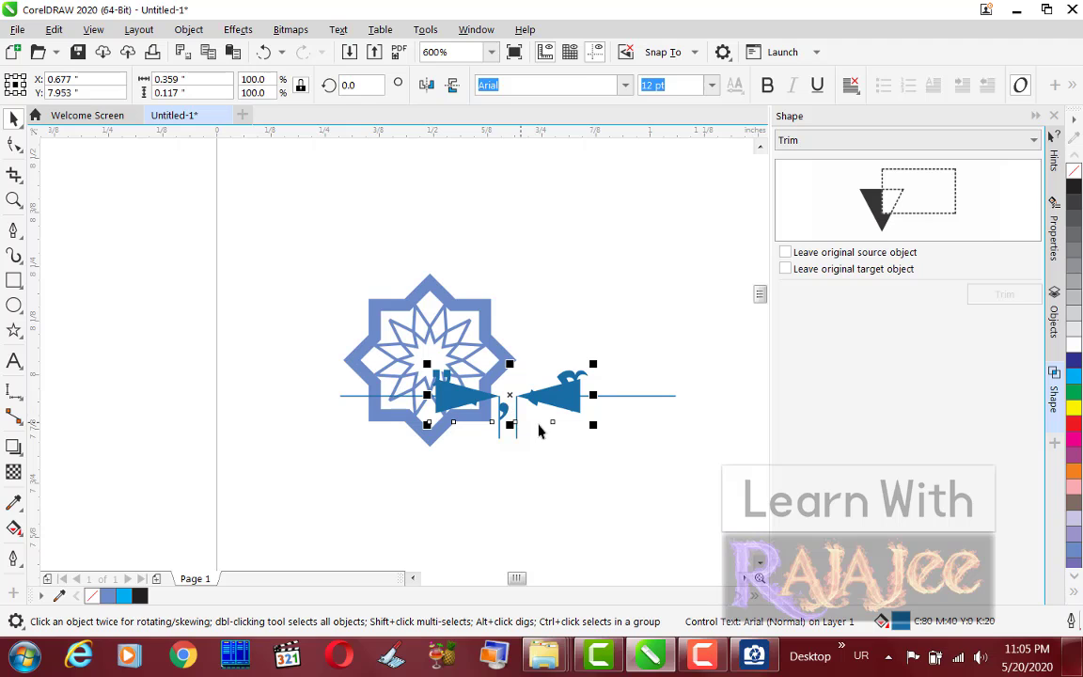
{"action": "scroll", "coordinate": [420, 397], "scroll_direction": "up", "scroll_amount": 4}
{"action": "scroll", "coordinate": [568, 402], "scroll_direction": "down", "scroll_amount": 3}
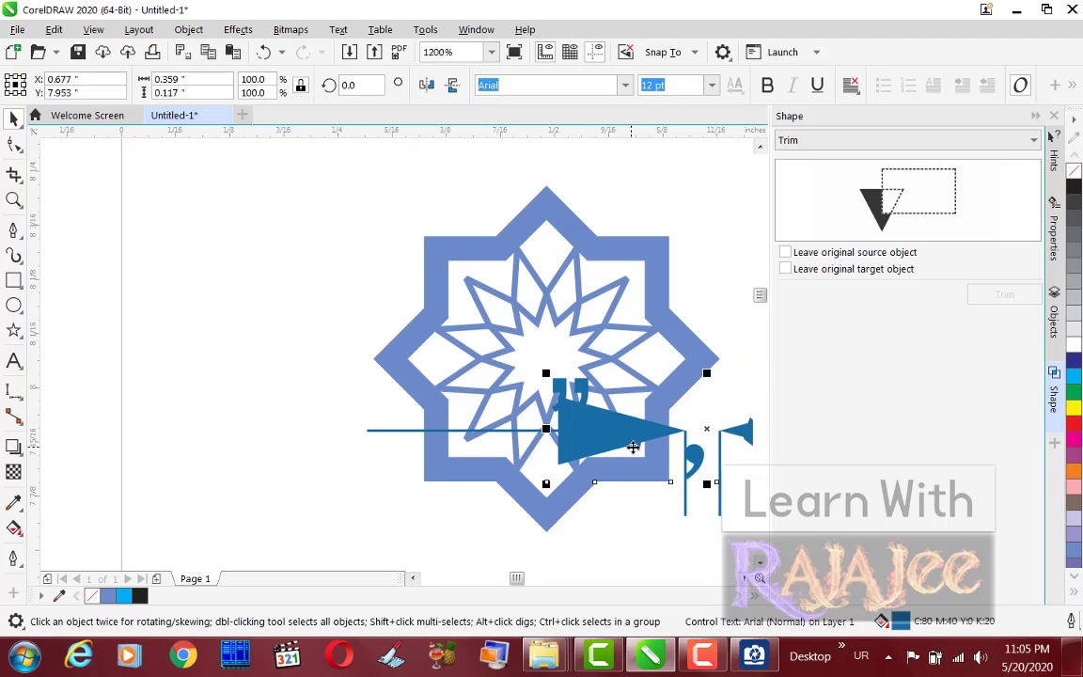
{"action": "scroll", "coordinate": [606, 410], "scroll_direction": "down", "scroll_amount": 2}
{"action": "scroll", "coordinate": [658, 432], "scroll_direction": "up", "scroll_amount": 5}
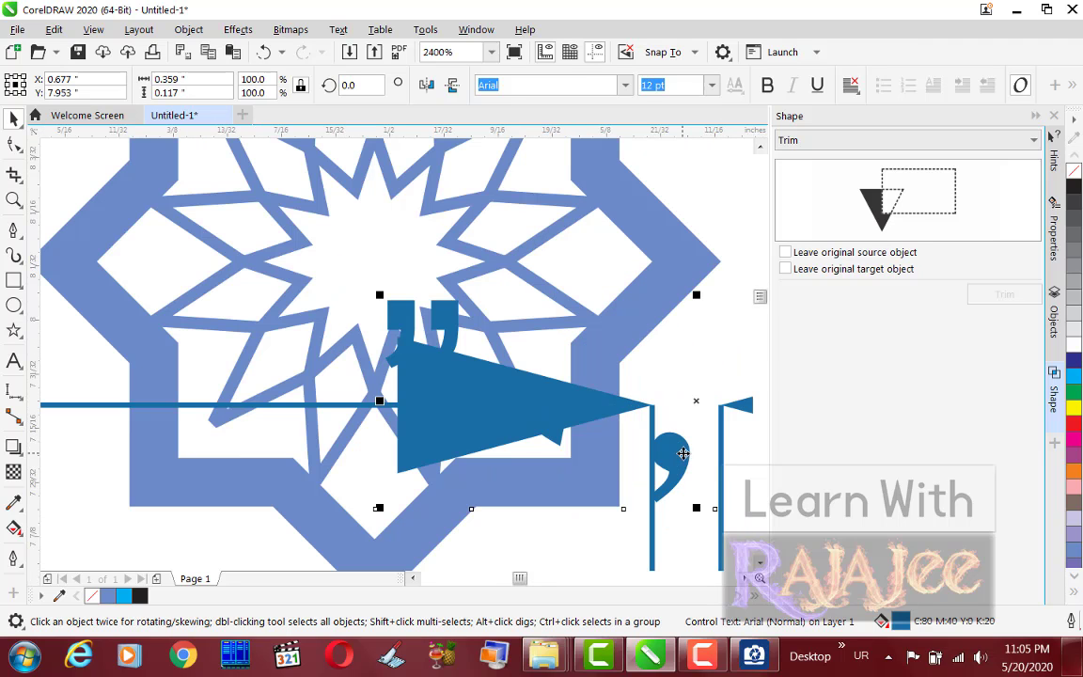
{"action": "left_click", "coordinate": [711, 85]}
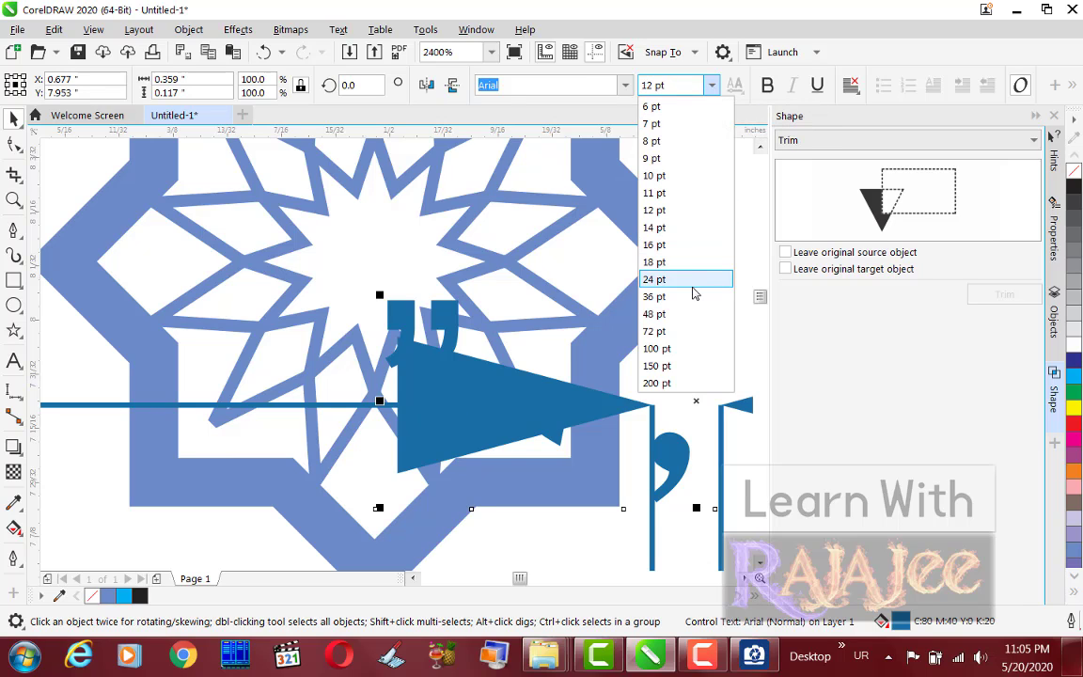
{"action": "left_click", "coordinate": [670, 109]}
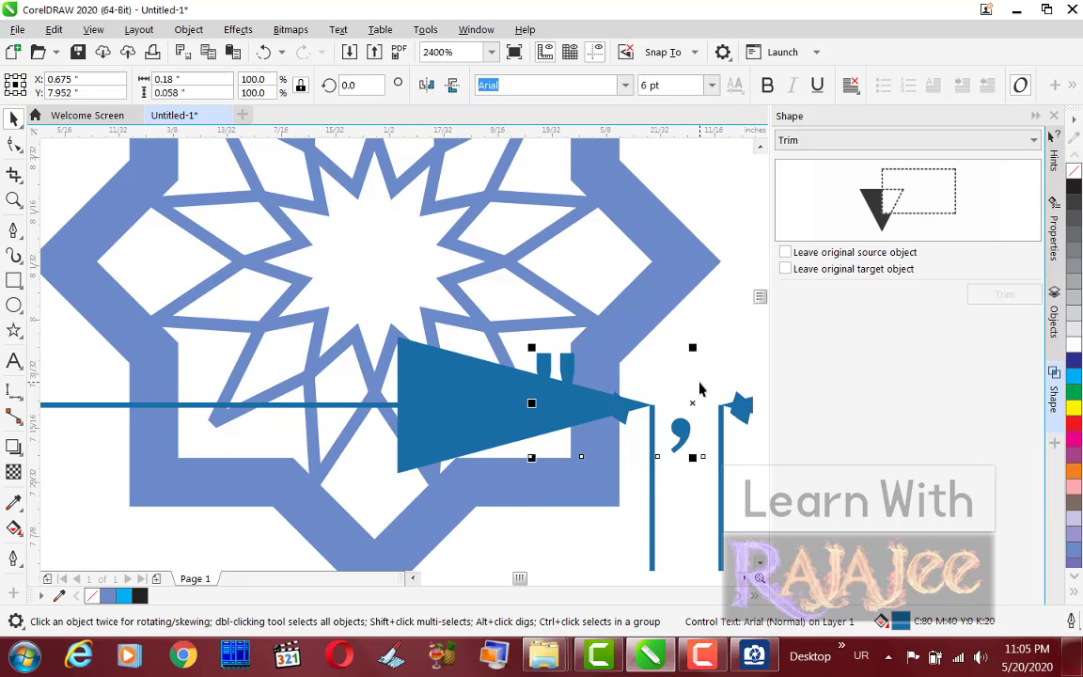
{"action": "left_click", "coordinate": [711, 86]}
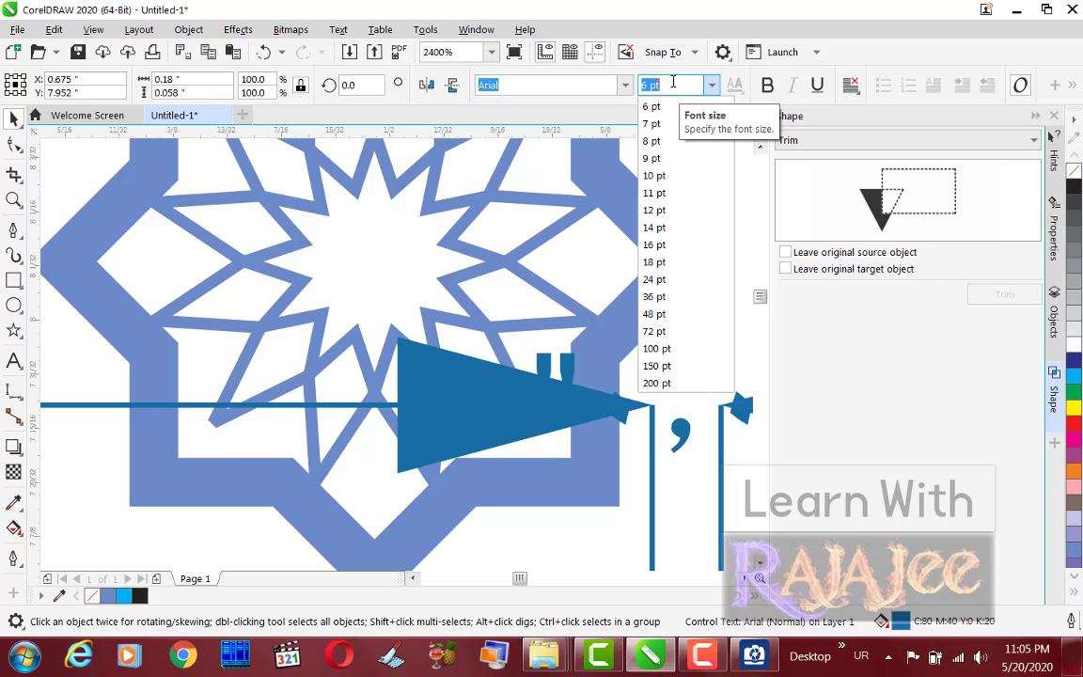
{"action": "type", "text": "3"}
{"action": "key", "text": "Return"}
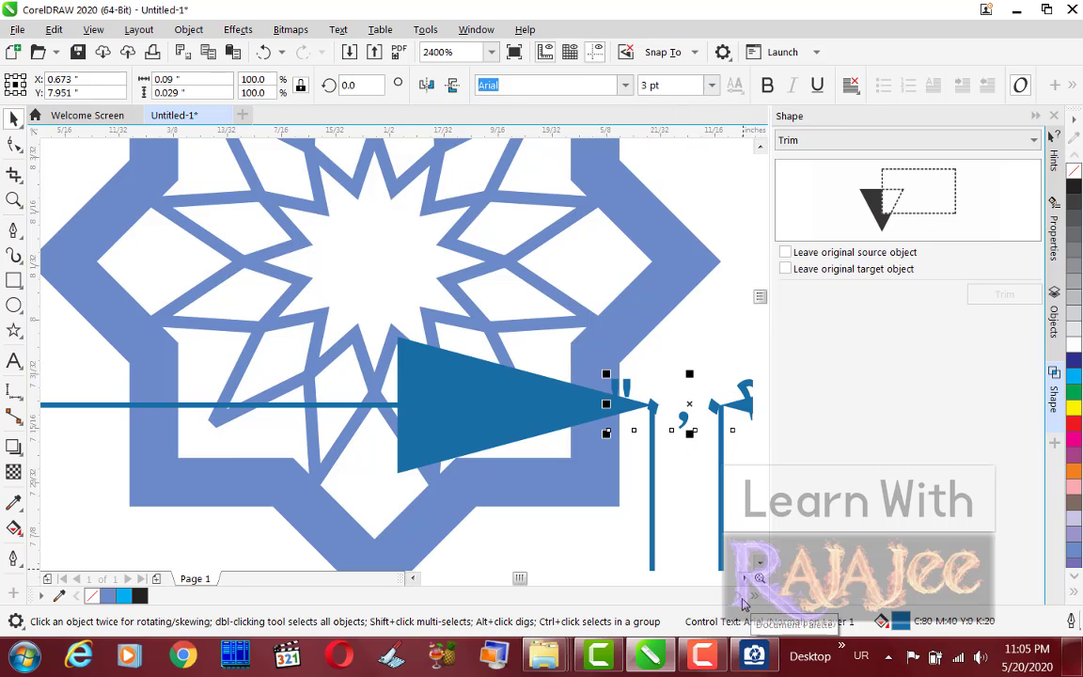
Move the border dimension up to Y 7.978 in and delete it.
{"action": "scroll", "coordinate": [686, 555], "scroll_direction": "right", "scroll_amount": 3}
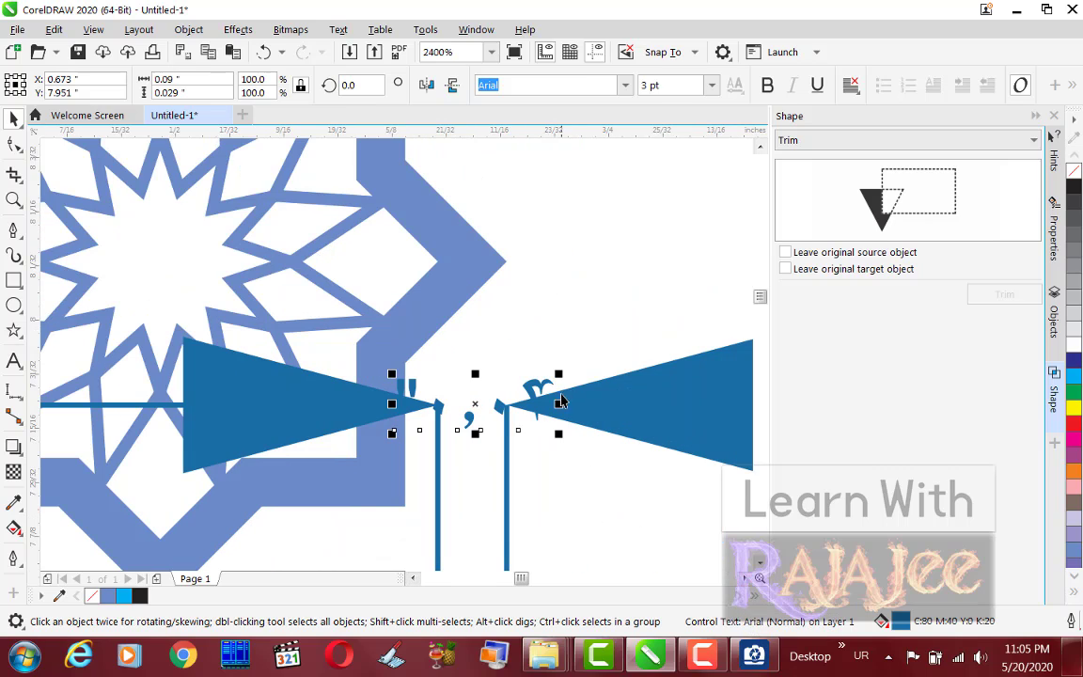
{"action": "left_click_drag", "start_coordinate": [559, 435], "coordinate": [530, 247]}
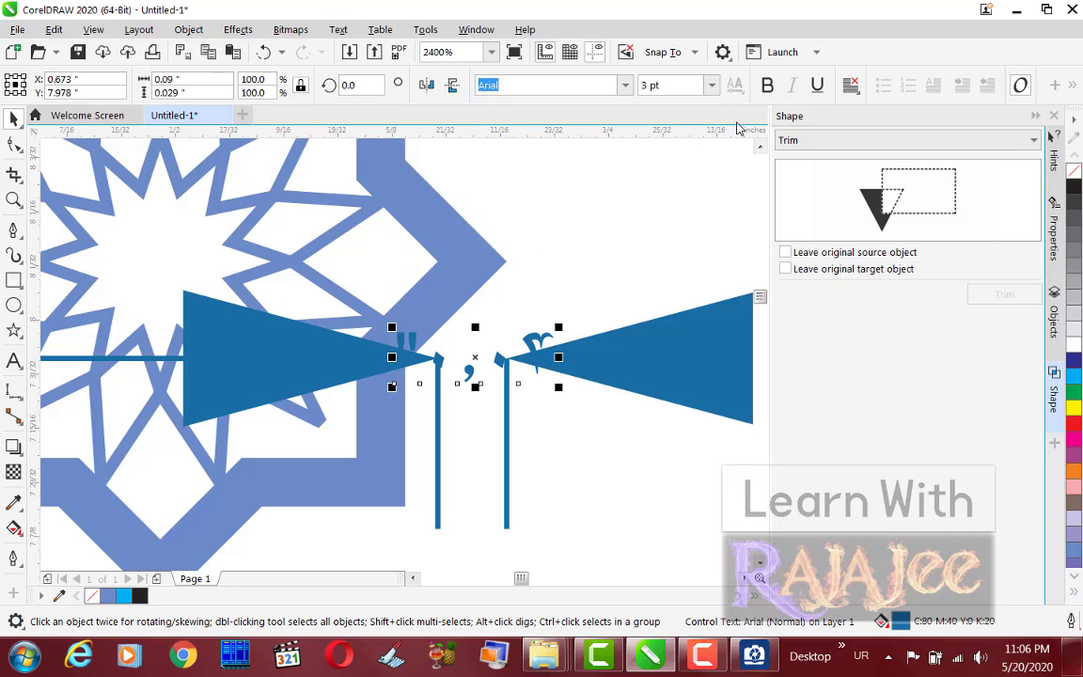
{"action": "key", "text": "Delete"}
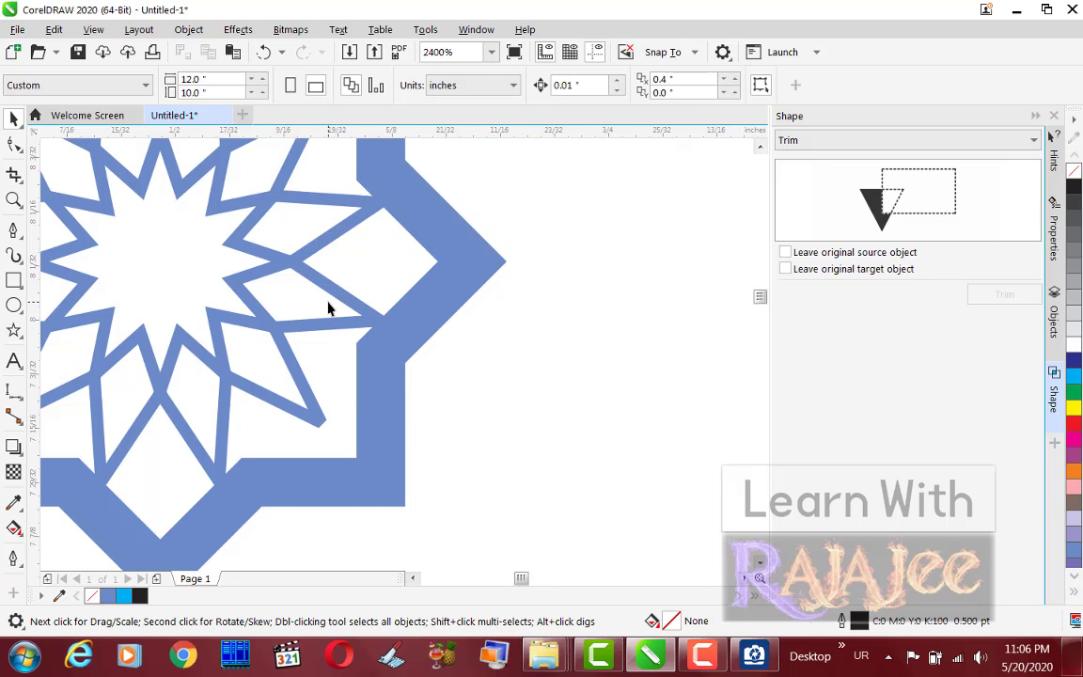
Set the horizontal duplicate distance to 0.36 in and duplicate the star ornament once so the tips overlap.
{"action": "scroll", "coordinate": [307, 278], "scroll_direction": "down", "scroll_amount": 1}
{"action": "left_click_drag", "start_coordinate": [703, 78], "coordinate": [528, 79]}
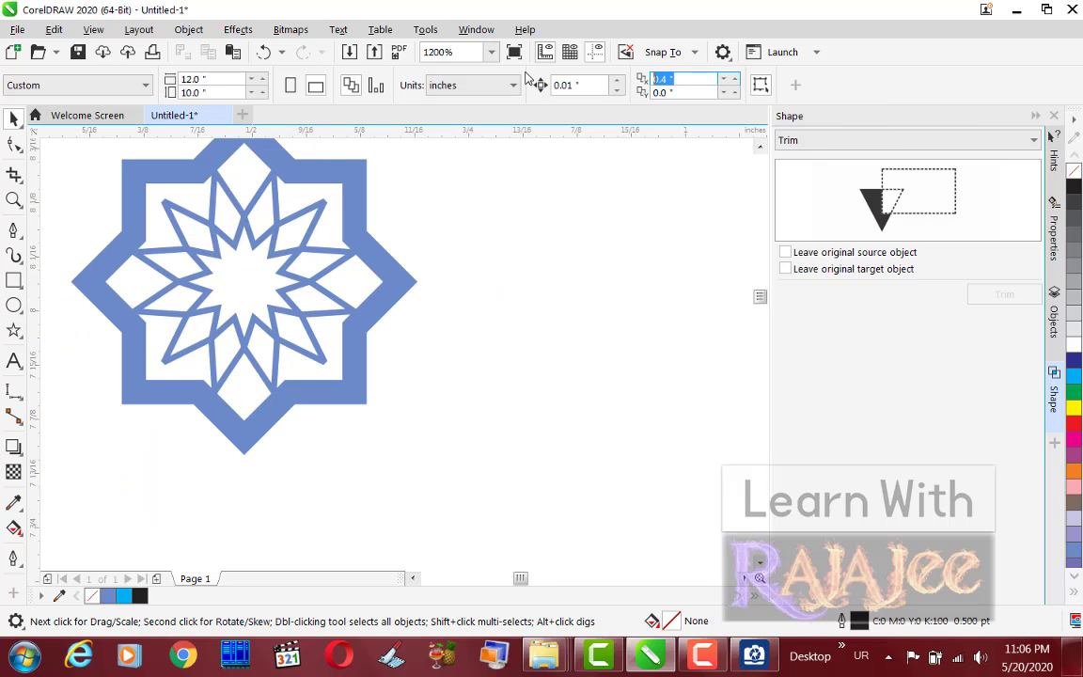
{"action": "type", "text": ".36"}
{"action": "left_click", "coordinate": [394, 273]}
{"action": "key", "text": "ctrl+d"}
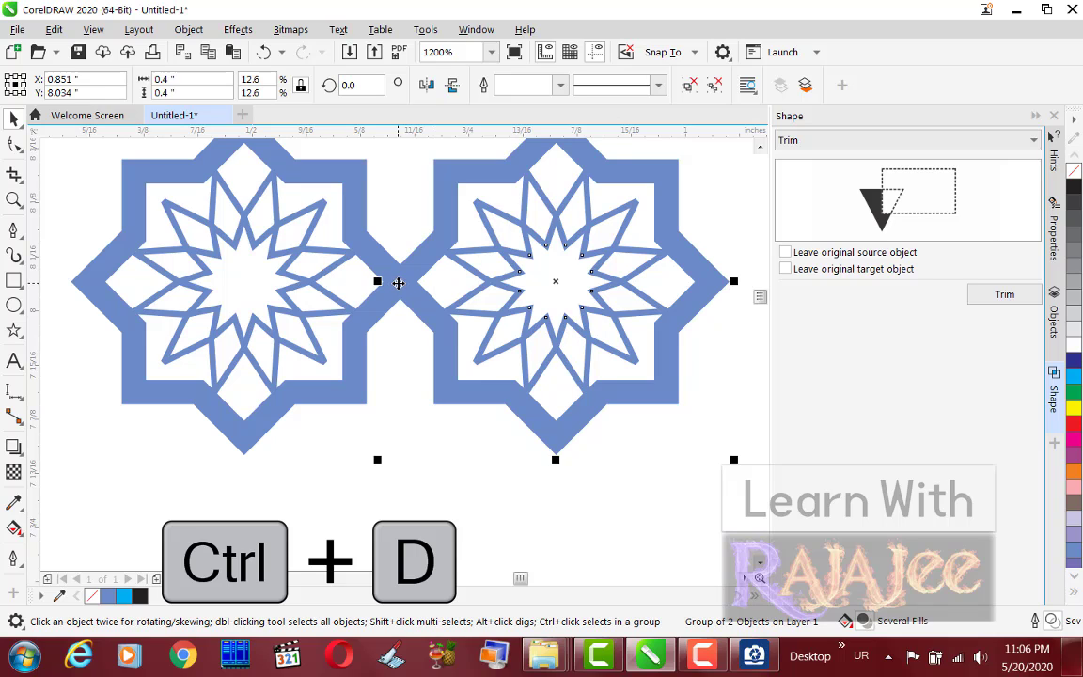
Duplicate the star four more times at the same spacing to form a connected row of six tiles.
{"action": "scroll", "coordinate": [467, 304], "scroll_direction": "down", "scroll_amount": 1}
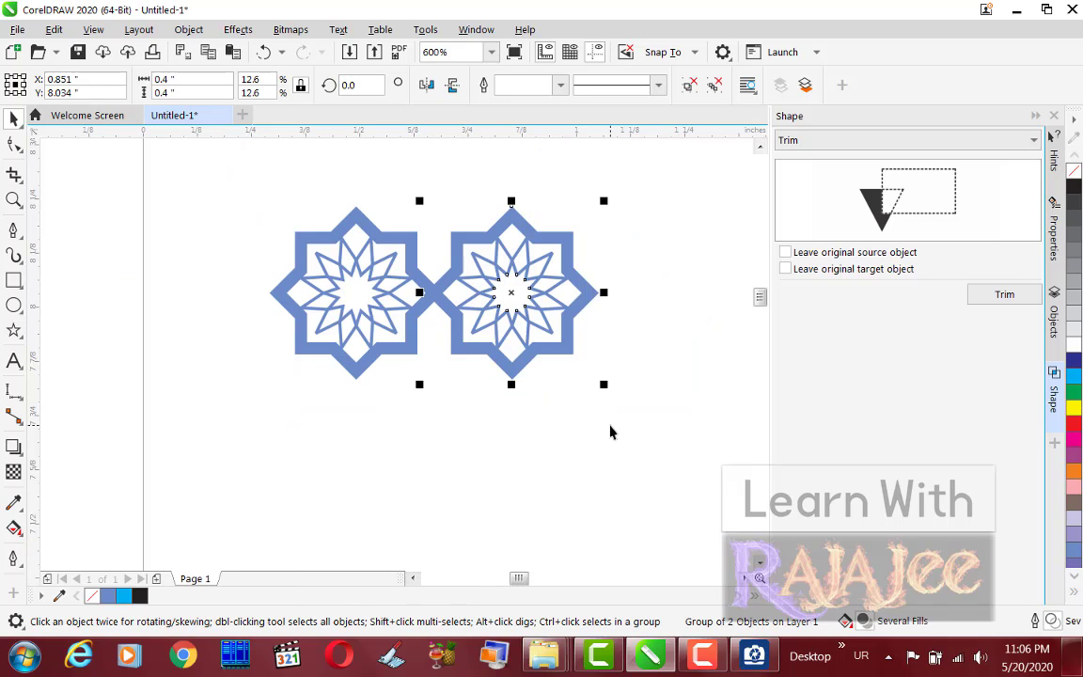
{"action": "key", "text": "ctrl+d"}
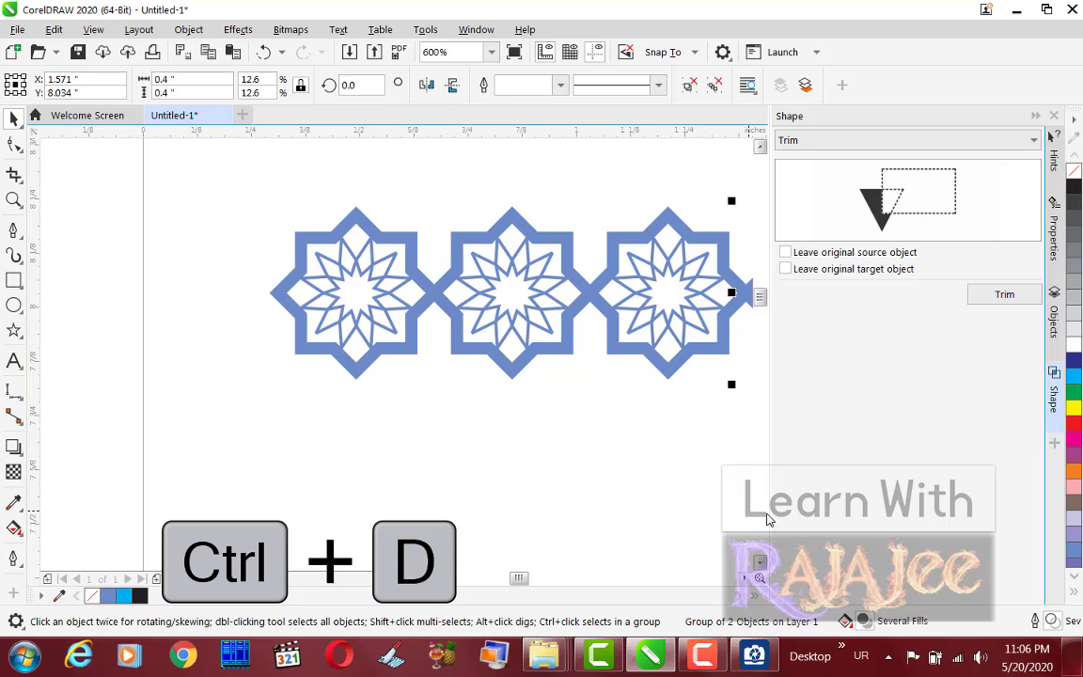
{"action": "key", "text": "ctrl+d"}
{"action": "key", "text": "ctrl+d"}
{"action": "left_click", "coordinate": [744, 581]}
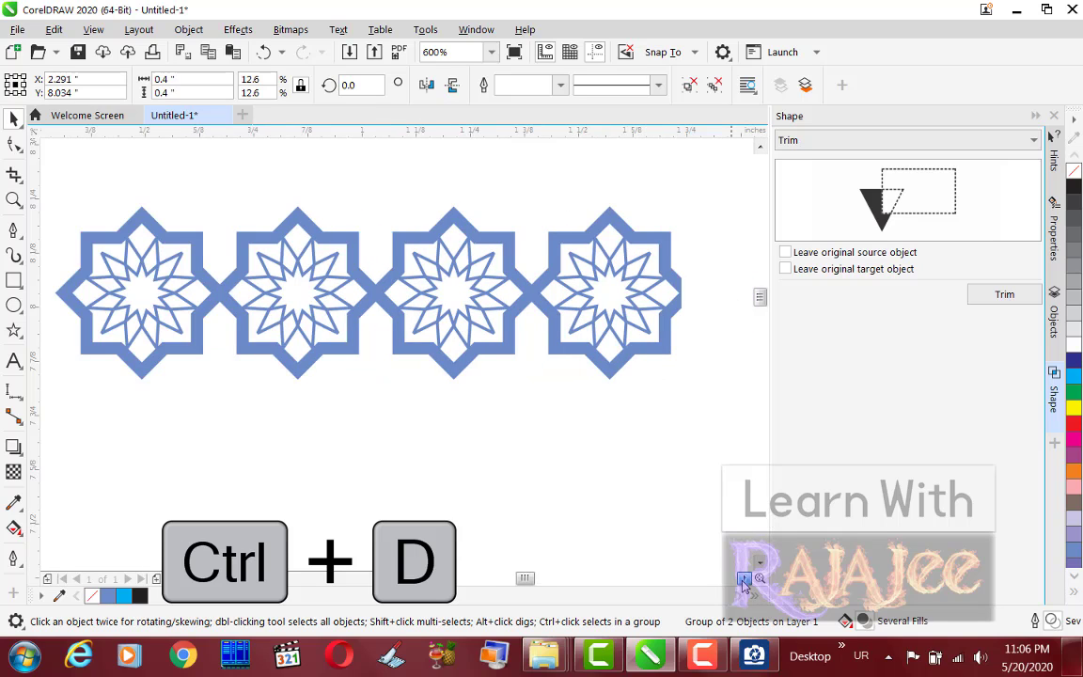
{"action": "scroll", "coordinate": [570, 442], "scroll_direction": "down", "scroll_amount": 2}
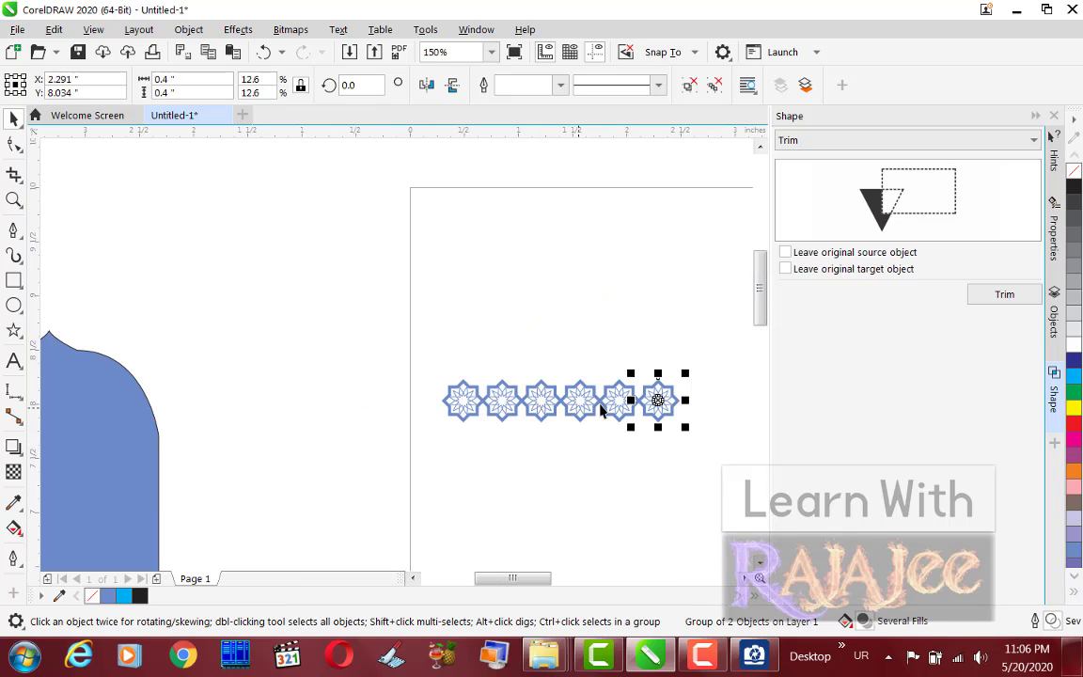
{"action": "left_click", "coordinate": [449, 372]}
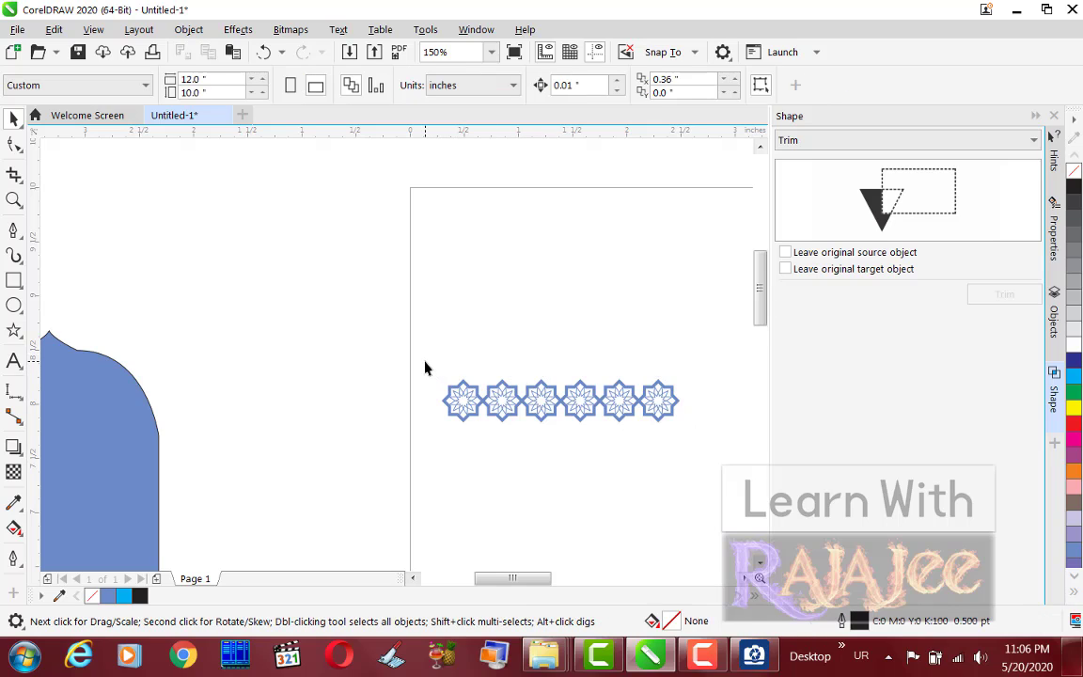
{"action": "left_click_drag", "start_coordinate": [425, 366], "coordinate": [703, 442]}
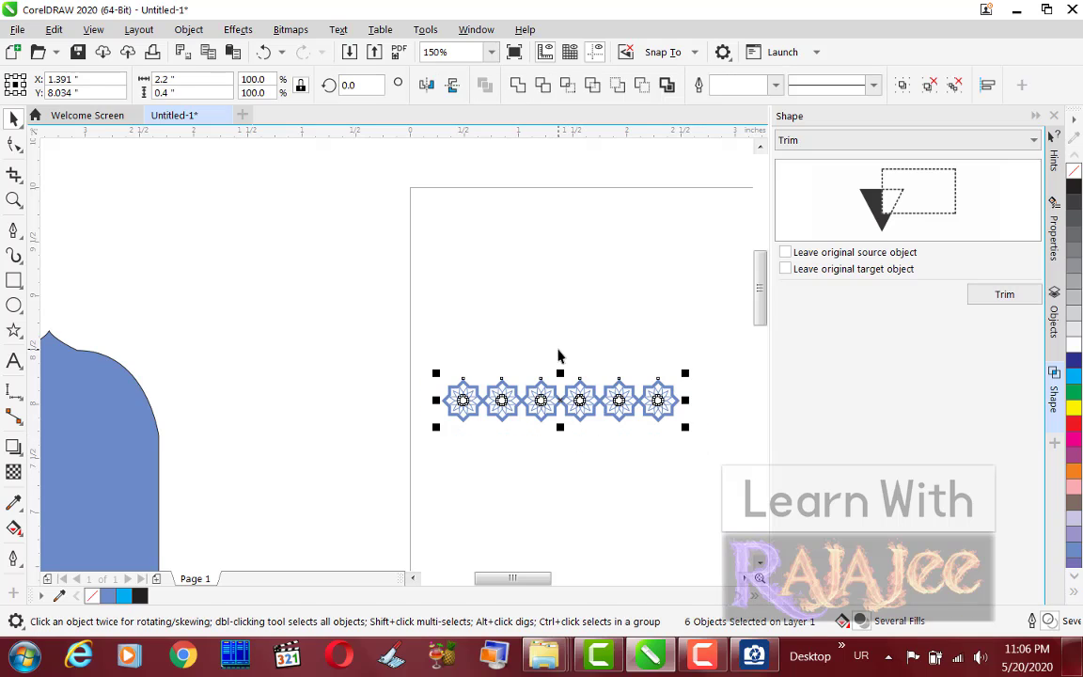
{"action": "left_click", "coordinate": [606, 288]}
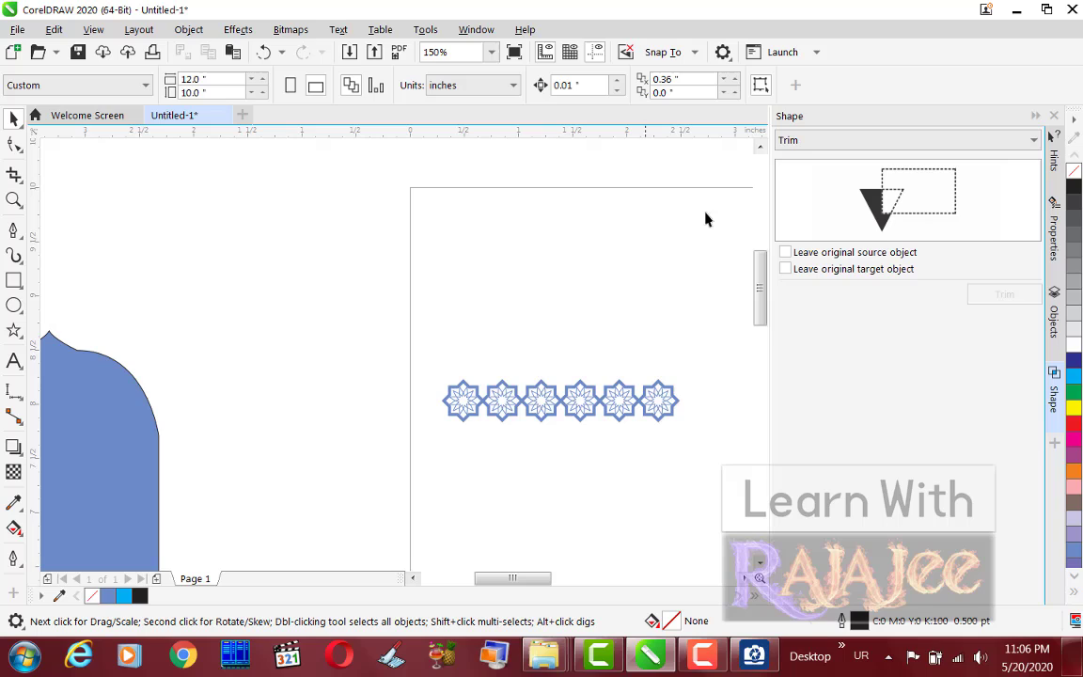
Set the duplicate distance to 0 in horizontally and -0.36 in vertically.
{"action": "left_click", "coordinate": [698, 83]}
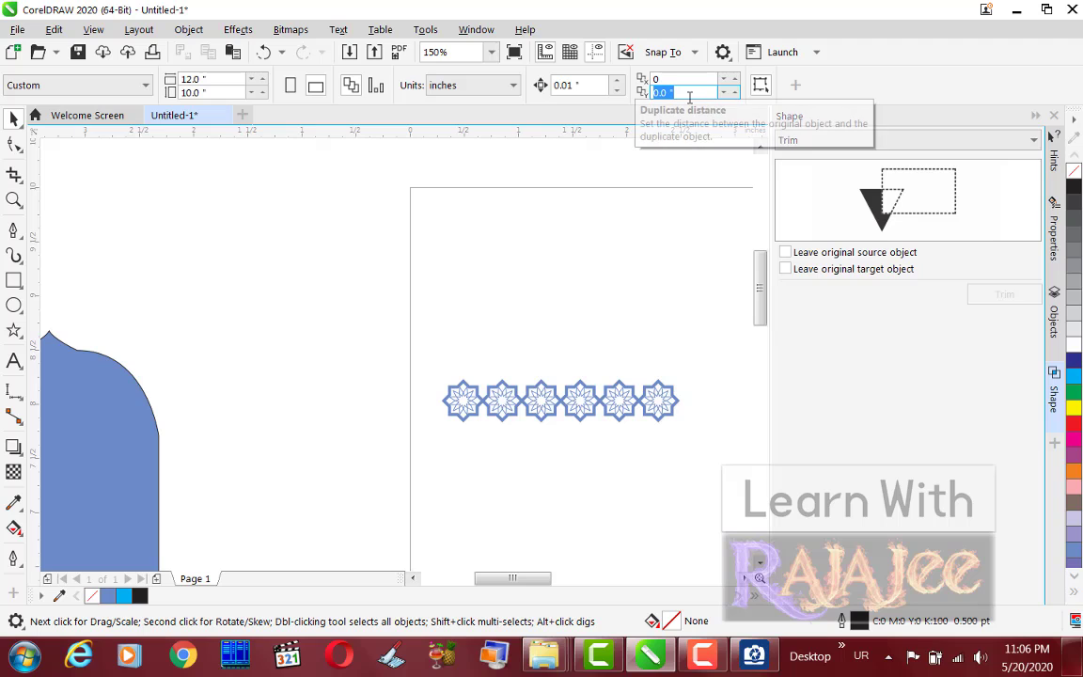
{"action": "left_click", "coordinate": [468, 385]}
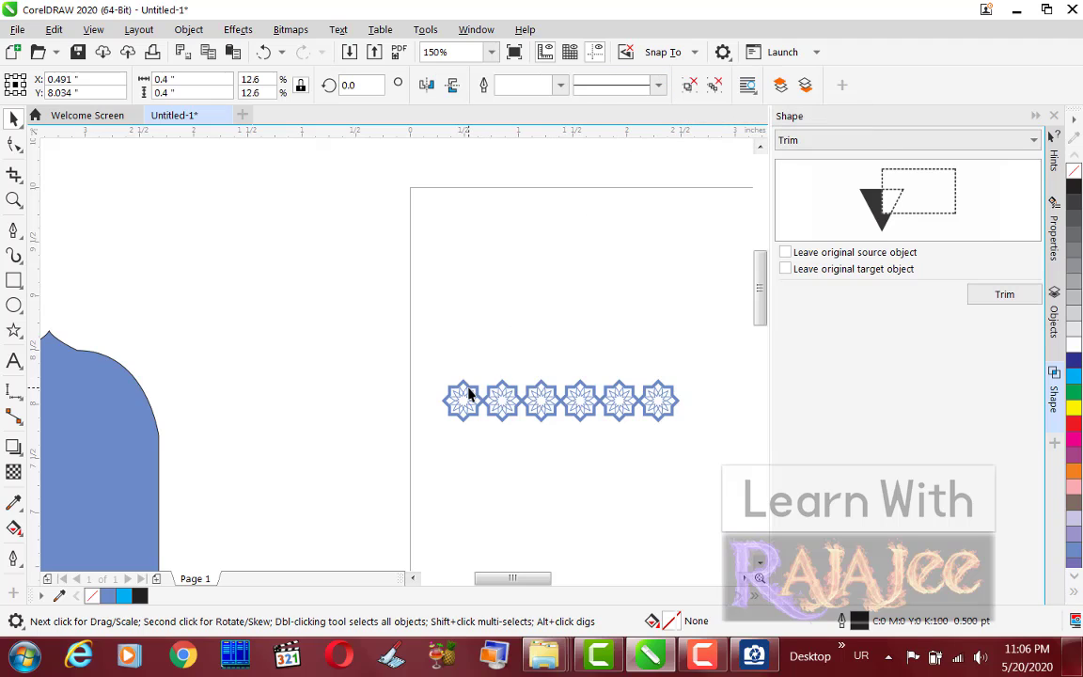
{"action": "scroll", "coordinate": [462, 430], "scroll_direction": "up", "scroll_amount": 4}
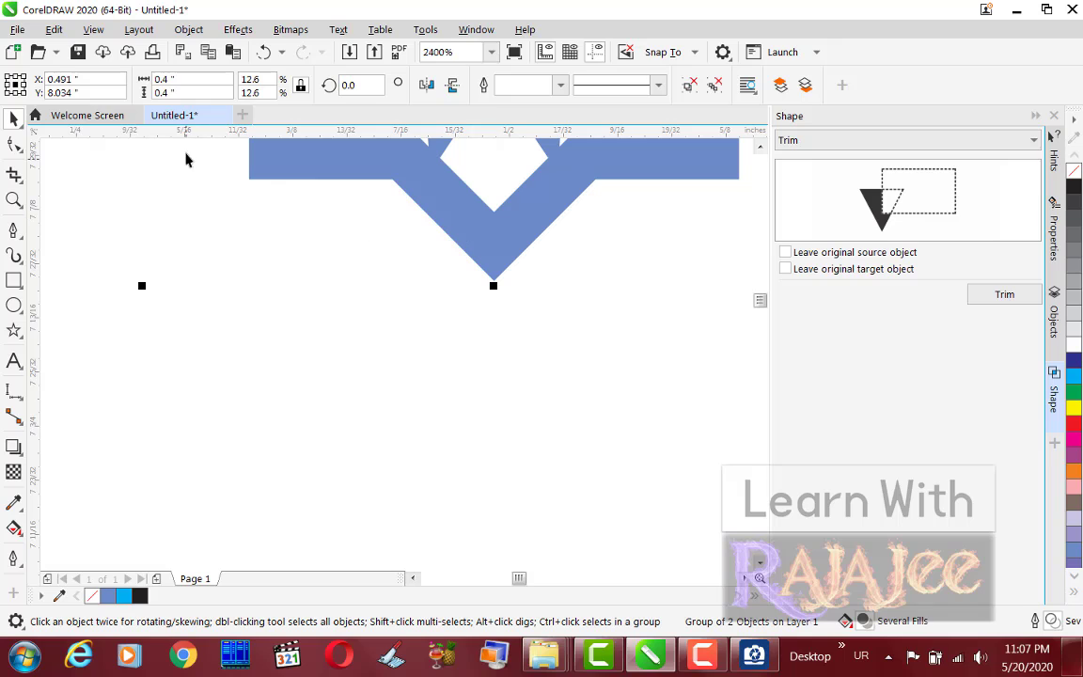
{"action": "left_click", "coordinate": [580, 375]}
{"action": "left_click", "coordinate": [669, 92]}
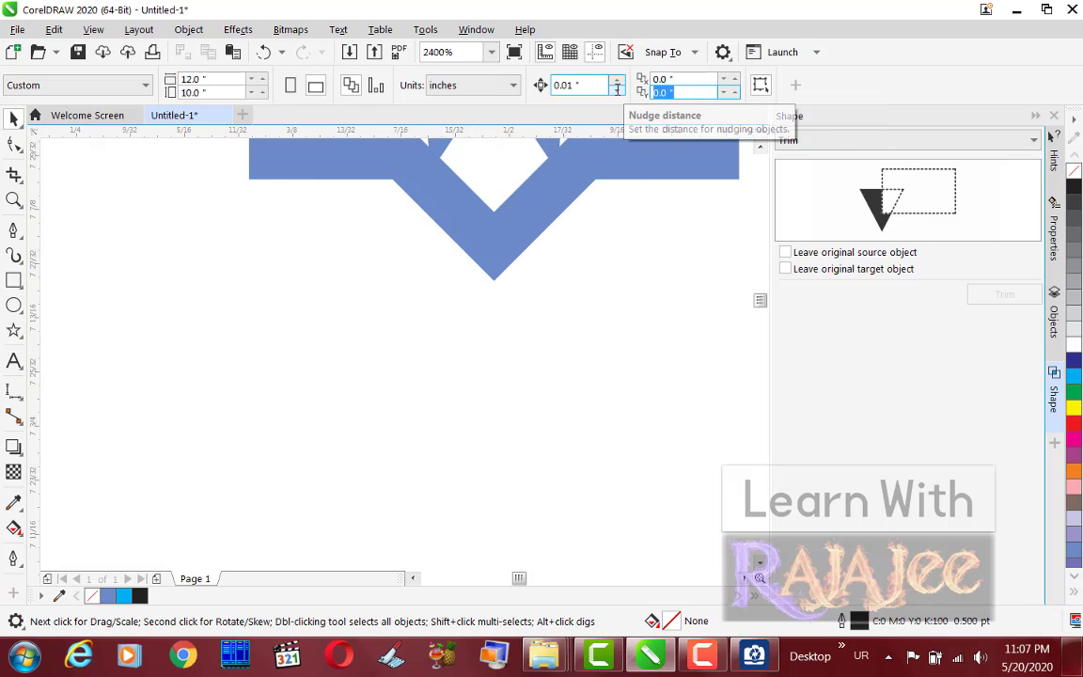
{"action": "type", "text": "1"}
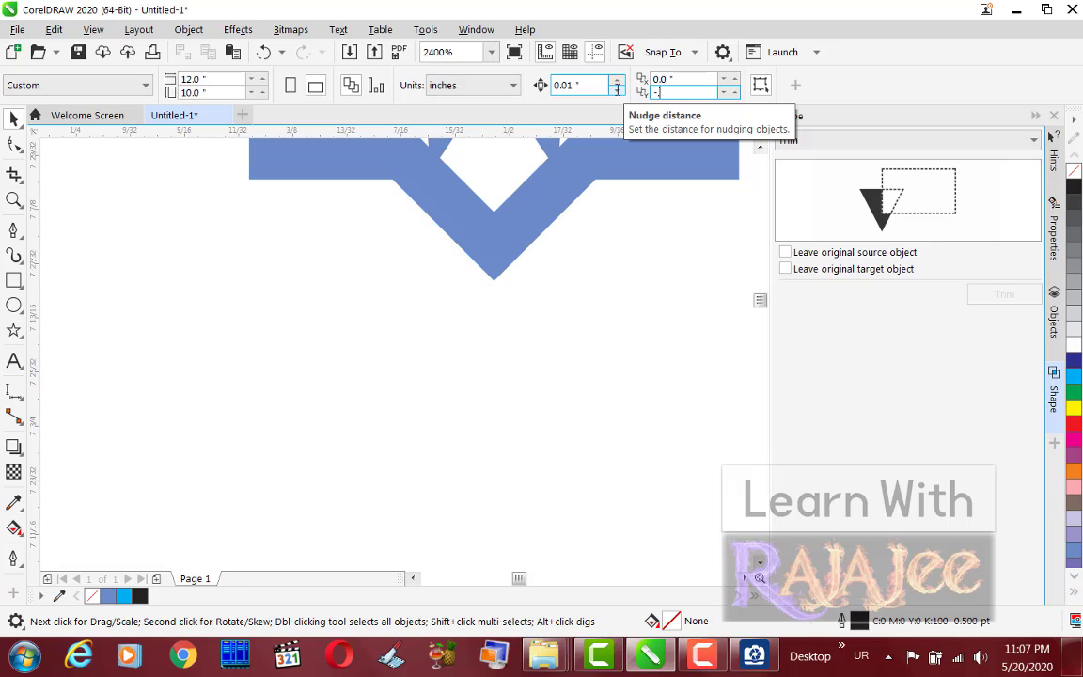
{"action": "key", "text": "Return"}
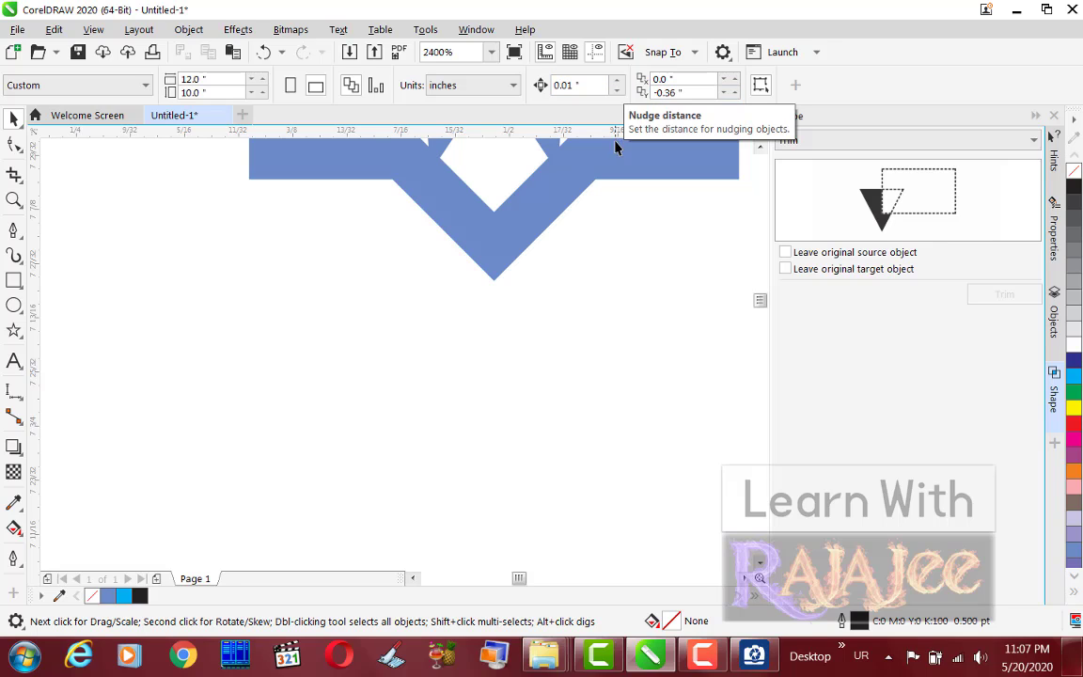
Select the whole row of six star tiles and duplicate it once directly below with the tips overlapping.
{"action": "scroll", "coordinate": [566, 285], "scroll_direction": "down", "scroll_amount": 5}
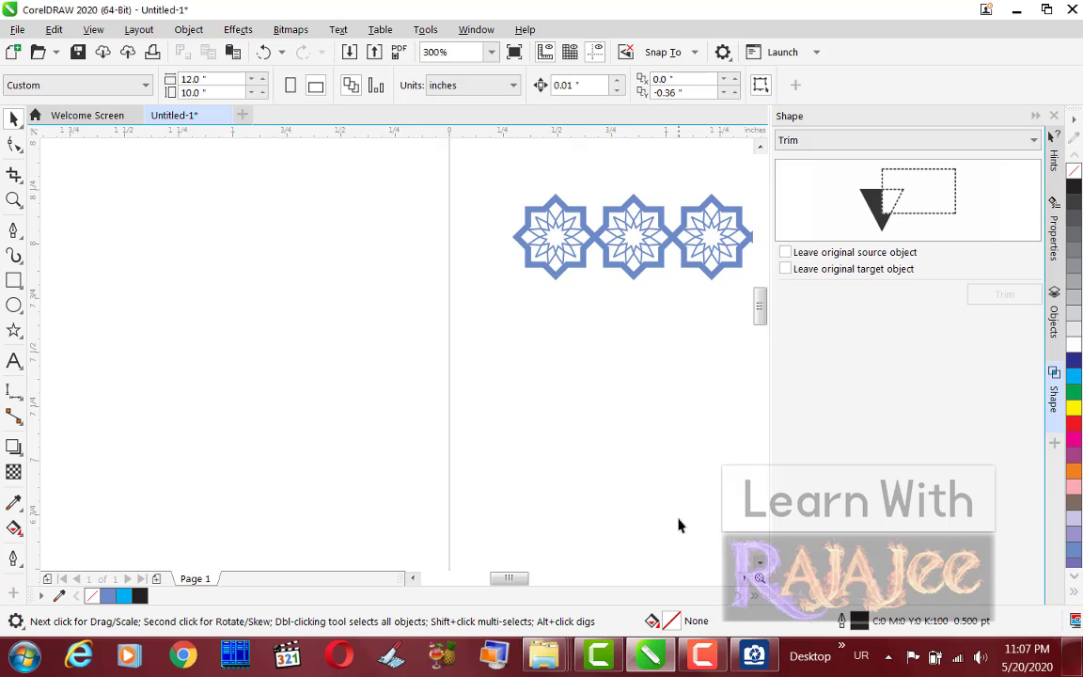
{"action": "scroll", "coordinate": [648, 490], "scroll_direction": "down", "scroll_amount": 2}
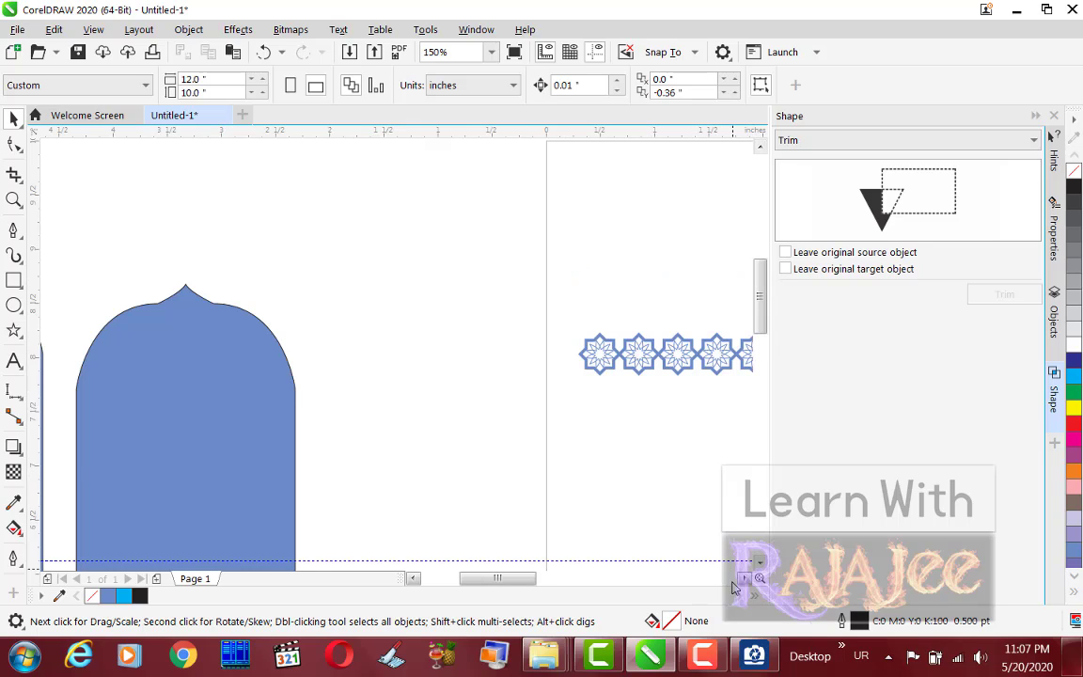
{"action": "scroll", "coordinate": [524, 418], "scroll_direction": "right", "scroll_amount": 3}
{"action": "left_click_drag", "start_coordinate": [341, 312], "coordinate": [707, 455]}
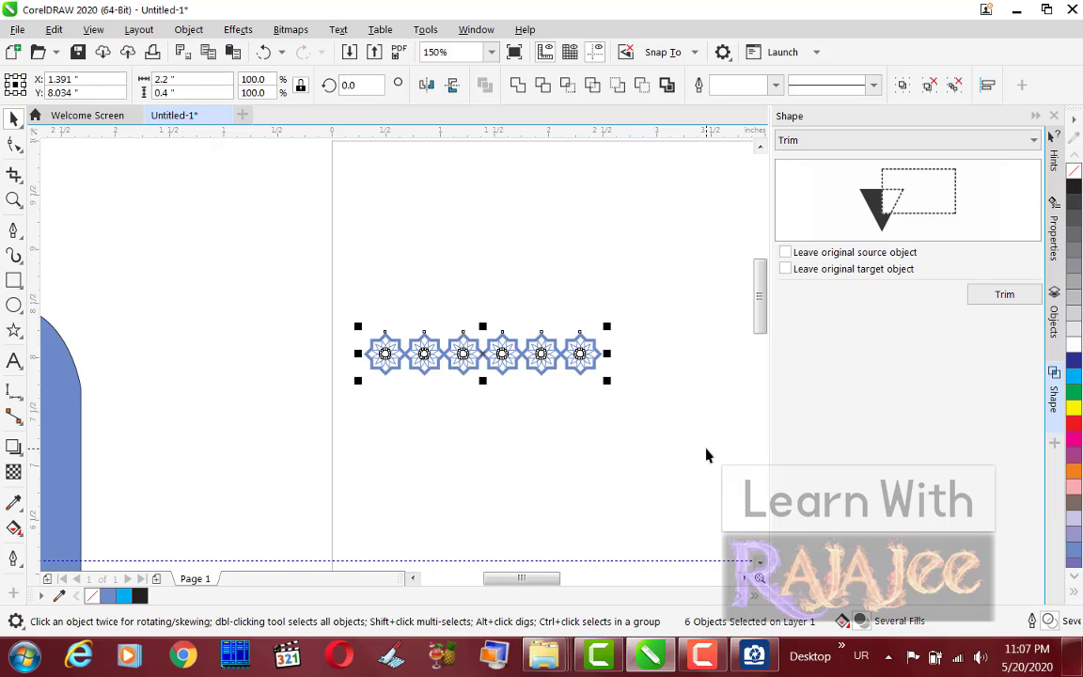
{"action": "key", "text": "ctrl+d"}
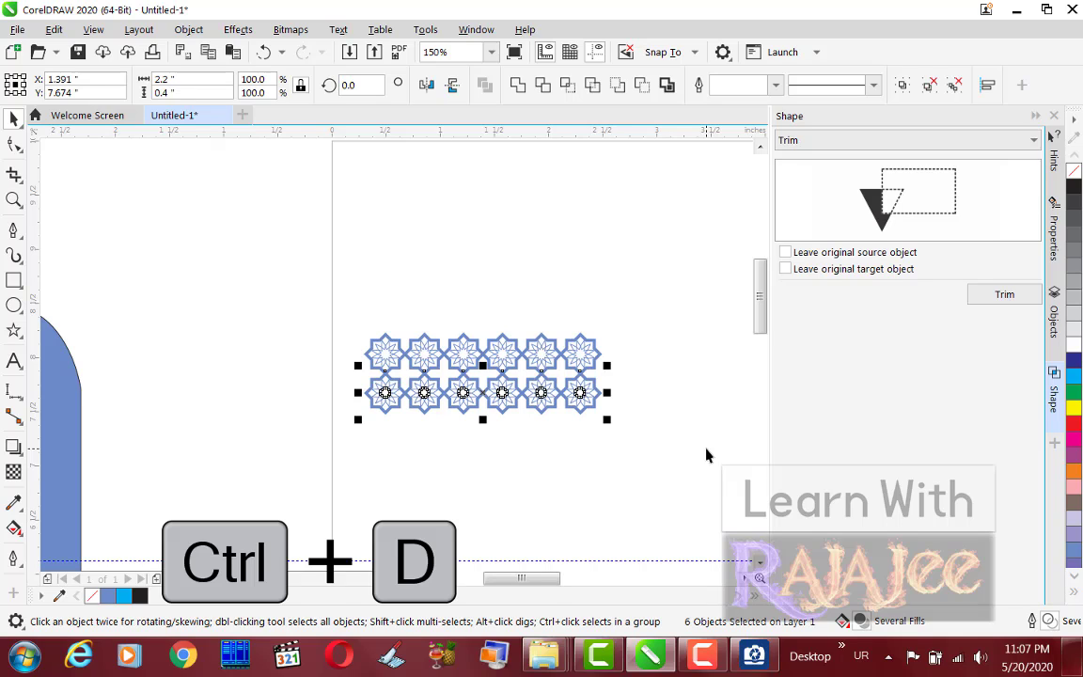
{"action": "scroll", "coordinate": [456, 376], "scroll_direction": "up", "scroll_amount": 2}
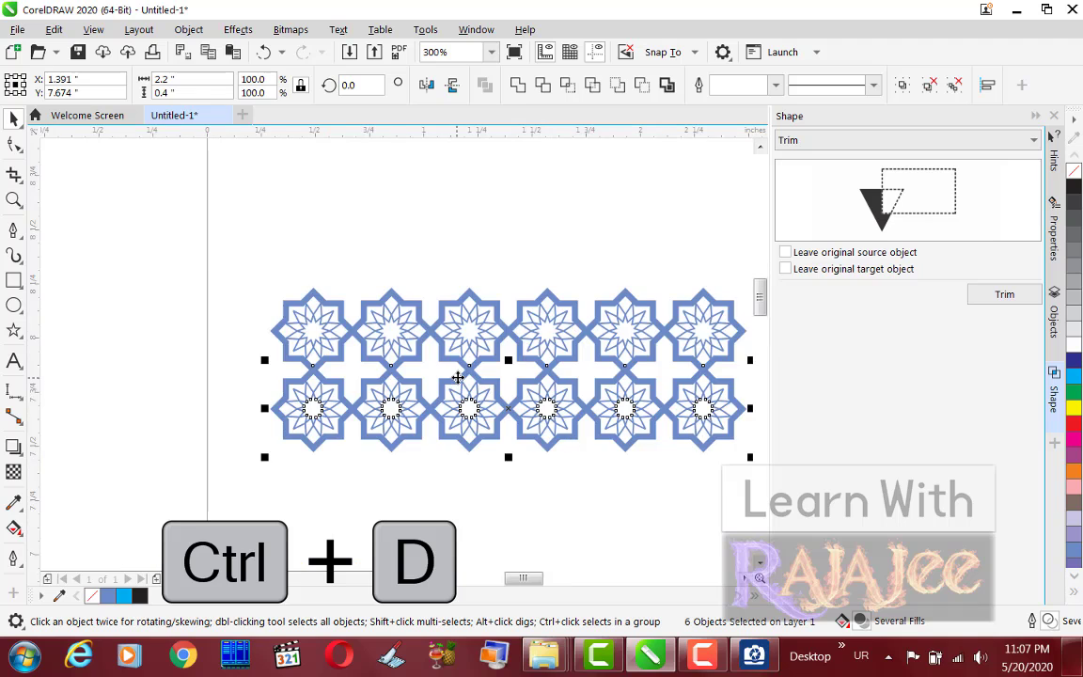
{"action": "scroll", "coordinate": [456, 377], "scroll_direction": "up", "scroll_amount": 1}
{"action": "scroll", "coordinate": [456, 377], "scroll_direction": "down", "scroll_amount": 1}
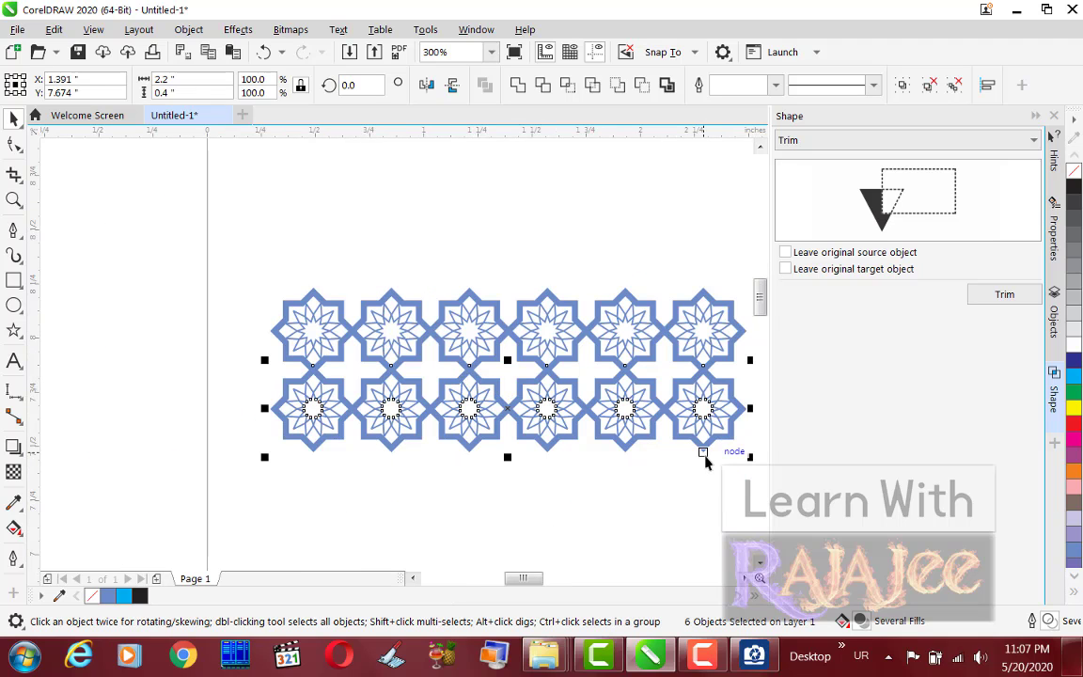
Repeat the row duplication downward at the same spacing until the lattice has ten rows of six stars.
{"action": "key", "text": "ctrl+d"}
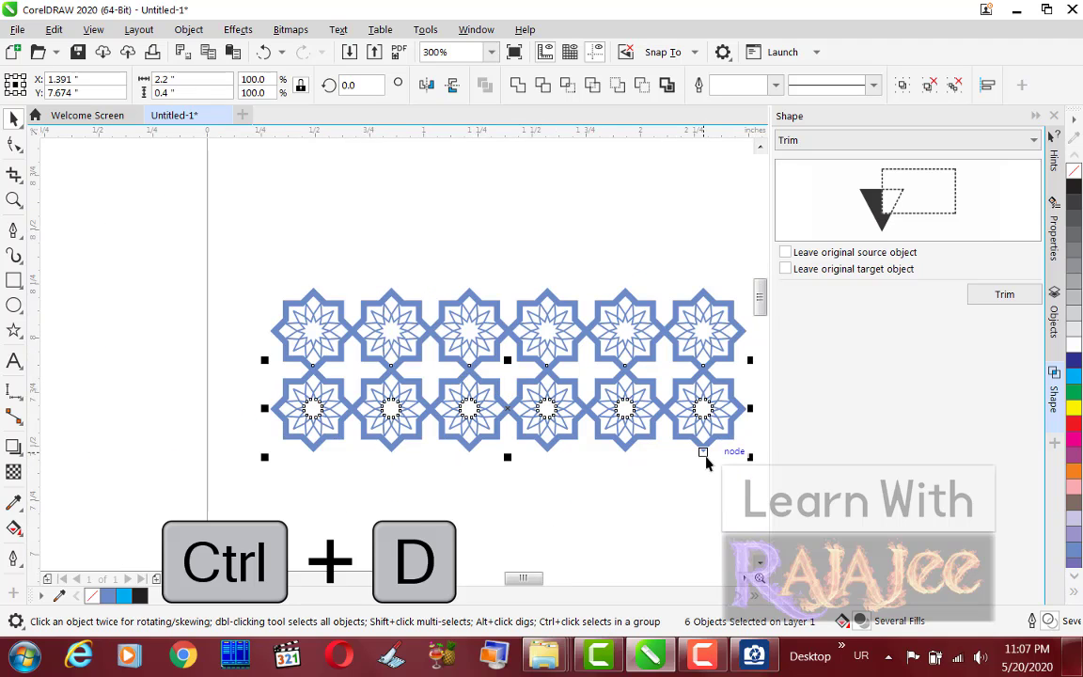
{"action": "scroll", "coordinate": [681, 428], "scroll_direction": "down", "scroll_amount": 2}
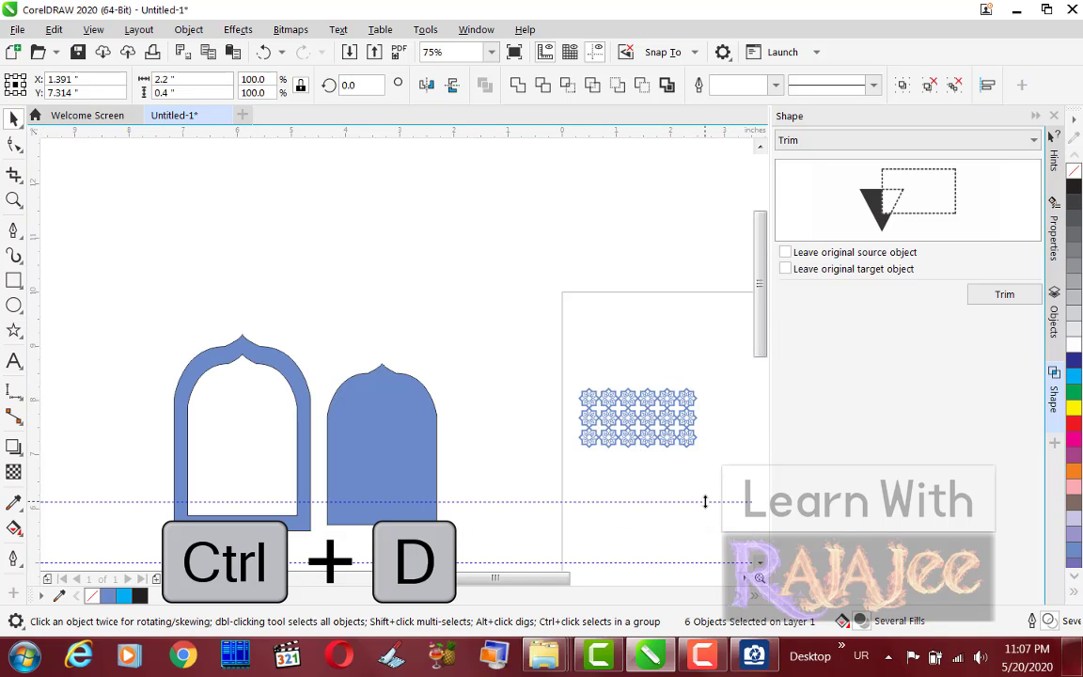
{"action": "key", "text": "ctrl+d"}
{"action": "key", "text": "ctrl+d"}
{"action": "key", "text": "ctrl+d"}
{"action": "key", "text": "ctrl+d"}
{"action": "key", "text": "ctrl+d"}
{"action": "key", "text": "ctrl+d"}
{"action": "key", "text": "ctrl+d"}
{"action": "key", "text": "ctrl+d"}
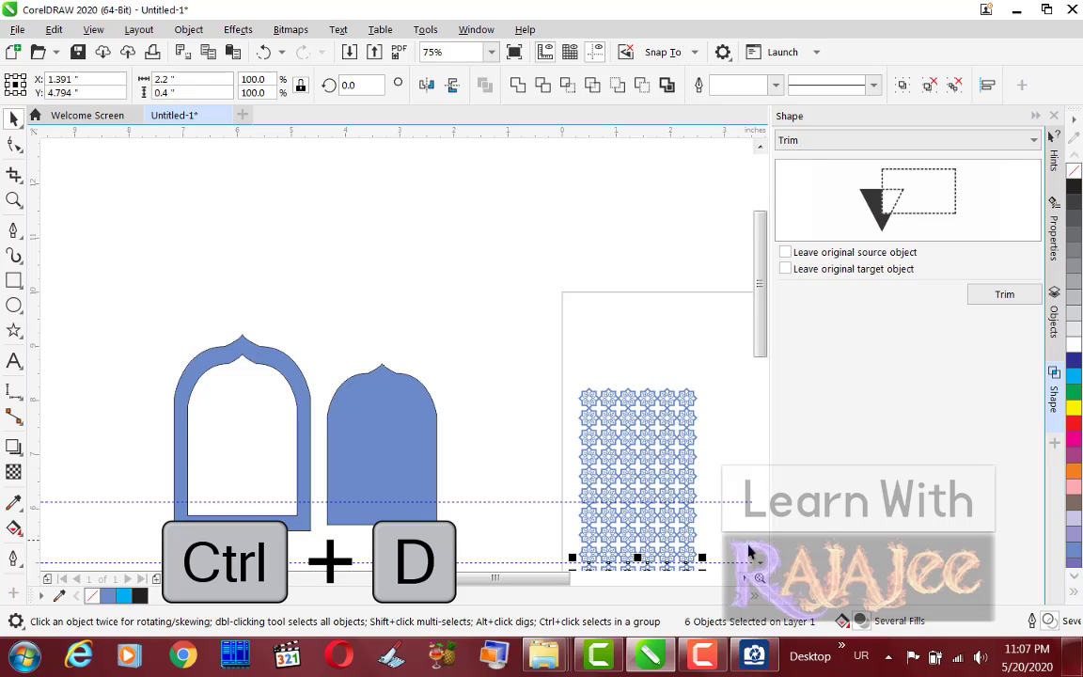
{"action": "scroll", "coordinate": [635, 435], "scroll_direction": "down", "scroll_amount": 3}
{"action": "left_click", "coordinate": [562, 229]}
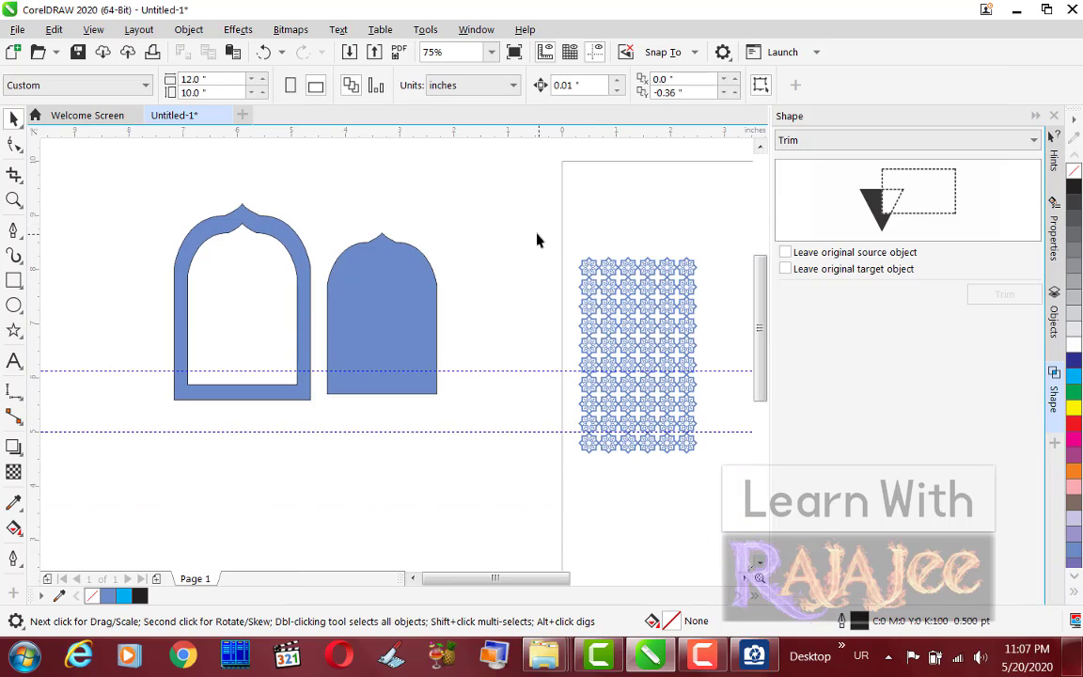
Group all the star tiles of the lattice and place a copy of the group below the hollow arch frame.
{"action": "left_click_drag", "start_coordinate": [524, 225], "coordinate": [737, 505]}
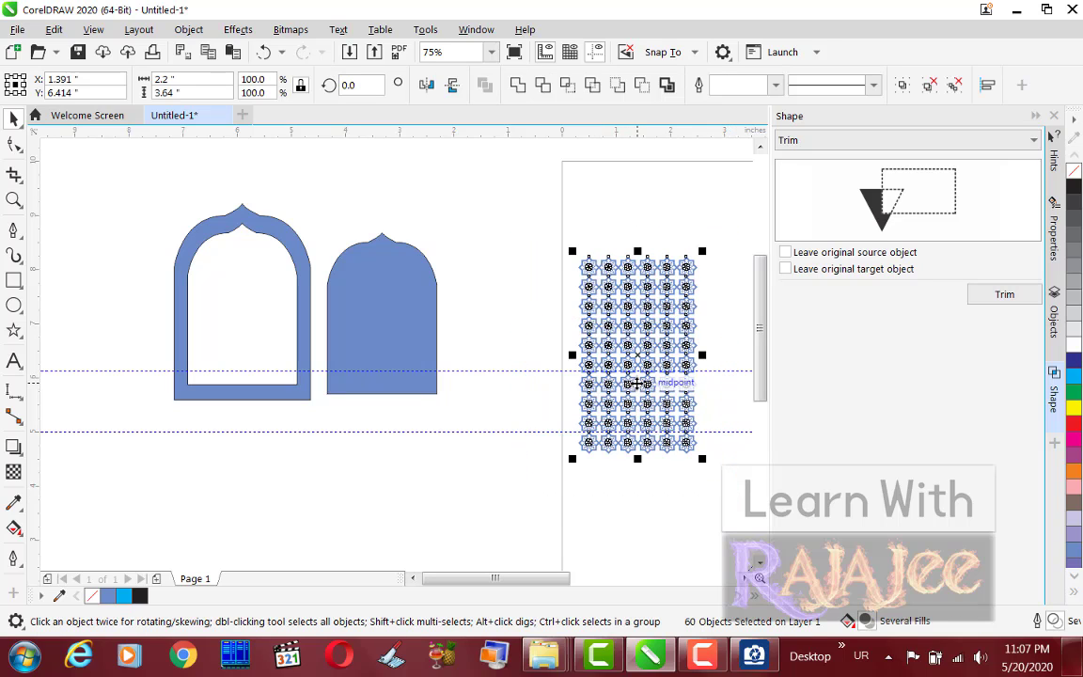
{"action": "key", "text": "ctrl+g"}
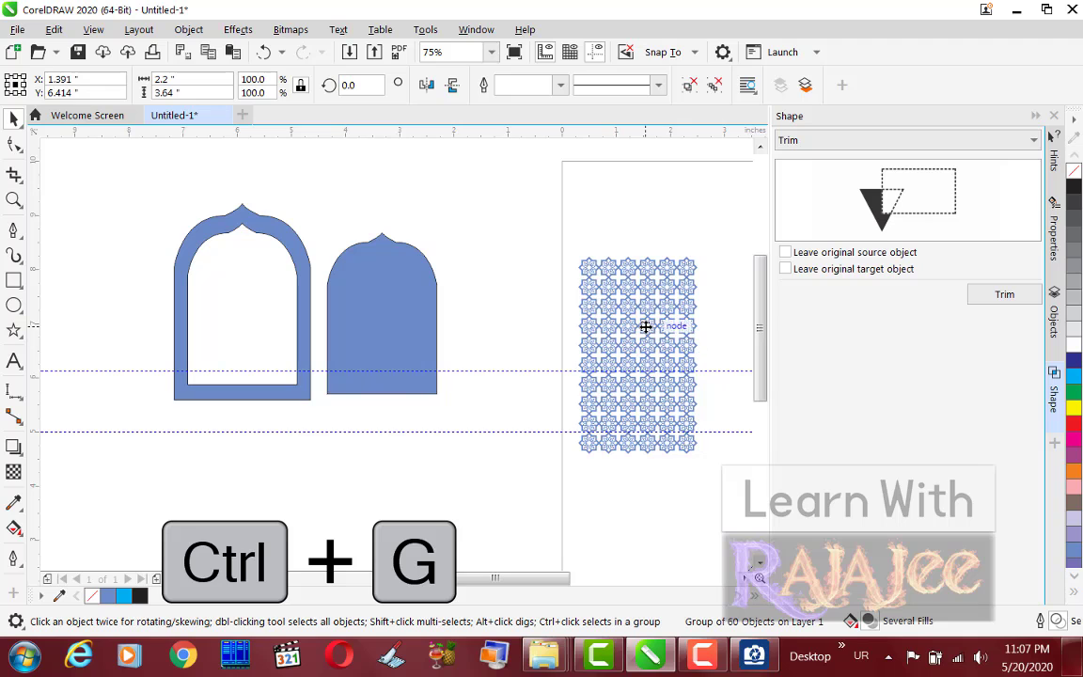
{"action": "left_click_drag", "start_coordinate": [645, 324], "coordinate": [266, 504]}
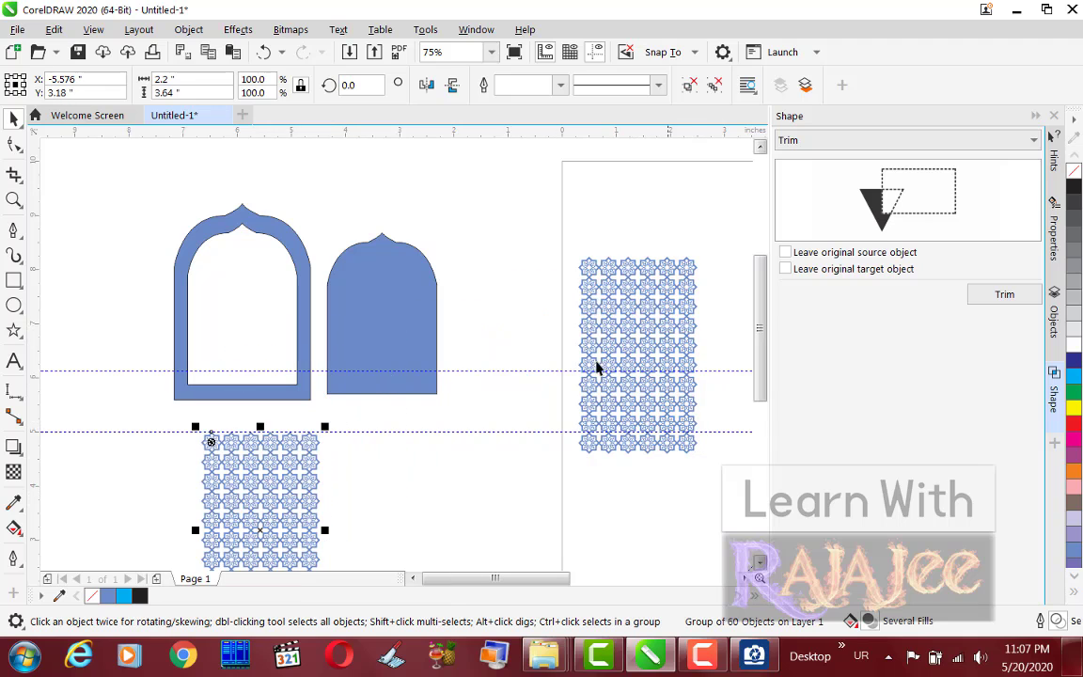
Scale the original lattice group down about its centre to about 1.9 x 3.15 in, close to the solid arch's size.
{"action": "left_click", "coordinate": [409, 306]}
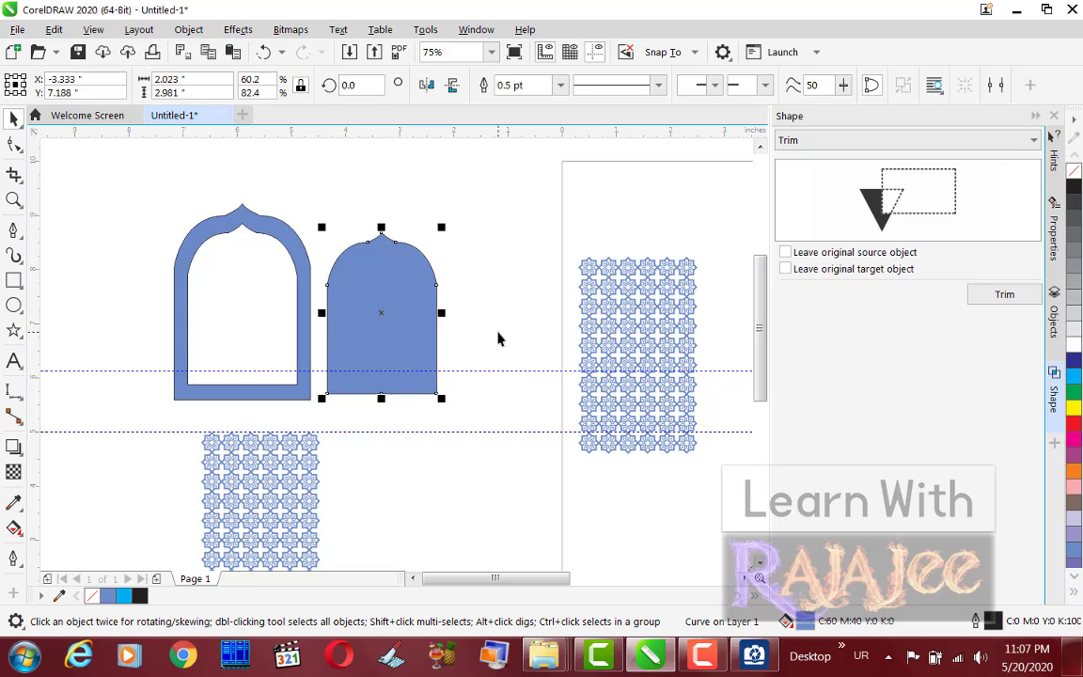
{"action": "left_click", "coordinate": [583, 264]}
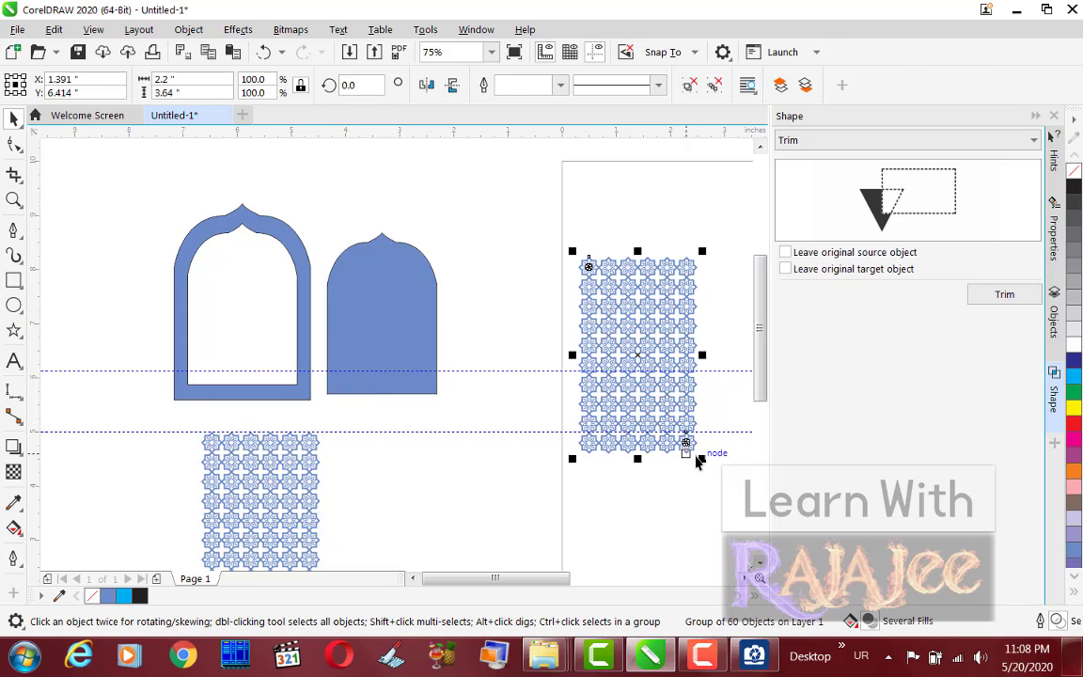
{"action": "mouse_move", "coordinate": [702, 459]}
{"action": "left_mouse_down"}
{"action": "mouse_move", "coordinate": [686, 411]}
{"action": "mouse_move", "coordinate": [710, 447]}
{"action": "left_mouse_up"}
Move the solid arch over the reduced lattice and align the centres of both objects horizontally and vertically.
{"action": "left_click", "coordinate": [395, 296]}
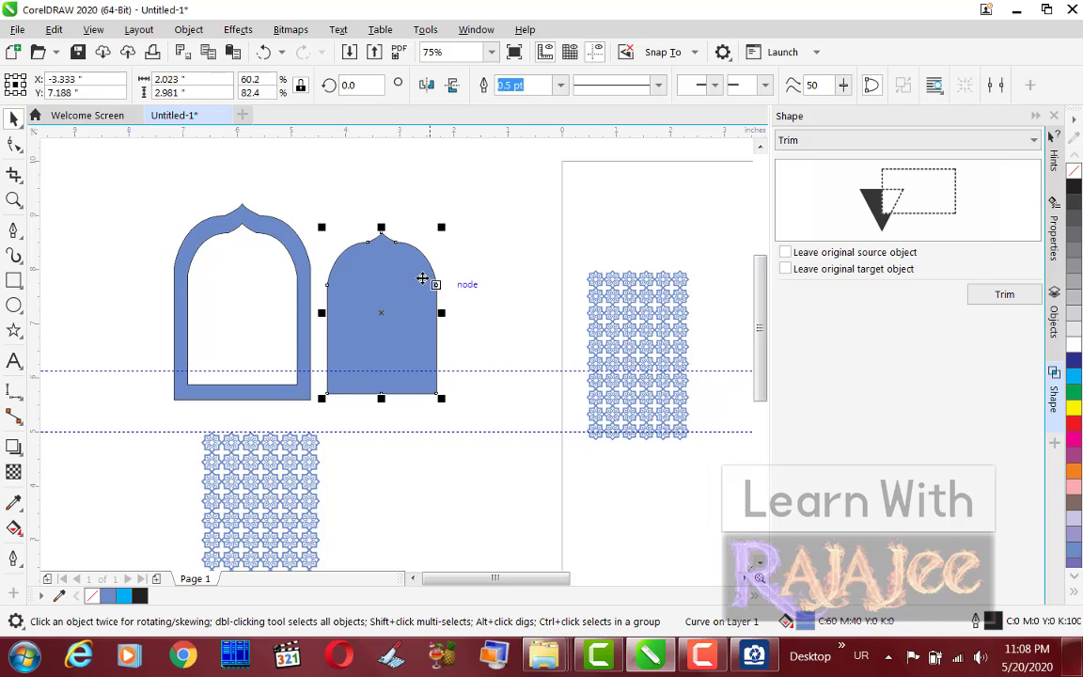
{"action": "left_click_drag", "start_coordinate": [423, 280], "coordinate": [632, 234]}
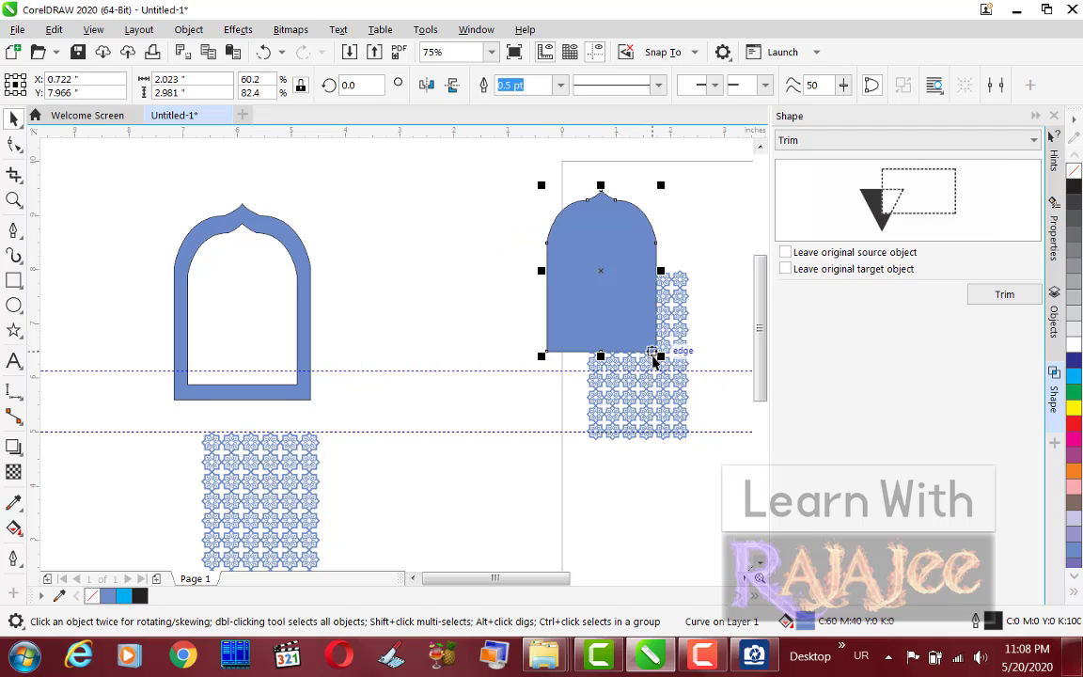
{"action": "left_click", "coordinate": [655, 410], "text": "shift"}
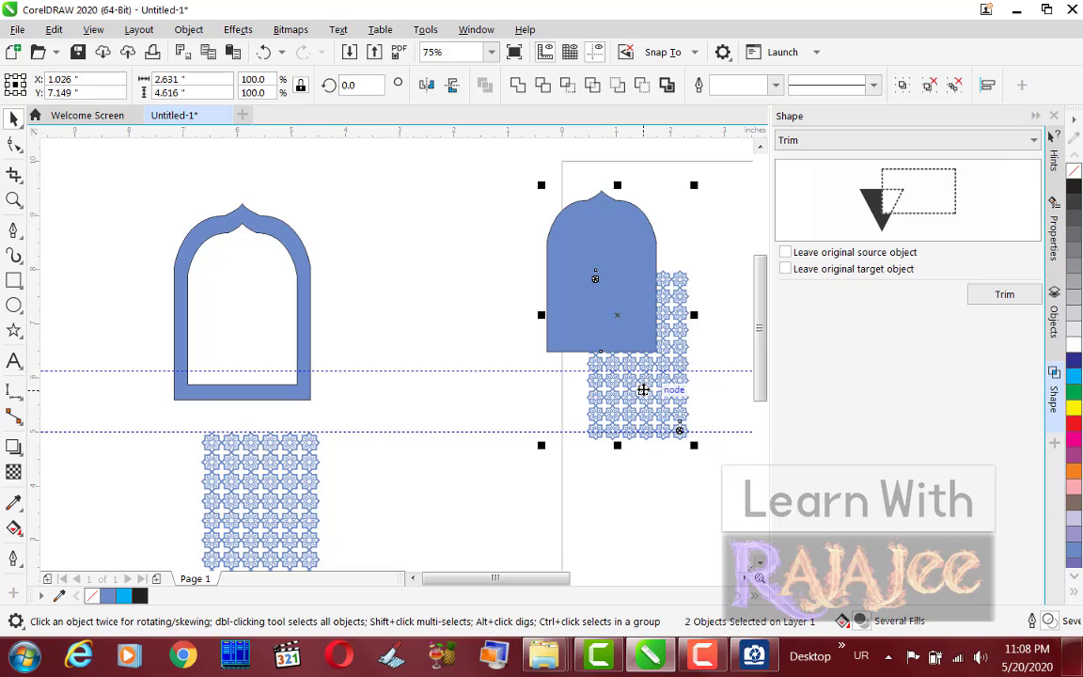
{"action": "key", "text": "c"}
{"action": "key", "text": "e"}
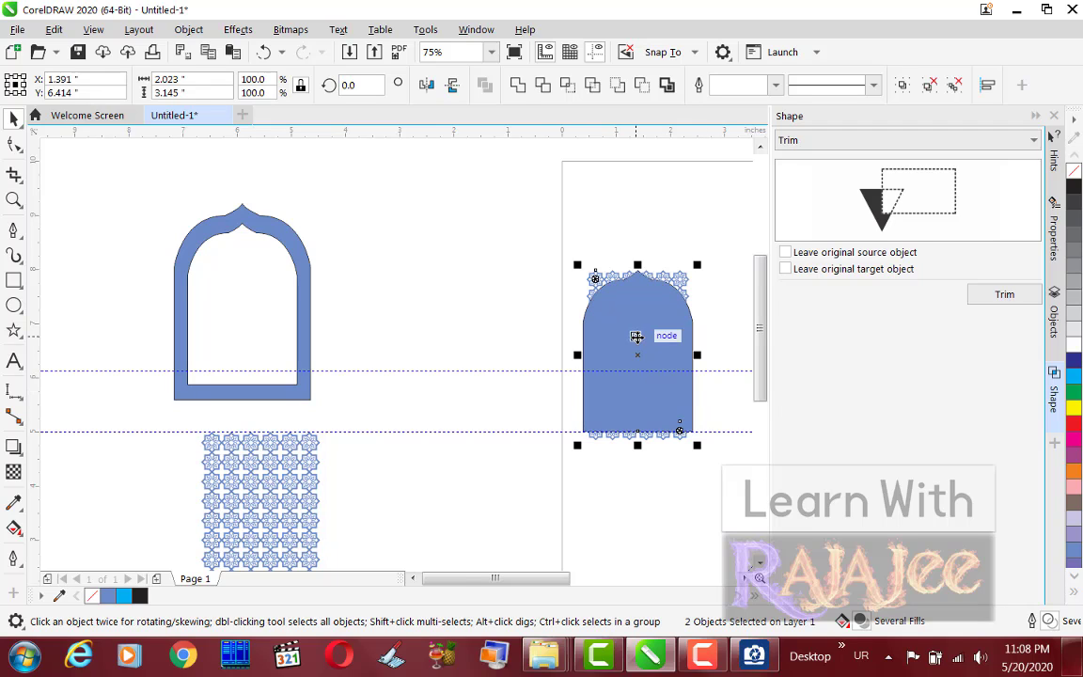
{"action": "scroll", "coordinate": [633, 338], "scroll_direction": "up", "scroll_amount": 2}
{"action": "scroll", "coordinate": [710, 336], "scroll_direction": "down", "scroll_amount": 1}
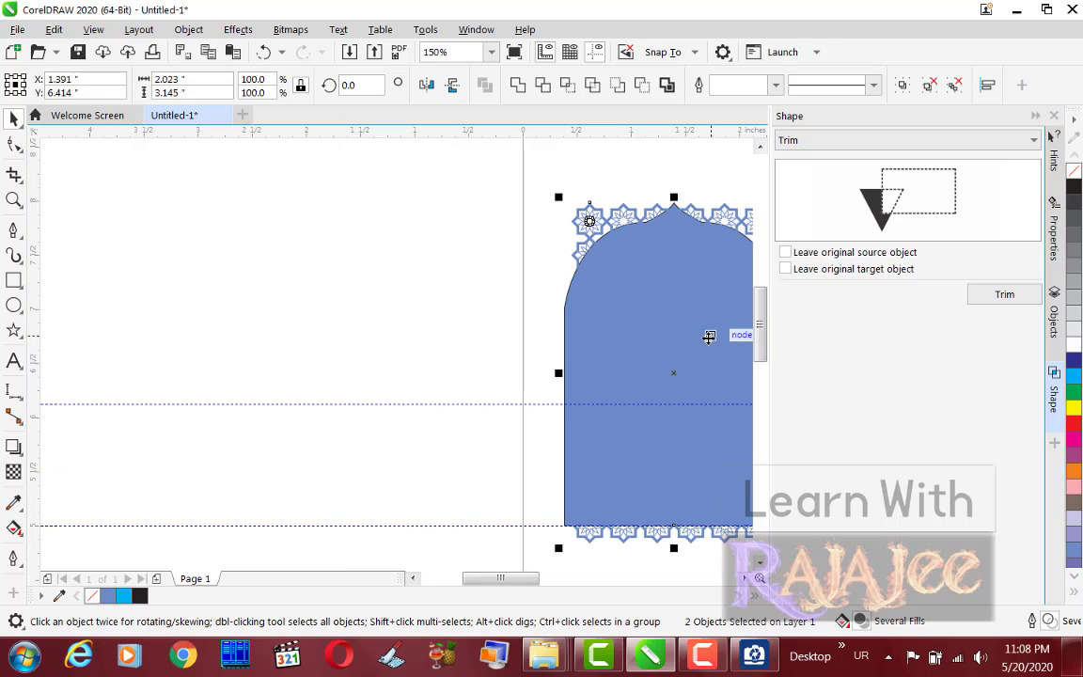
{"action": "left_click", "coordinate": [744, 578]}
{"action": "left_click", "coordinate": [745, 578]}
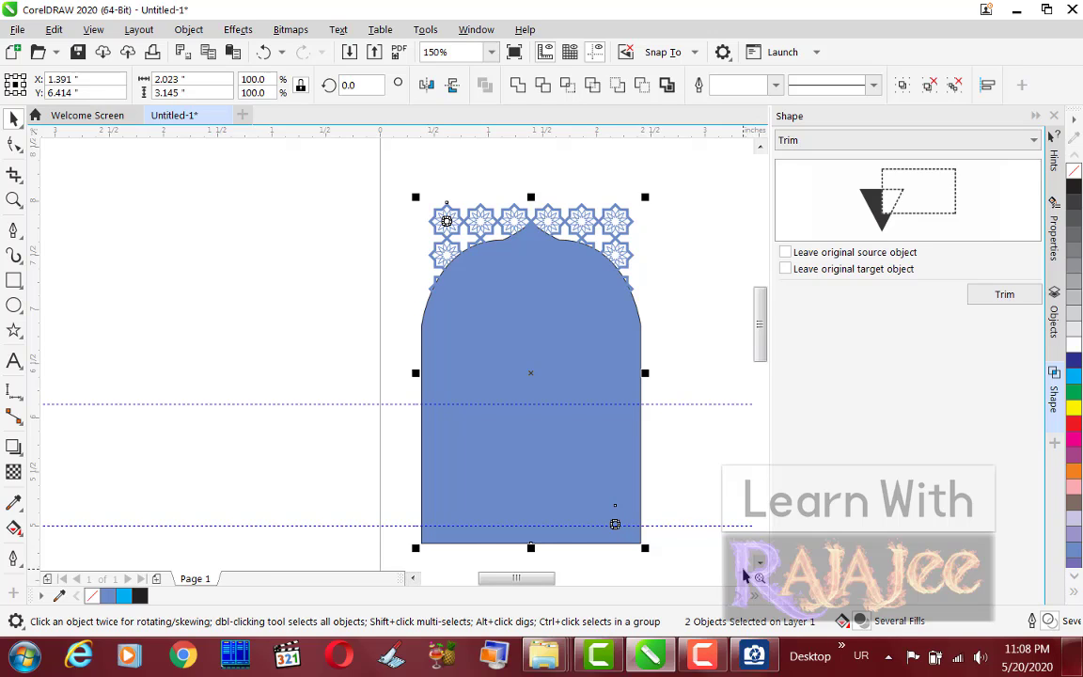
{"action": "key", "text": "e"}
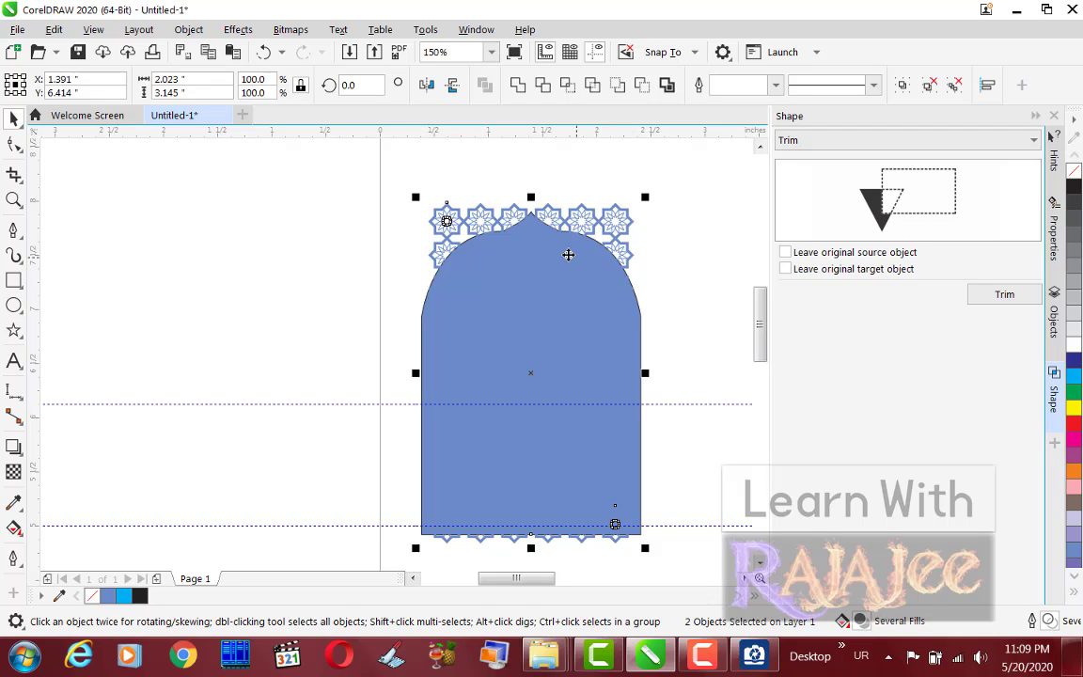
Enlarge the lattice behind the arch about its centre to 1.934 x 3.2 in and nudge it down 0.01 in.
{"action": "left_click", "coordinate": [321, 244]}
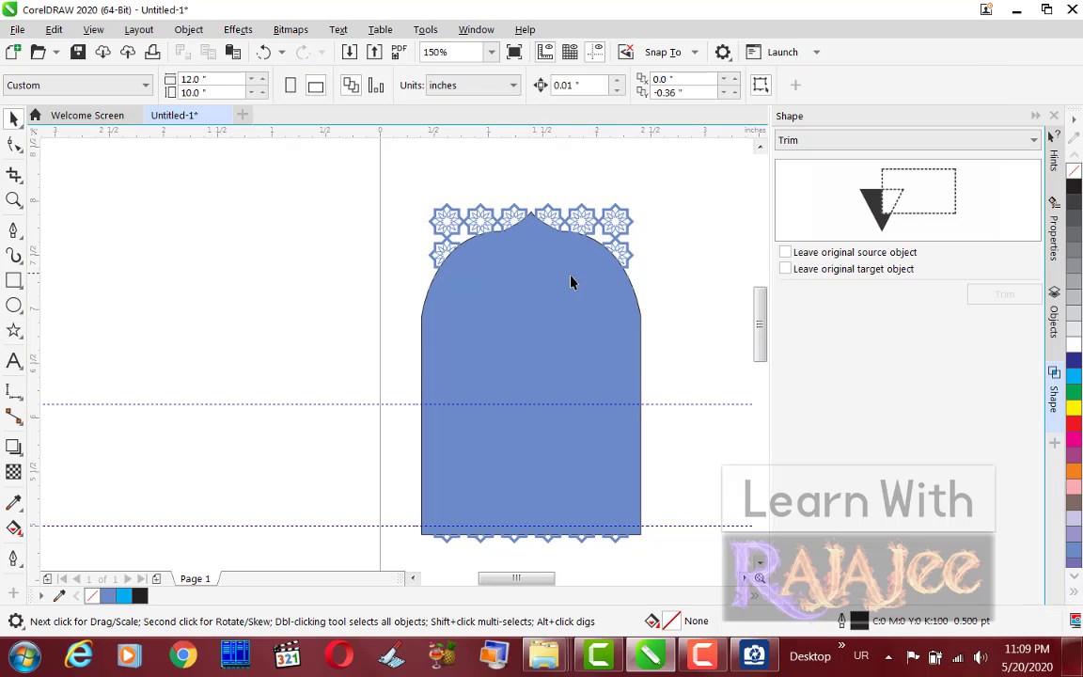
{"action": "left_click", "coordinate": [546, 294]}
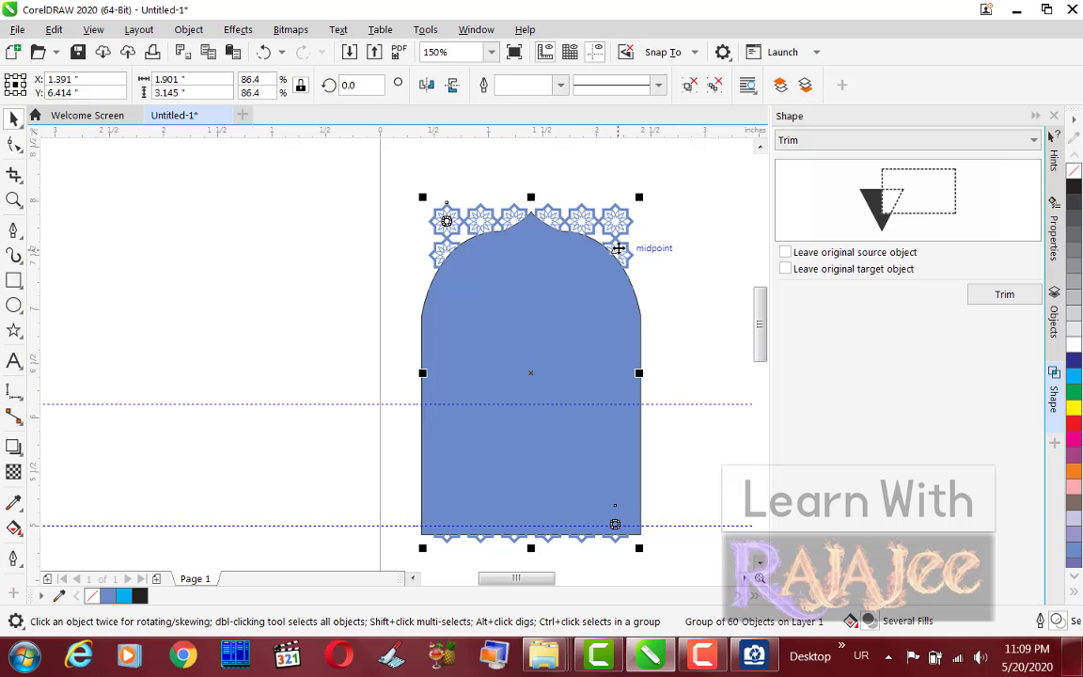
{"action": "left_click", "coordinate": [632, 240]}
{"action": "left_click", "coordinate": [616, 230]}
{"action": "left_click_drag", "start_coordinate": [638, 199], "coordinate": [637, 197]}
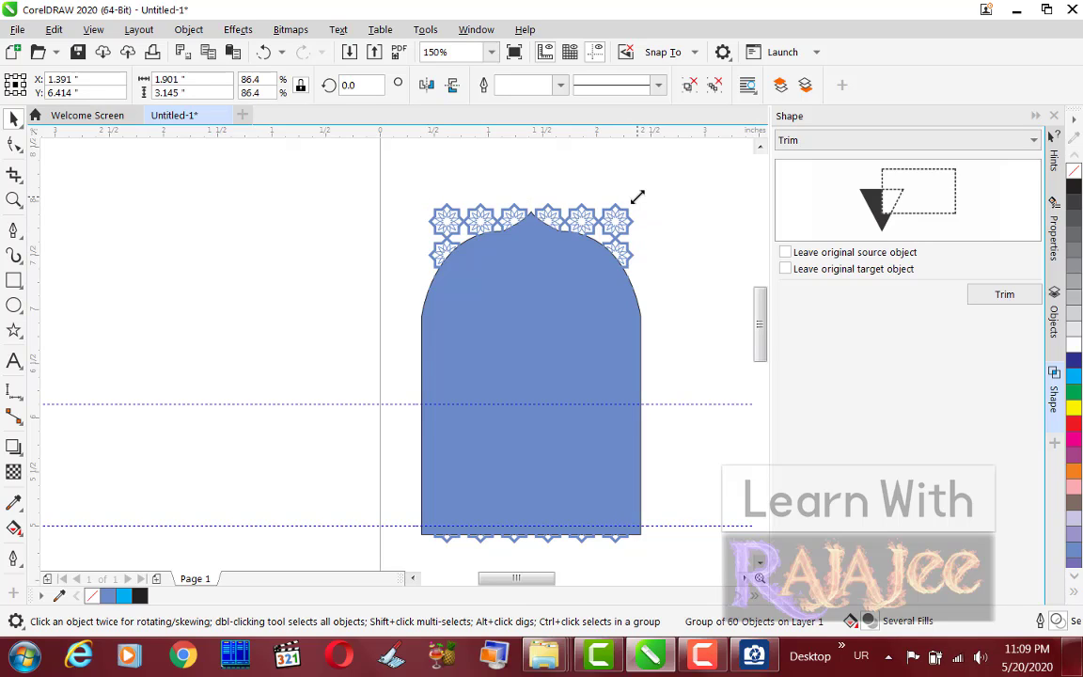
{"action": "left_click_drag", "start_coordinate": [637, 197], "coordinate": [639, 191]}
{"action": "key", "text": "Down"}
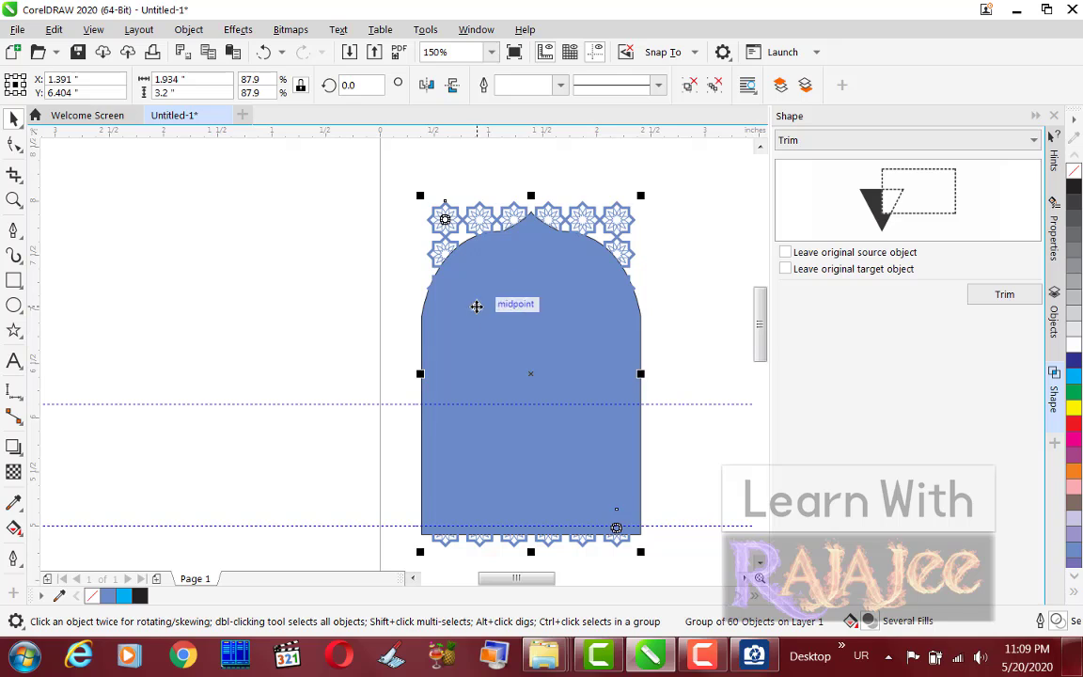
{"action": "left_click", "coordinate": [483, 252]}
{"action": "left_click", "coordinate": [359, 249]}
{"action": "left_click", "coordinate": [482, 246]}
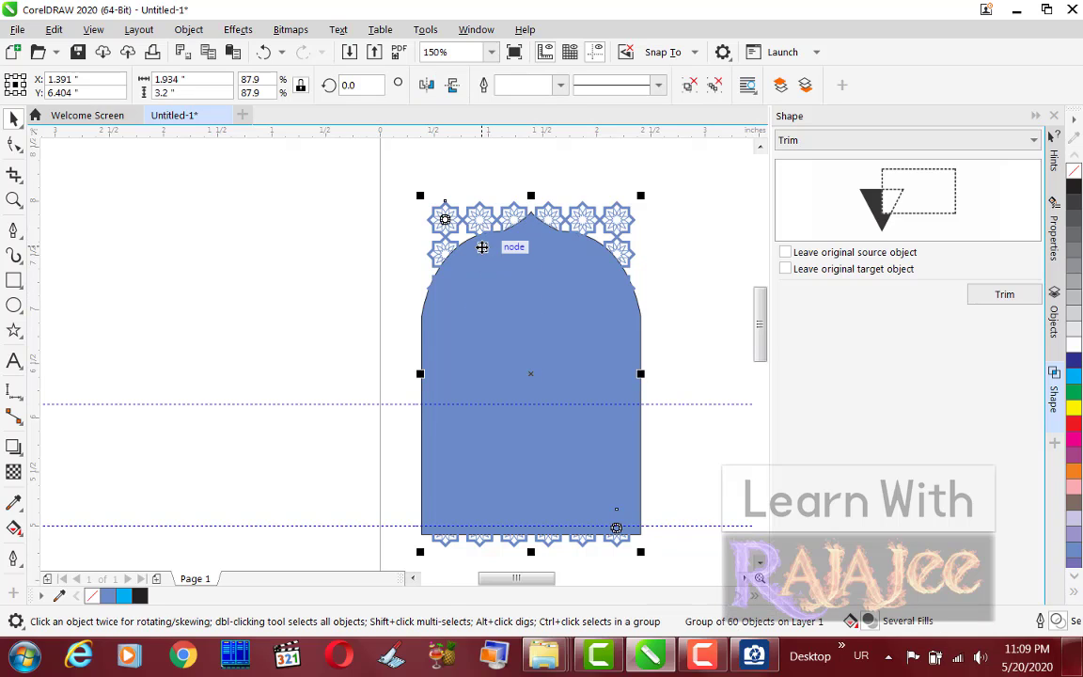
{"action": "key", "text": "Escape"}
{"action": "left_click", "coordinate": [481, 258]}
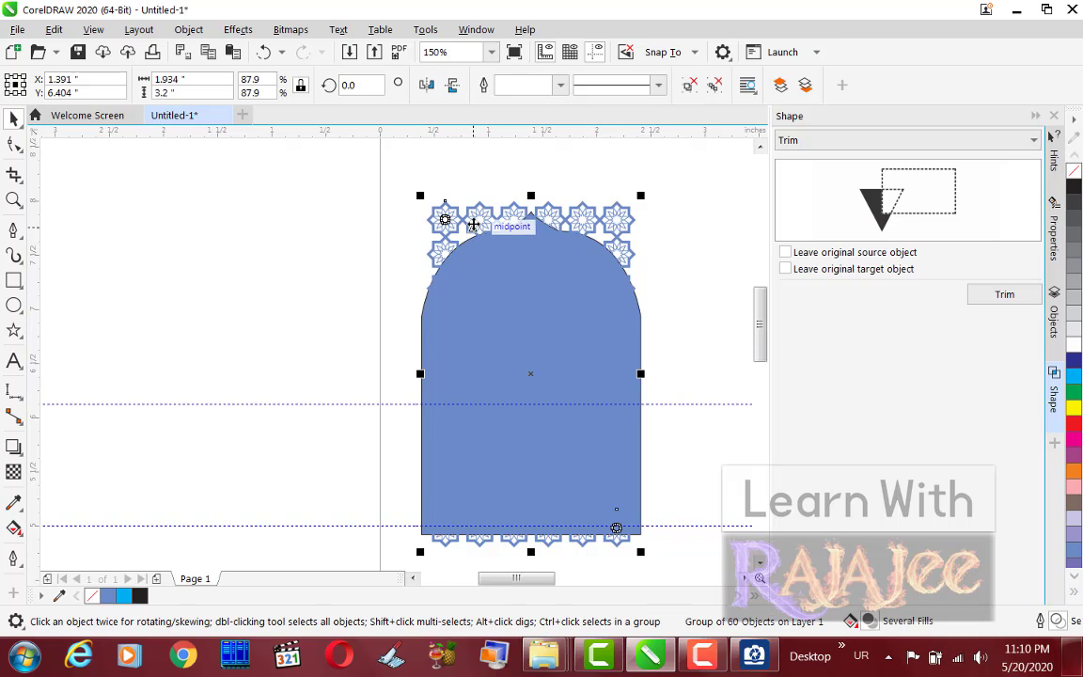
{"action": "key", "text": "Escape"}
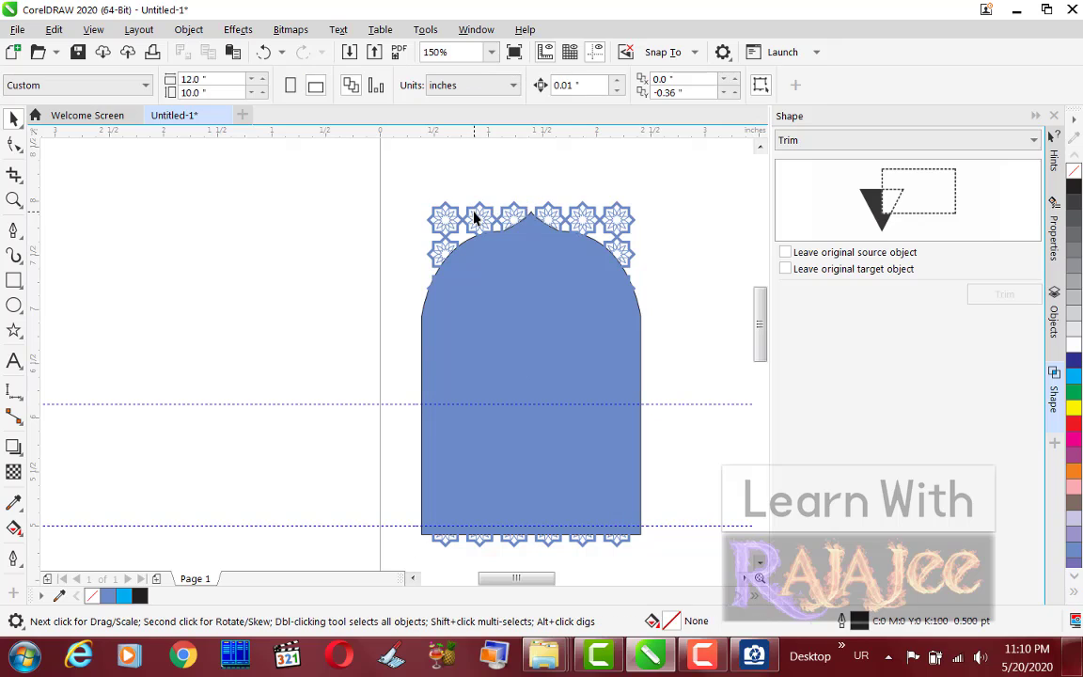
Align the lattice group and the solid arch to each other on their vertical centres.
{"action": "left_click", "coordinate": [623, 218]}
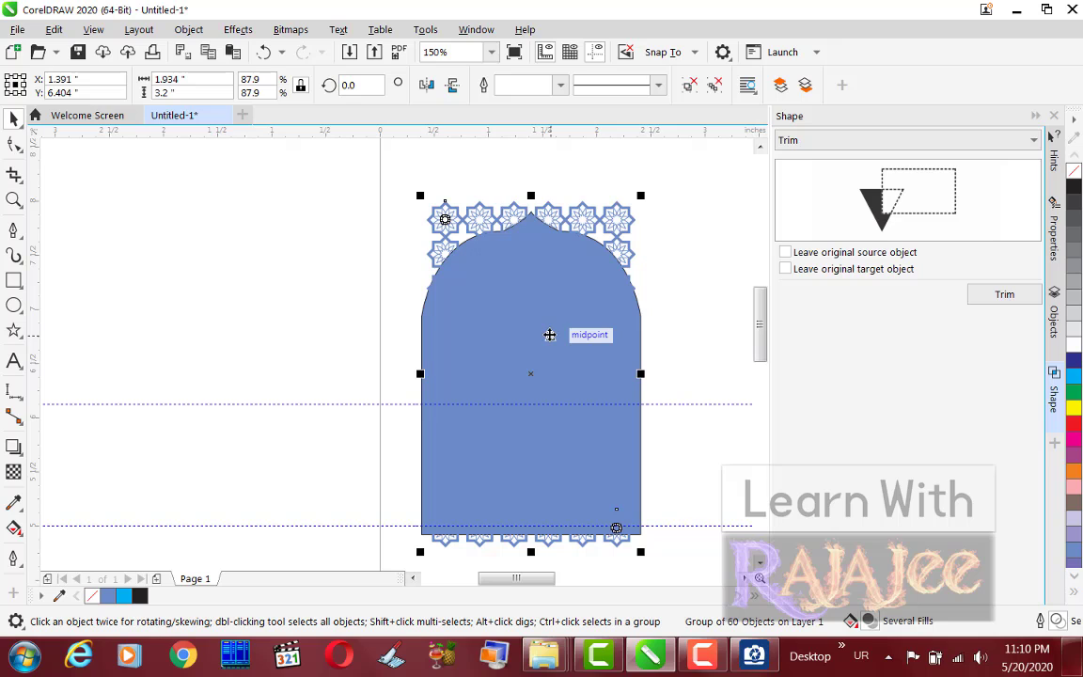
{"action": "left_click", "coordinate": [388, 202]}
{"action": "left_click_drag", "start_coordinate": [380, 171], "coordinate": [604, 411]}
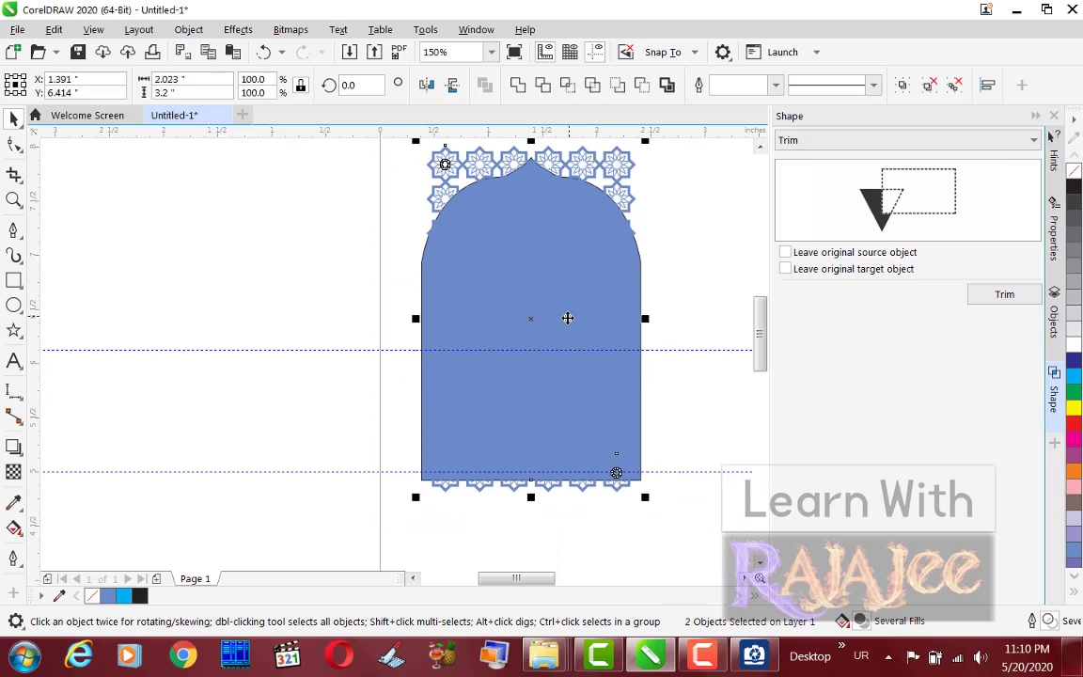
{"action": "left_click", "coordinate": [280, 213]}
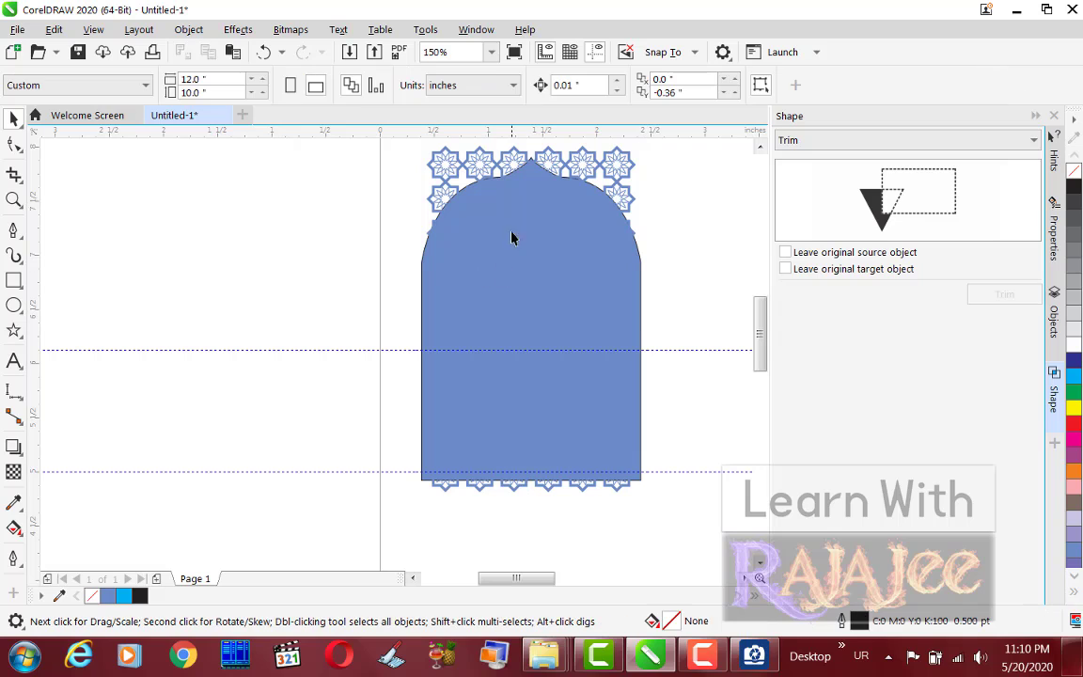
Place the lattice group inside the solid arch as a PowerClip, dismissing the Windows color scheme message.
{"action": "left_click", "coordinate": [438, 165]}
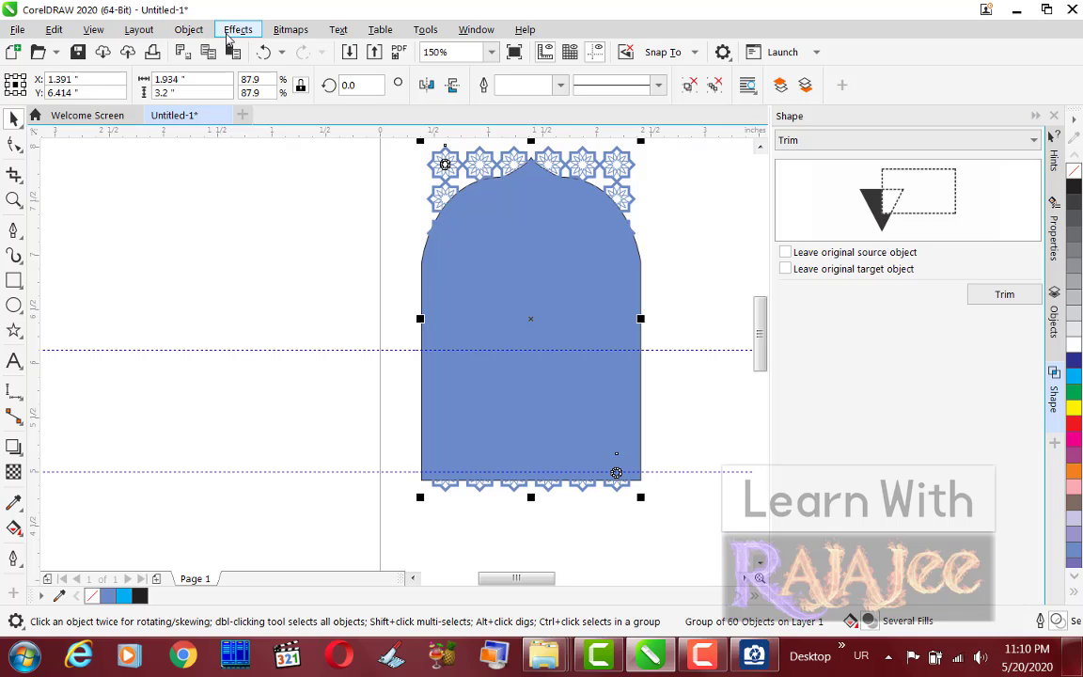
{"action": "left_click", "coordinate": [194, 35]}
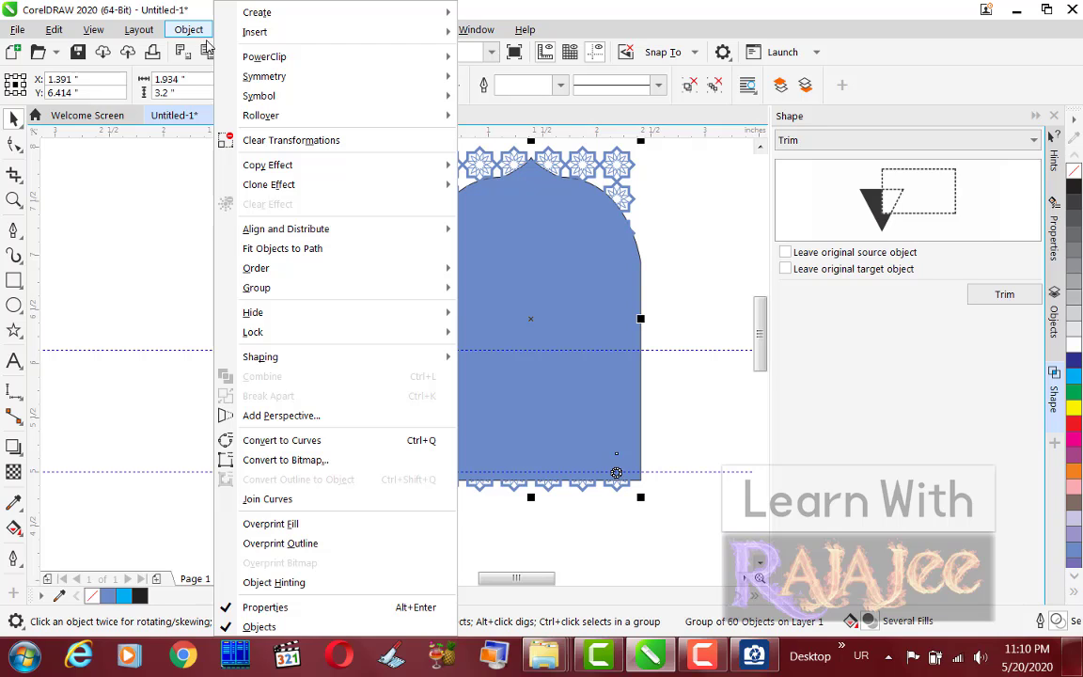
{"action": "mouse_move", "coordinate": [324, 63]}
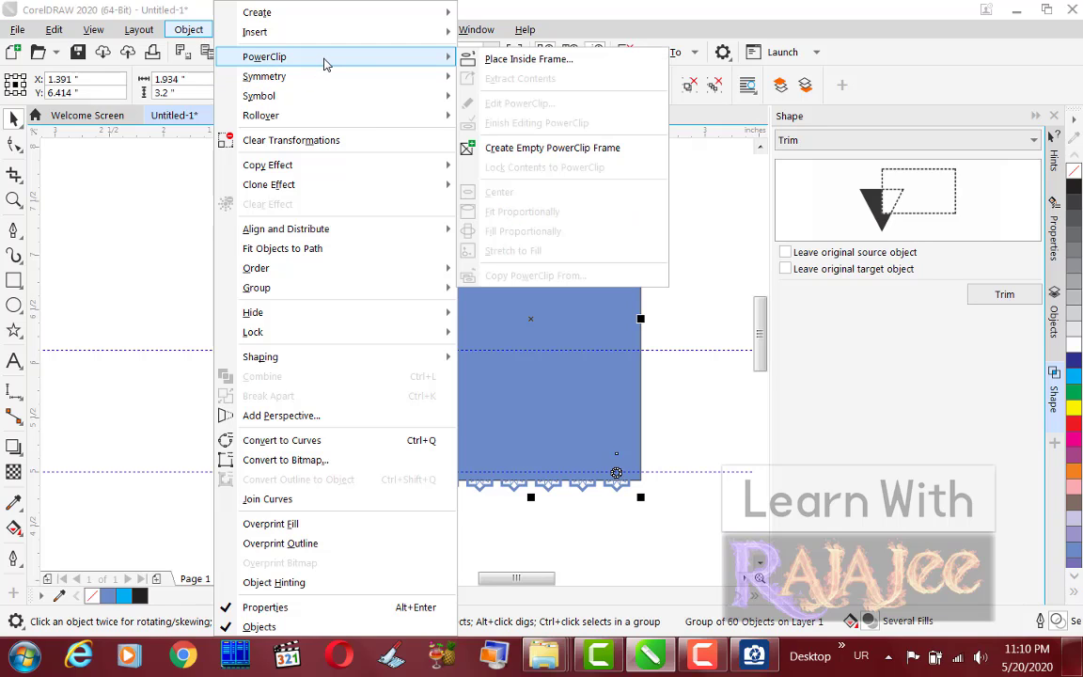
{"action": "left_click", "coordinate": [514, 59]}
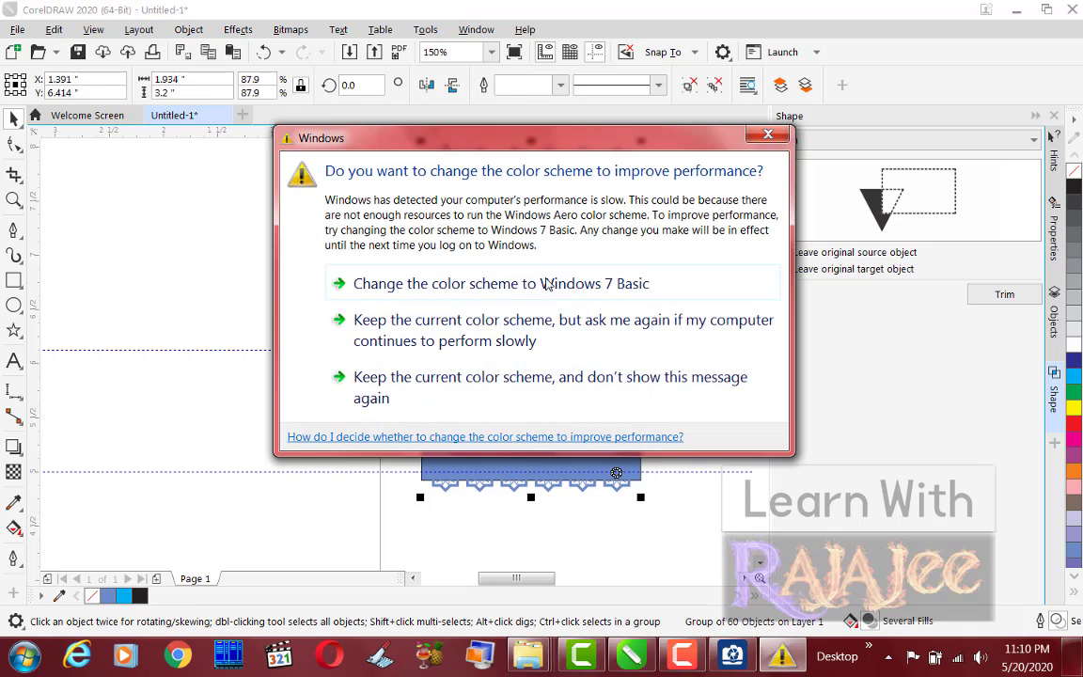
{"action": "left_click", "coordinate": [767, 136]}
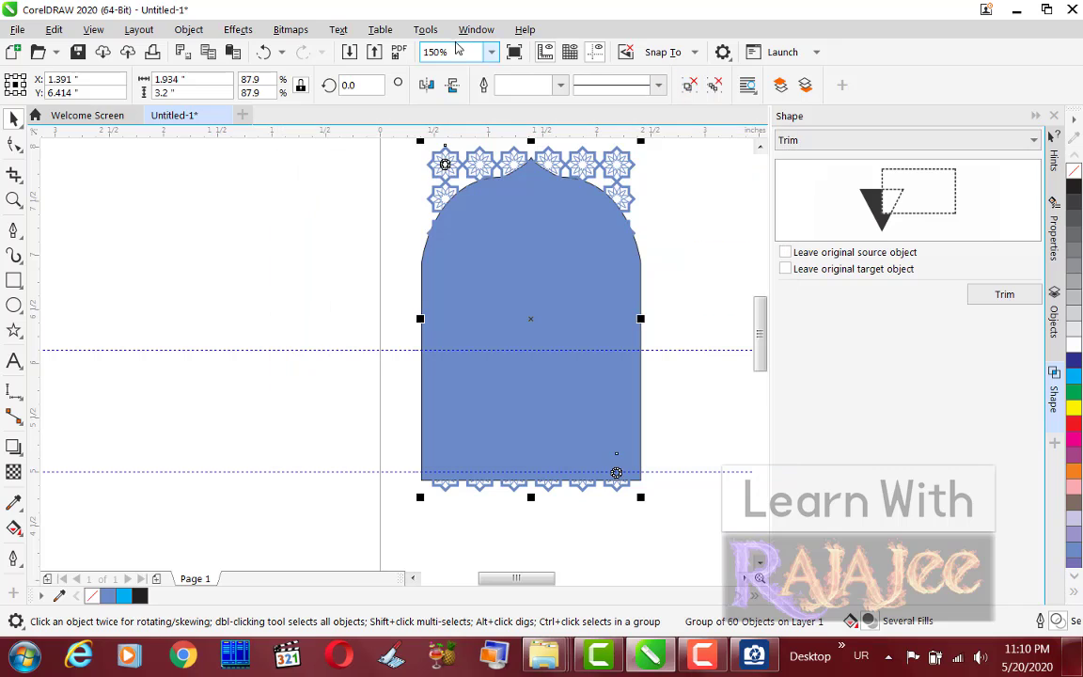
{"action": "left_click", "coordinate": [189, 30]}
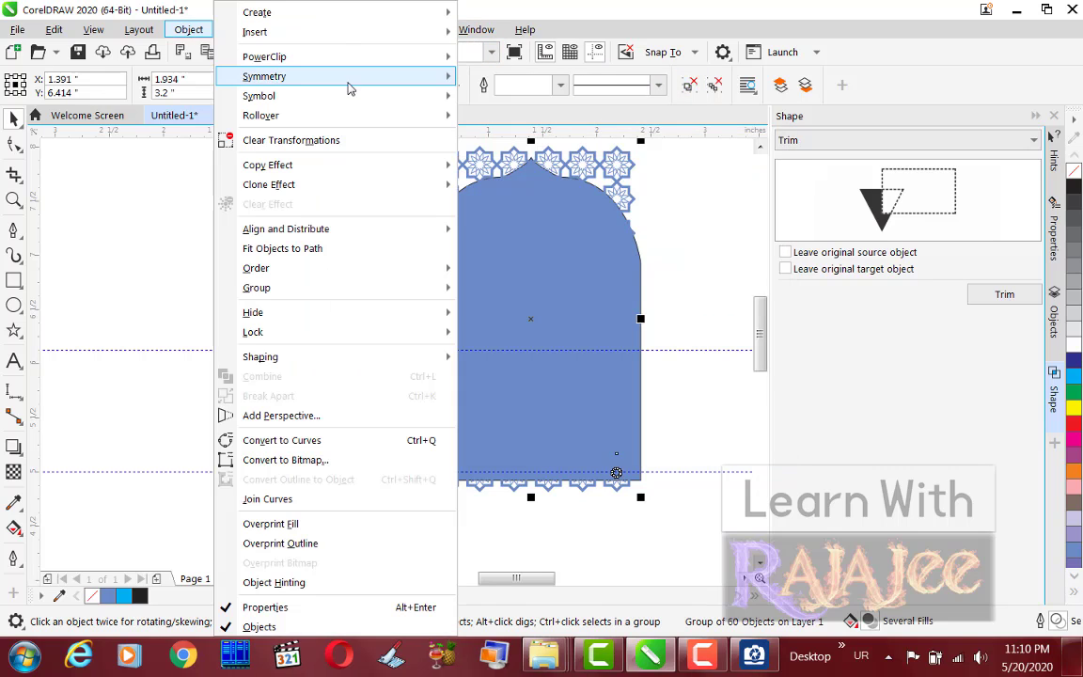
{"action": "mouse_move", "coordinate": [340, 57]}
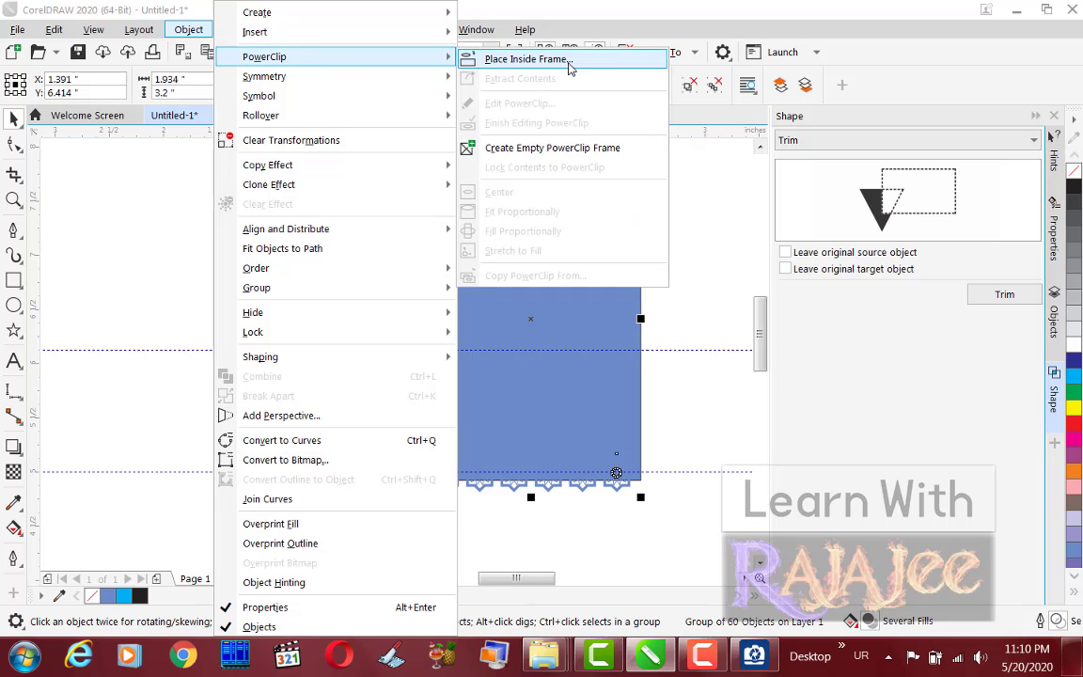
{"action": "left_click", "coordinate": [554, 59]}
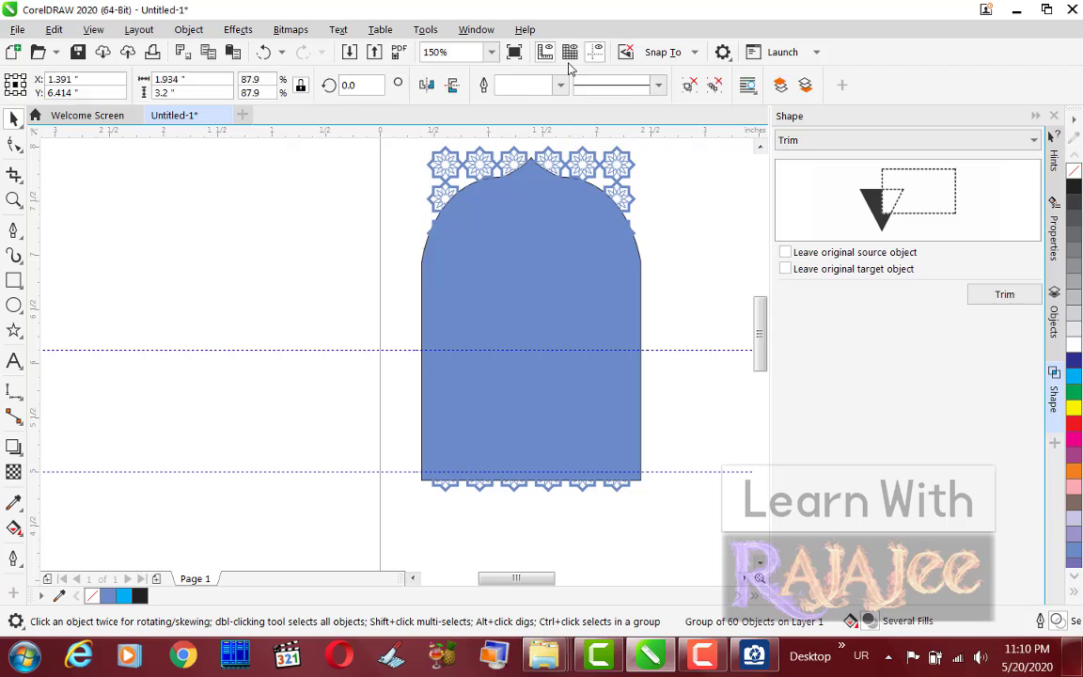
{"action": "left_click", "coordinate": [491, 315]}
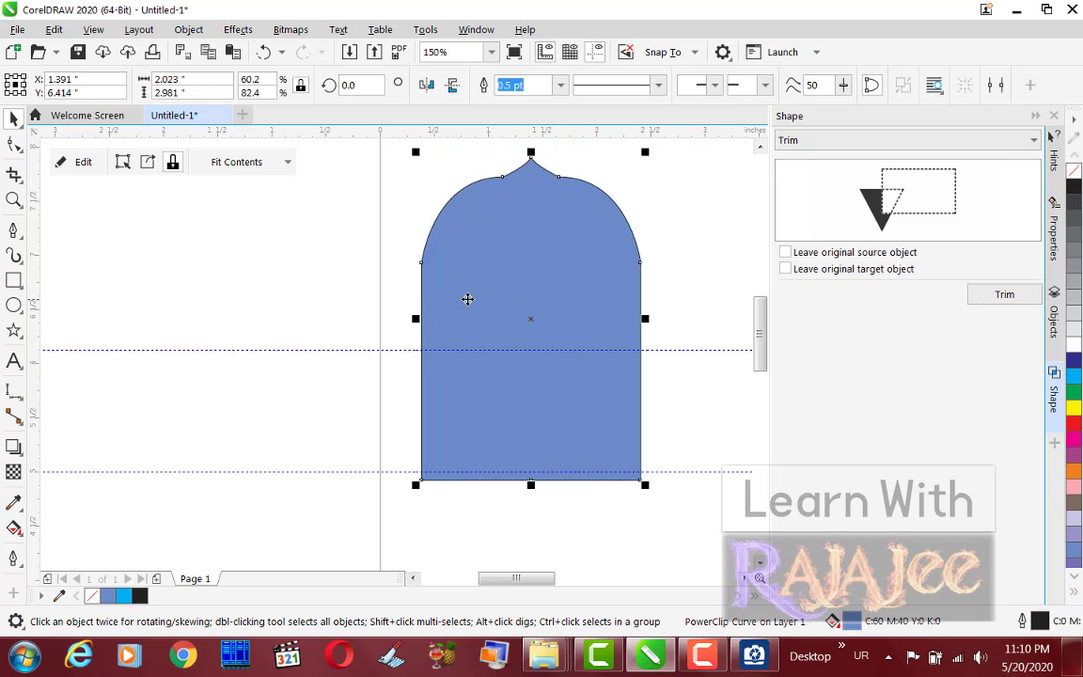
Remove the fill from the arch that contains the clipped lattice, keeping its outline.
{"action": "left_click", "coordinate": [181, 261]}
{"action": "left_click", "coordinate": [459, 283]}
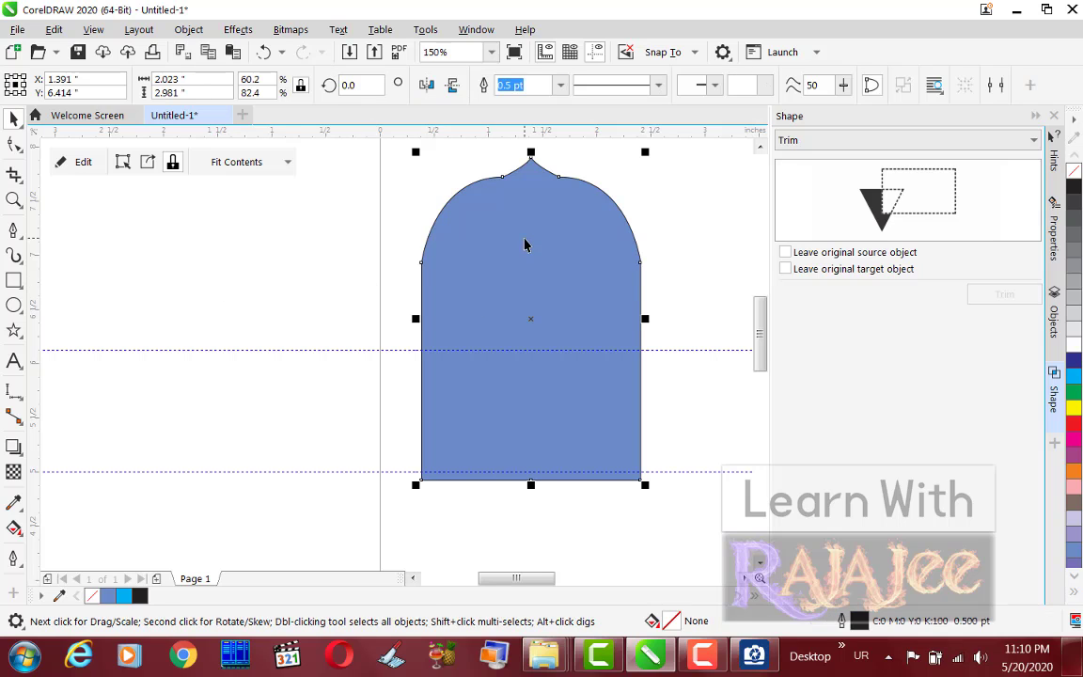
{"action": "left_click", "coordinate": [1073, 173]}
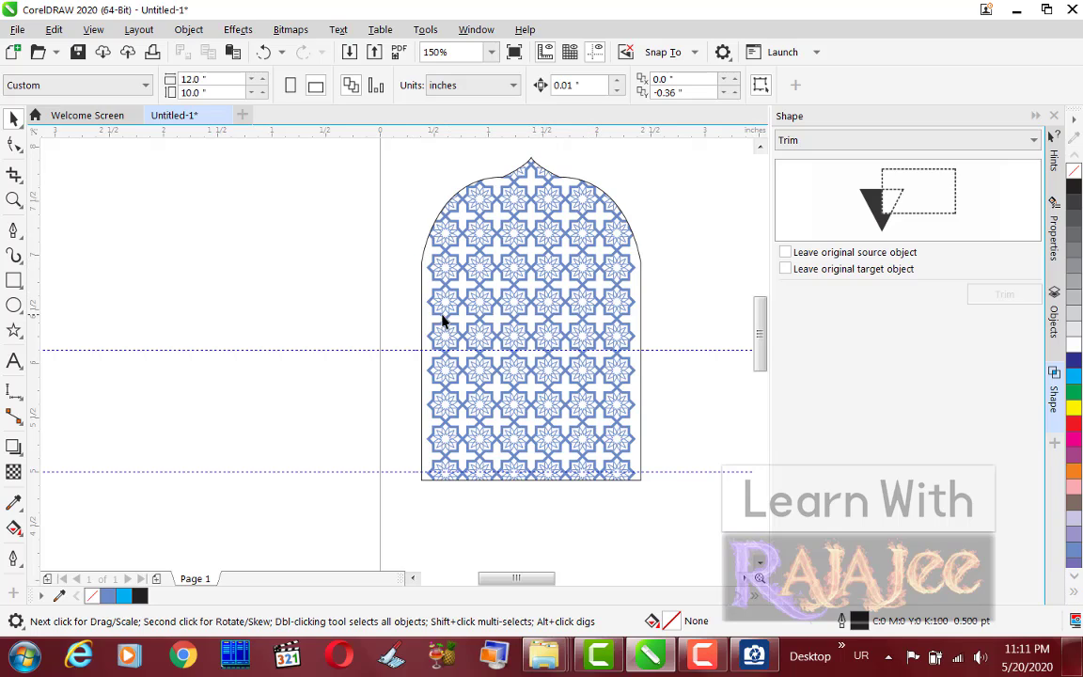
Try enlarging the whole lattice-filled arch about its centre to about 2.181 x 3.215 in.
{"action": "left_click", "coordinate": [531, 303]}
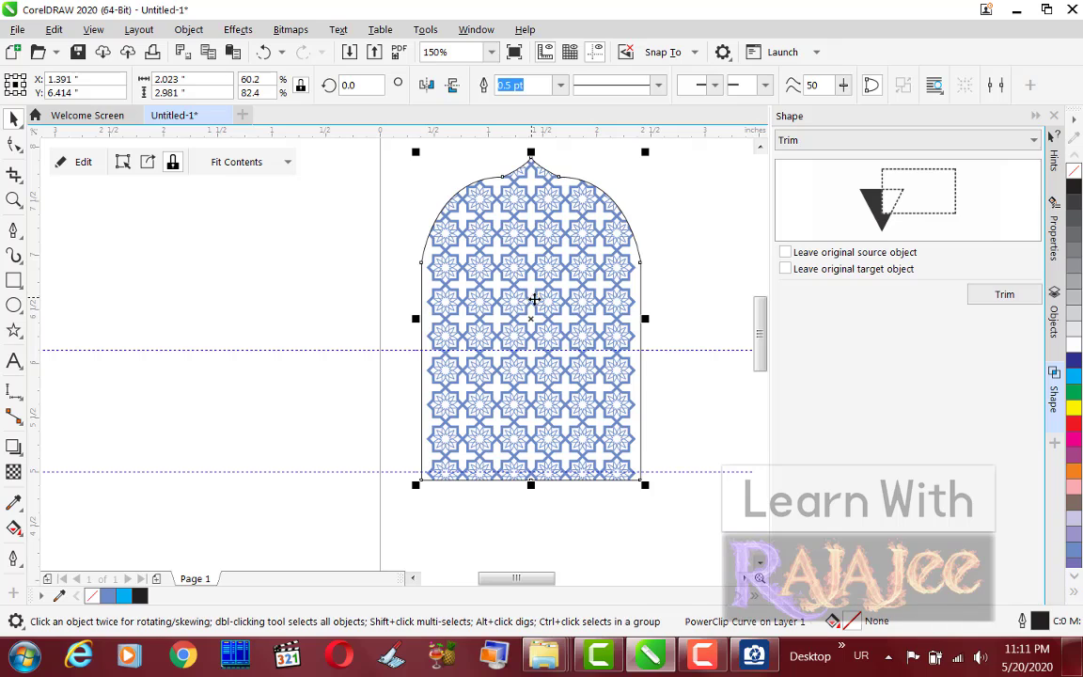
{"action": "left_click_drag", "start_coordinate": [646, 486], "coordinate": [660, 499]}
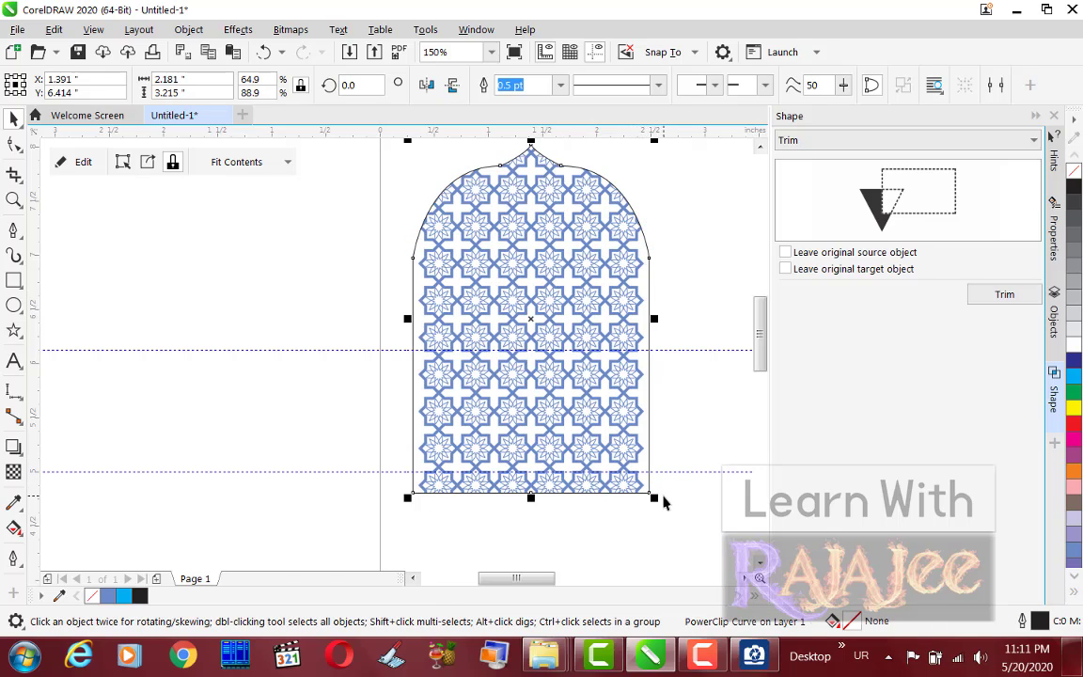
{"action": "key", "text": "ctrl+z"}
Edit the arch's PowerClip contents, enlarge the lattice about its centre to about 2.102 x 3.479 in, and finish editing.
{"action": "double_click", "coordinate": [576, 380]}
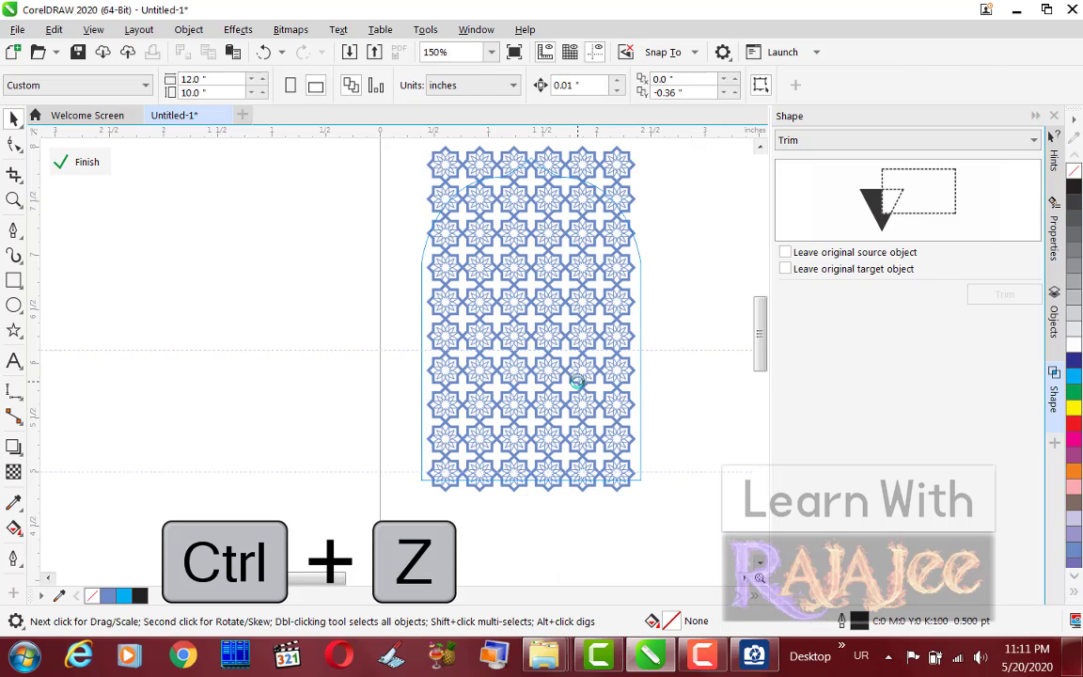
{"action": "left_click", "coordinate": [550, 313]}
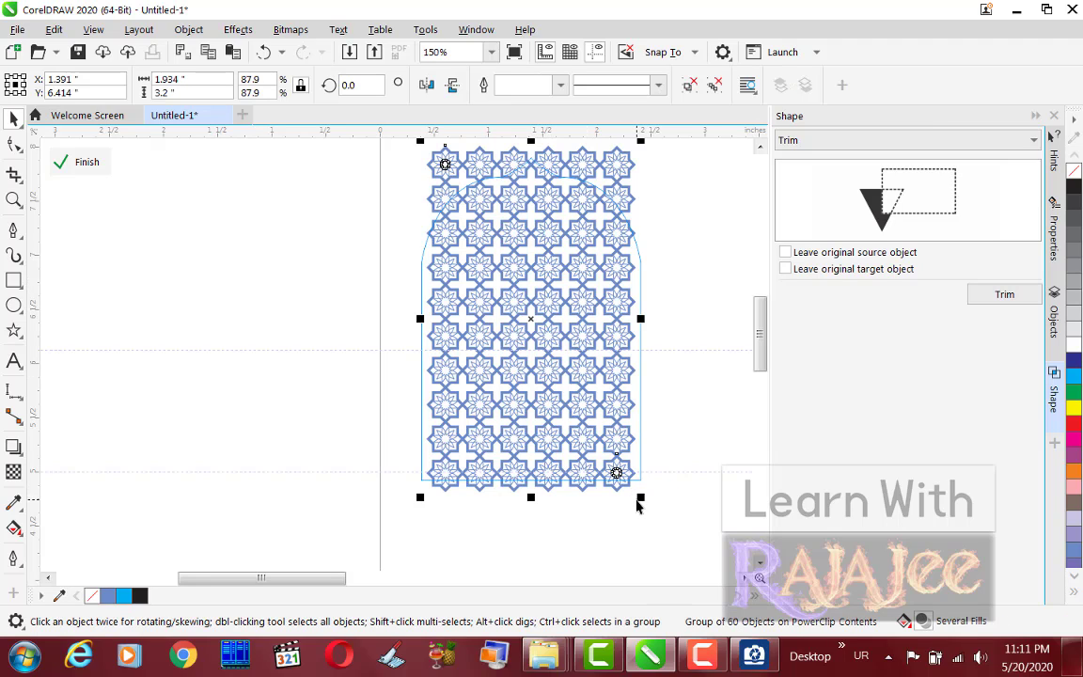
{"action": "left_click_drag", "start_coordinate": [639, 498], "coordinate": [653, 509]}
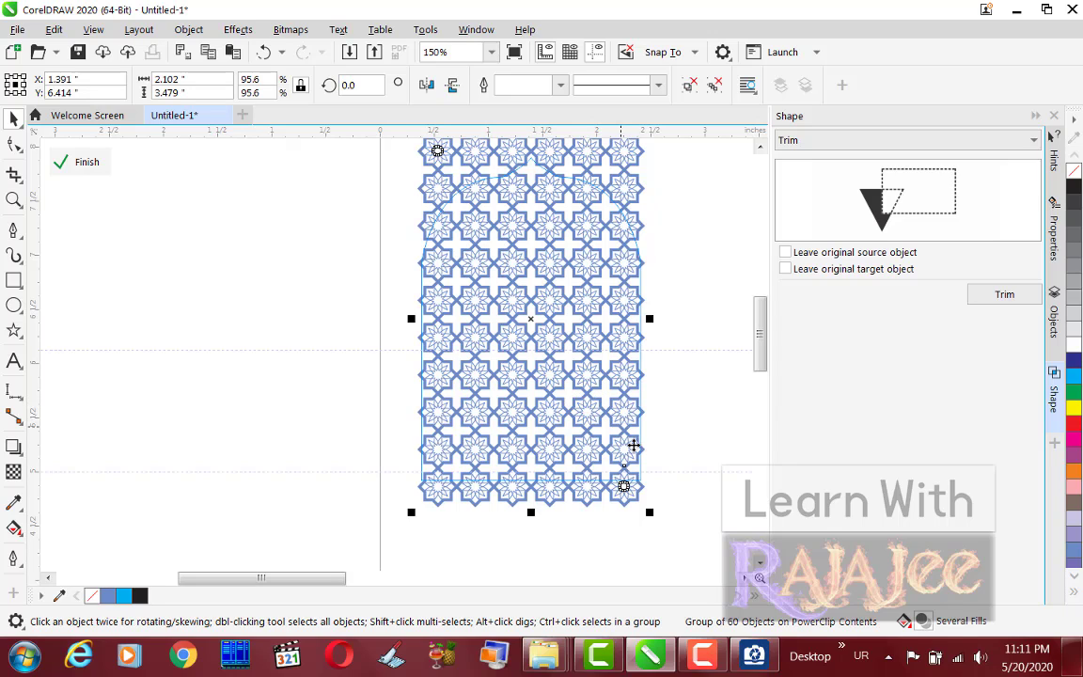
{"action": "left_click", "coordinate": [76, 169]}
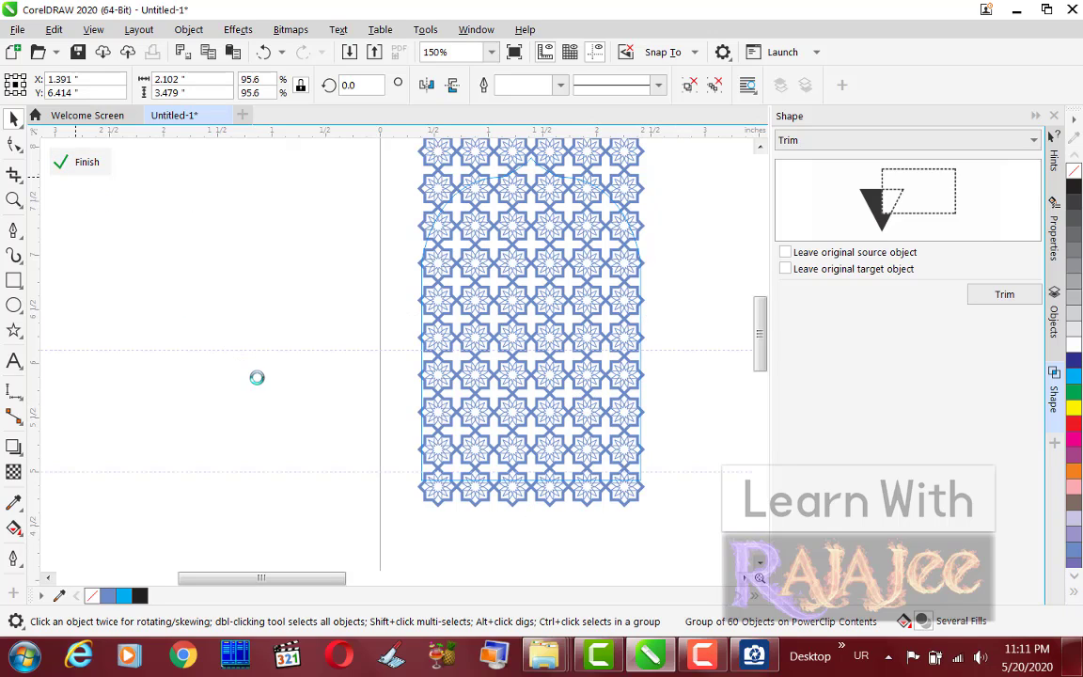
{"action": "left_click", "coordinate": [515, 528]}
{"action": "left_click", "coordinate": [564, 280]}
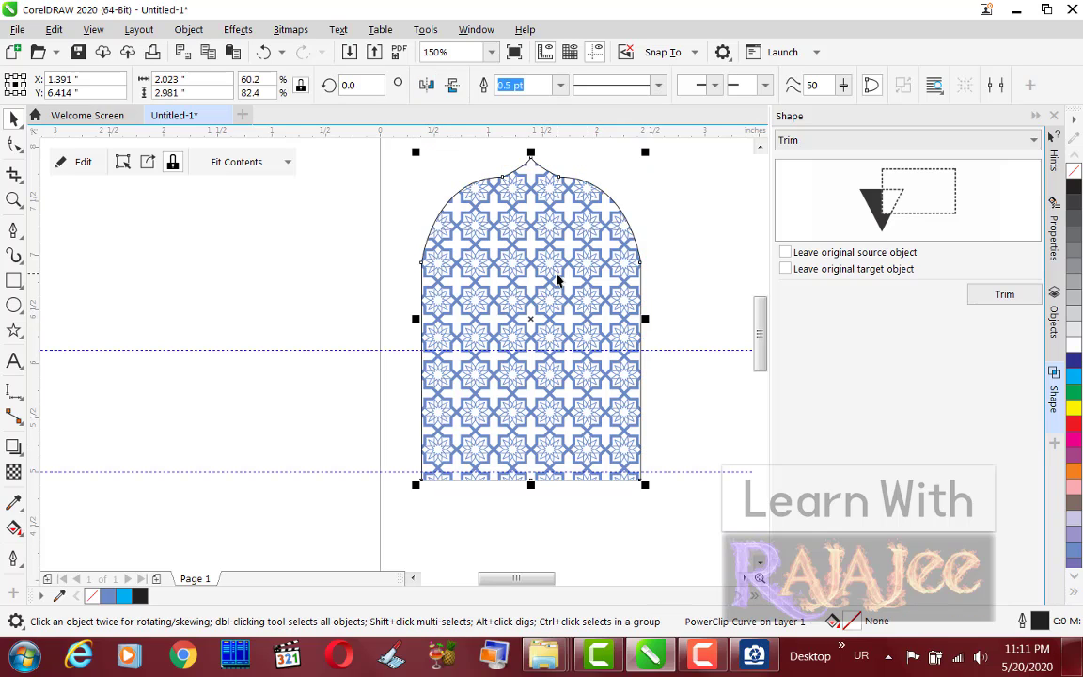
Switch to ACDSee and examine how the star lattice fills the arch window in the reference image.
{"action": "scroll", "coordinate": [442, 317], "scroll_direction": "down", "scroll_amount": 3}
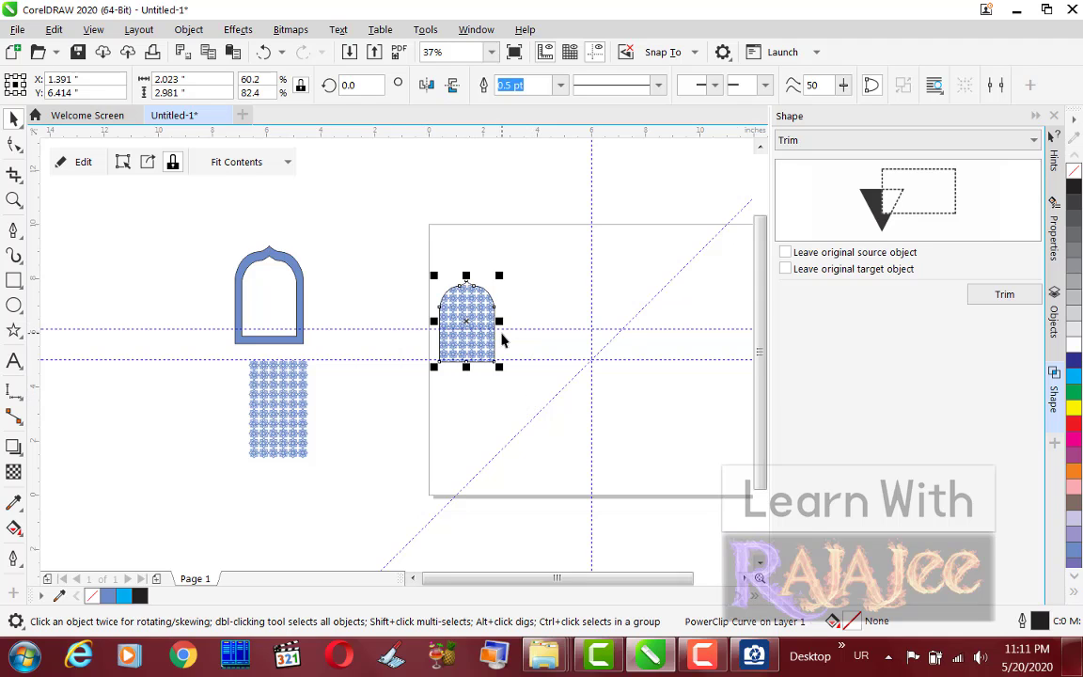
{"action": "key", "text": "shift+F2"}
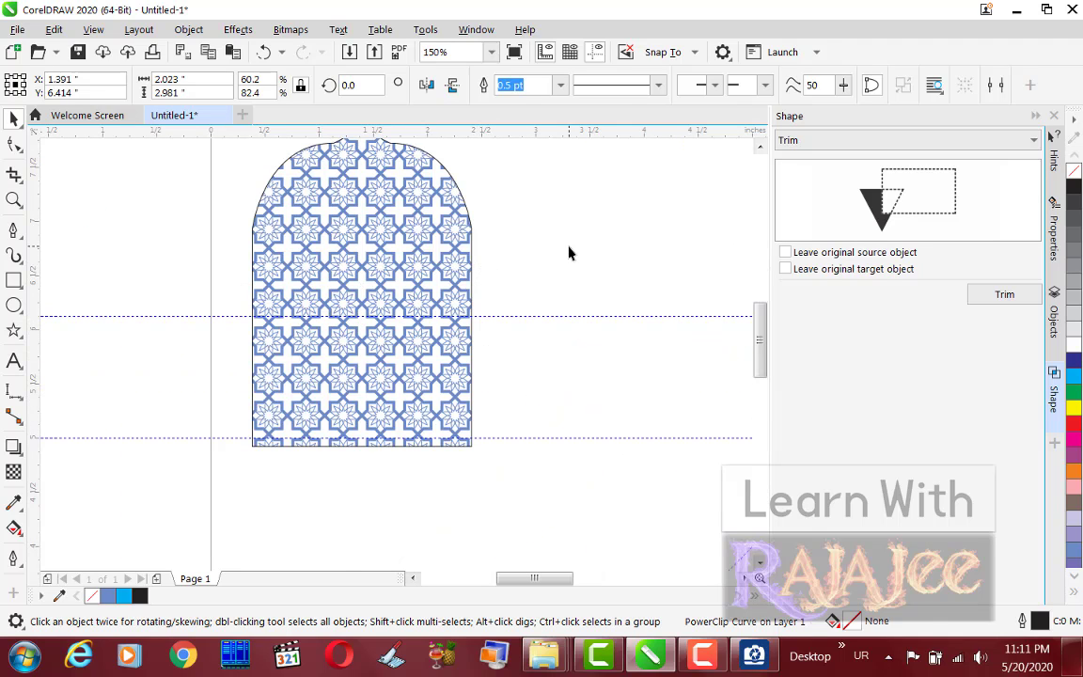
{"action": "left_click", "coordinate": [568, 253]}
{"action": "left_click", "coordinate": [754, 655]}
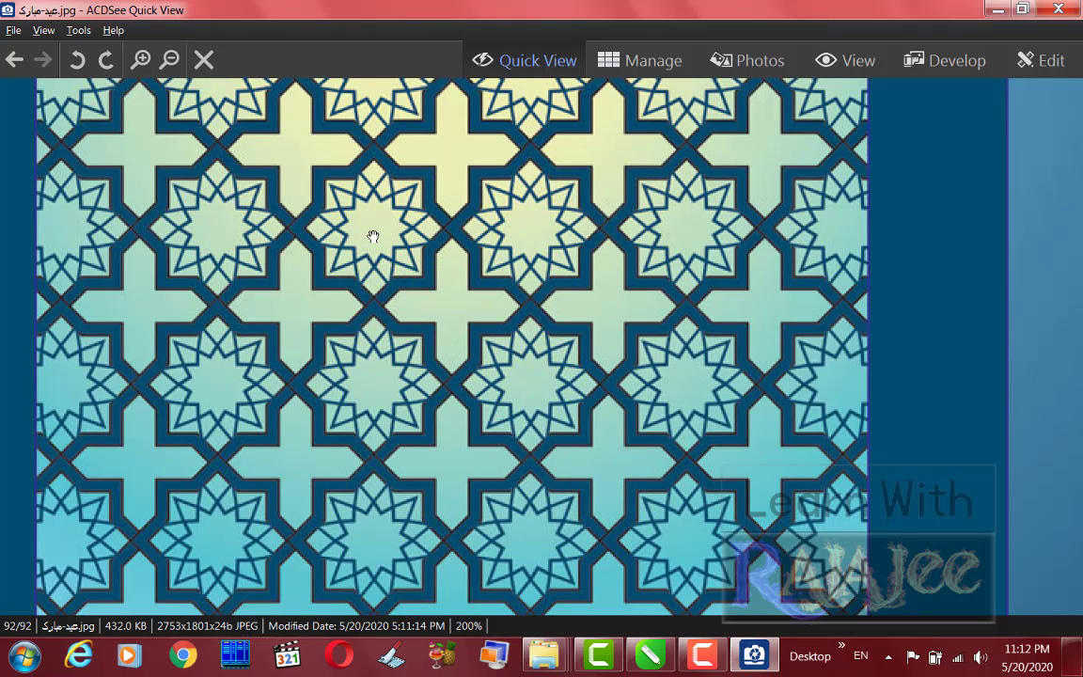
{"action": "left_click", "coordinate": [169, 59]}
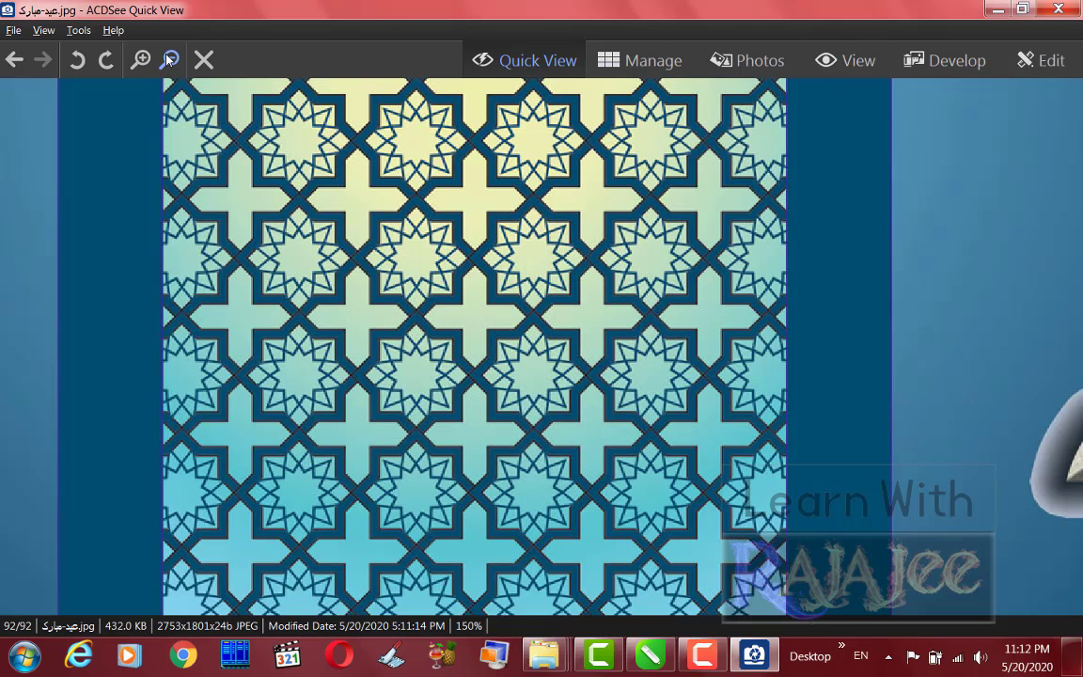
{"action": "left_click", "coordinate": [169, 59]}
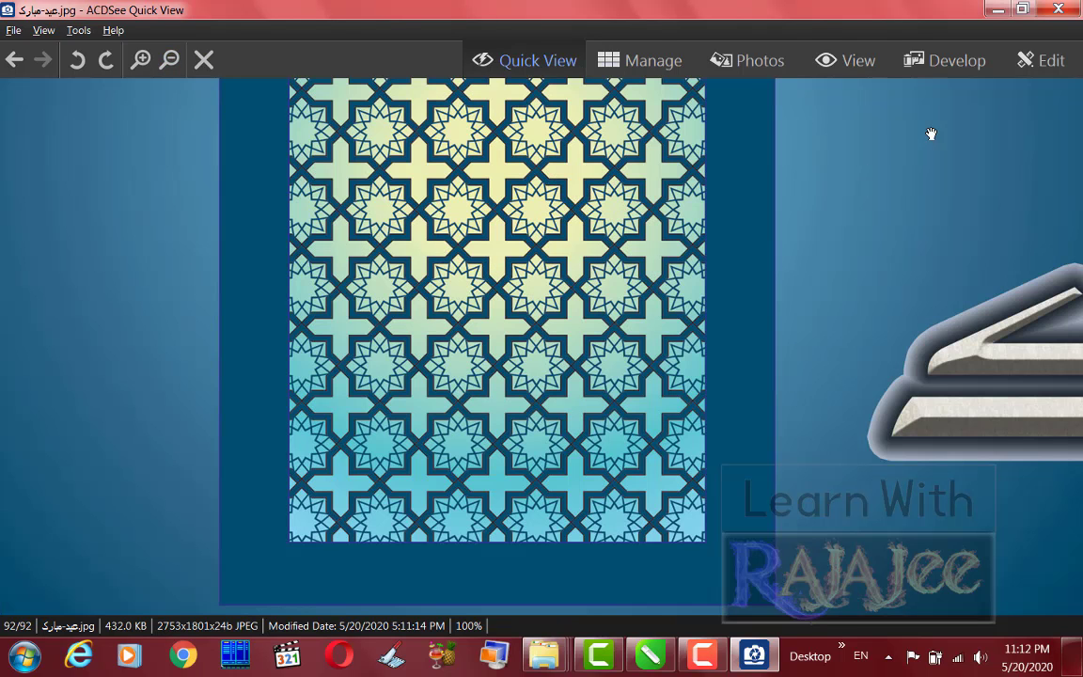